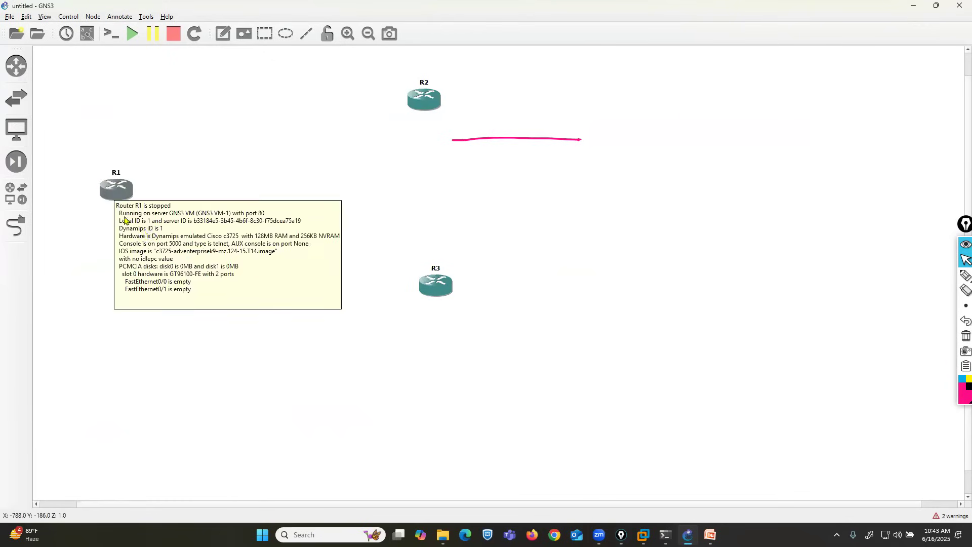
Step: Move R2 and R3 closer to R1, roughly one above the other, and clear the pink pen line from the canvas
drag(425, 104, 401, 105)
drag(436, 292, 379, 321)
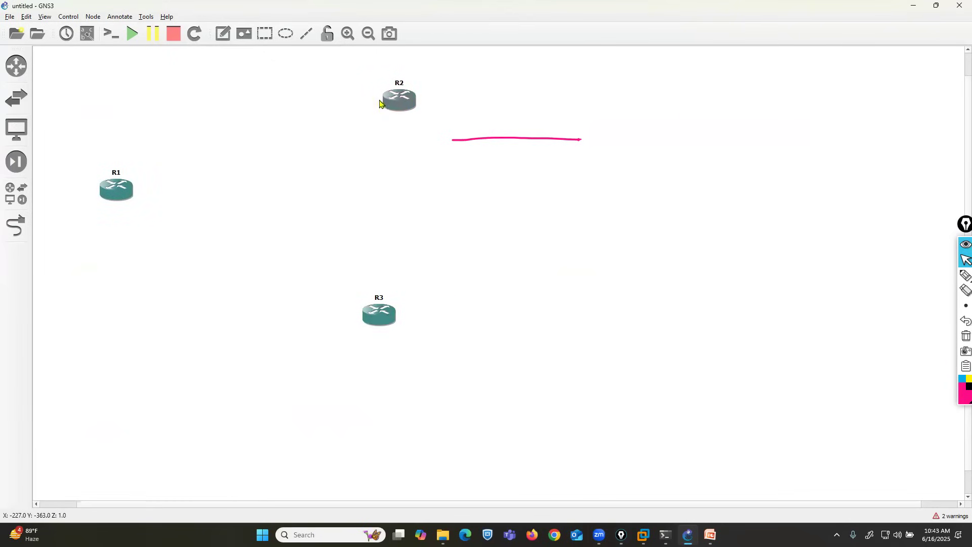
drag(399, 101, 383, 102)
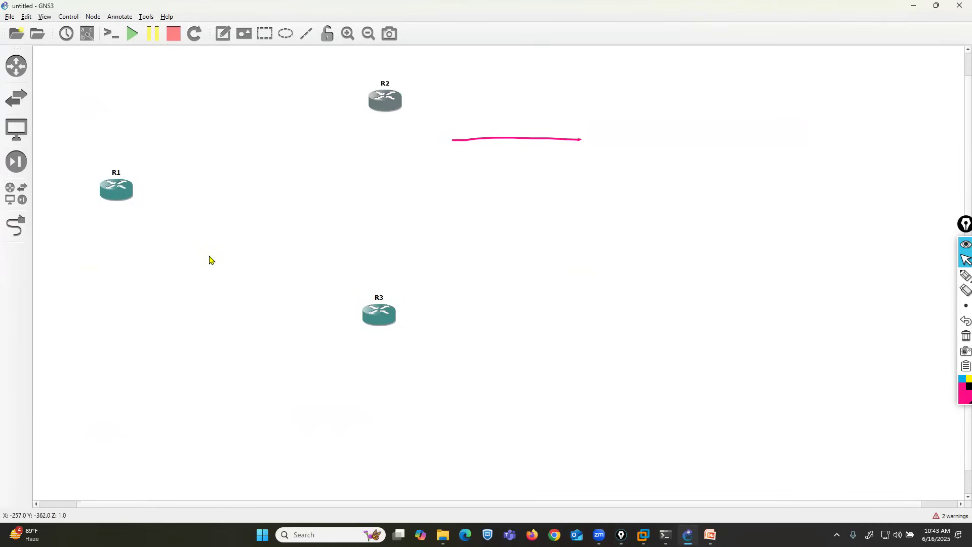
click(965, 336)
Step: Sketch freehand pen lines from R1 to R2 and from R1 to R3, and clear the sketch
click(943, 275)
mouse_move(122, 189)
mouse_down()
mouse_move(174, 154)
mouse_move(384, 92)
mouse_up()
mouse_move(120, 194)
mouse_down()
mouse_move(249, 245)
mouse_move(366, 314)
mouse_up()
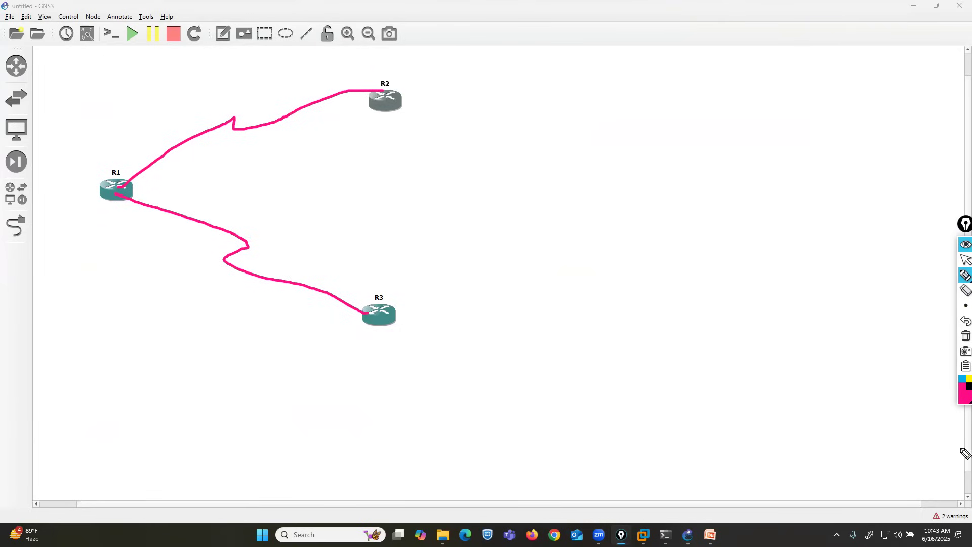
click(965, 336)
click(963, 261)
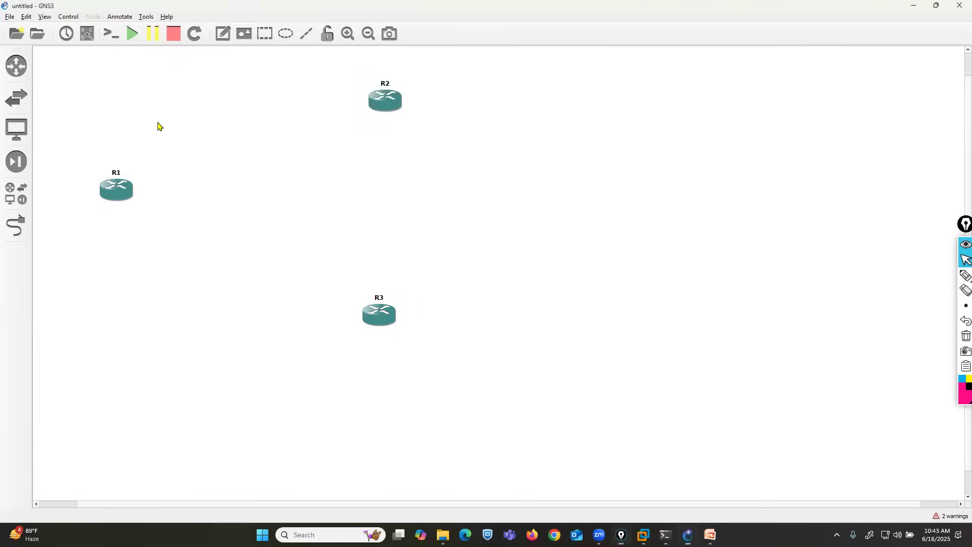
click(18, 225)
click(124, 202)
click(383, 100)
click(400, 114)
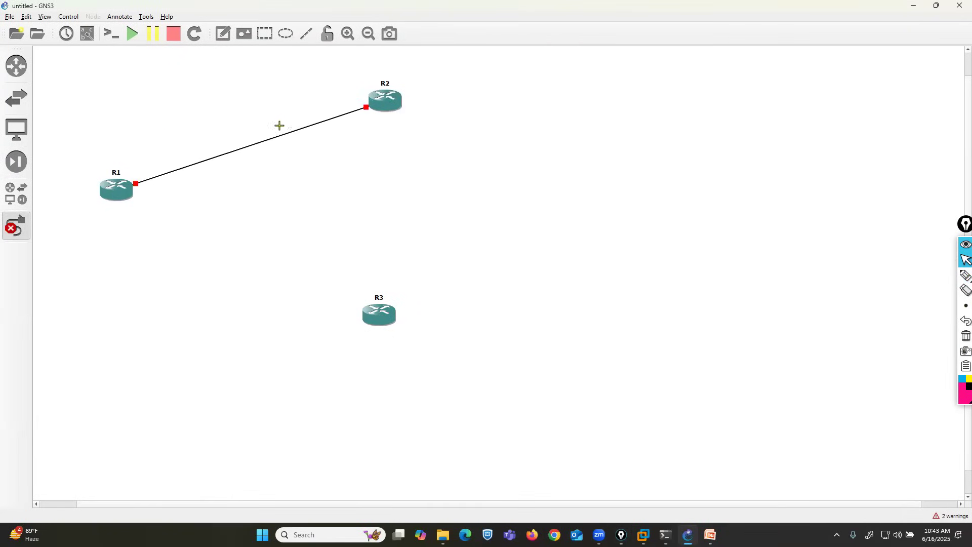
right_click(246, 146)
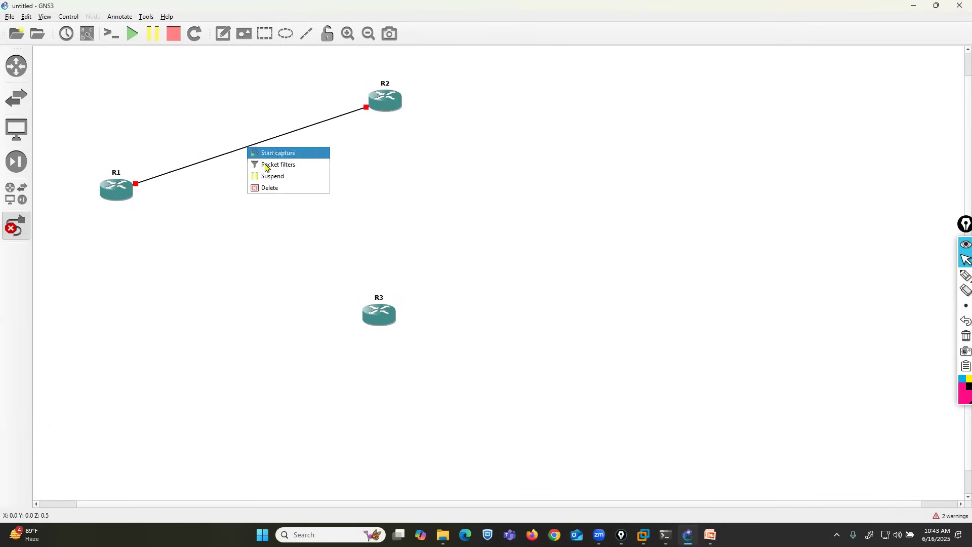
click(269, 188)
Step: Link R1's f0/0 to R2's f0/0, show the interface labels, and move R2's label clear of the link
click(128, 188)
click(145, 193)
click(382, 100)
click(399, 108)
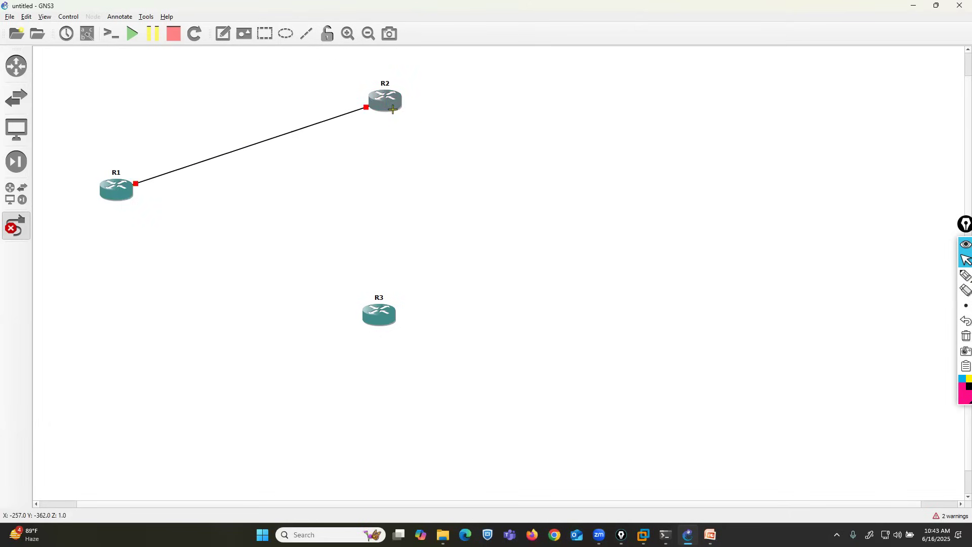
click(87, 38)
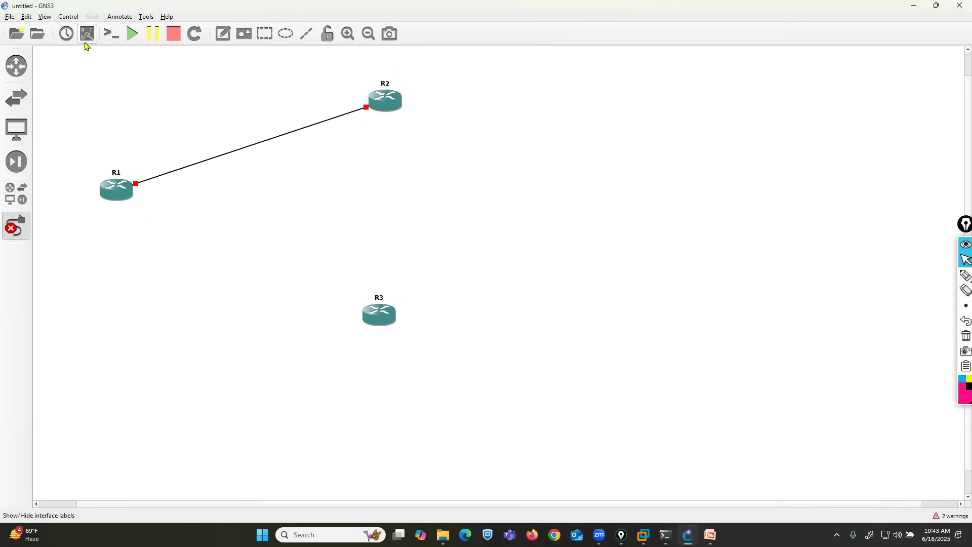
drag(363, 111, 341, 92)
Step: Link R1's f0/1 to R3's f0/1 and tidy the position of R3's interface label and of R2
click(117, 195)
click(137, 213)
click(373, 315)
click(390, 332)
click(347, 312)
drag(347, 314, 342, 310)
drag(392, 99, 384, 99)
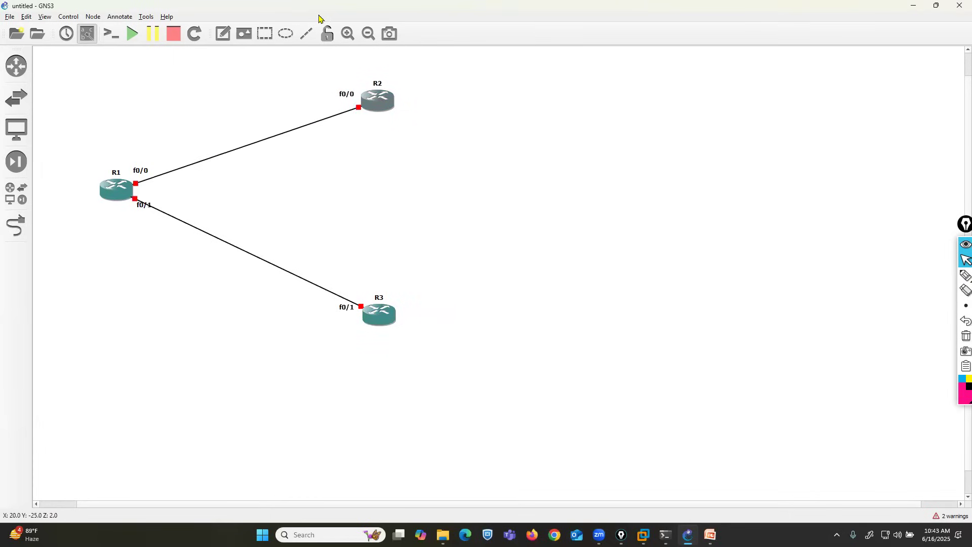
Step: Draw a tall rectangle enclosing R2 and R3 and lower it one layer behind the routers
click(264, 33)
click(509, 249)
drag(573, 282, 414, 425)
click(548, 369)
right_click(381, 239)
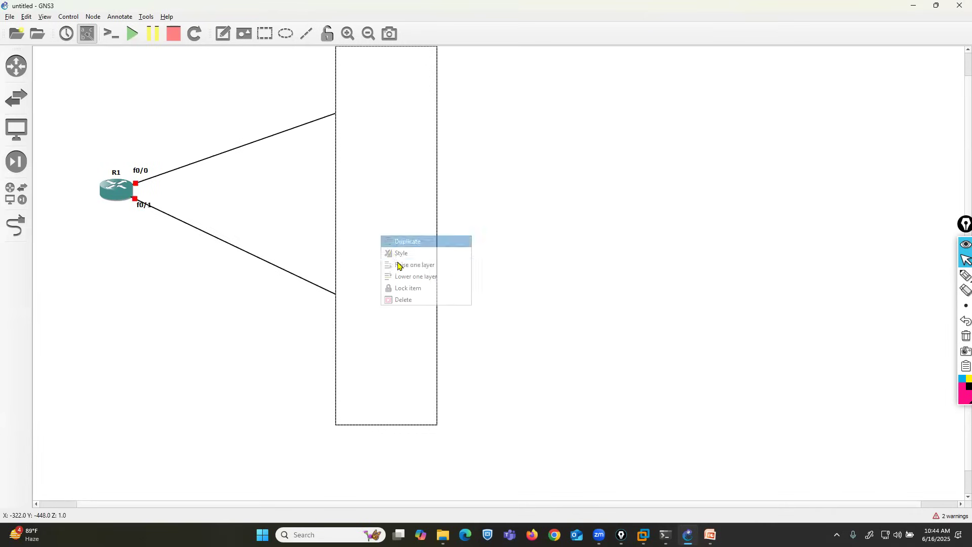
click(405, 275)
Step: Add the note "AS 200" inside the rectangle between R2 and R3
click(223, 34)
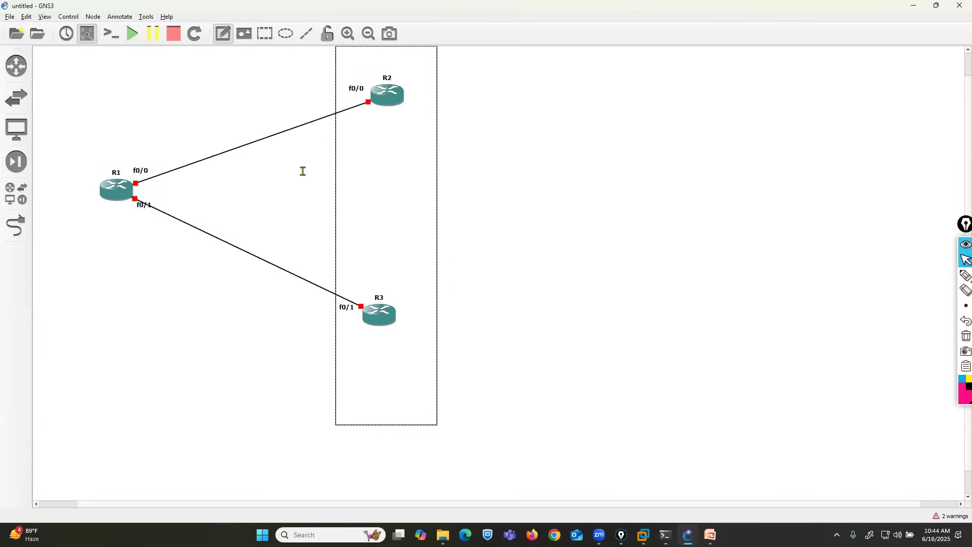
click(343, 185)
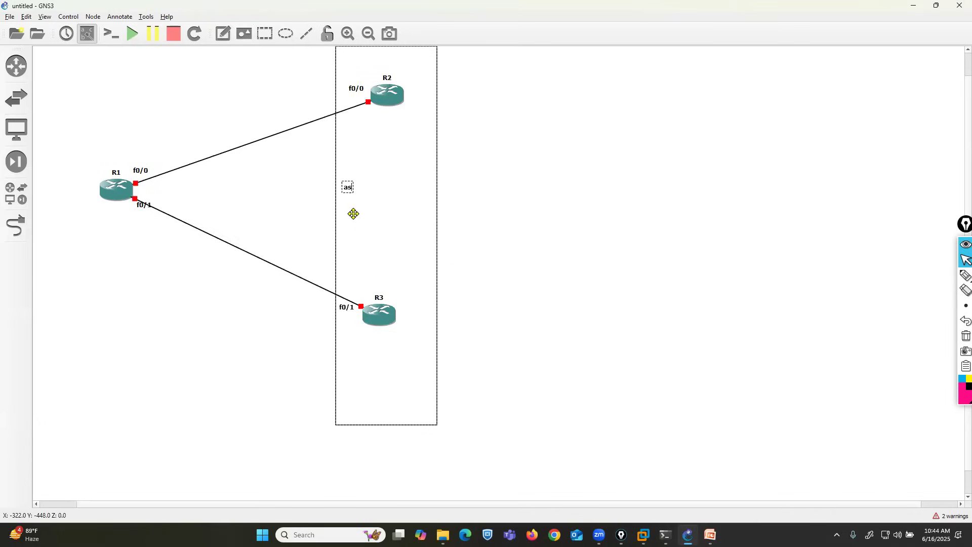
text(AS 200)
click(120, 252)
Step: Move R1's interface labels away from the links and draw a circle around R1, lowered one layer
drag(143, 207, 145, 219)
drag(145, 174, 134, 160)
click(285, 35)
click(80, 104)
right_click(127, 179)
click(152, 220)
Step: Add the note "AS 100" above R1 and shift the circle so it is better centred on the router
click(223, 34)
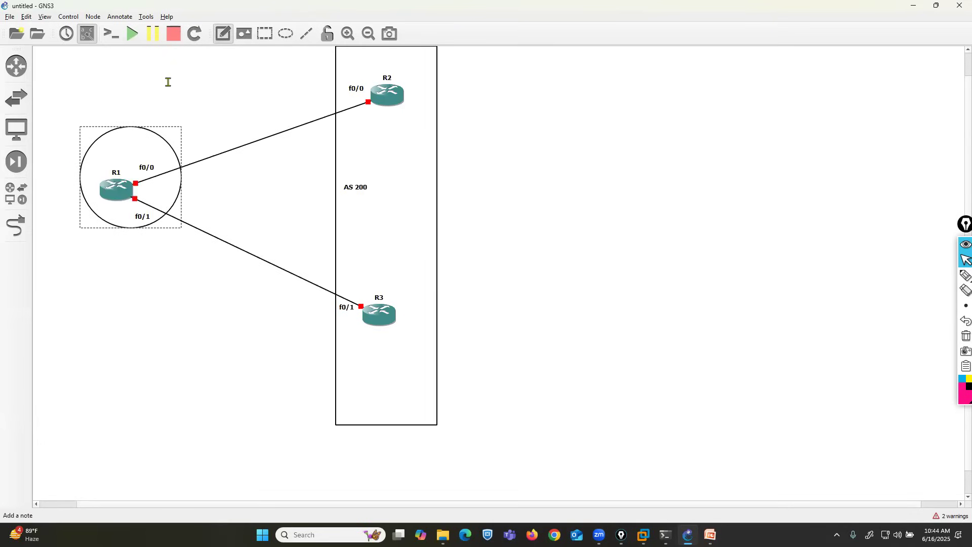
click(108, 142)
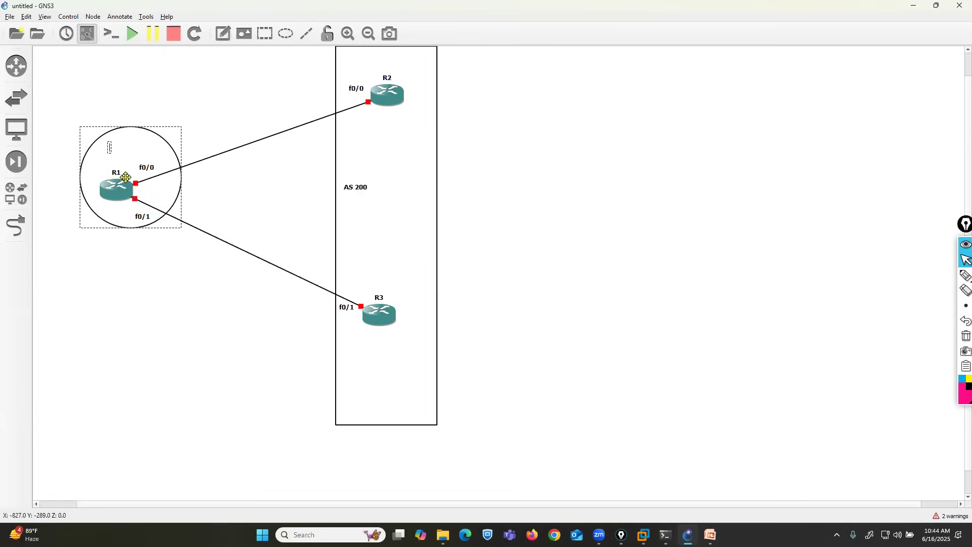
text(AS 10)
click(120, 269)
drag(117, 209, 112, 221)
click(124, 302)
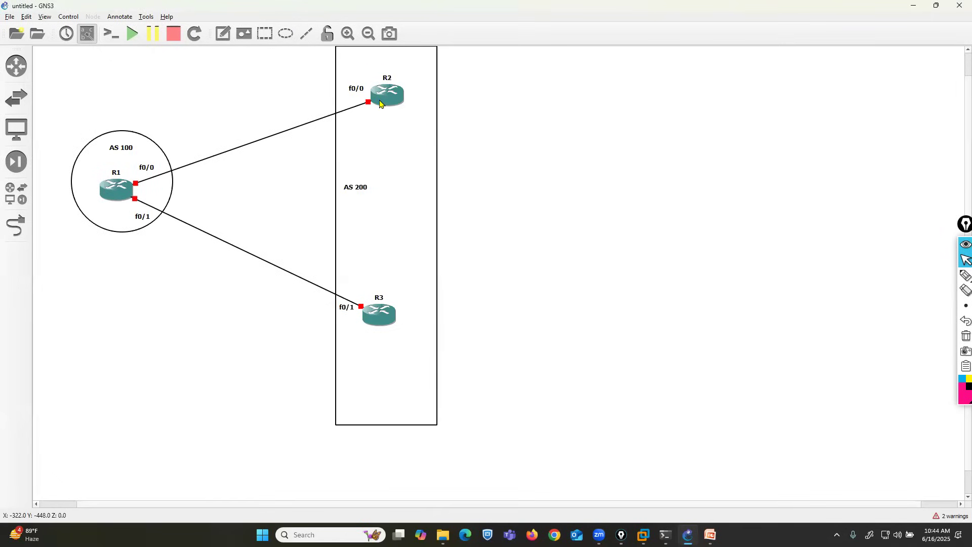
Step: Shift R2 slightly toward R1 and add the note "2.2.2.2/32" beside it
drag(385, 98, 380, 98)
click(224, 37)
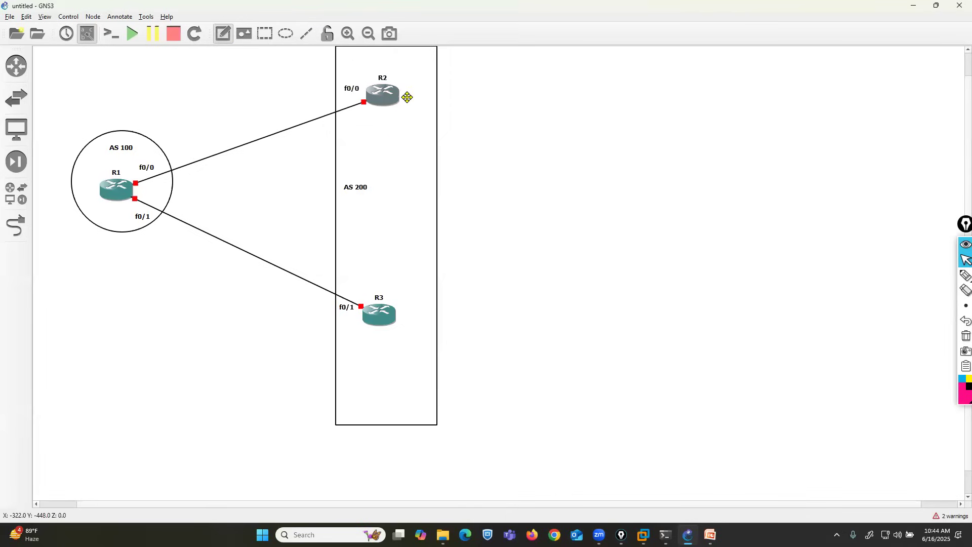
click(406, 91)
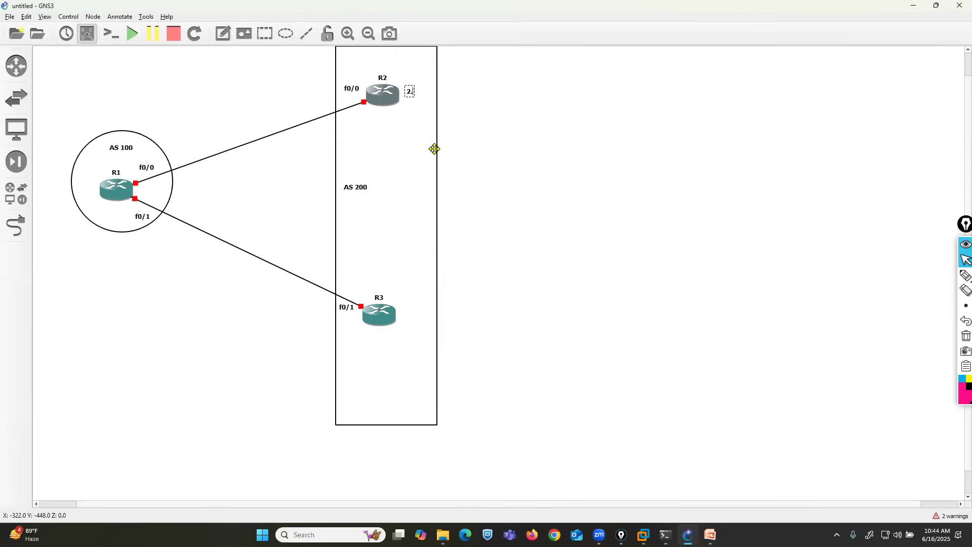
text(2.2.2/32)
click(416, 134)
Step: Add the note "2.2.2.2/32" beside R3, nudging R2, R3 and R2's address note so they fit in the rectangle
drag(375, 99, 371, 99)
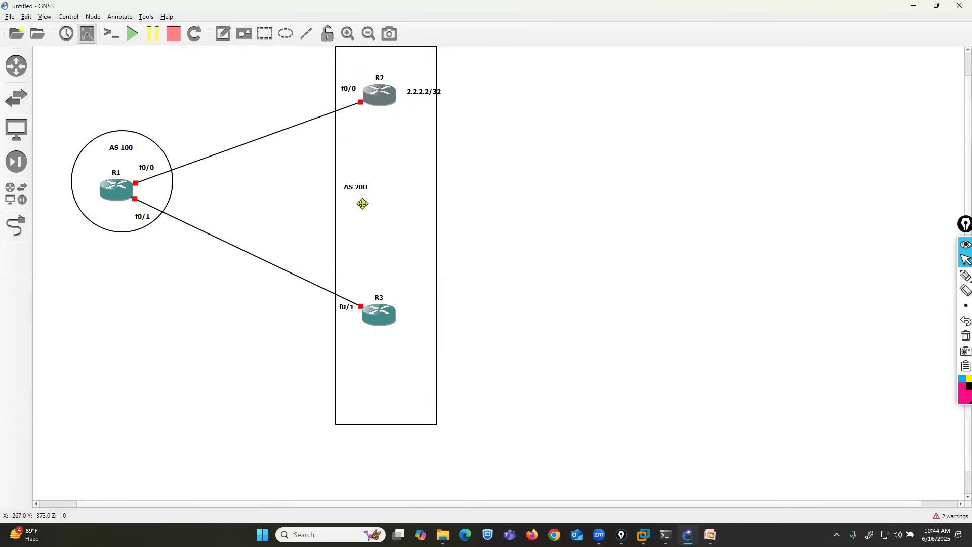
drag(374, 317, 366, 317)
click(223, 33)
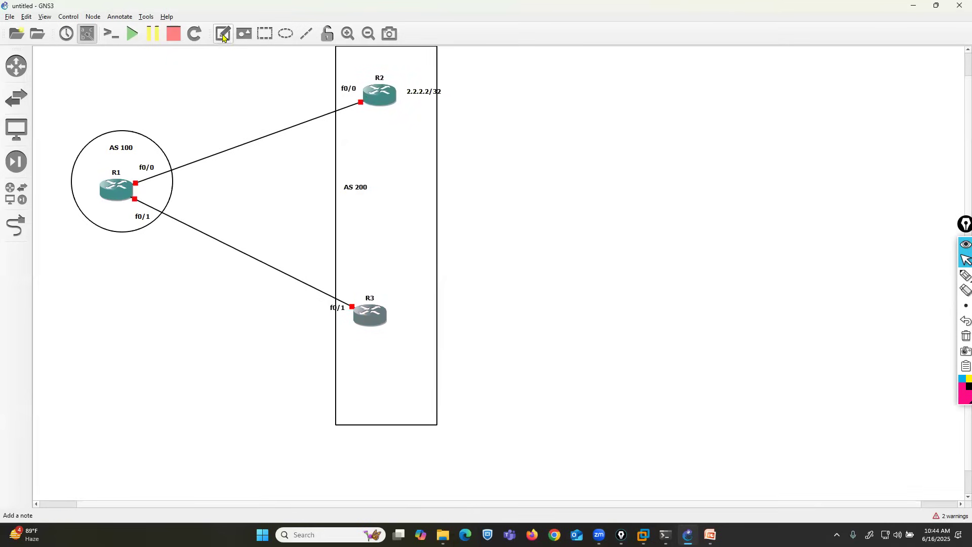
click(395, 312)
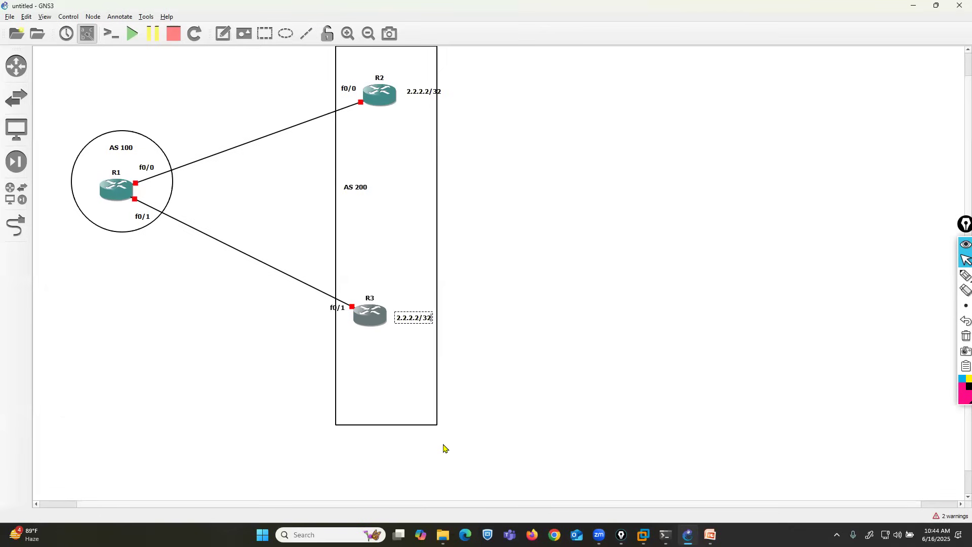
drag(428, 92, 401, 105)
Step: Mark up the diagram with the pen: underline both 2.2.2.2/32 notes, box AS 100, and draw arrows from R1 toward R2 and R3
click(964, 275)
drag(426, 337, 395, 338)
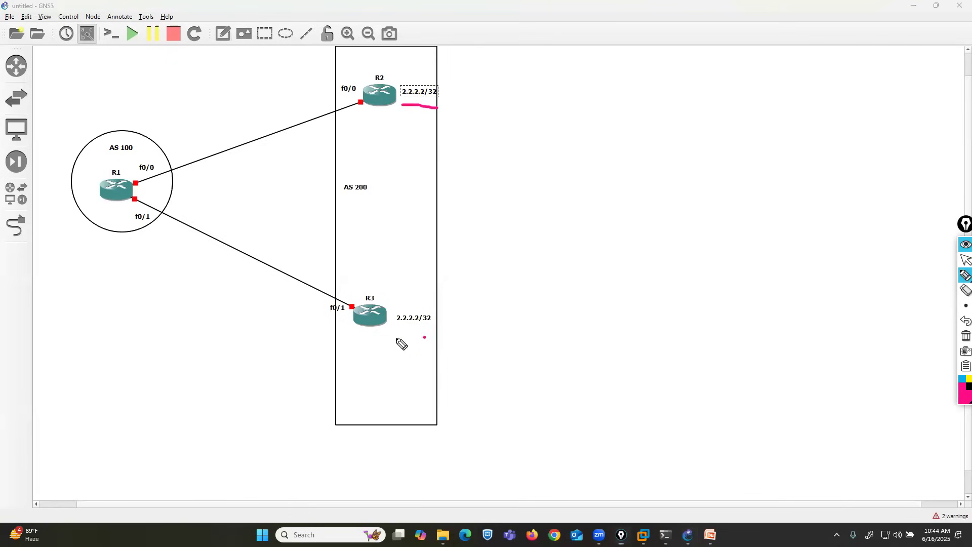
drag(129, 124, 144, 123)
mouse_move(76, 128)
mouse_down()
mouse_move(82, 260)
mouse_move(191, 249)
mouse_move(168, 122)
mouse_move(335, 91)
mouse_move(324, 105)
mouse_up()
mouse_move(139, 224)
mouse_down()
mouse_move(322, 324)
mouse_move(306, 333)
mouse_up()
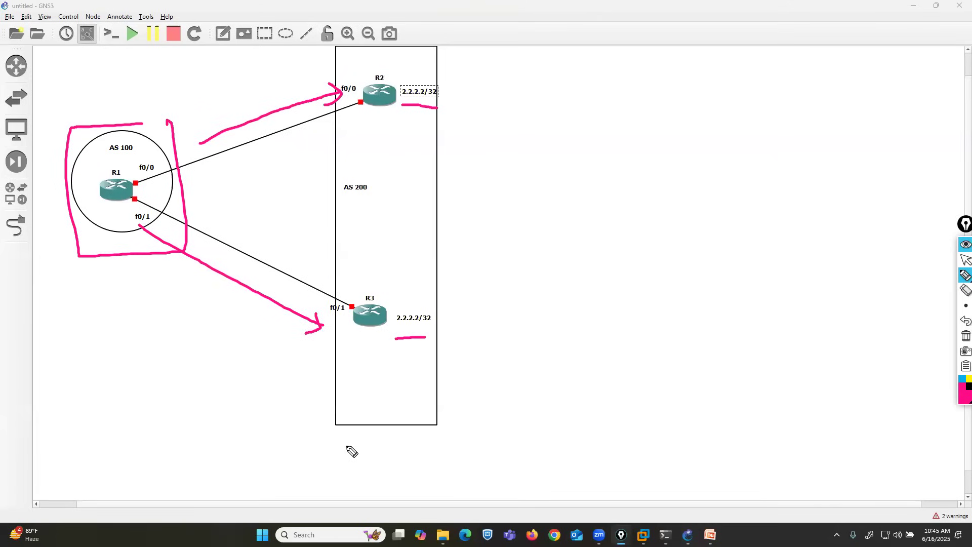
click(965, 260)
Step: Label the two providers with the notes "ISP-1" above R2 and "ISP-2" above R3
click(224, 34)
click(349, 58)
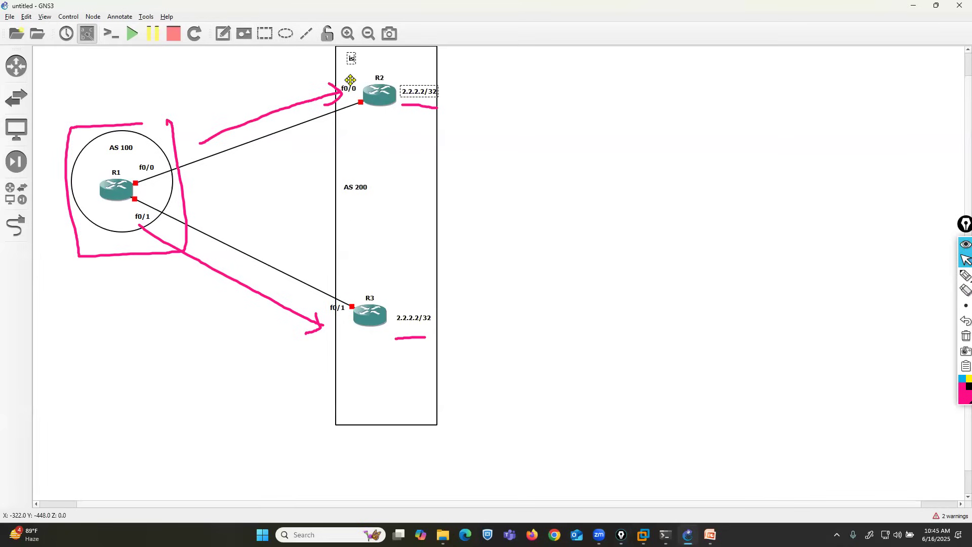
text(ISP-1)
click(224, 33)
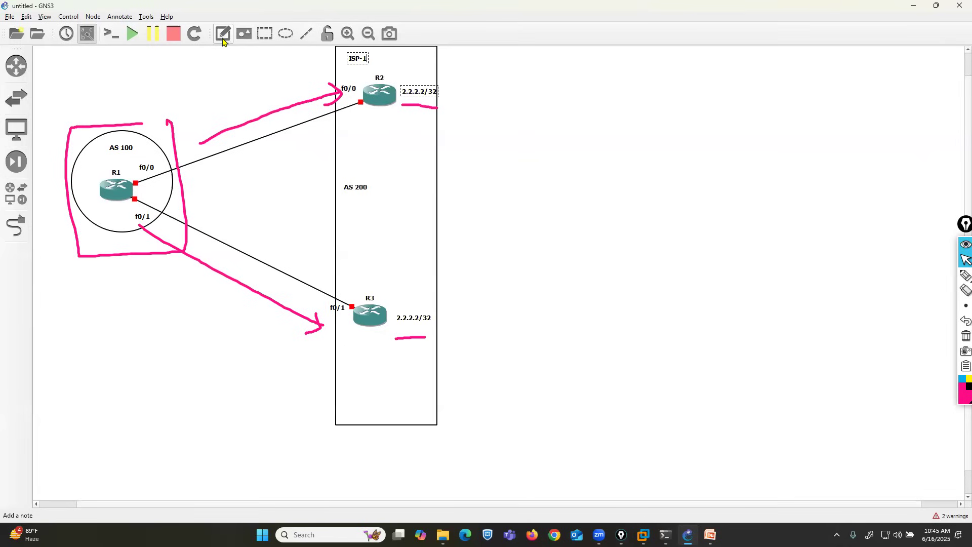
click(349, 276)
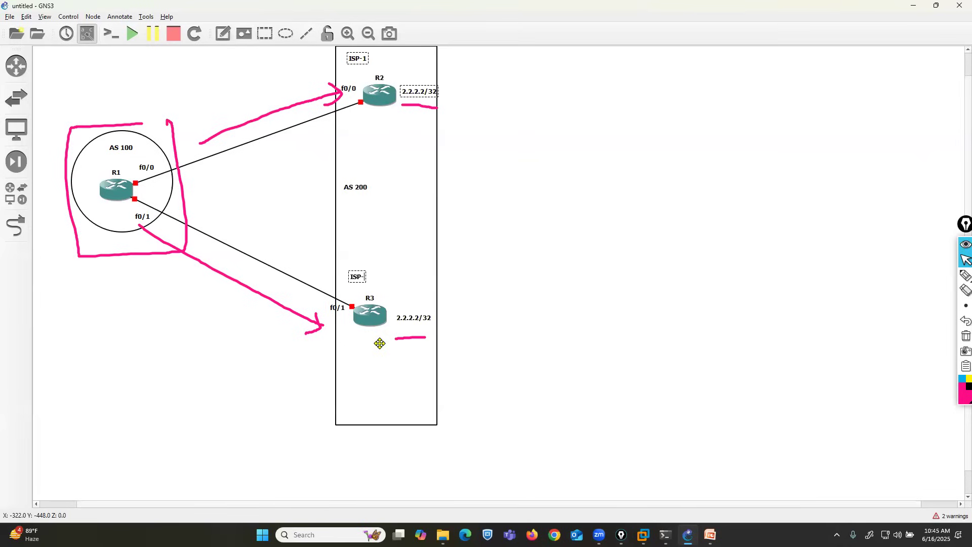
click(652, 269)
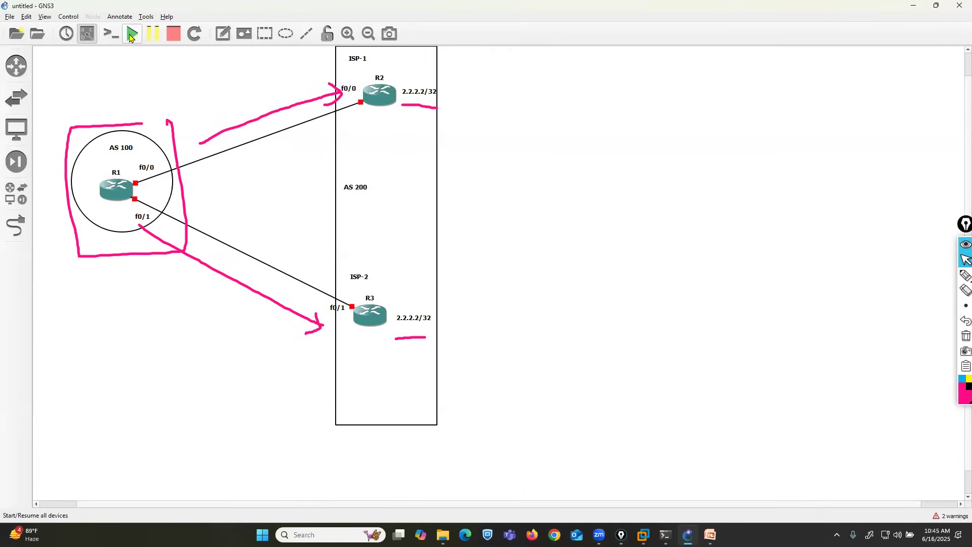
Step: Clear the pen markings, start all routers, and open consoles to all of them
click(966, 336)
click(132, 34)
click(114, 36)
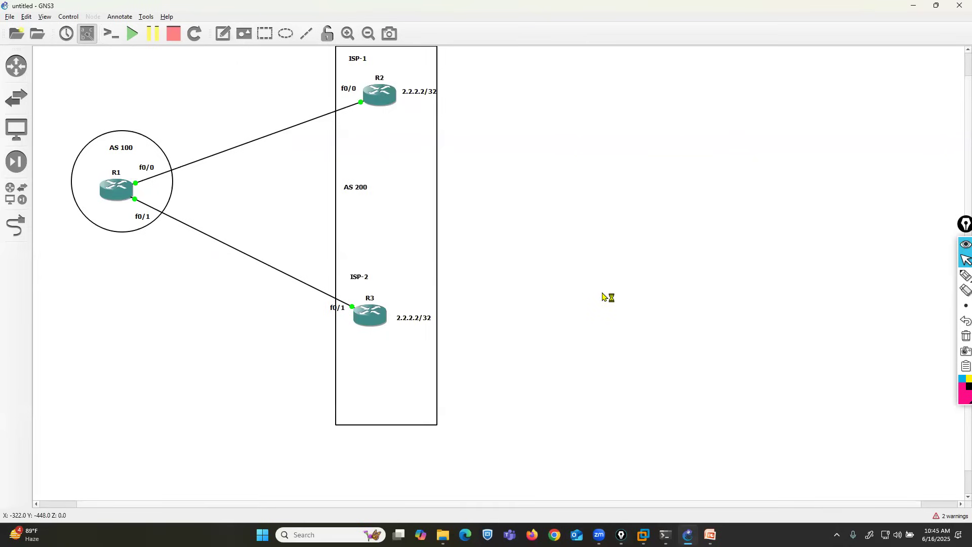
Step: Adjust the AS 200 rectangle so that it fully encloses R2, R3 and their 2.2.2.2/32 notes
drag(406, 504, 438, 505)
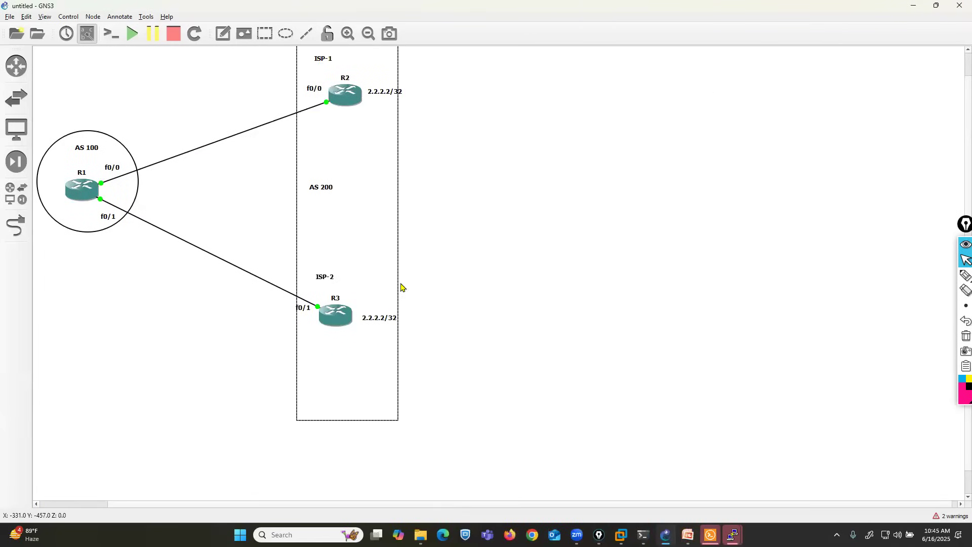
drag(397, 284, 366, 287)
click(199, 370)
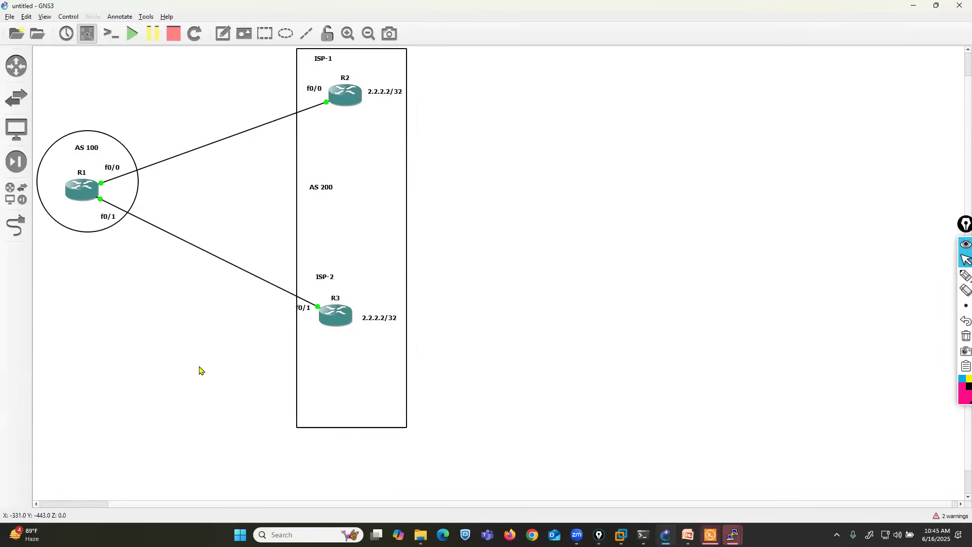
Step: Nudge R1's f0/0 label and add the subnet note "10.1.12.0/24" above the R1–R2 link
click(112, 168)
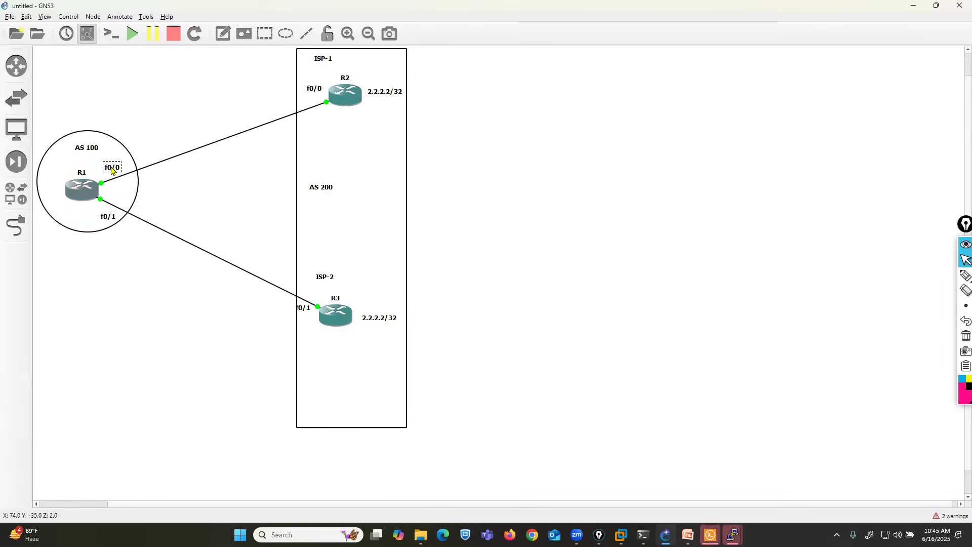
click(223, 33)
click(179, 123)
text(10.1.)
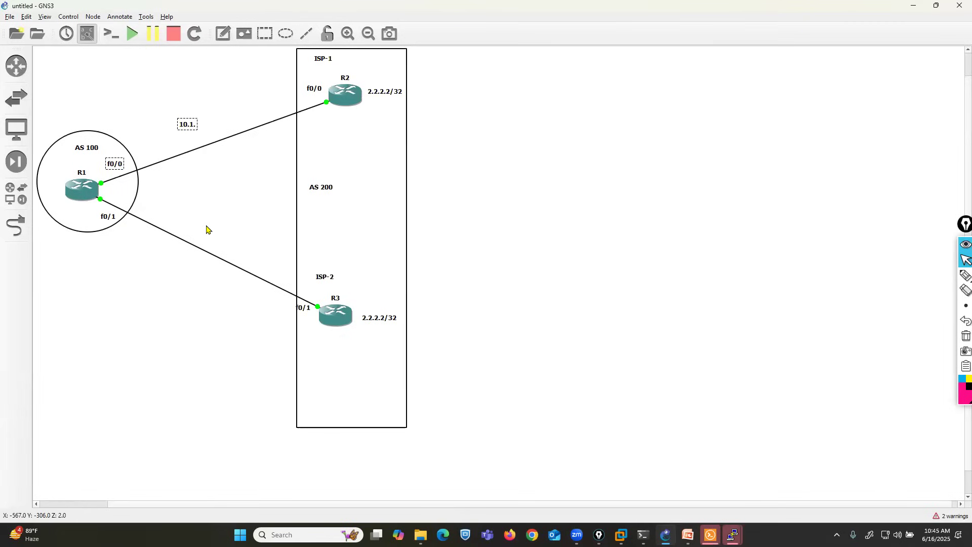
text(12.)
text(024)
text(4)
Step: Add the subnet note "10.1.13.0/24" below the R1–R3 link
click(222, 33)
click(161, 251)
text(10.1.13.0/24)
click(607, 399)
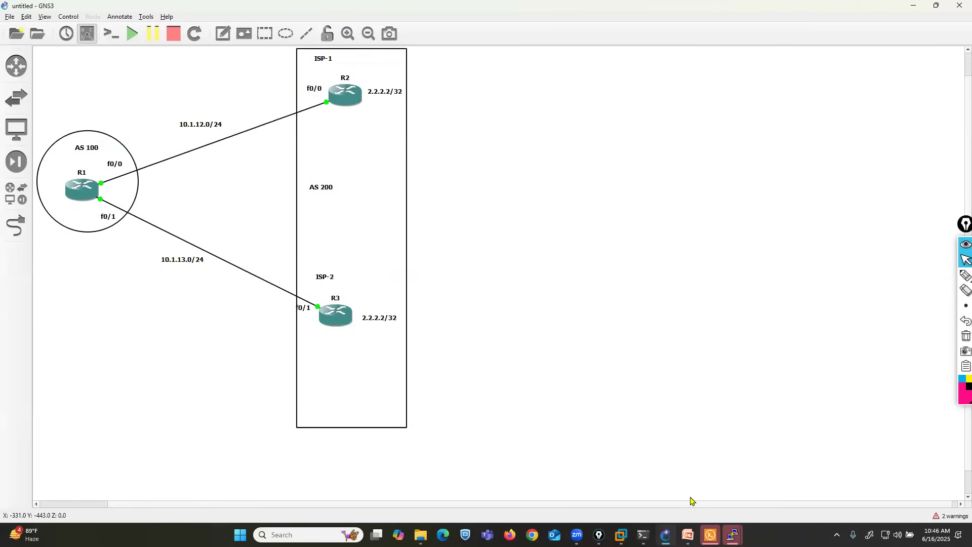
Step: Move the R1 and R2 console windows off the topology so that the links and routers can be seen beside them
click(733, 534)
click(586, 482)
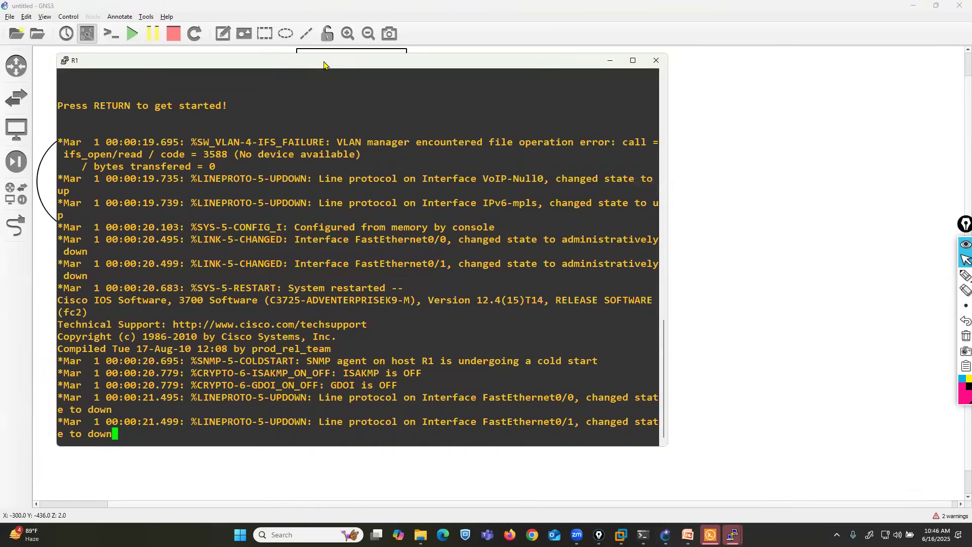
drag(324, 64, 516, 105)
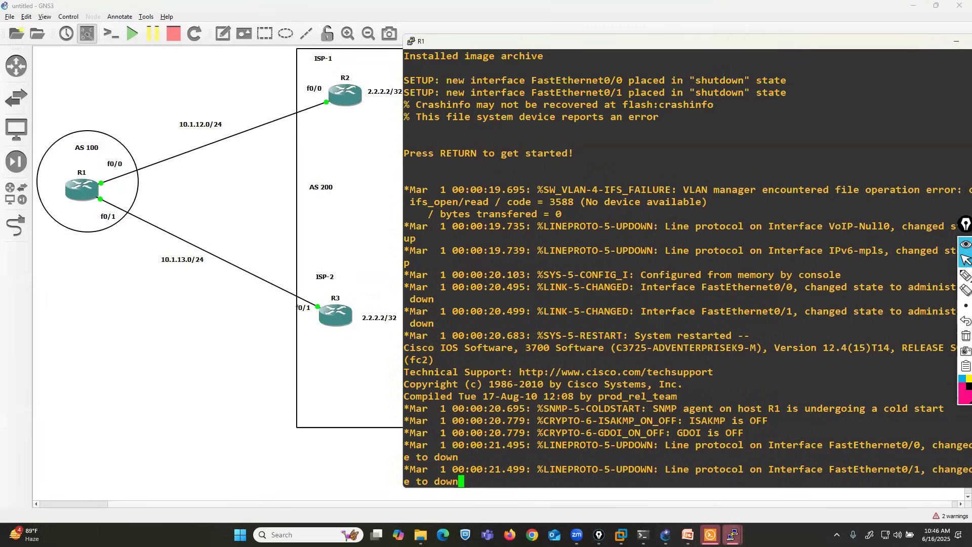
click(732, 535)
click(665, 486)
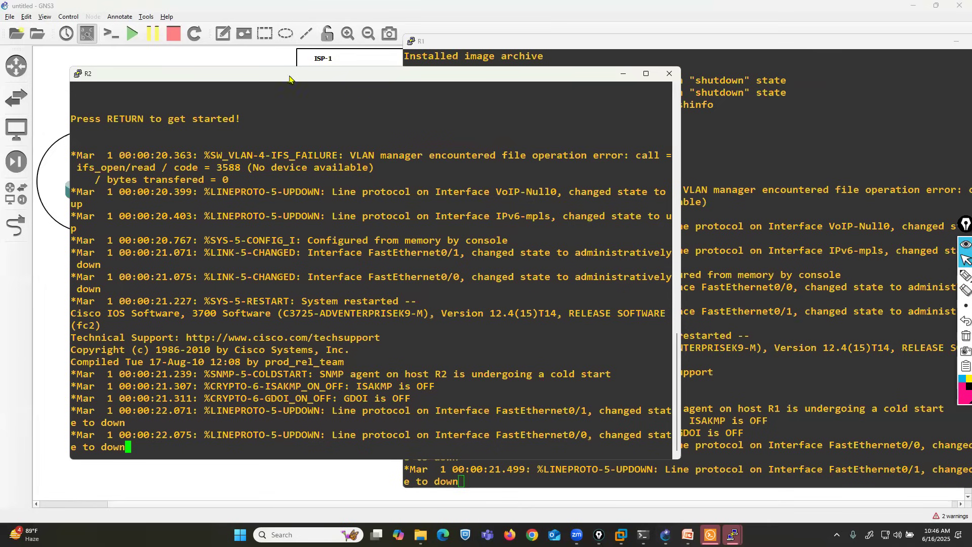
drag(133, 73, 458, 55)
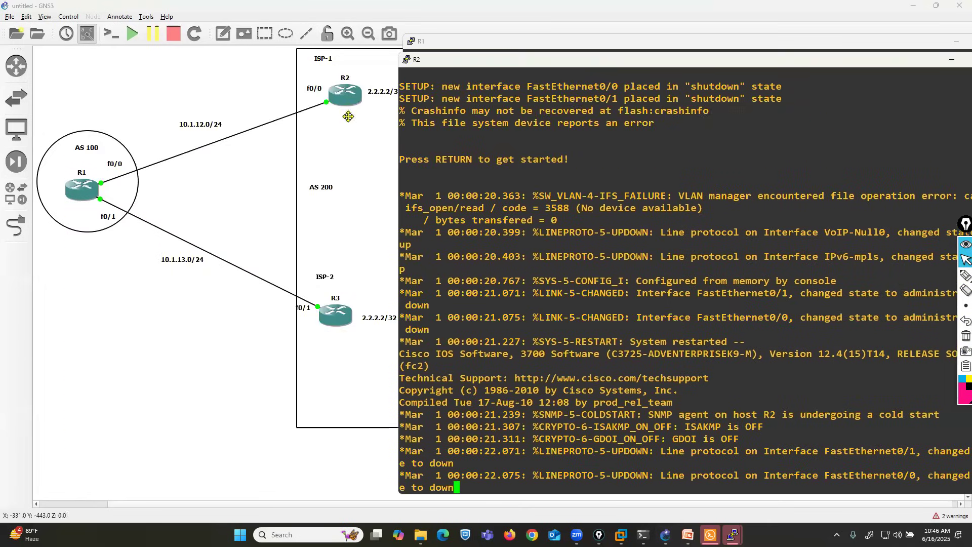
Step: Place the 2.2.2.2/32 notes beneath R2 and R3 and shift the AS 200 rectangle left to enclose them
click(348, 115)
drag(381, 95, 352, 117)
drag(373, 317, 333, 336)
drag(365, 236, 341, 235)
Step: Stack the R1, R2 and R3 console windows beside the topology with their title bars showing
mouse_move(732, 534)
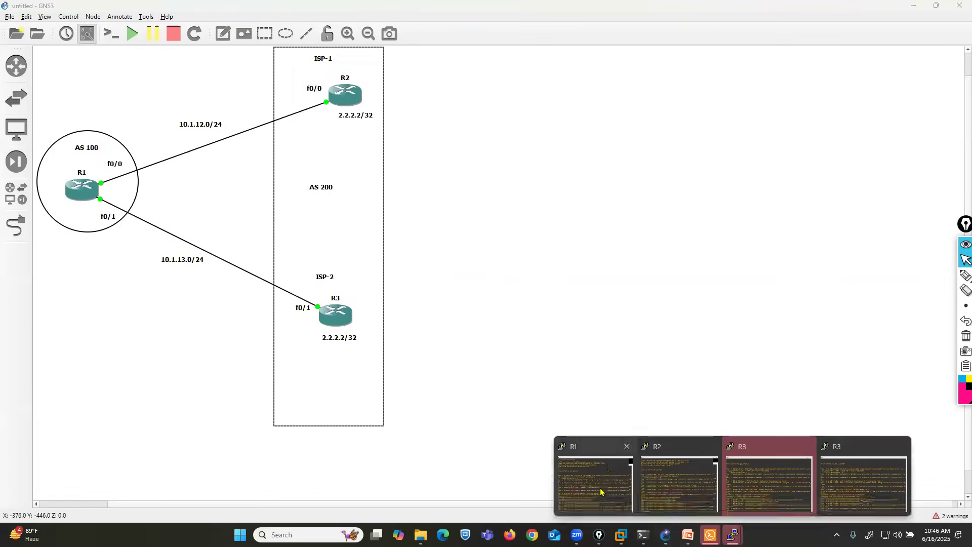
click(598, 485)
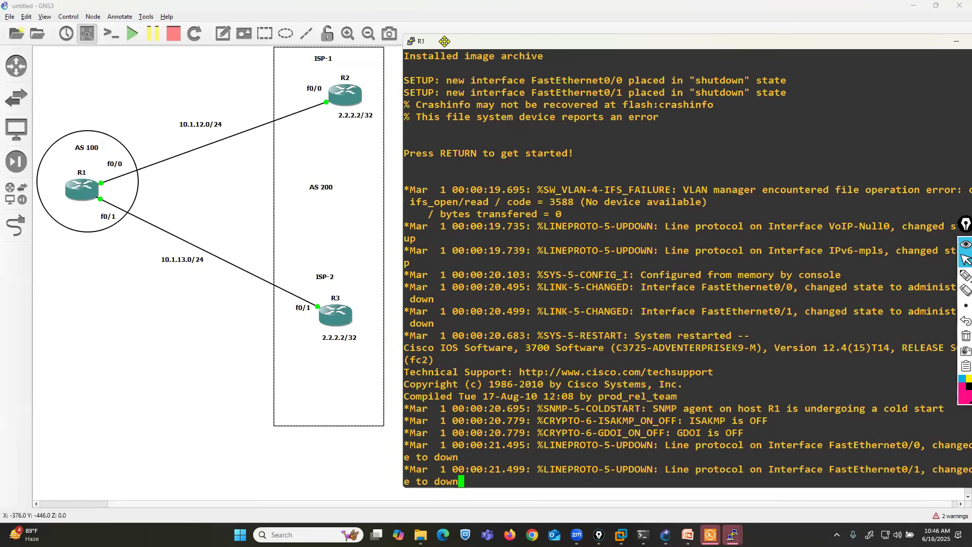
drag(507, 41, 484, 40)
mouse_move(733, 534)
click(687, 483)
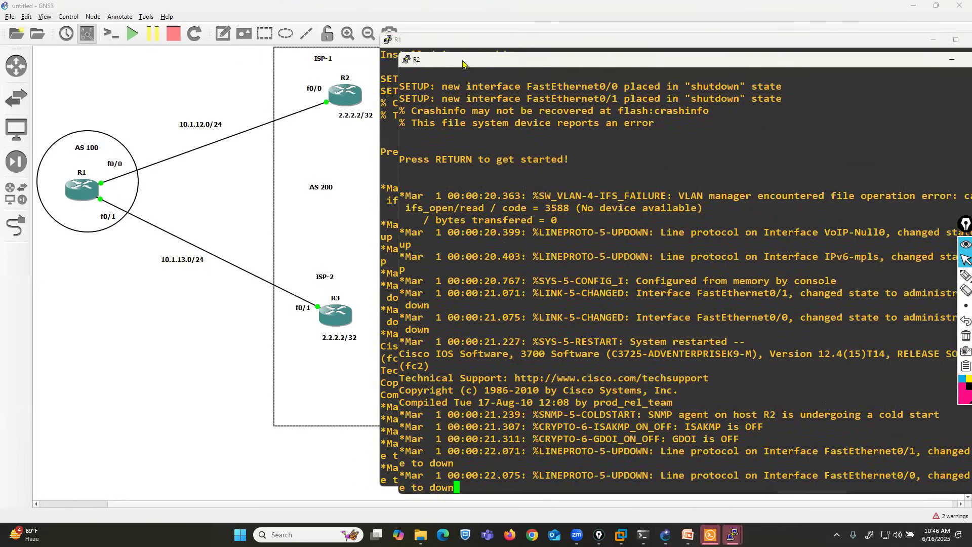
drag(447, 74, 431, 70)
mouse_move(733, 535)
click(769, 486)
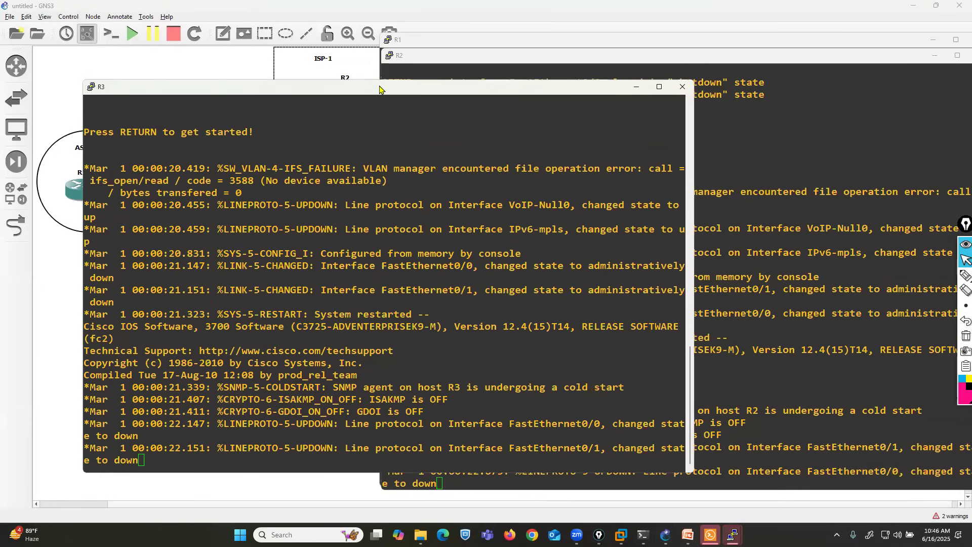
drag(380, 89, 438, 63)
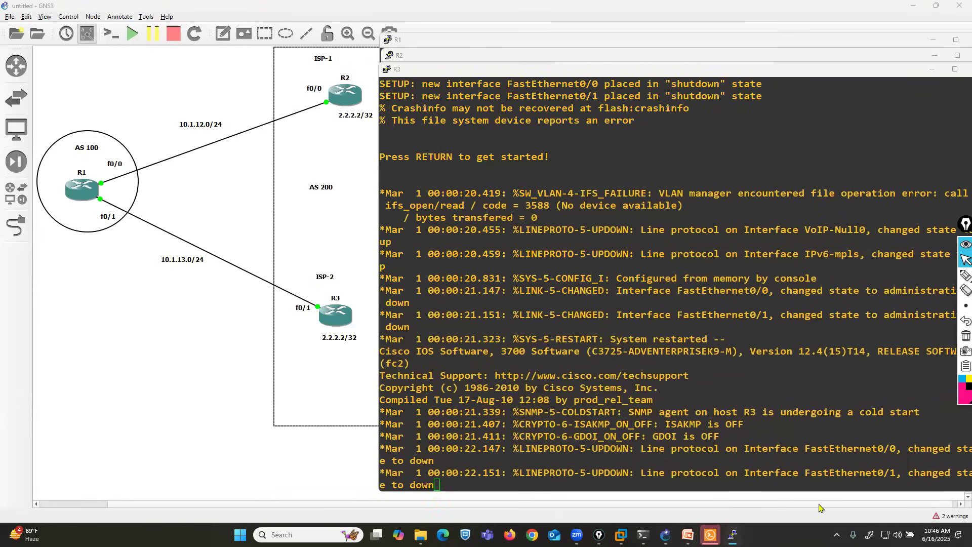
Step: Close the duplicate R3 console session
mouse_move(733, 534)
click(852, 498)
click(694, 101)
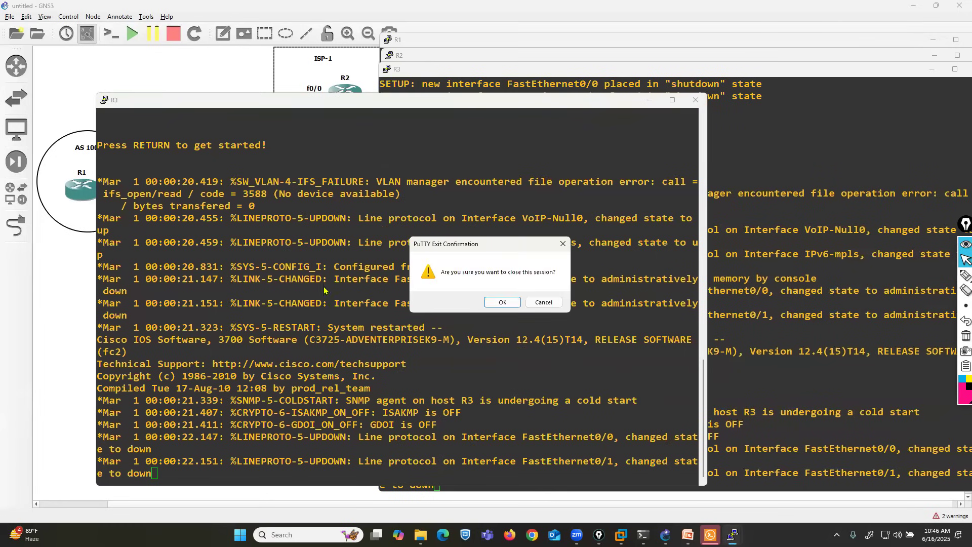
click(494, 306)
Step: Bring up R1's console and enter global configuration mode
click(731, 534)
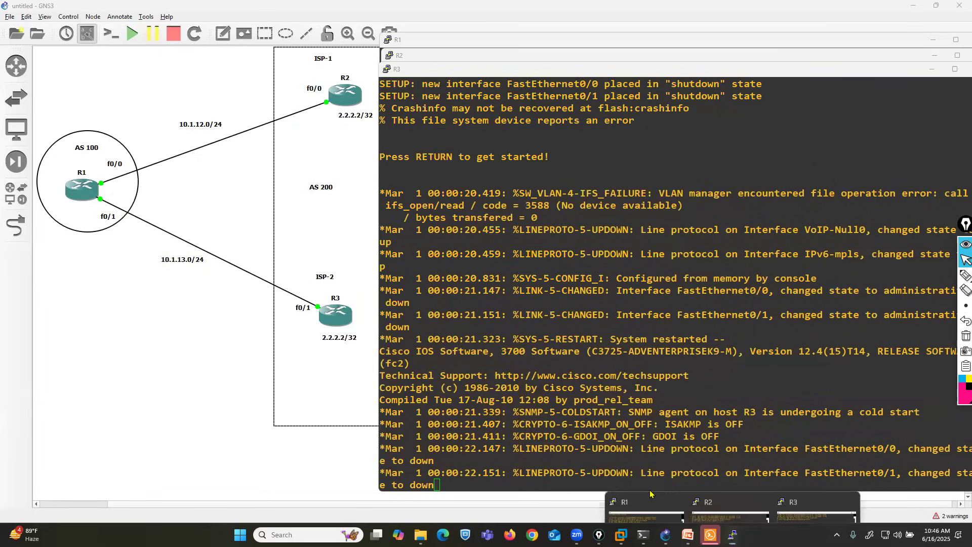
click(636, 489)
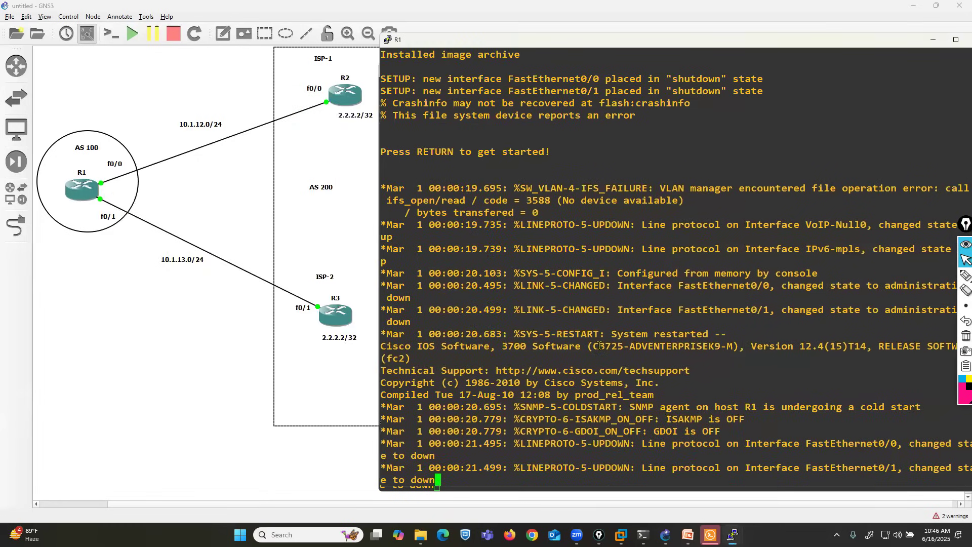
key(Return)
key(Return)
key(Return)
key(Return)
key(Return)
text(CONF T)
key(Return)
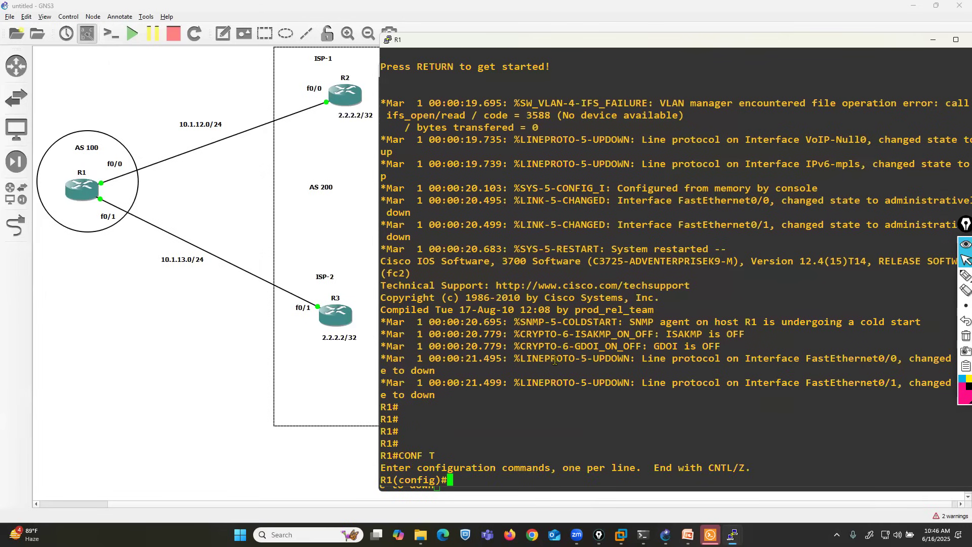
Step: Assign the address 10.1.12.1 with mask 255.255.255.0 to R1's FastEthernet 0/0 interface
text(in)
key(Tab)
text(f)
key(Tab)
text(0/0)
key(Return)
text(ip add)
key(Tab)
text(10)
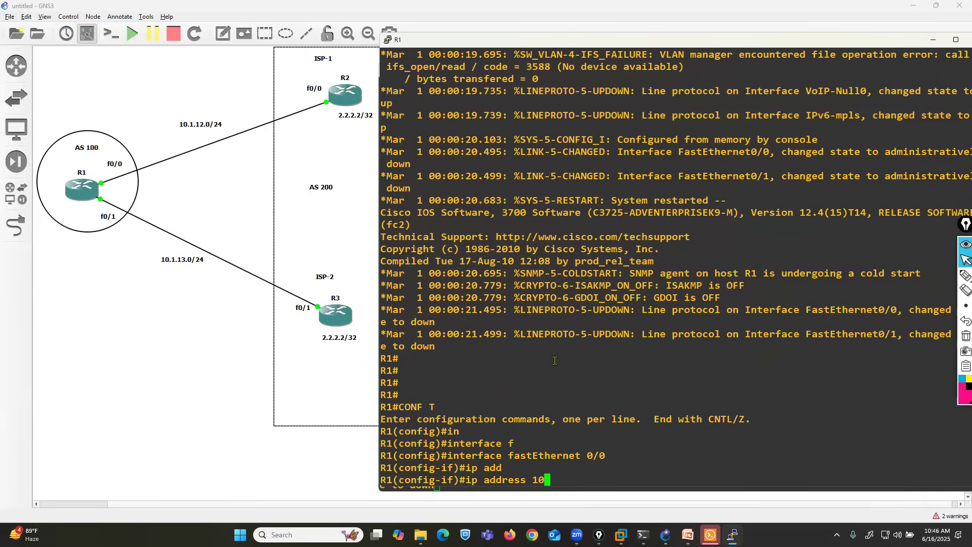
text(.1.12.1 255.255.255.0)
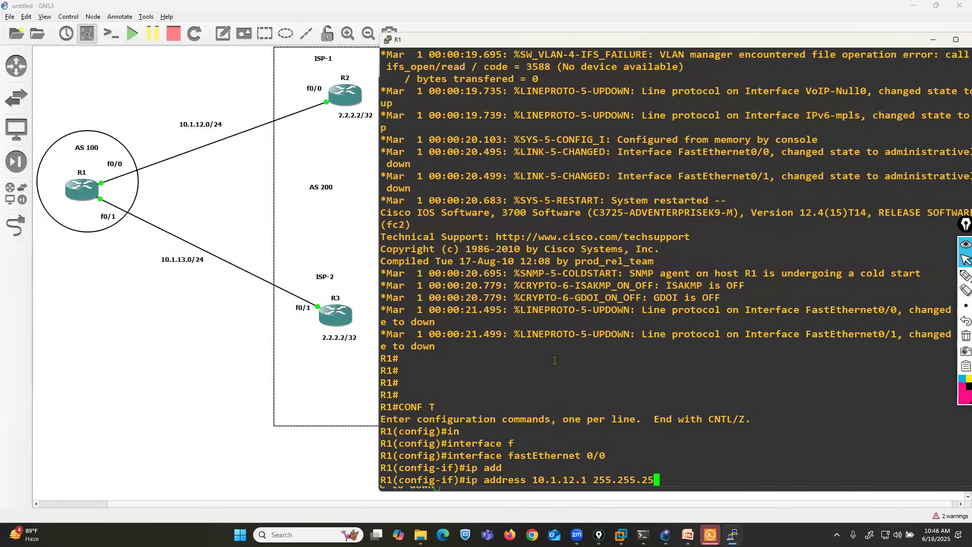
key(Return)
Step: Enable R1's FastEthernet 0/0 with no shutdown and return to global configuration mode
text(no sh)
key(Return)
text(ex)
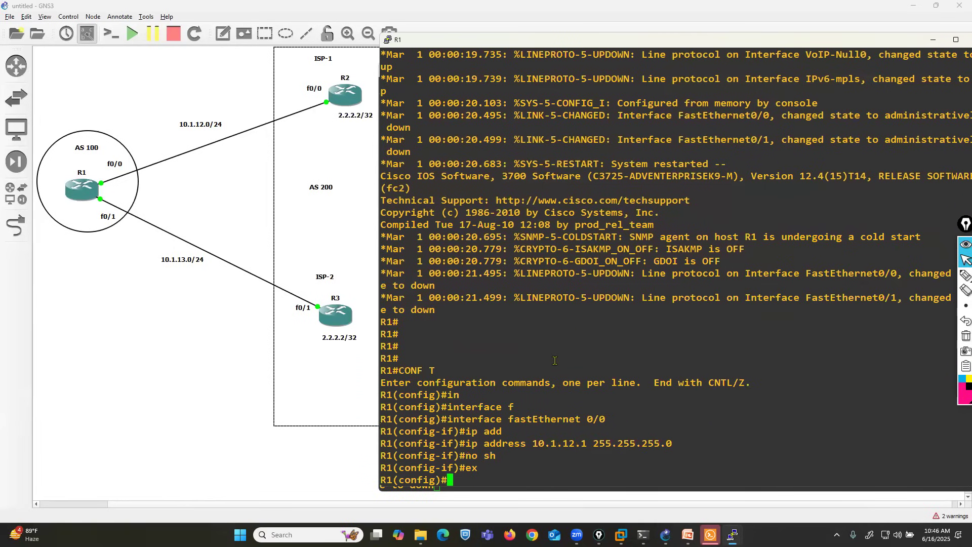
key(Return)
key(Return)
Step: Enter interface configuration mode for R1's FastEthernet 0/1
text(in)
key(Tab)
text(f)
key(Tab)
text(0/1)
key(Return)
Step: Assign the address 10.1.13.2 with mask 255.255.255.0 to R1's FastEthernet 0/1, correcting the mistyped mask
text(ip add)
key(Tab)
text(101)
key(BackSpace)
text(.1.13.2 25)
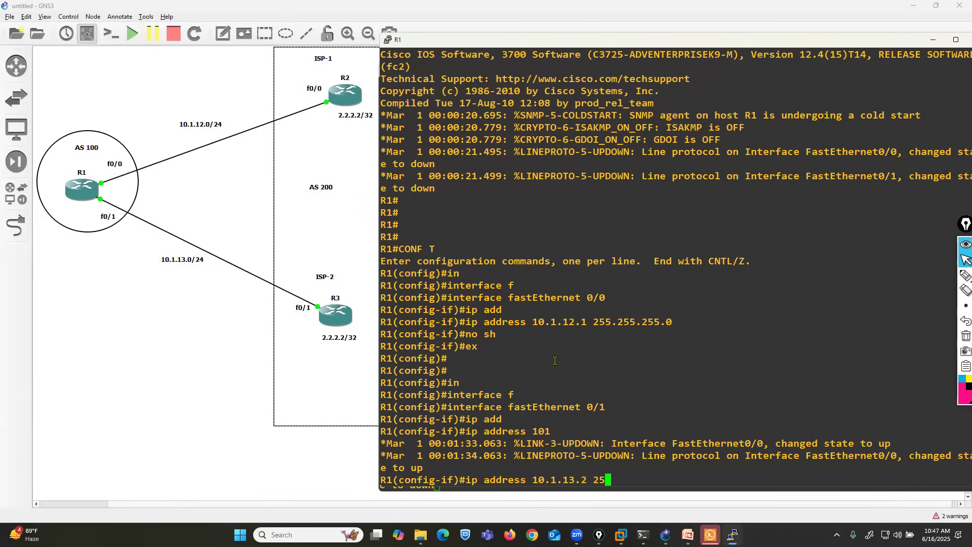
text(5.255.2553.0)
key(Return)
key(Up)
key(Left)
key(Left)
key(BackSpace)
key(Return)
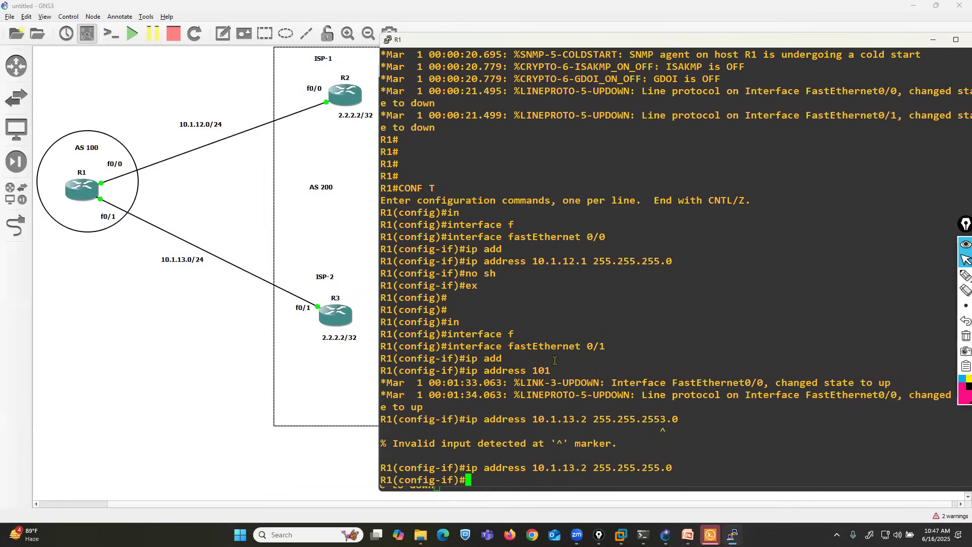
Step: Enable R1's FastEthernet 0/1 with no shutdown and return to global configuration mode
text(no sh)
key(Return)
text(ex)
key(Return)
Step: Leave configuration mode and display R1's interface summary with show ip int brief
key(Return)
key(Return)
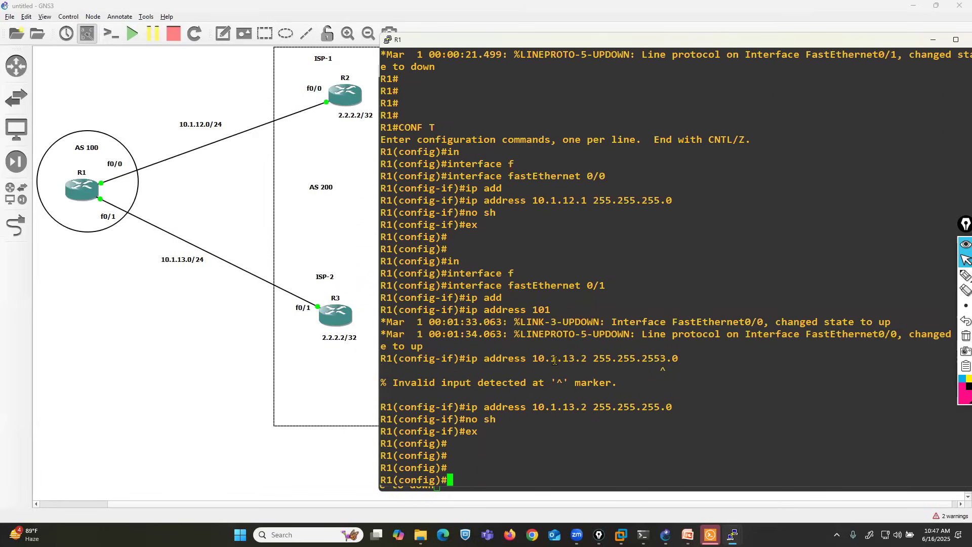
key(ctrl+z)
key(Return)
text(show ip int brief)
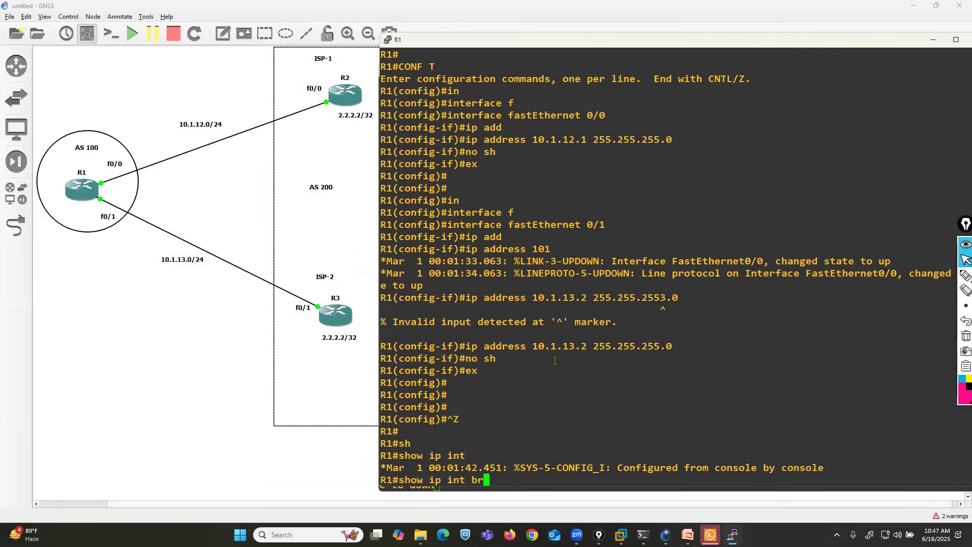
key(Return)
Step: Enter configuration mode on R1 and start the BGP process for AS 100
text(conf t)
key(Return)
key(Return)
key(Return)
key(Return)
text(router bgp 100)
key(Return)
Step: Add 10.1.12.2 as a BGP neighbor of R1 with remote AS 200
text(nei)
key(Tab)
text(10.1.)
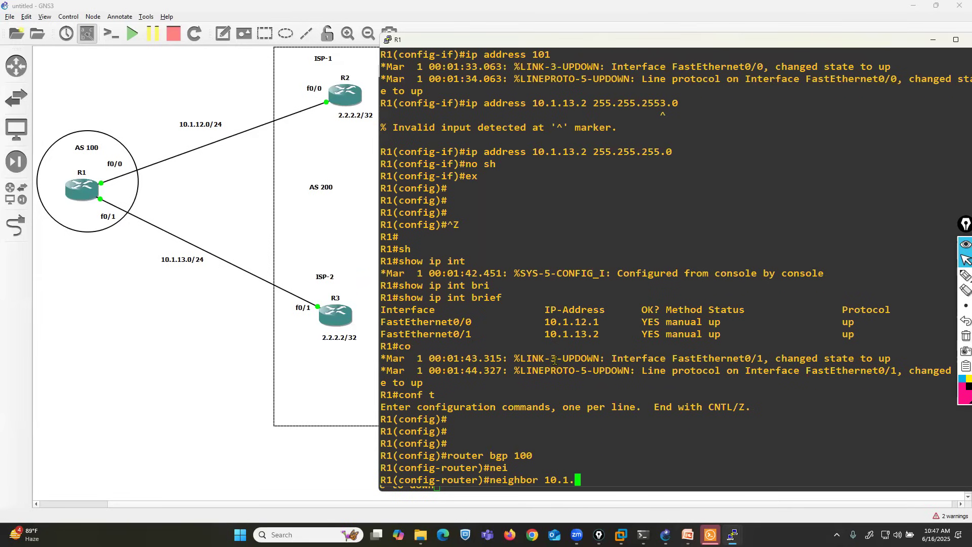
text(12.2 remote)
key(Tab)
text(-as 200)
key(Return)
text(net)
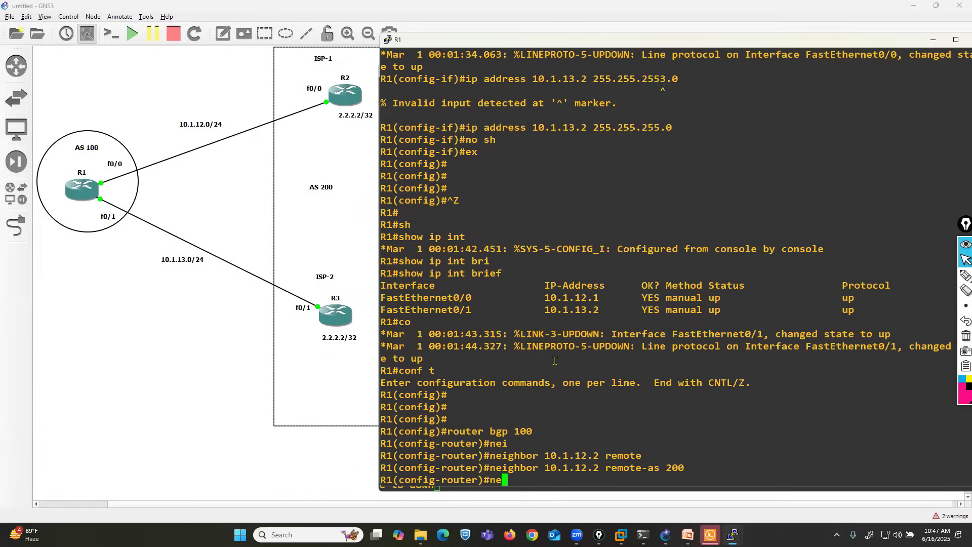
key(Tab)
text(10.1.1)
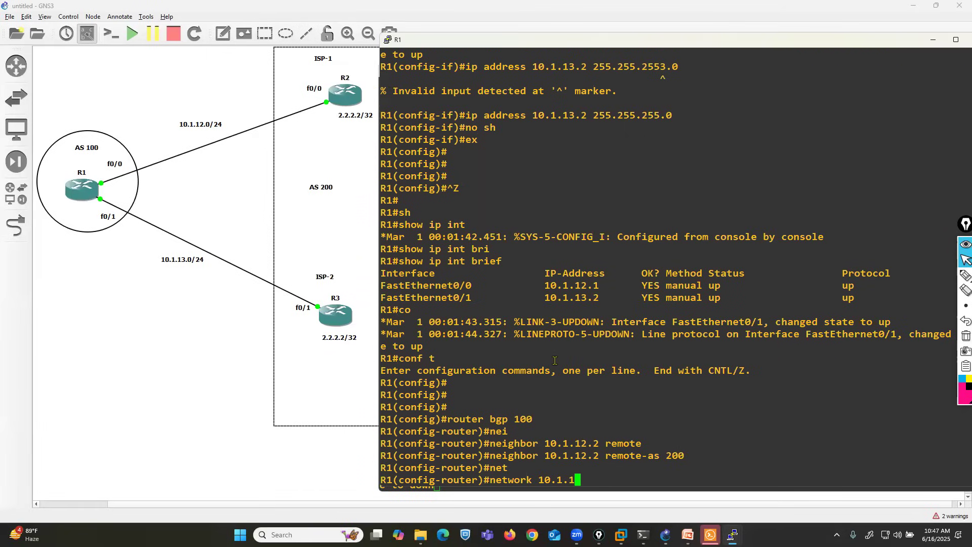
text(3.2 remote)
key(Tab)
text(-)
key(BackSpace)
key(BackSpace)
key(BackSpace)
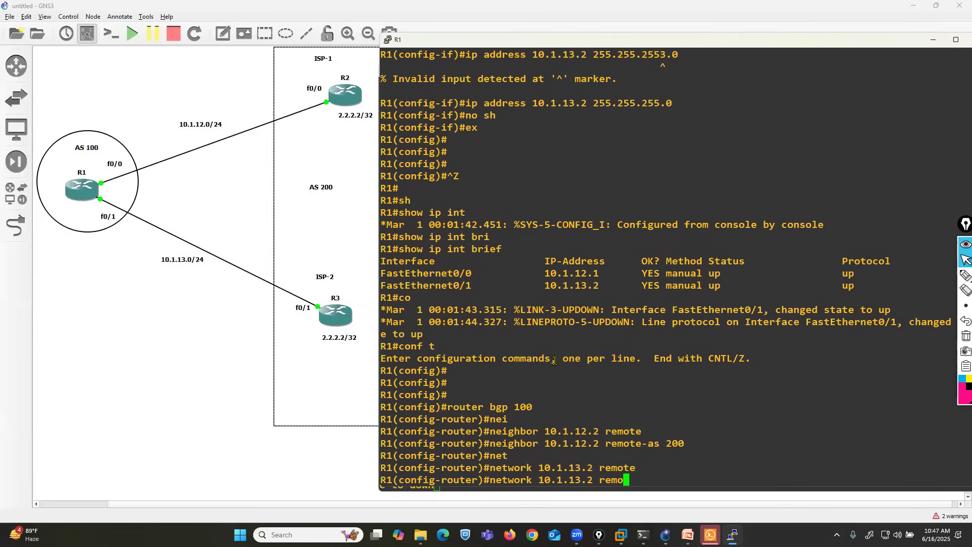
key(Tab)
text(t)
key(Tab)
key(BackSpace)
key(BackSpace)
key(BackSpace)
key(BackSpace)
key(BackSpace)
key(BackSpace)
key(BackSpace)
key(BackSpace)
key(BackSpace)
key(BackSpace)
key(BackSpace)
key(BackSpace)
key(BackSpace)
key(BackSpace)
key(BackSpace)
key(BackSpace)
key(BackSpace)
key(BackSpace)
key(BackSpace)
key(BackSpace)
Step: Try to add 10.1.13.2 as a BGP neighbor of R1 with remote AS 200
text(nei)
key(Tab)
text(10.1.13.2 remote)
key(Tab)
text(200)
key(Return)
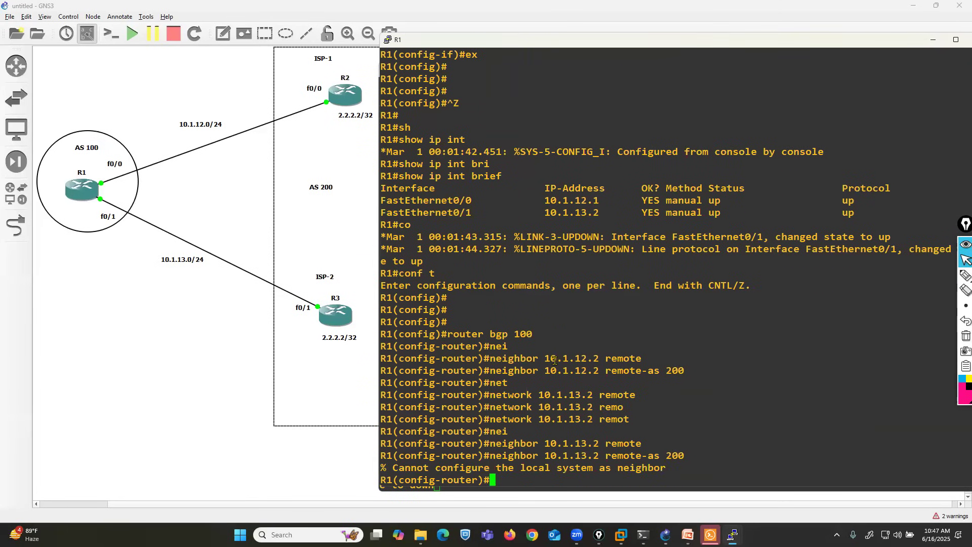
key(Up)
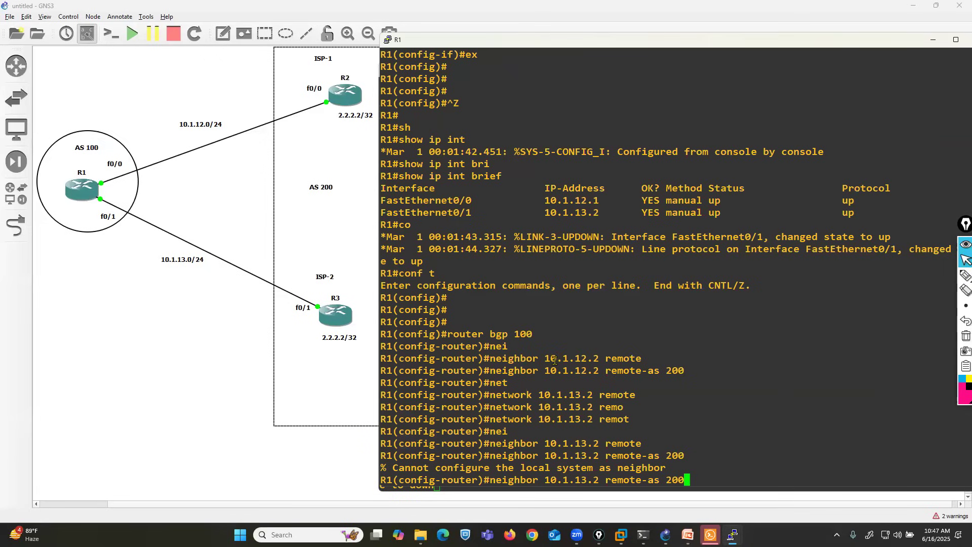
drag(551, 209, 618, 220)
double_click(619, 220)
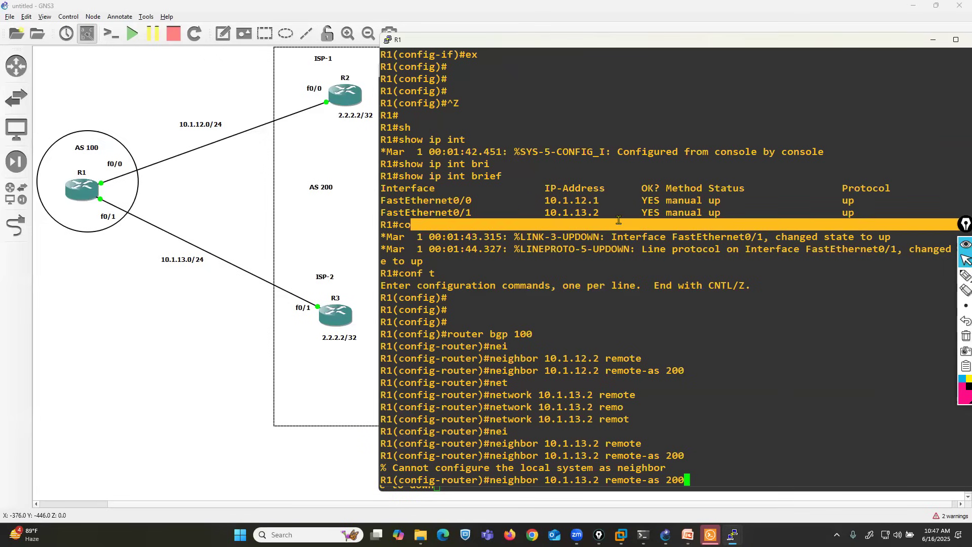
key(BackSpace)
key(BackSpace)
key(BackSpace)
key(BackSpace)
key(BackSpace)
key(BackSpace)
key(BackSpace)
key(BackSpace)
key(BackSpace)
key(BackSpace)
key(BackSpace)
key(BackSpace)
key(BackSpace)
key(BackSpace)
key(BackSpace)
key(BackSpace)
key(BackSpace)
key(BackSpace)
key(BackSpace)
key(BackSpace)
Step: Leave BGP configuration and reopen interface configuration for R1's FastEthernet 0/1
text(exit)
key(Return)
text(in)
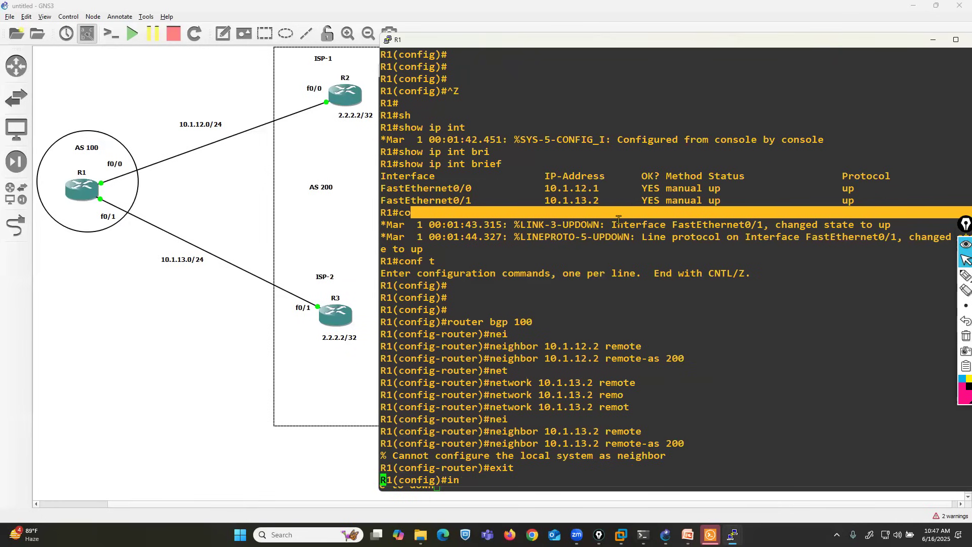
key(Tab)
text(f)
key(Tab)
text(0/1)
key(Return)
Step: Set R1's FastEthernet 0/1 address to 10.1.13.1 with mask 255.255.255.0 and return to global configuration mode
text(ip add)
key(Tab)
text(10.1.13.1)
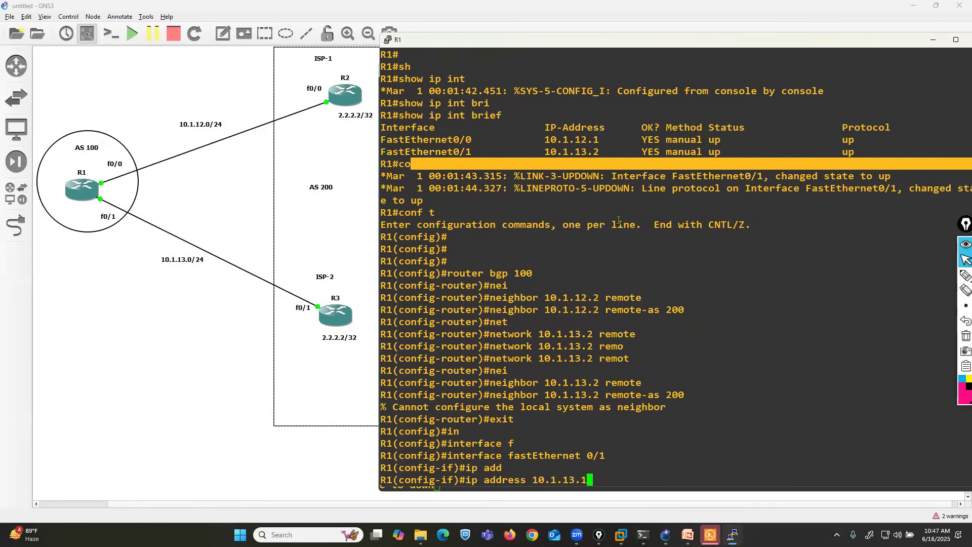
text( 255.255.255.0)
key(Return)
text(exit)
key(Return)
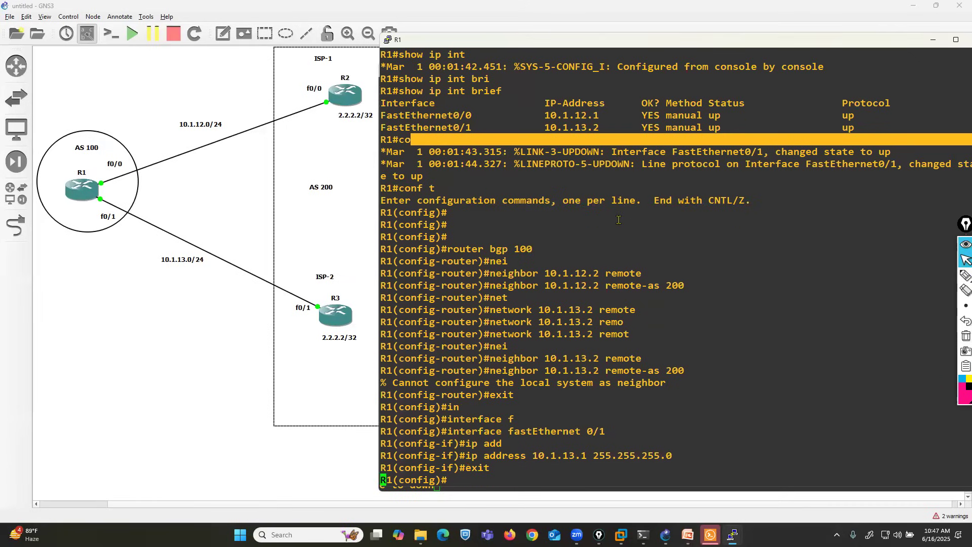
key(Return)
key(Return)
key(Return)
key(Return)
Step: Re-enter BGP 100 on R1, add neighbor 10.1.13.2 with remote AS 200, and leave configuration mode
key(Up)
key(Up)
key(Up)
key(Up)
key(Up)
key(Up)
key(Up)
key(Up)
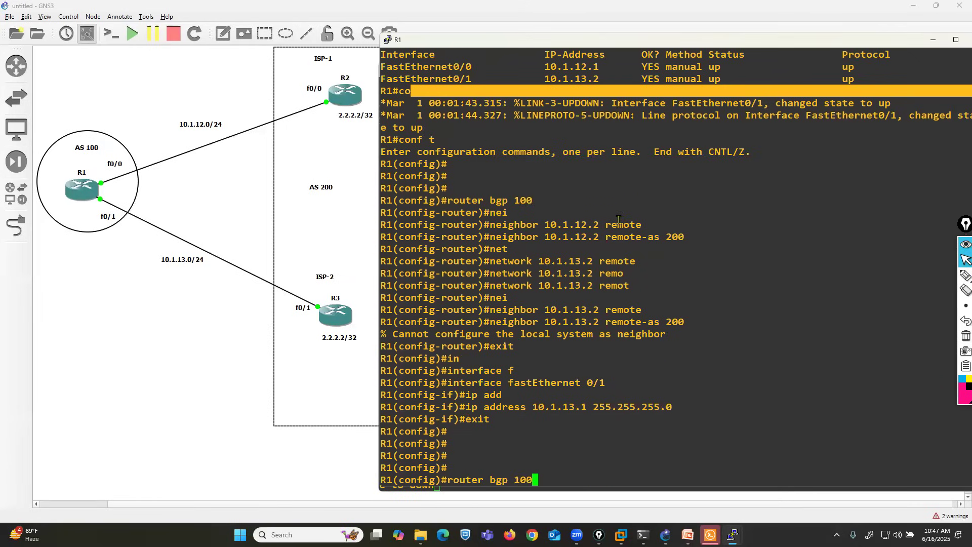
key(Return)
key(Up)
key(Up)
key(Up)
key(Up)
key(Up)
key(Up)
key(Up)
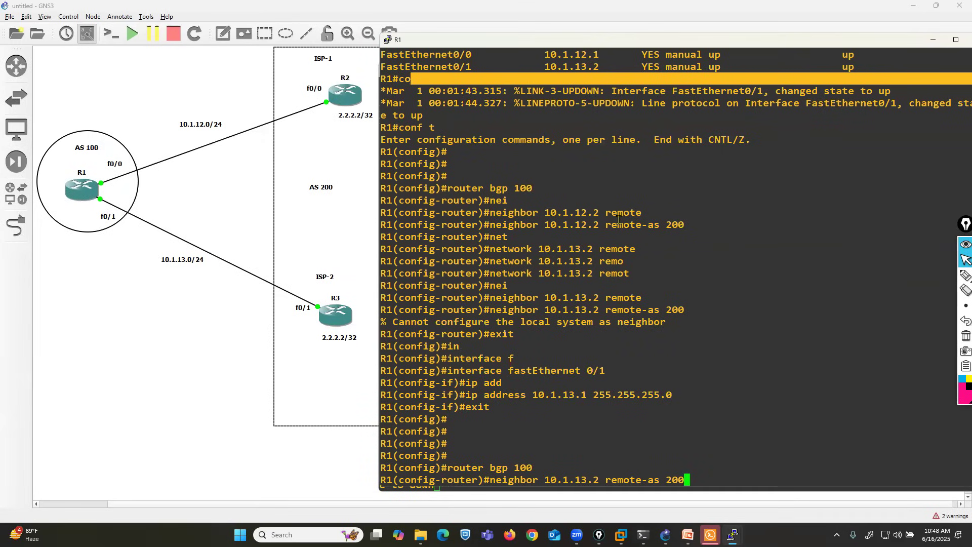
key(Return)
key(Return)
key(Return)
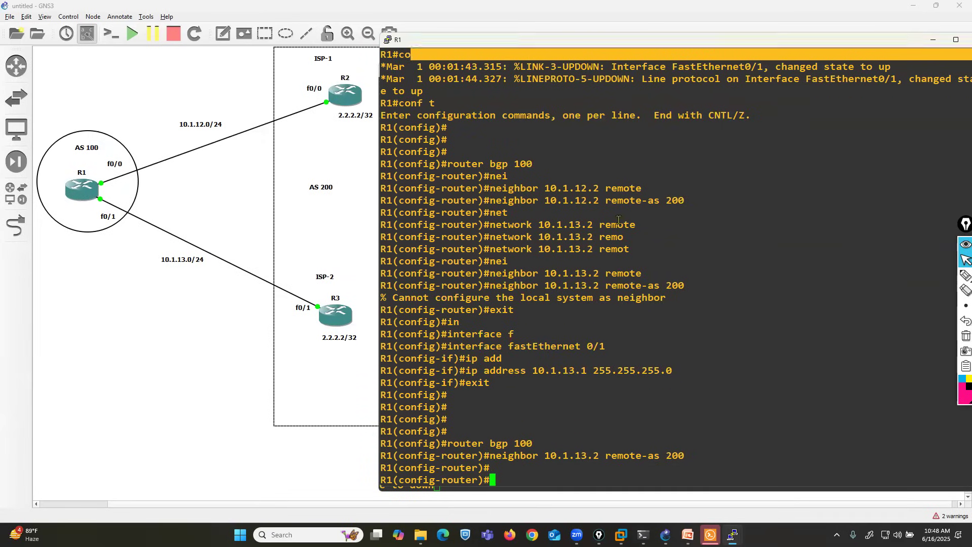
key(ctrl+z)
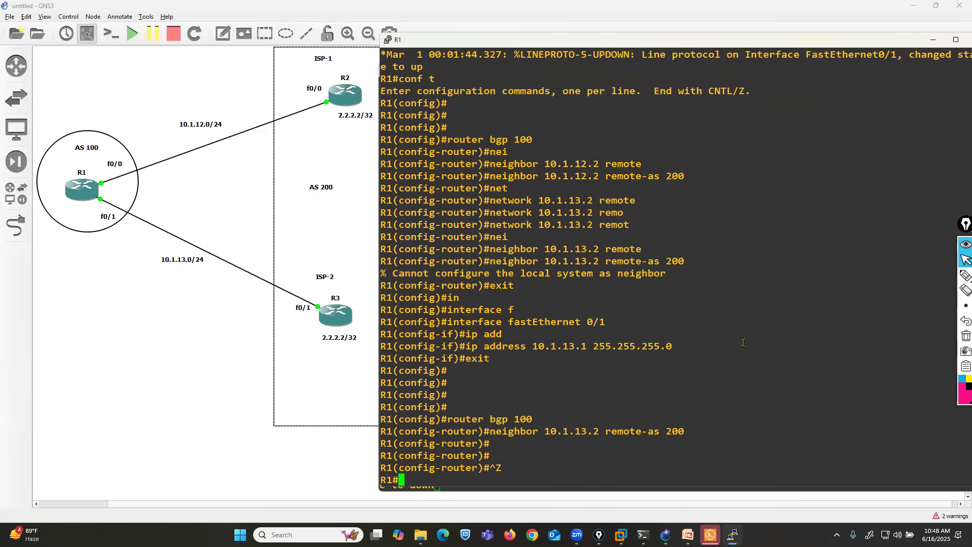
Step: Switch to R2's console and enter global configuration mode
mouse_move(733, 535)
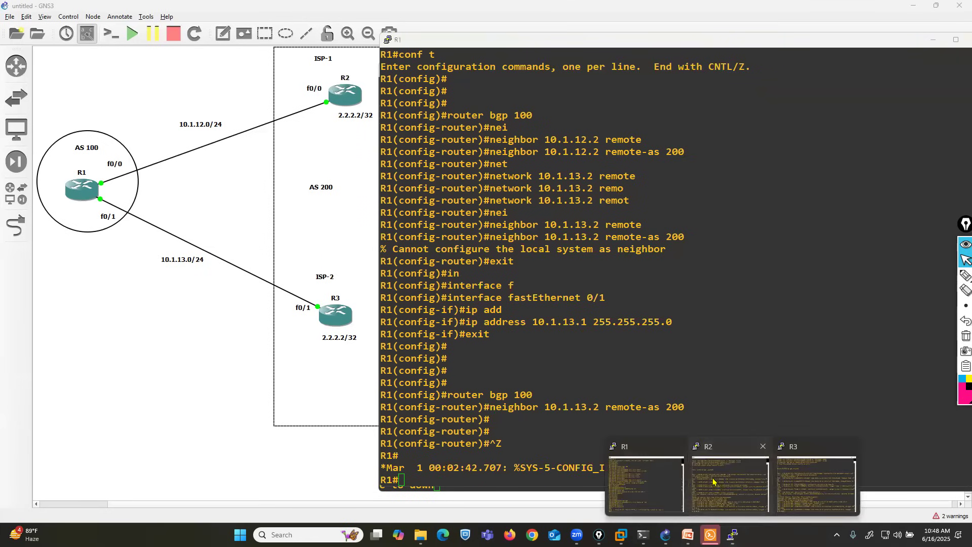
click(713, 481)
key(Return)
key(Return)
text(conf t)
key(Return)
text(in)
key(Tab)
text(f)
key(Tab)
text(0/1)
key(Return)
Step: Leave FastEthernet 0/1 and set R2's FastEthernet 0/0 address to 10.1.12.2 with mask 255.255.255.0
text(exit in)
key(Tab)
text(fa)
key(Tab)
text(0/0)
key(Return)
text(ip add)
key(Tab)
text(10.1.12.2 255.255)
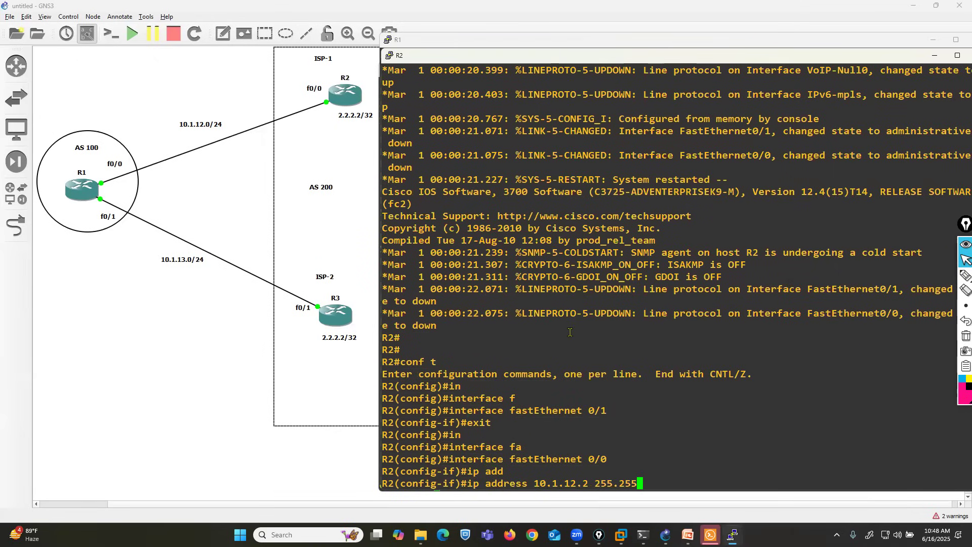
text(.255.0)
key(Return)
Step: Enable R2's FastEthernet 0/0 and return to global configuration mode
text(no sh)
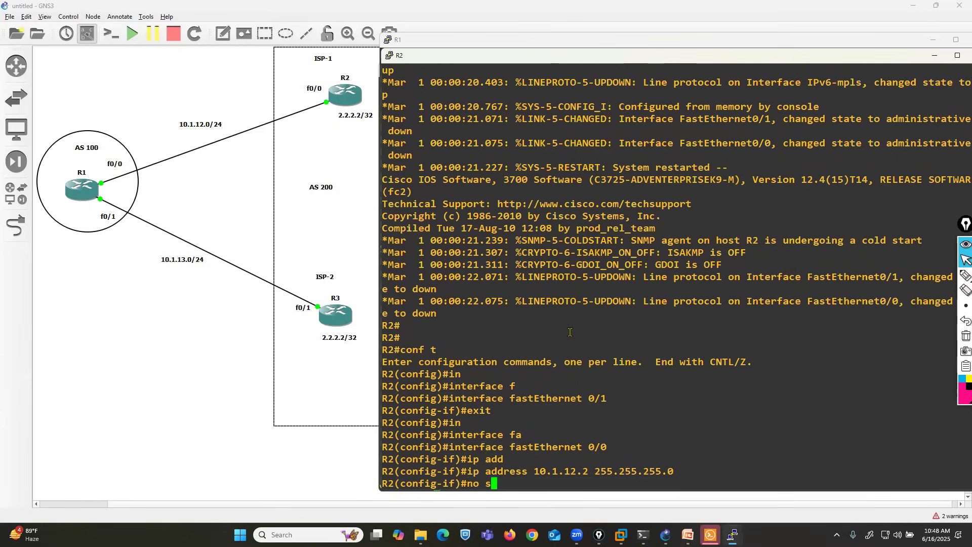
key(Return)
text(ex)
key(Return)
Step: Create loopback 0 on R2 with address 2.2.2.2 and mask 255.255.255.255
text(interface l)
key(Tab)
text(lo)
key(Tab)
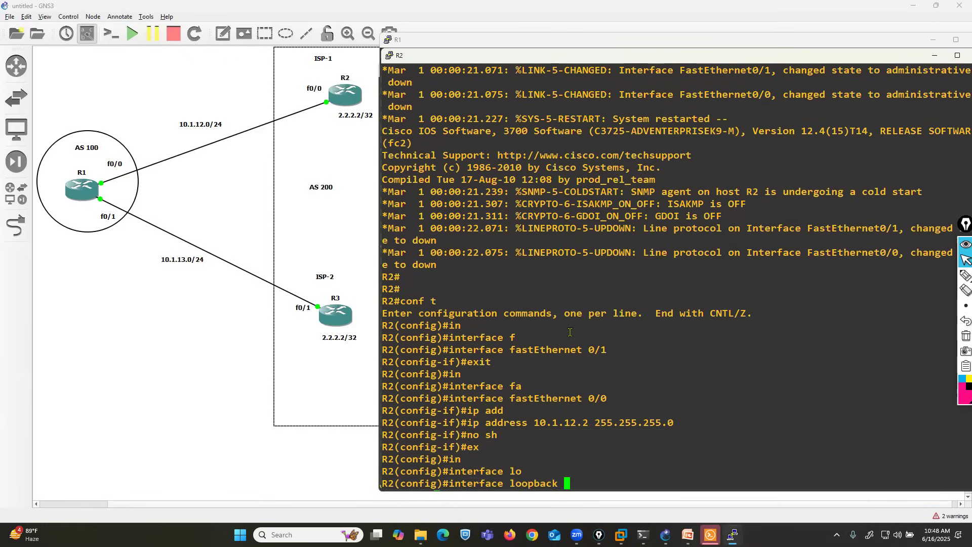
text(0)
key(Return)
text(ip add)
key(Tab)
text(2.2.)
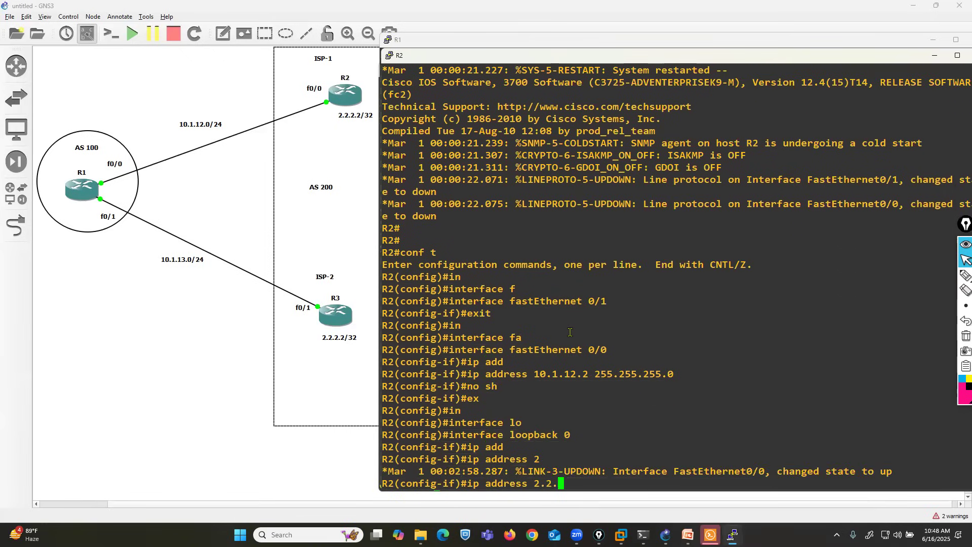
text(2.2 255.255.255.255)
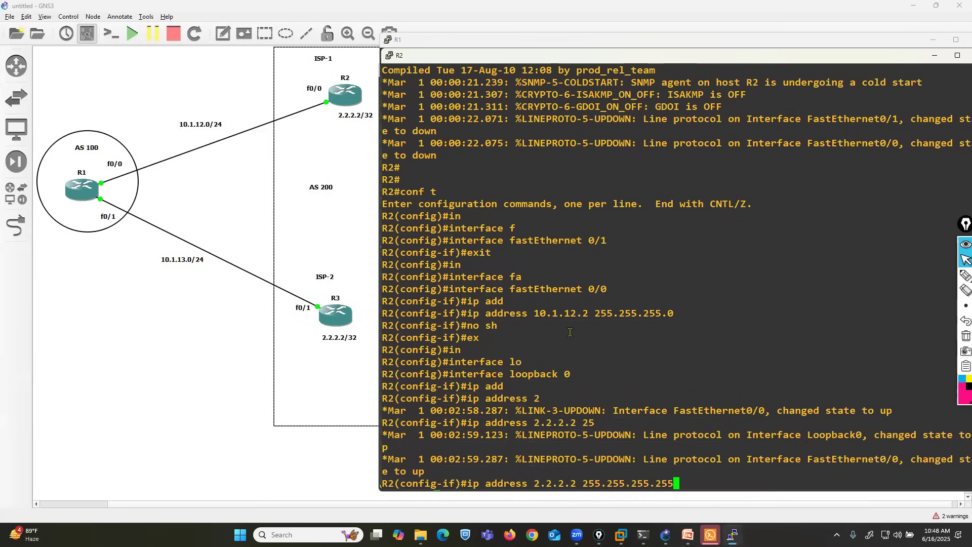
key(Return)
Step: Leave R2's loopback interface configuration and start the BGP process for AS 200
text(ex)
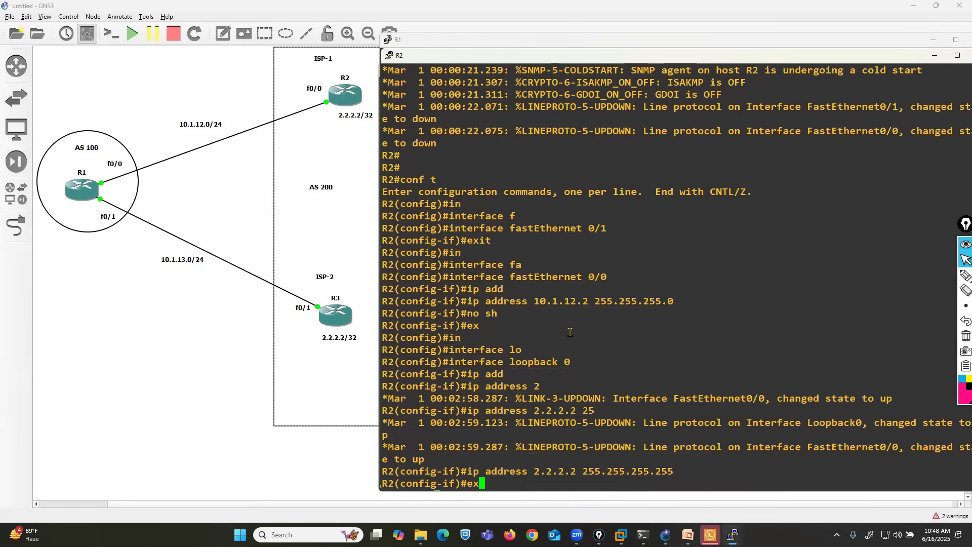
text(it)
key(Return)
key(Return)
key(Return)
key(Return)
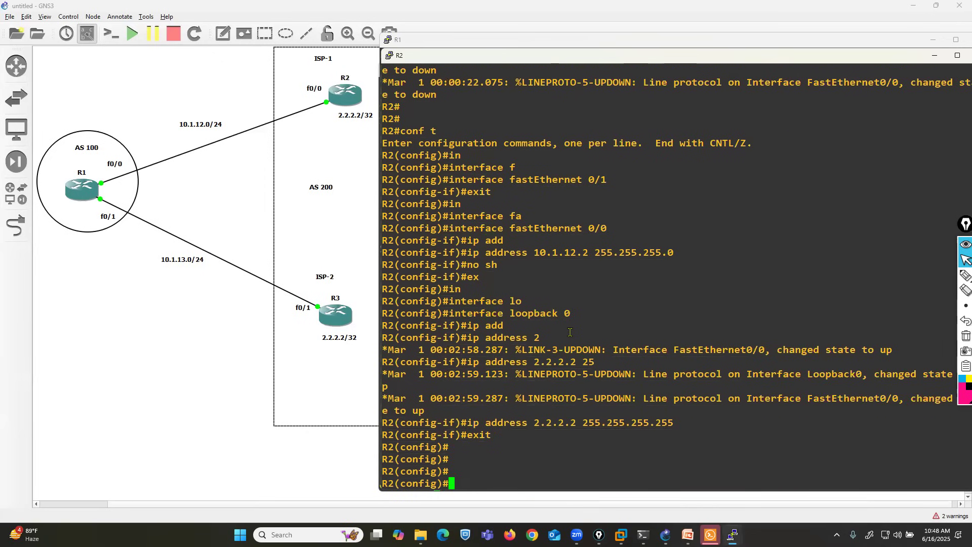
text(router bgp 200)
key(Return)
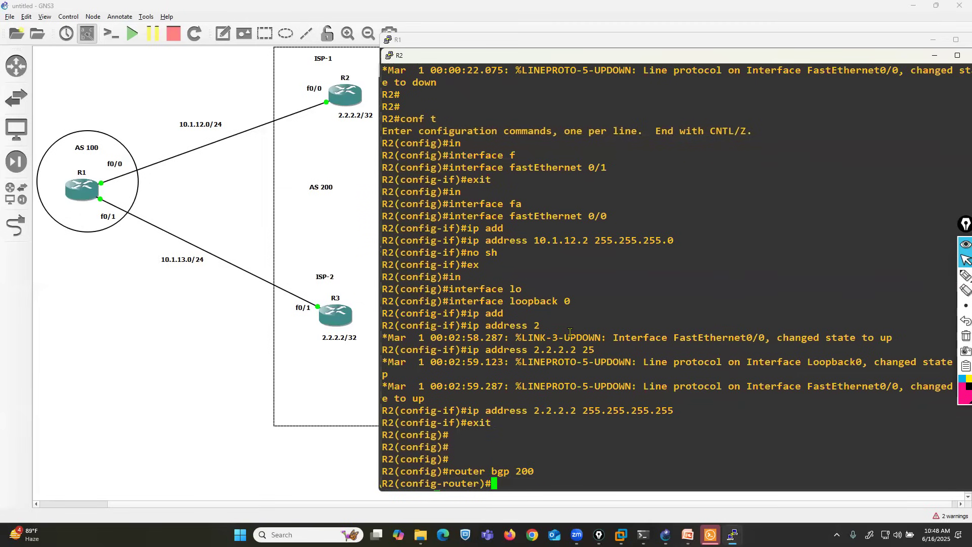
text(nei)
key(Tab)
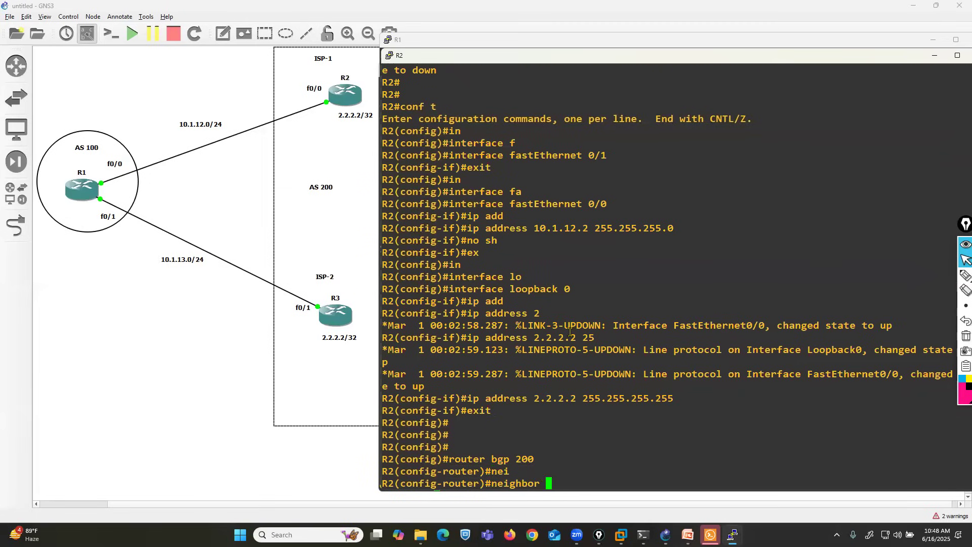
text(10.1.12.1)
key(BackSpace)
key(BackSpace)
key(BackSpace)
key(BackSpace)
key(BackSpace)
key(BackSpace)
key(BackSpace)
key(BackSpace)
key(BackSpace)
key(BackSpace)
key(BackSpace)
key(BackSpace)
key(BackSpace)
key(BackSpace)
key(BackSpace)
key(BackSpace)
key(BackSpace)
key(BackSpace)
Step: Try to complete a router-id command directly in R2's BGP configuration mode
text(rout)
key(Tab)
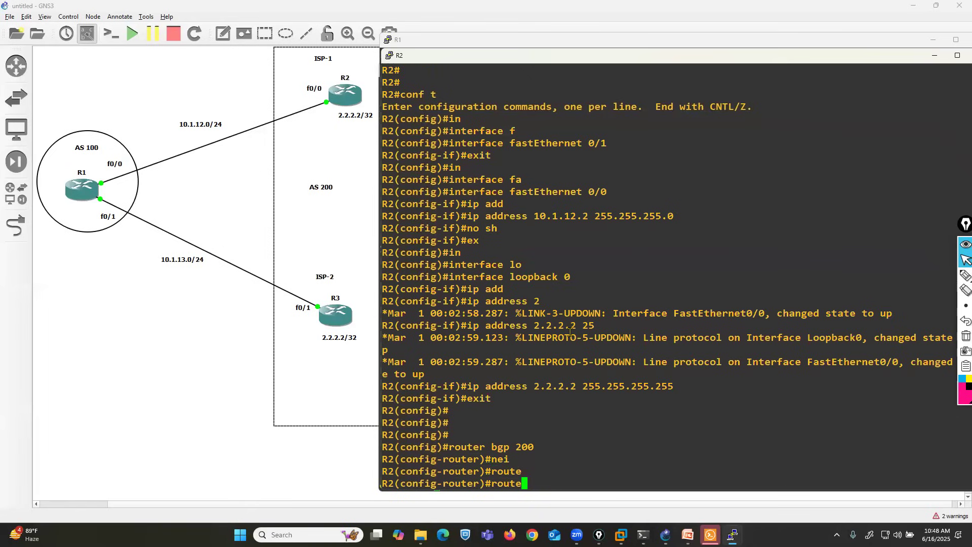
key(Tab)
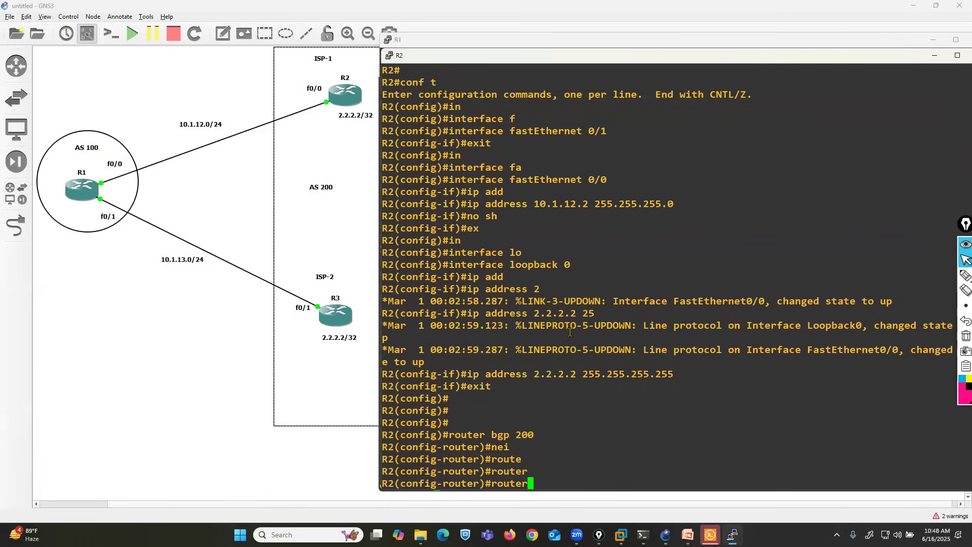
text(-)
key(Tab)
text(i)
key(Tab)
key(BackSpace)
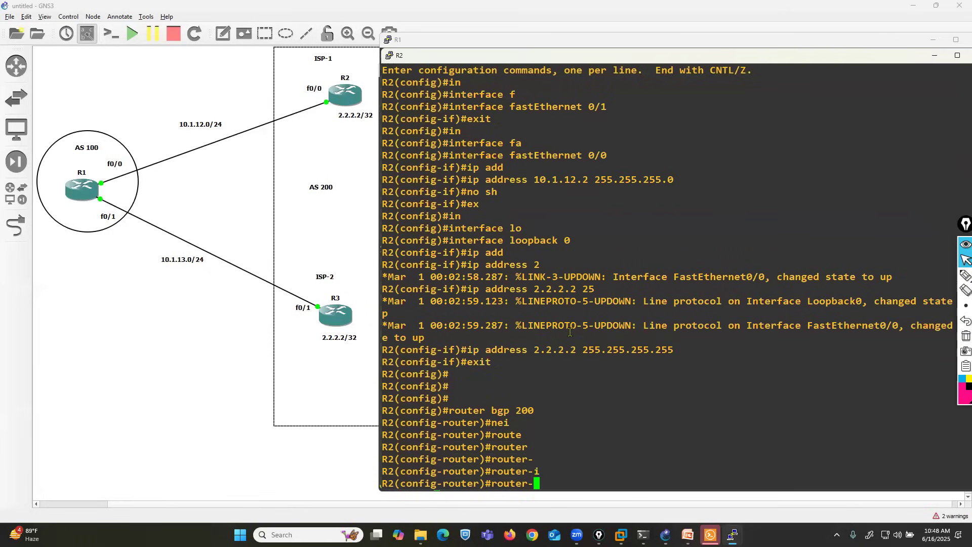
key(BackSpace)
key(BackSpace)
key(BackSpace)
key(BackSpace)
key(BackSpace)
Step: List R2's router configuration commands and the bgp subcommands to find the router ID option
text(?)
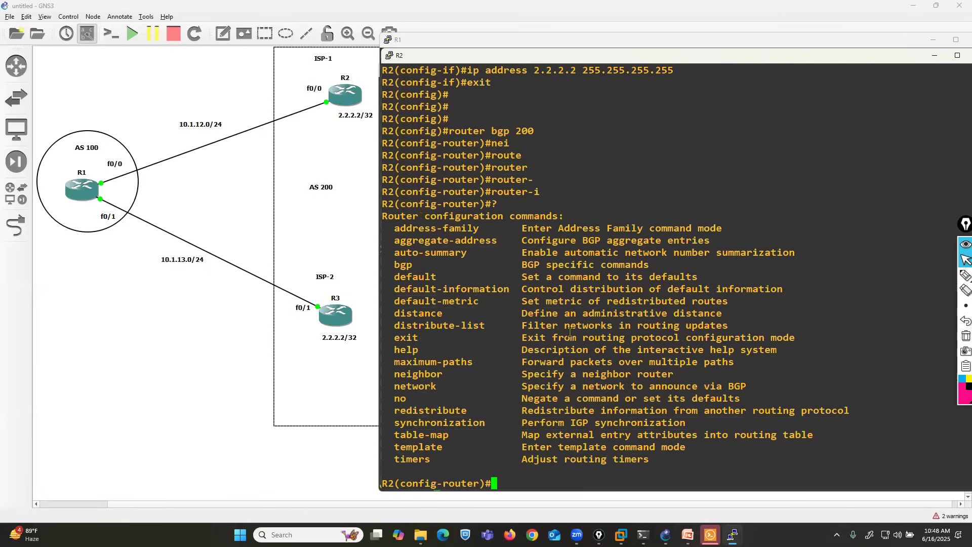
text(bgp ?)
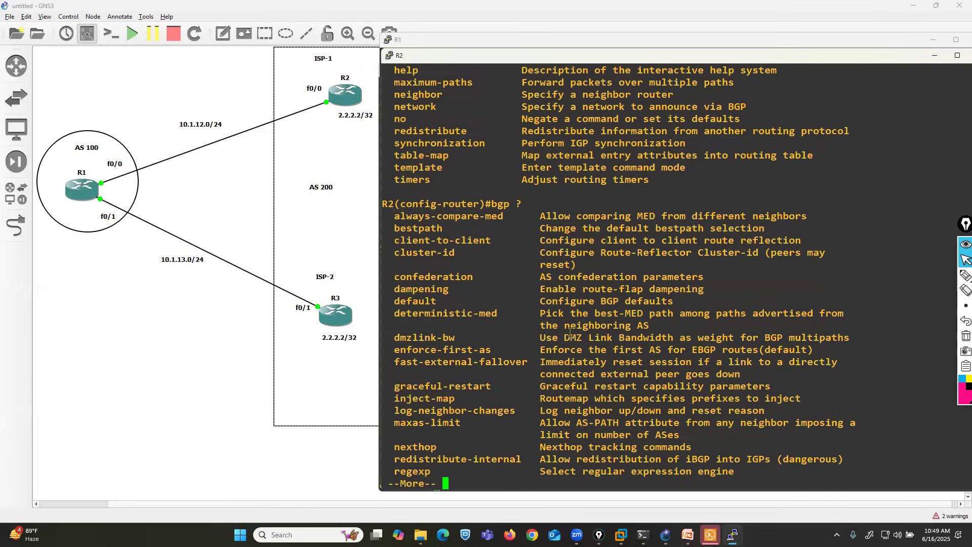
key(Return)
key(Return)
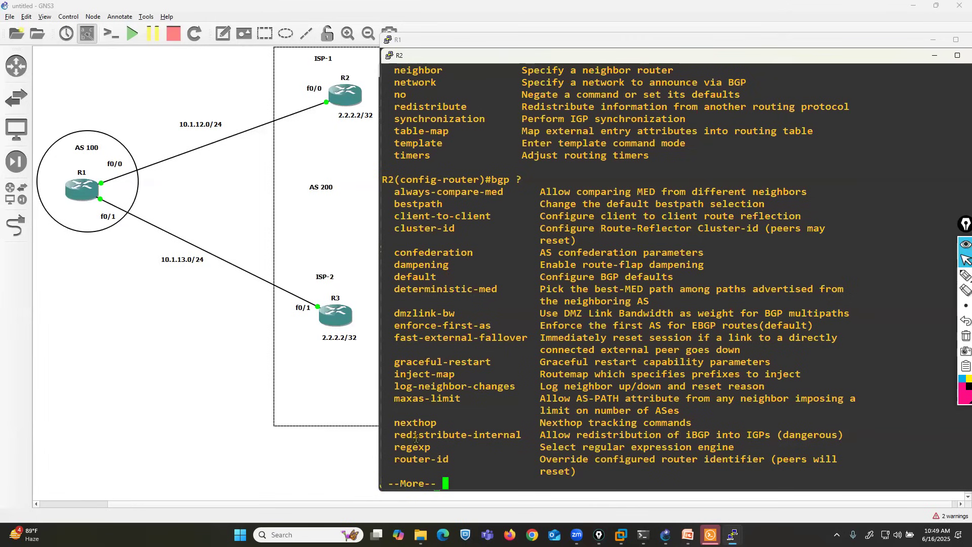
drag(400, 458, 454, 458)
click(453, 457)
Step: Set R2's BGP router ID to 11.11.11.11
text(qrouter)#bgp router)
key(Tab)
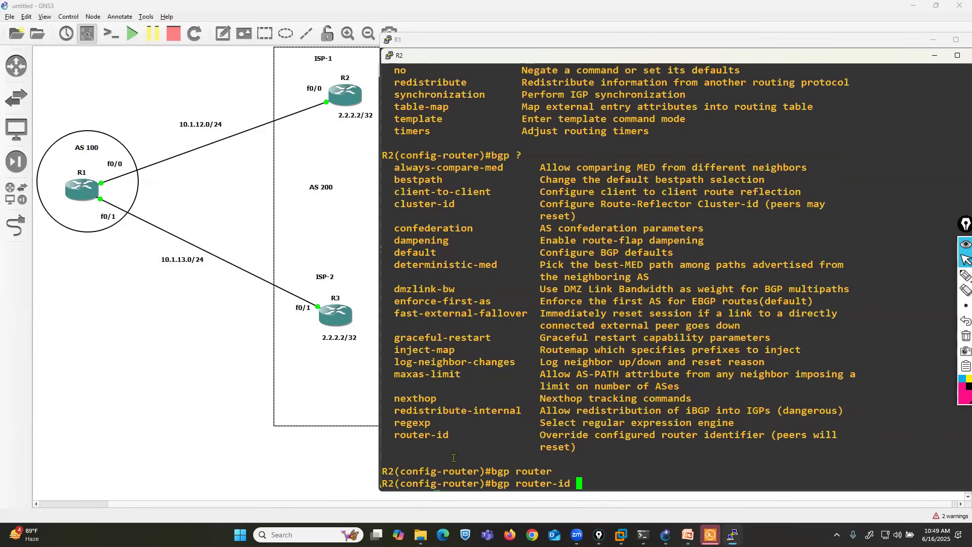
text(22)
key(BackSpace)
key(BackSpace)
key(BackSpace)
key(BackSpace)
text(11.11.11.11)
key(Return)
Step: Add 10.1.12.1 as a BGP neighbor of R2 with remote AS 100
text(nei)
key(Tab)
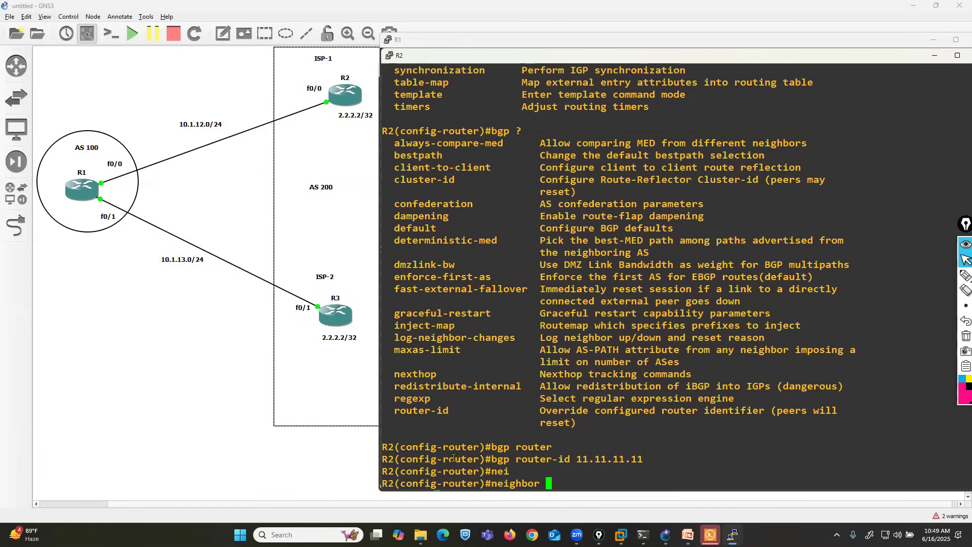
text(10.1.12.1 remote)
key(Tab)
text(100)
key(Return)
Step: Advertise network 2.2.2.2 with mask 255.255.255.255 in R2's BGP configuration
text(net)
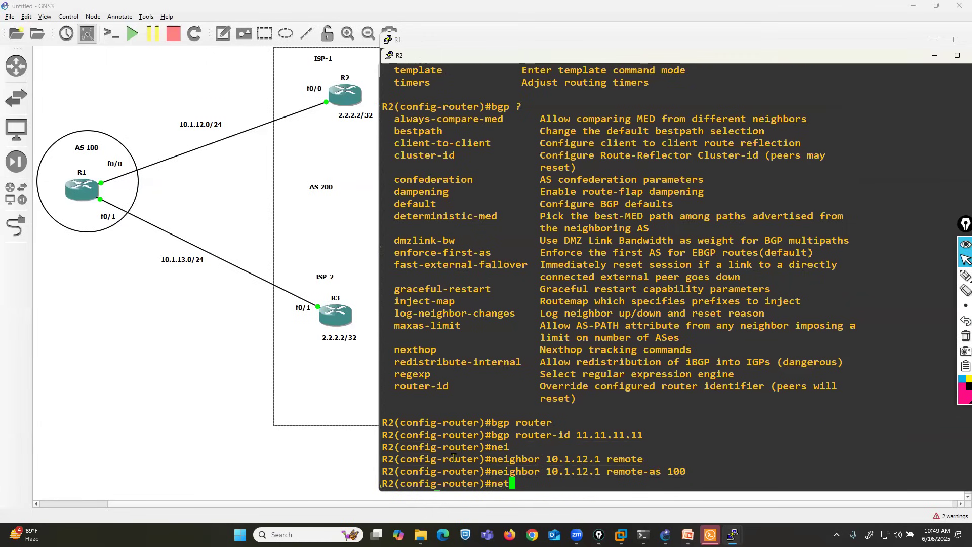
key(Tab)
text(10.)
key(BackSpace)
key(BackSpace)
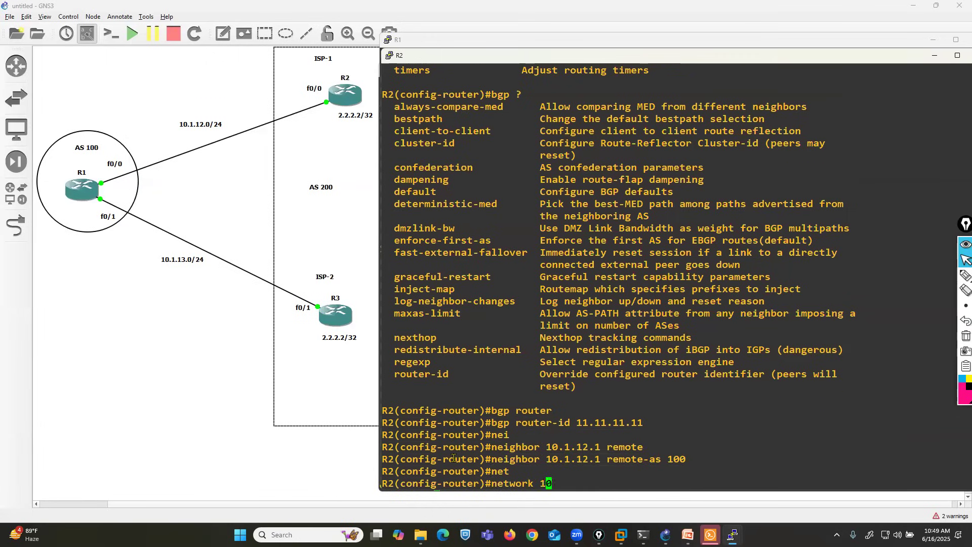
text(2.2.2.2 mask 255.255.255.25)
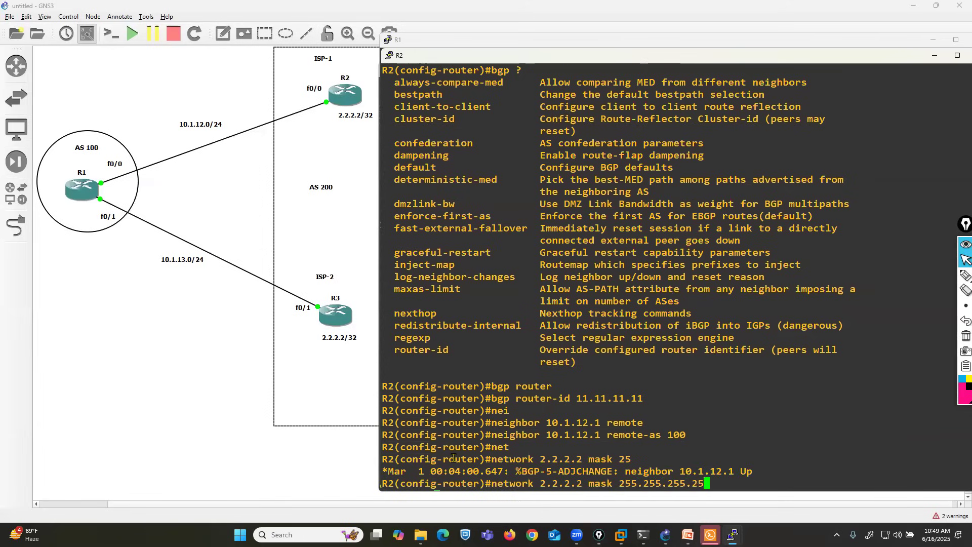
key(Return)
key(Return)
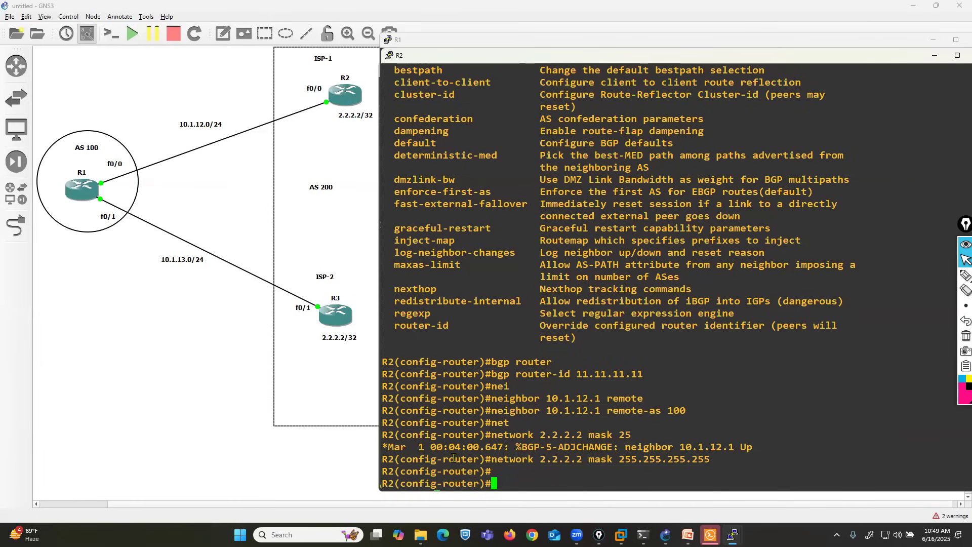
Step: Switch to R3's console and enter global configuration mode
click(733, 535)
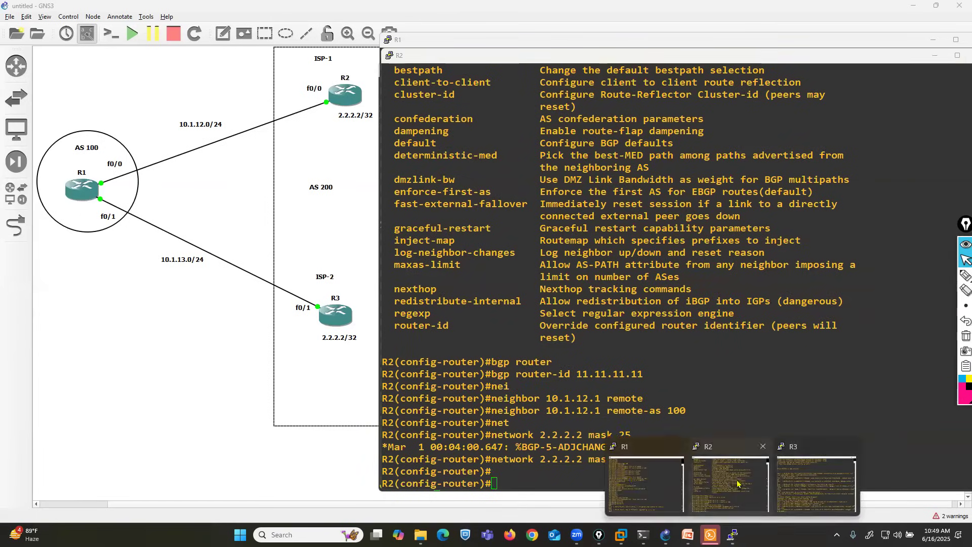
click(648, 481)
click(732, 535)
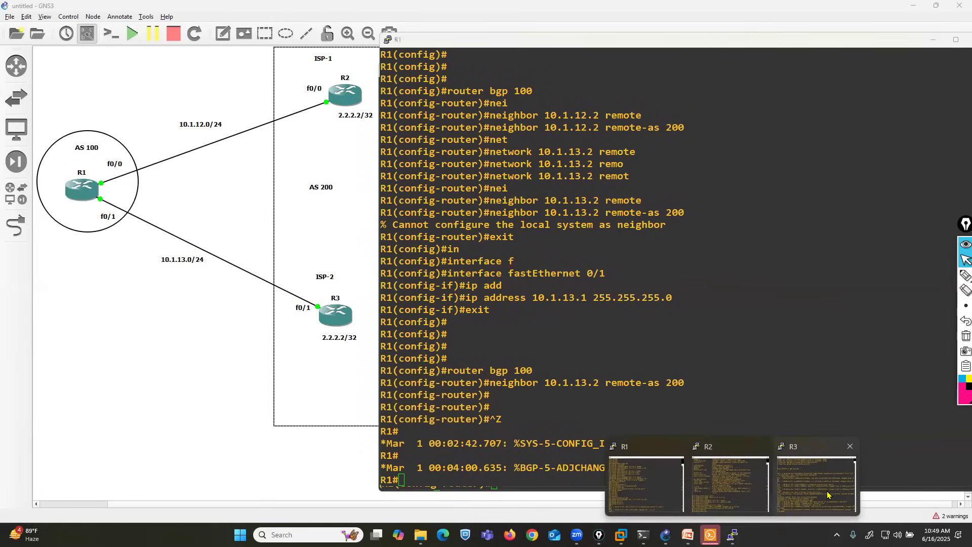
click(819, 481)
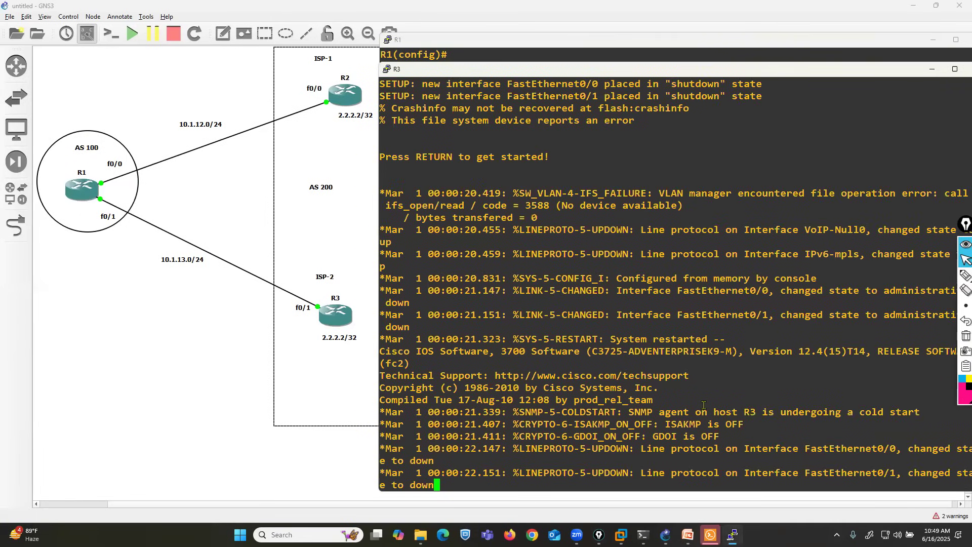
key(Return)
key(Return)
key(Return)
text(conf t)
key(Return)
Step: Set R3's FastEthernet 0/1 address to 10.1.13.2 with mask 255.255.255.0
text(in)
key(Tab)
text(f)
key(Tab)
text(0/1)
key(Return)
text(ip add)
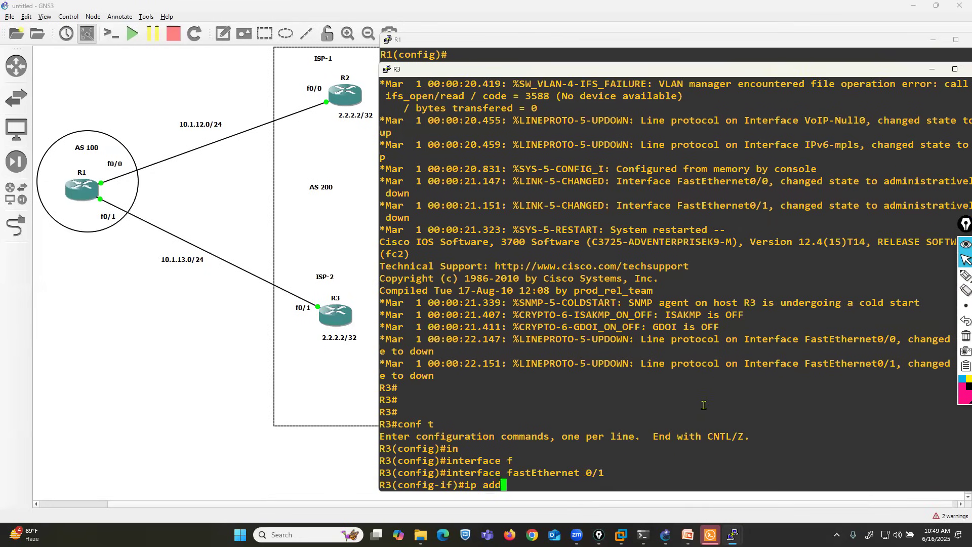
key(Tab)
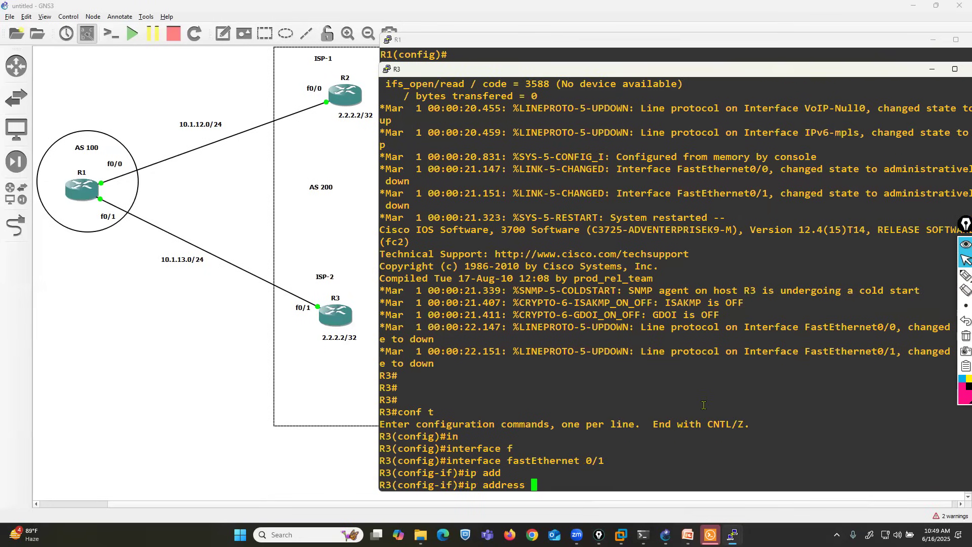
text(10.1.1)
text(255.255.255.0)
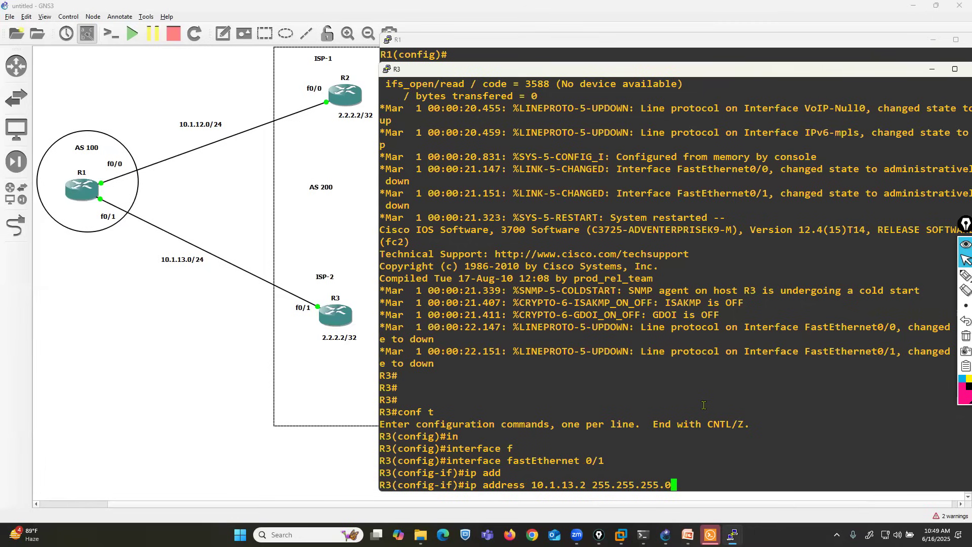
key(Return)
Step: Enable R3's FastEthernet 0/1 and return to global configuration mode
text(mn)
key(BackSpace)
key(BackSpace)
text(no sh)
key(Return)
text(ex)
key(Return)
key(Return)
Step: Create loopback 0 on R3 with address 2.2.2.2 and mask 255.255.255.255
text(in)
key(Return)
text(terface lo)
key(Tab)
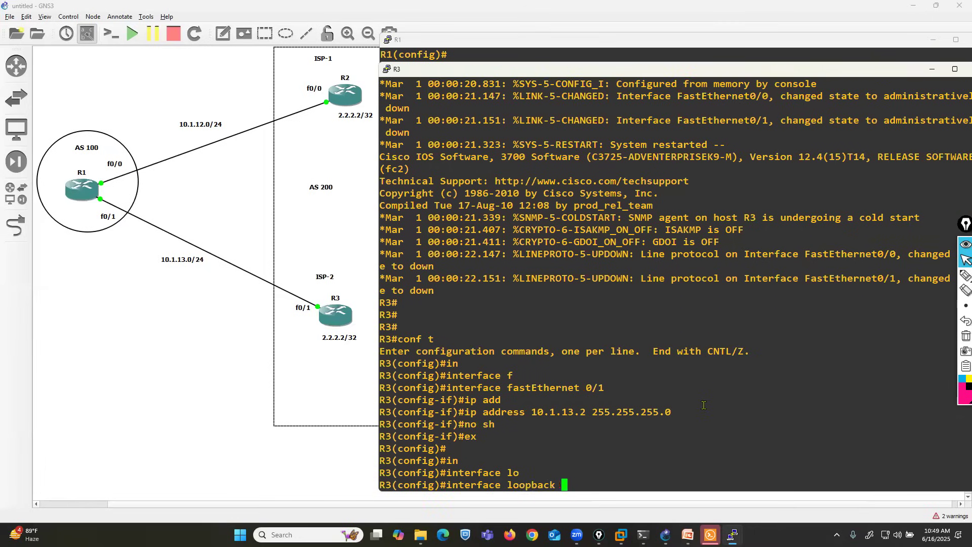
text(0)
key(Return)
text(ip add)
key(Tab)
text(2.2.2.2 255.255.255.255)
key(Return)
Step: Leave R3's loopback interface configuration and start the BGP process for AS 200
text(exit)
key(Return)
key(Return)
key(Return)
text(router bgp 200)
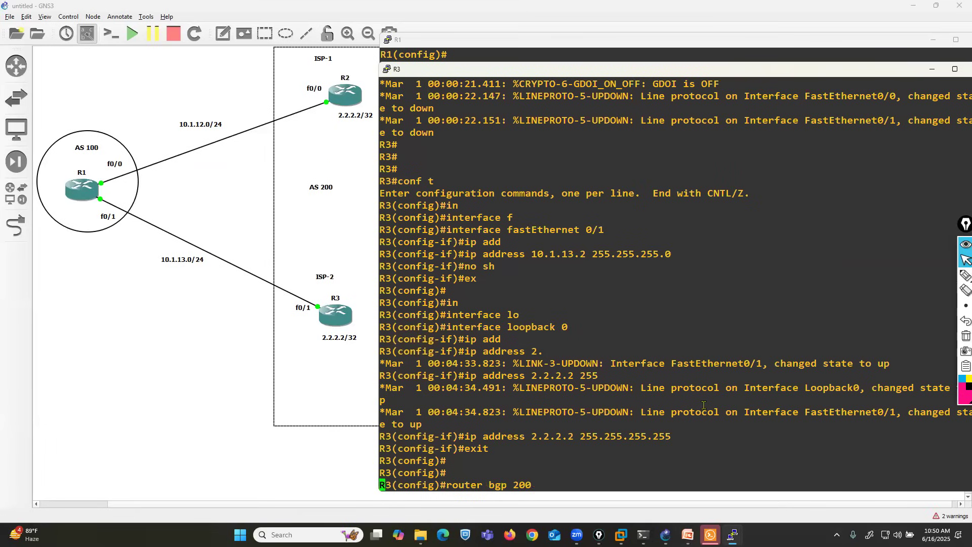
key(Return)
Step: Set R3's BGP router ID to 44.44.44.44
text(bgp ro)
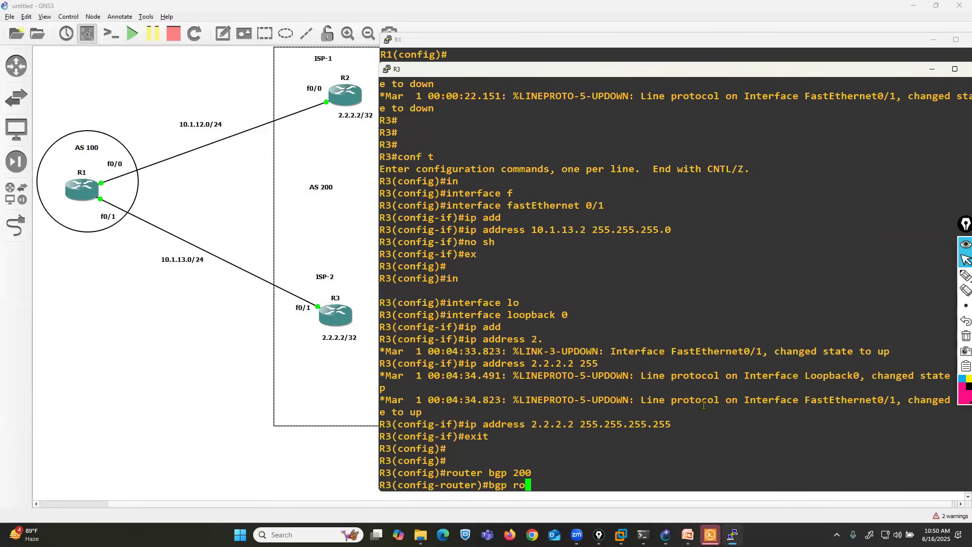
key(Tab)
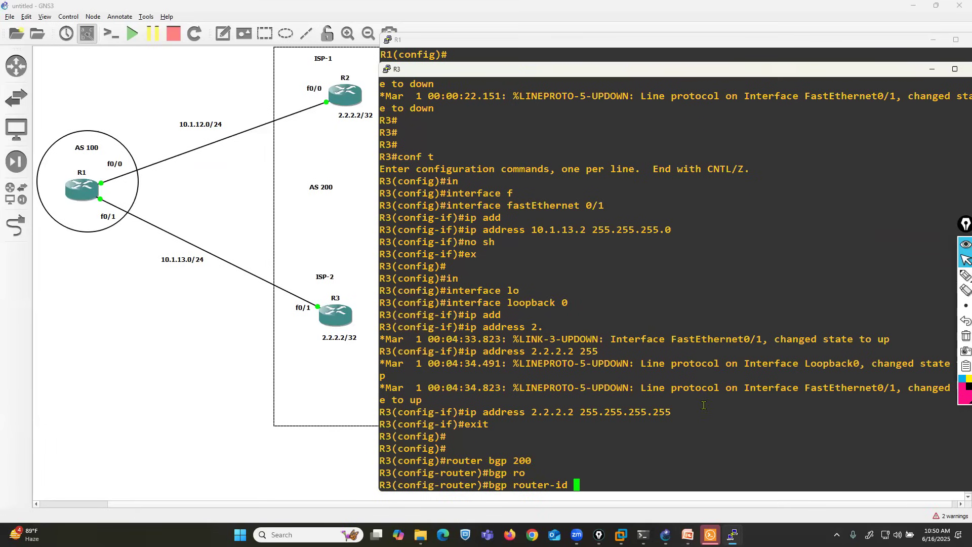
text(44.44.44.44)
key(Return)
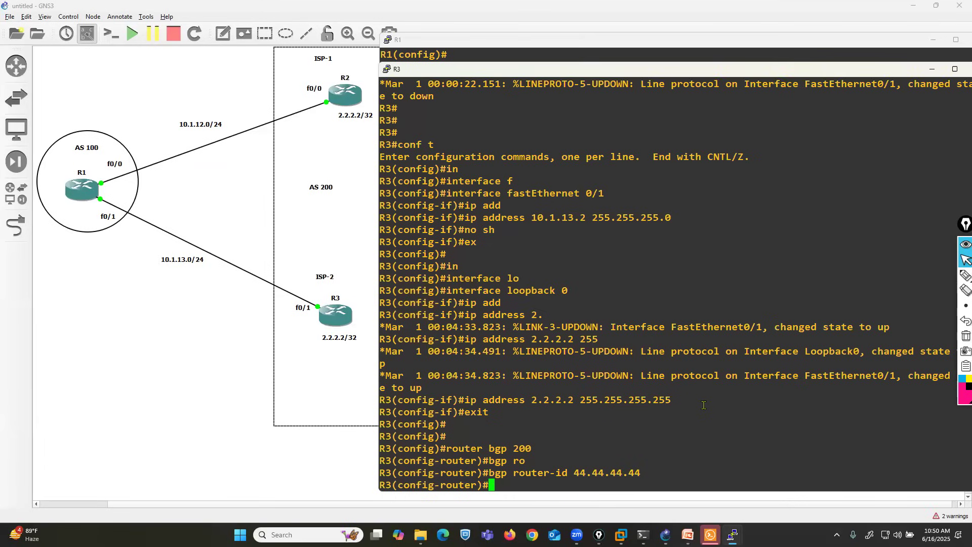
text(net)
key(Tab)
text(1)
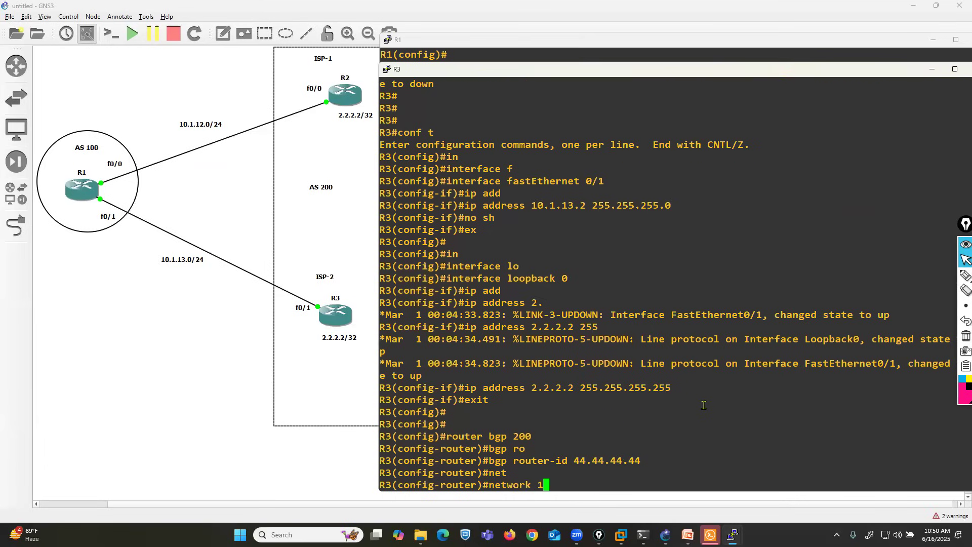
text(0.1.13.1 remote)
key(Tab)
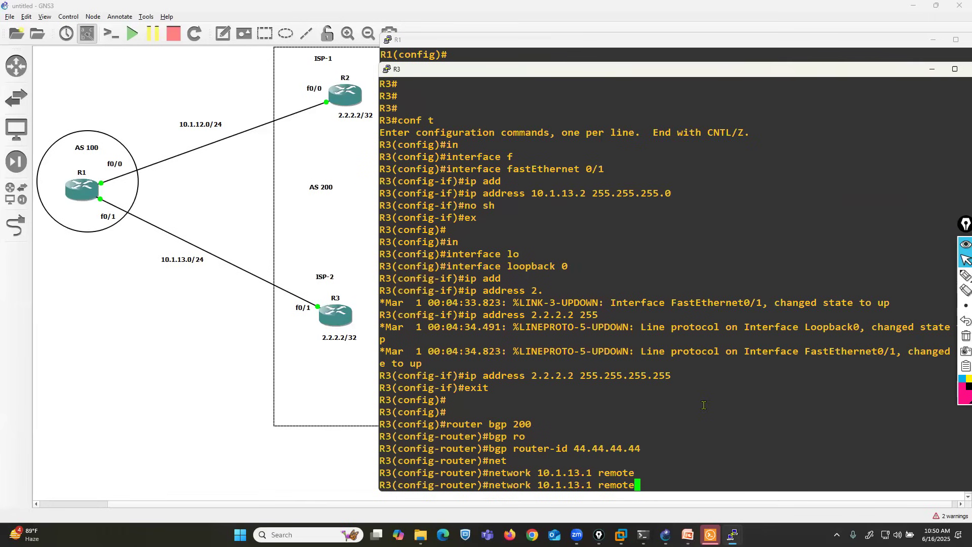
key(BackSpace)
key(BackSpace)
key(BackSpace)
key(BackSpace)
key(BackSpace)
key(BackSpace)
key(BackSpace)
key(BackSpace)
key(BackSpace)
key(BackSpace)
key(BackSpace)
key(BackSpace)
key(BackSpace)
key(BackSpace)
key(BackSpace)
key(BackSpace)
key(BackSpace)
key(BackSpace)
key(BackSpace)
key(BackSpace)
Step: Define neighbor 10.1.13.1 with remote AS 100 in R3's BGP process
text(nei)
key(Tab)
text(10.1.)
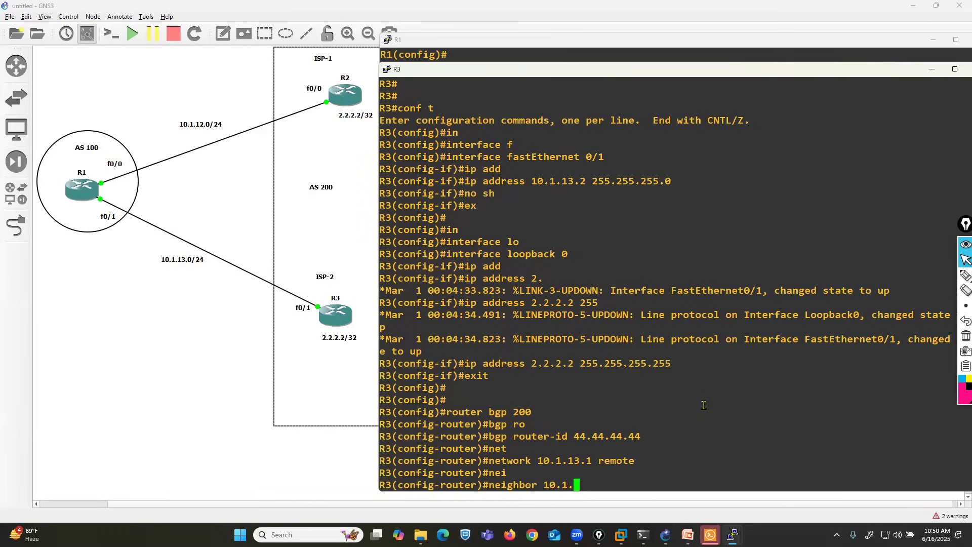
text(13.1 remote)
key(Tab)
text(100)
key(Return)
Step: Advertise network 2.2.2.2 with mask 255.255.255.255 in R3's BGP process and return to privileged mode
text(net)
key(Tab)
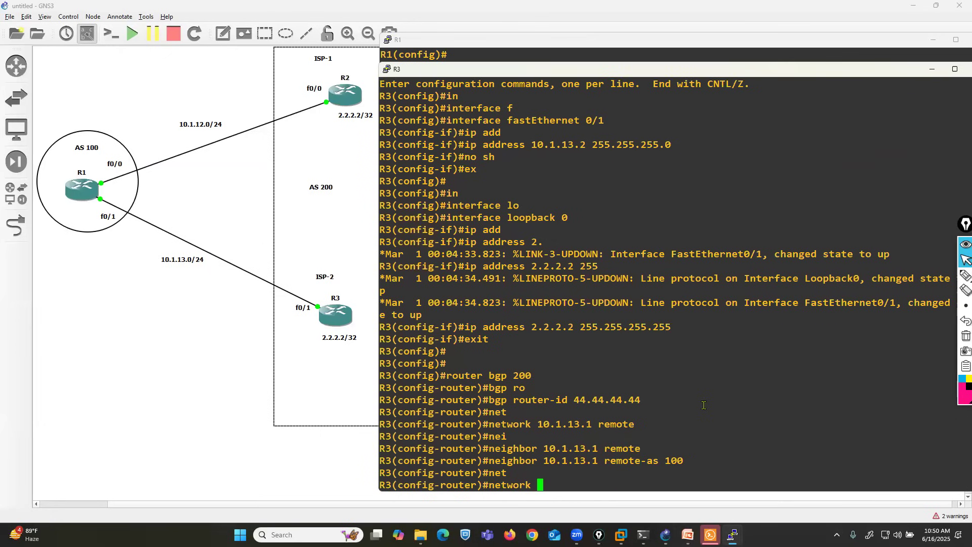
text(2.2.2.2 mask 255.255.255.255)
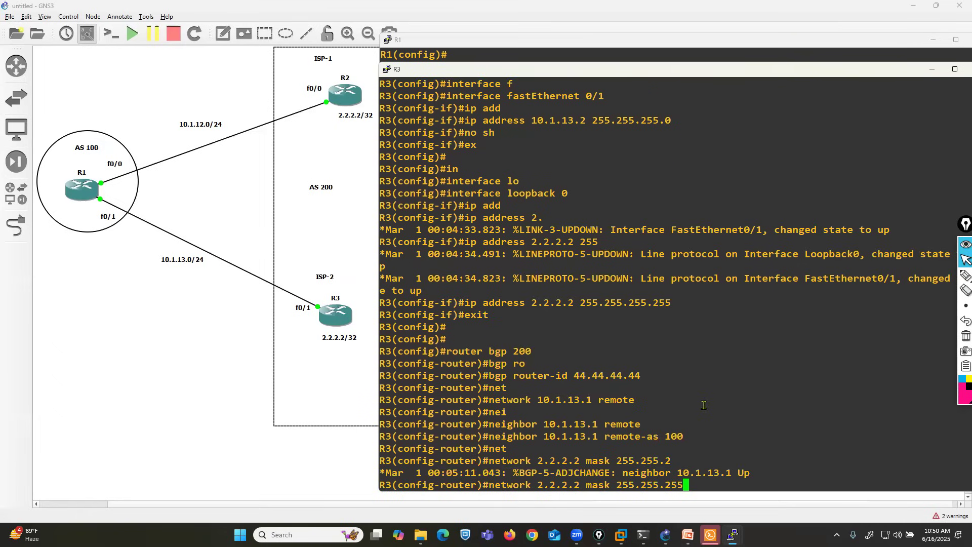
key(Return)
key(ctrl+z)
key(Return)
key(Return)
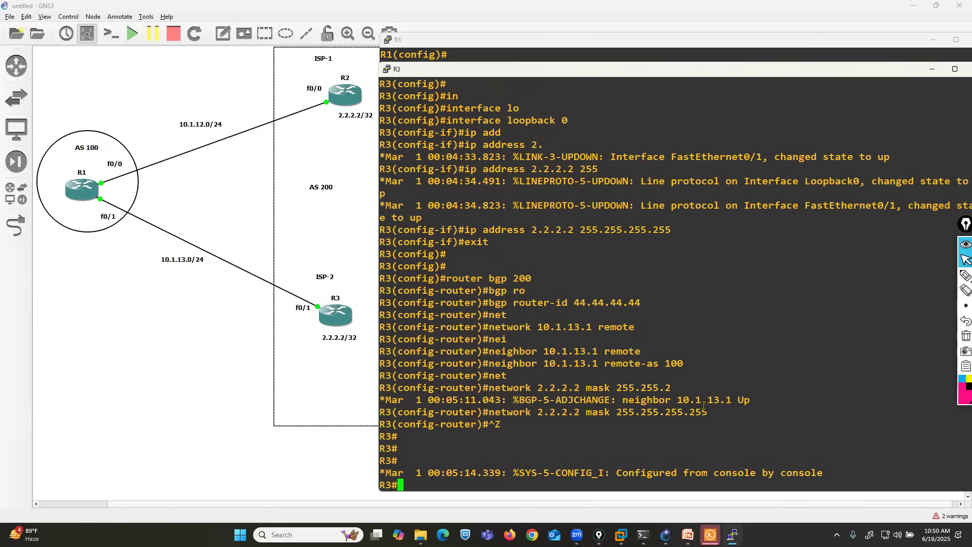
Step: Switch to R1's console, display the BGP summary with show ip bgp summary, and examine the neighbor entries
click(732, 535)
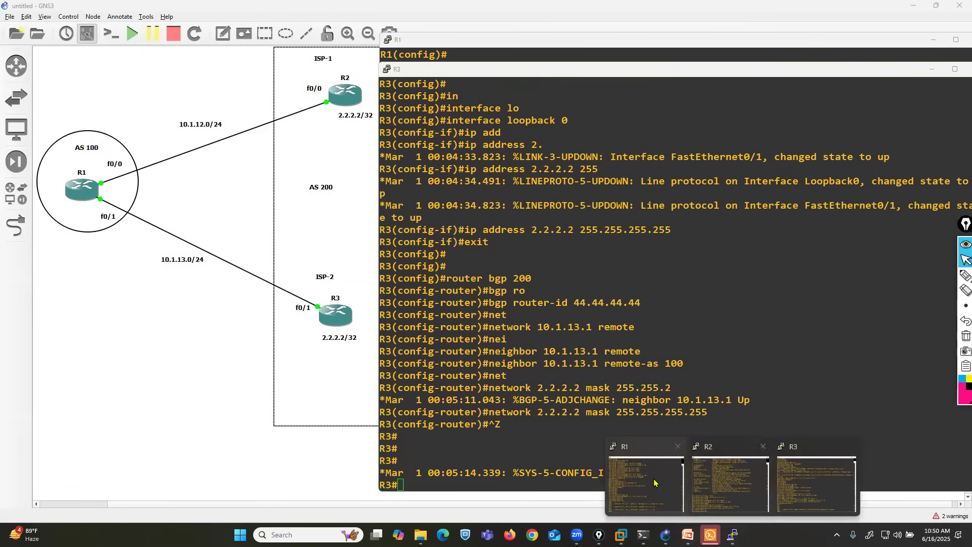
click(636, 479)
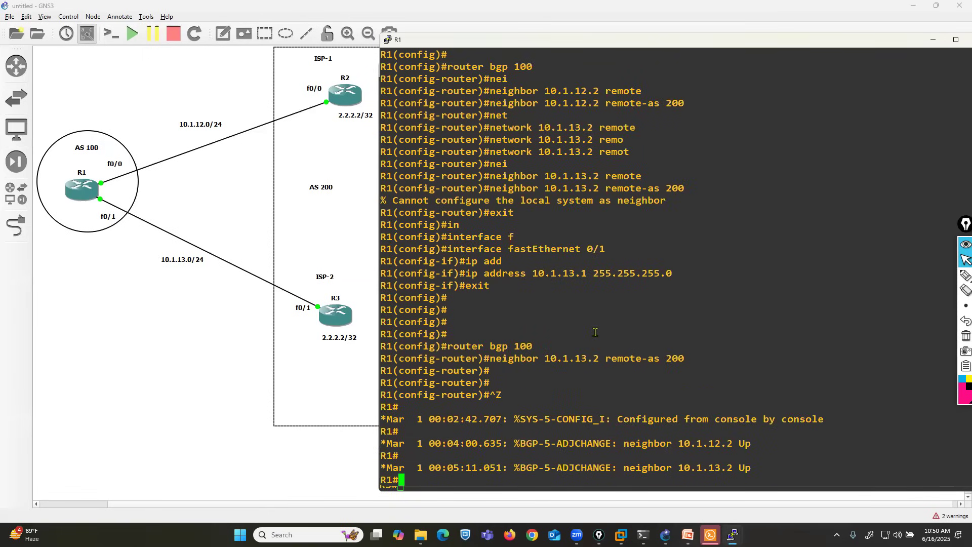
key(ctrl+z)
key(Return)
key(Return)
key(Return)
key(Return)
text(sh)
key(Tab)
text(ip bgp)
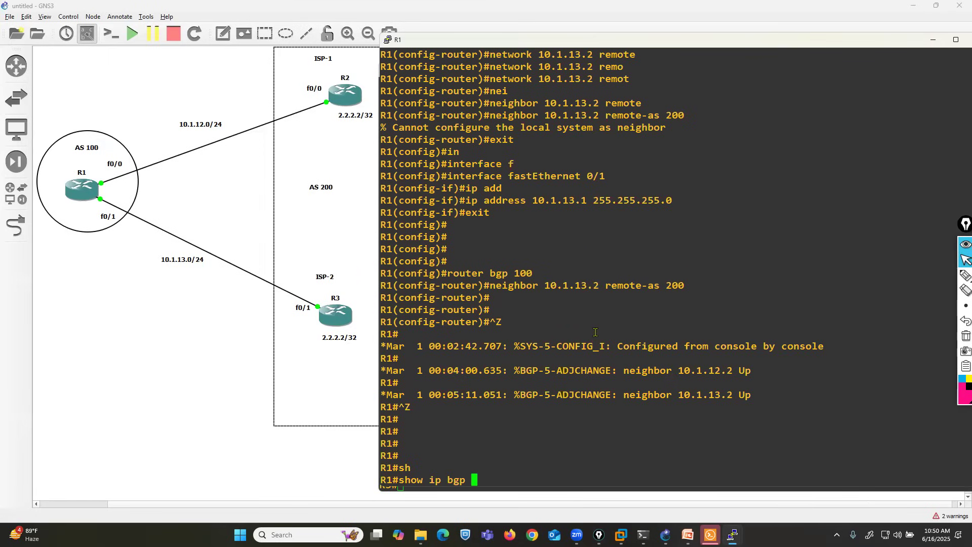
text( s)
key(Tab)
key(Return)
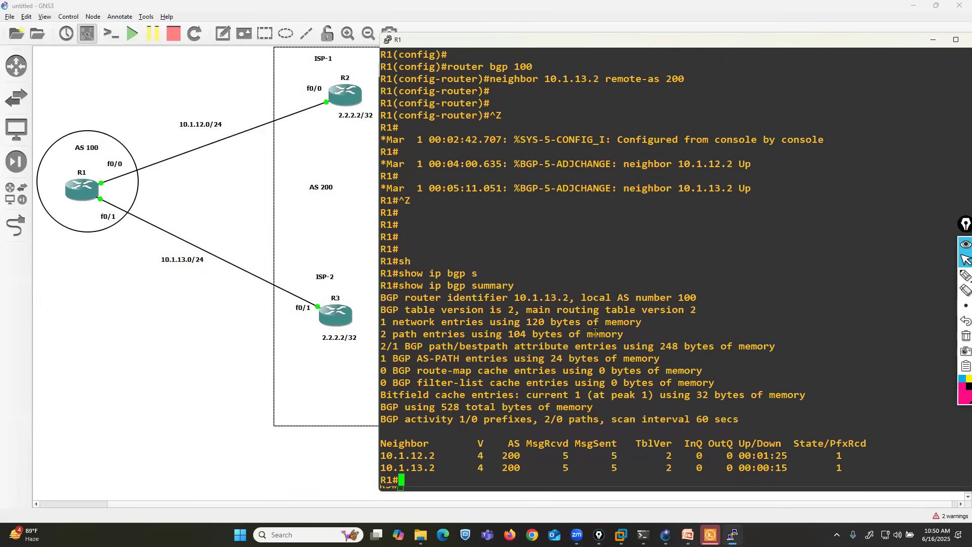
drag(379, 455, 424, 453)
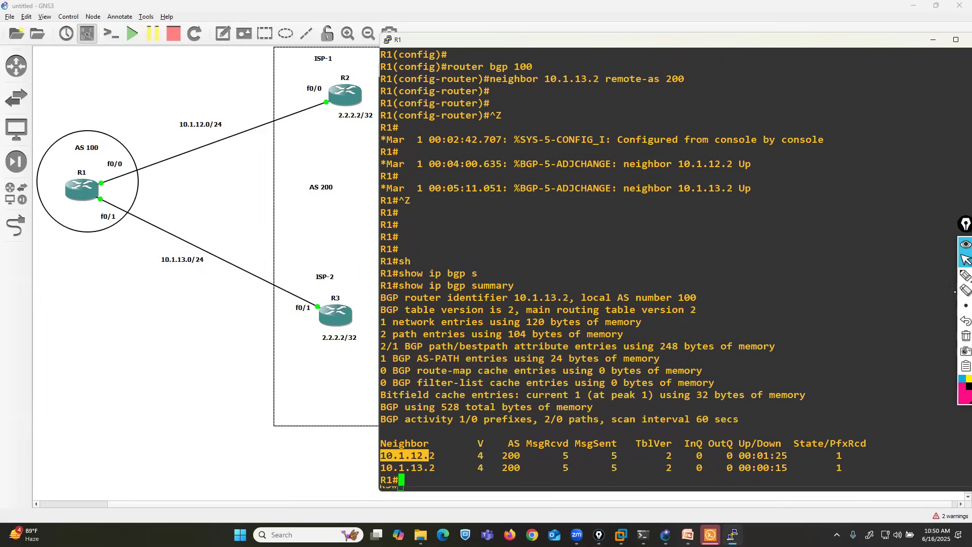
Step: Handwrite the neighbor address 10.1.12.2 in pink beside R2 on the topology
click(965, 275)
mouse_move(239, 79)
mouse_down()
mouse_move(239, 94)
mouse_move(334, 80)
mouse_up()
click(258, 84)
click(280, 85)
click(311, 80)
Step: Handwrite the neighbor address 10.1.13.2 in pink beside R3 on the topology
click(246, 289)
mouse_move(236, 282)
mouse_down()
mouse_move(236, 293)
mouse_move(247, 291)
mouse_up()
click(257, 285)
mouse_move(264, 278)
mouse_down()
mouse_move(266, 292)
mouse_move(335, 299)
mouse_up()
click(272, 285)
click(309, 290)
Step: Return to R1's console and display its BGP table with show ip bgp
click(964, 259)
click(753, 306)
key(Return)
key(Return)
key(Return)
key(Return)
key(Return)
key(Return)
text(sh)
key(Tab)
text(ip bgp)
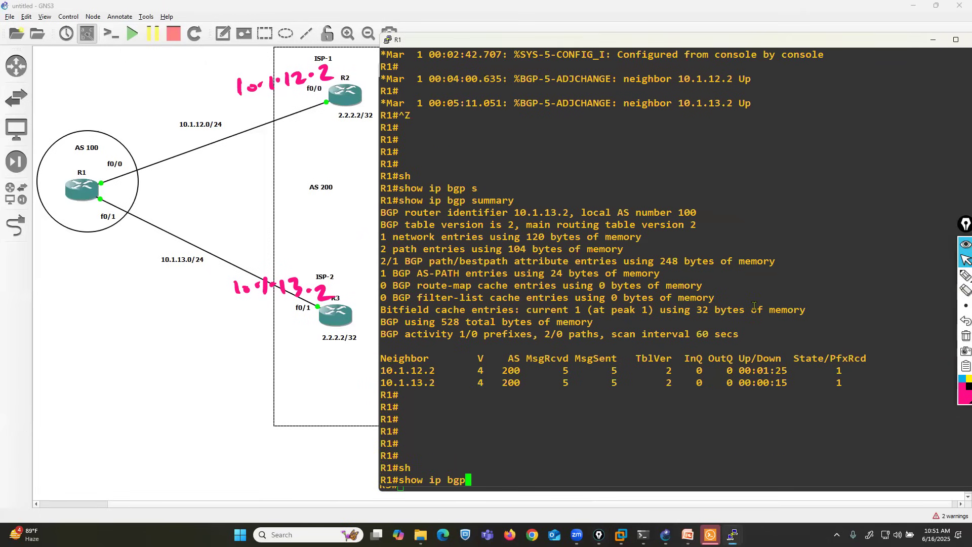
key(Return)
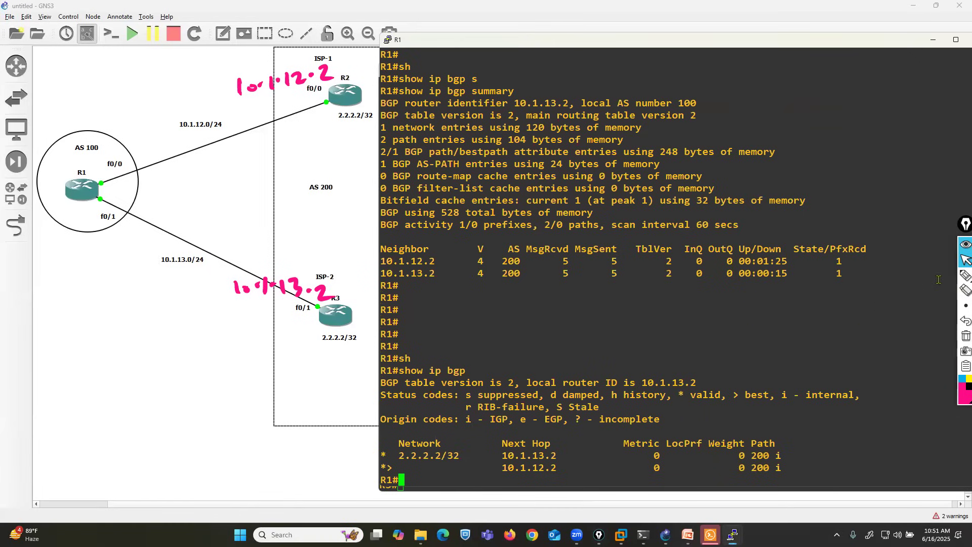
Step: Draw pink boxes around the 2.2.2.2/32 labels under R2 and R3
click(965, 275)
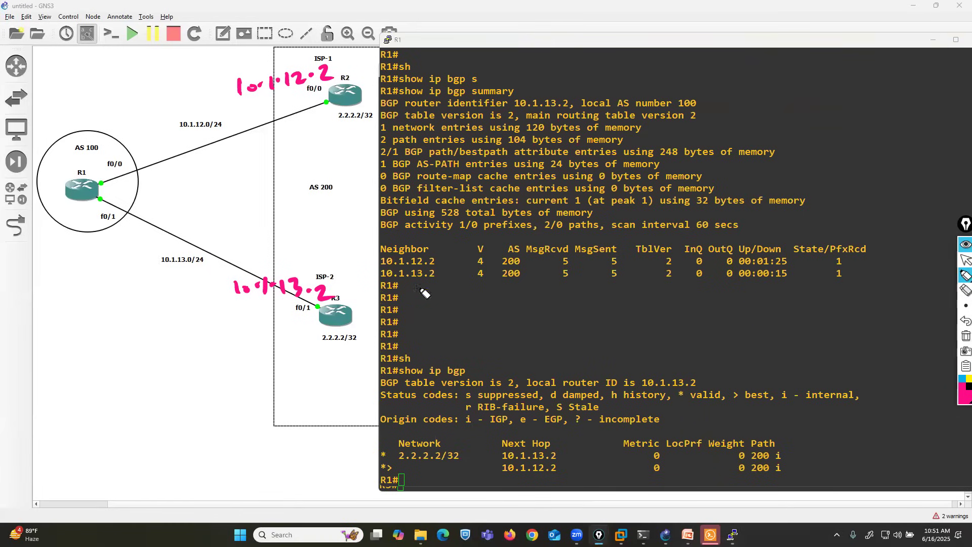
mouse_move(332, 129)
mouse_down()
mouse_move(353, 116)
mouse_move(330, 131)
mouse_up()
mouse_move(309, 350)
mouse_down()
mouse_move(349, 330)
mouse_move(308, 350)
mouse_up()
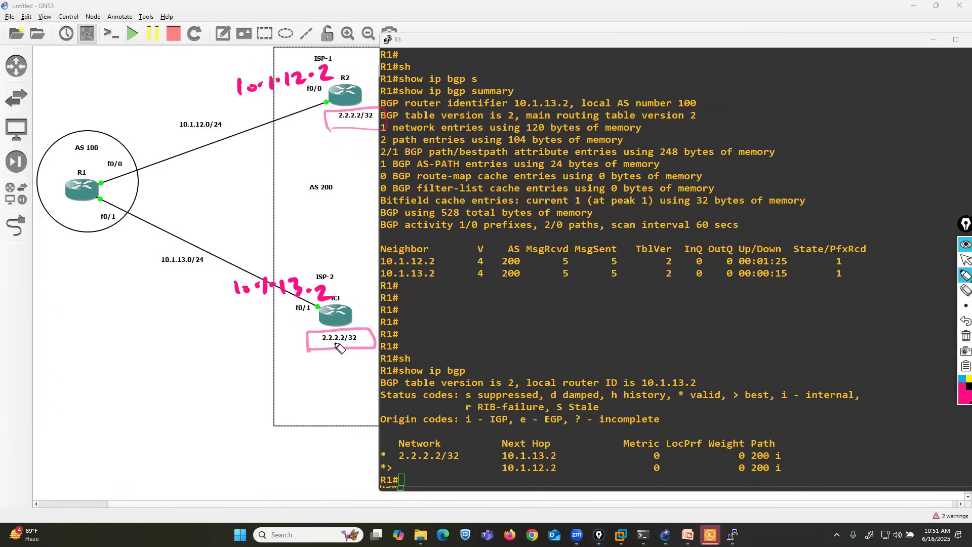
Step: Mark both next hops and the 2.2.2.2/32 entry in blue, and draw arrows from R1 to R3 and R2
click(960, 380)
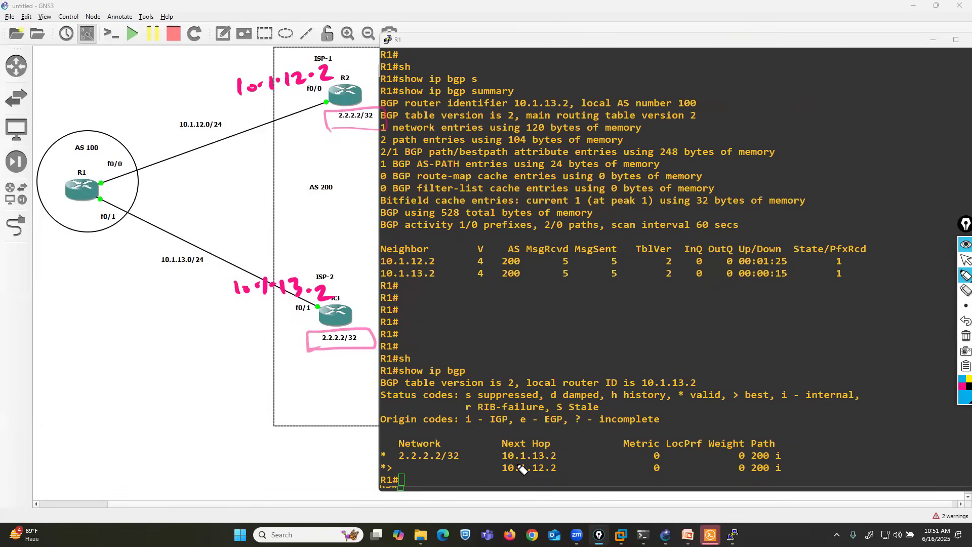
drag(498, 449, 493, 458)
drag(556, 450, 558, 460)
mouse_move(105, 226)
mouse_down()
mouse_move(243, 300)
mouse_move(291, 312)
mouse_move(287, 319)
mouse_up()
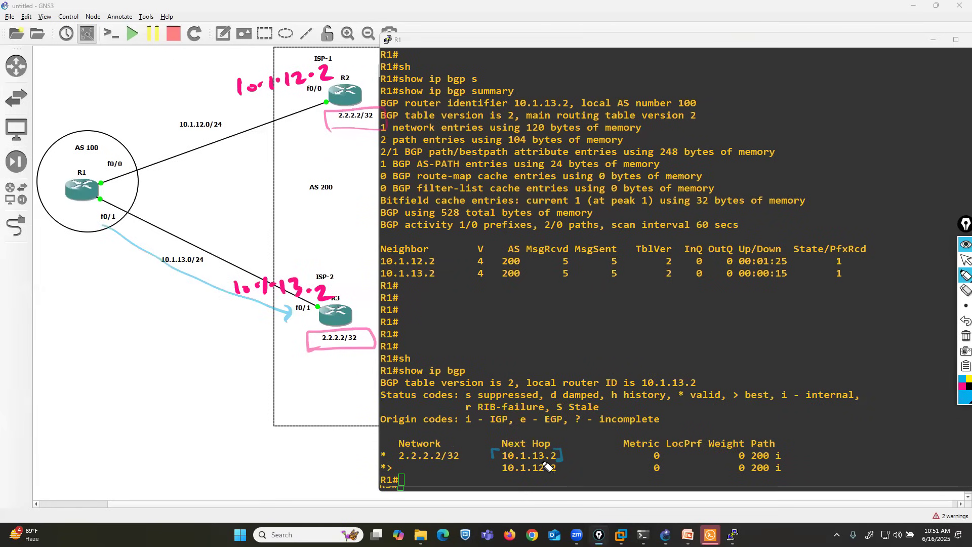
drag(394, 464, 563, 475)
drag(123, 165, 311, 101)
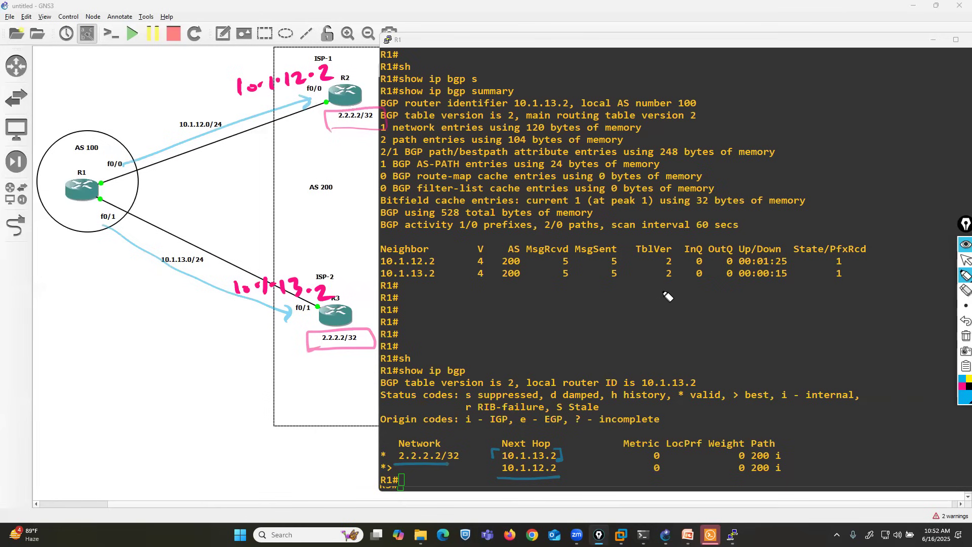
Step: Box the 2.2.2.2/32 entry, link it to next hop 10.1.13.2, and reinforce the arrows towards R3 and R2
mouse_move(398, 468)
mouse_down()
mouse_move(458, 467)
mouse_move(455, 448)
mouse_move(391, 457)
mouse_move(402, 465)
mouse_up()
drag(467, 457, 502, 456)
drag(262, 307, 287, 311)
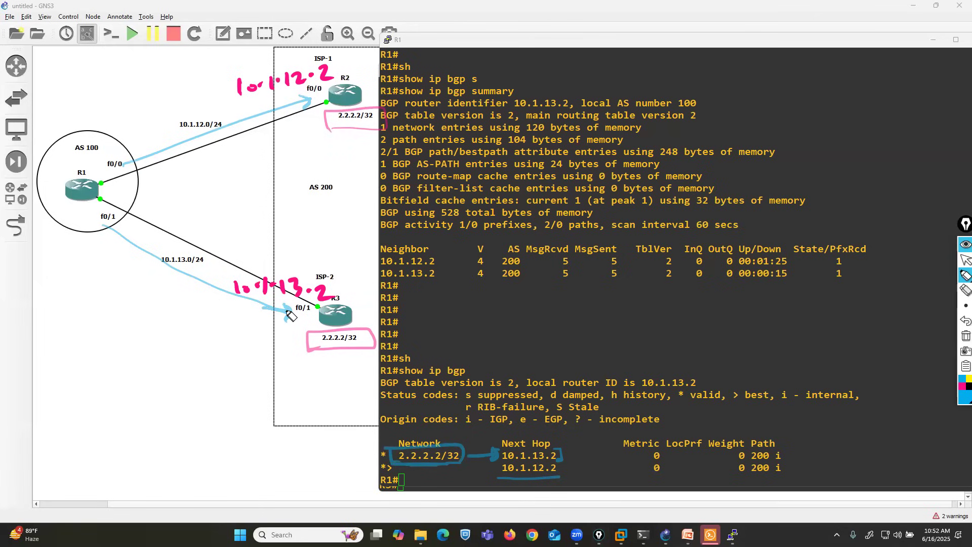
drag(491, 477, 563, 474)
drag(176, 145, 310, 117)
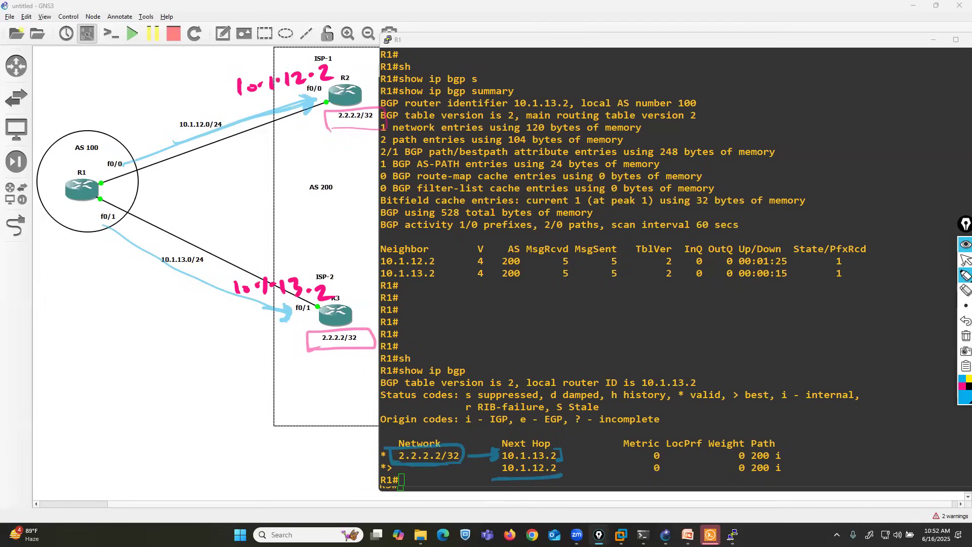
Step: Erase the blue markings over the BGP table and return to normal pointer mode
click(965, 259)
click(966, 290)
mouse_move(509, 458)
mouse_down()
mouse_move(446, 463)
mouse_move(517, 484)
mouse_move(448, 468)
mouse_move(557, 458)
mouse_up()
click(962, 261)
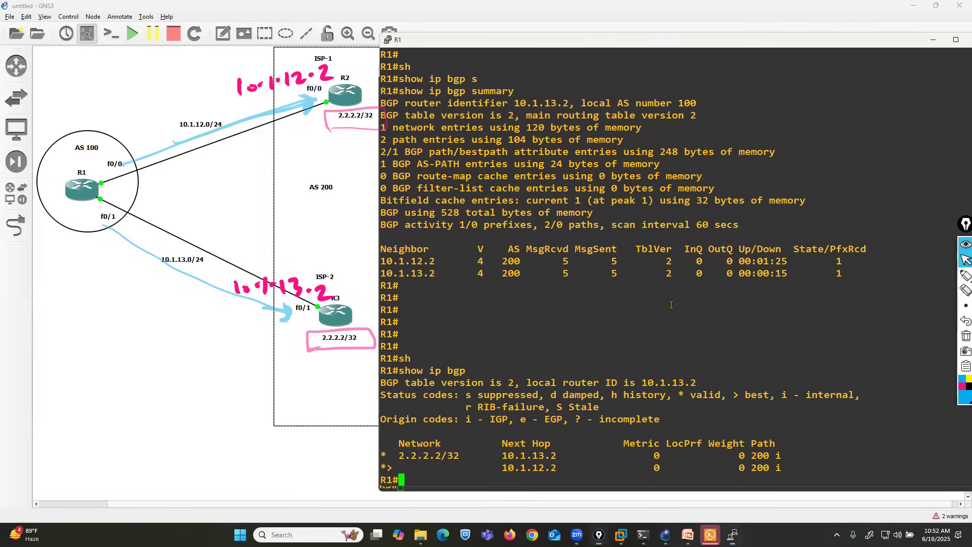
Step: Display R1's BGP-learned routes with show ip route bgp
text(sh)
key(Tab)
text(ip ro)
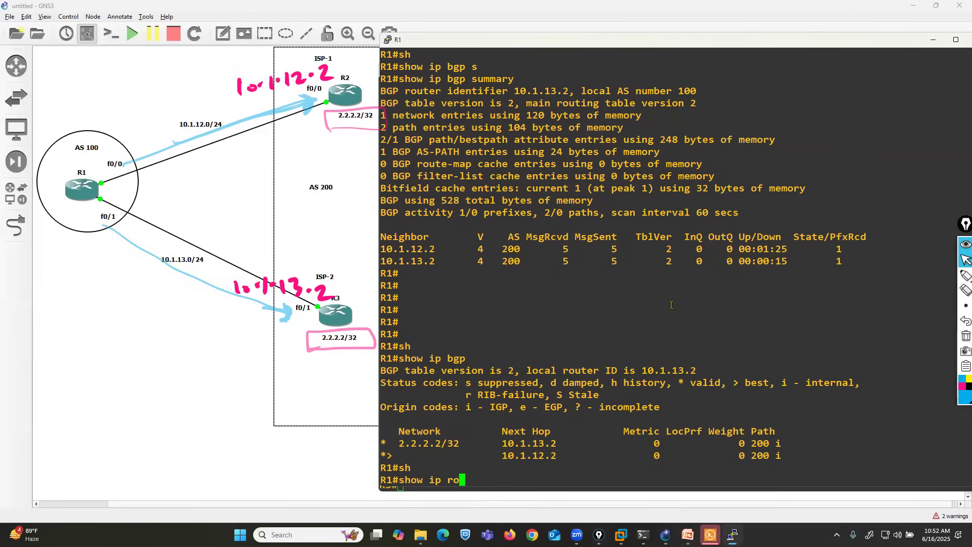
text(ute bgp)
key(Return)
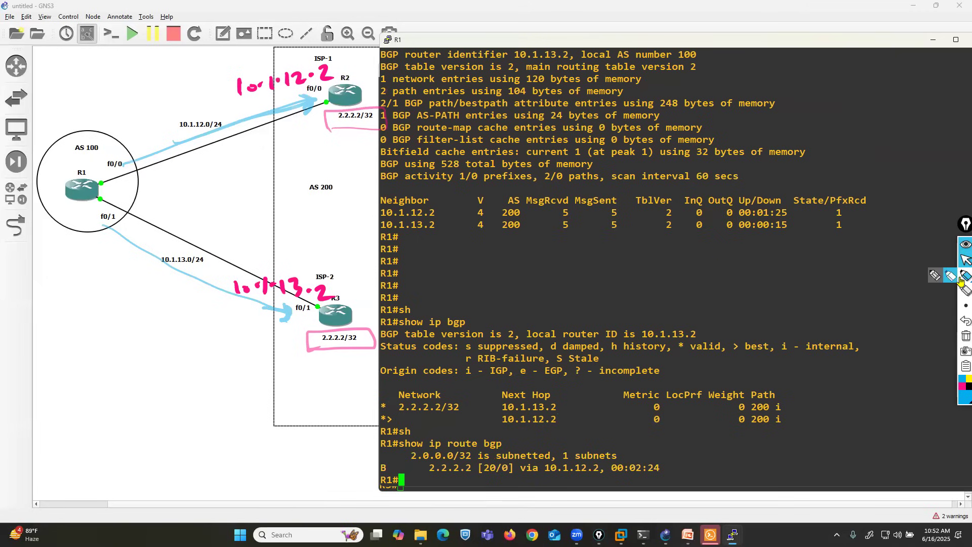
Step: Underline the 2.2.2.2 route and its next hop 10.1.12.2 in blue, and trace the path from R1 to R2
click(965, 275)
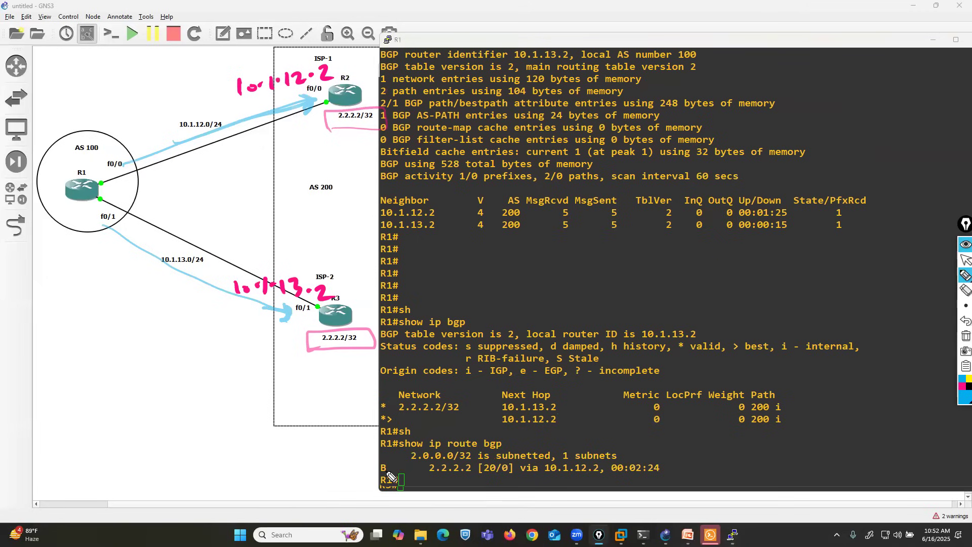
drag(376, 475, 470, 481)
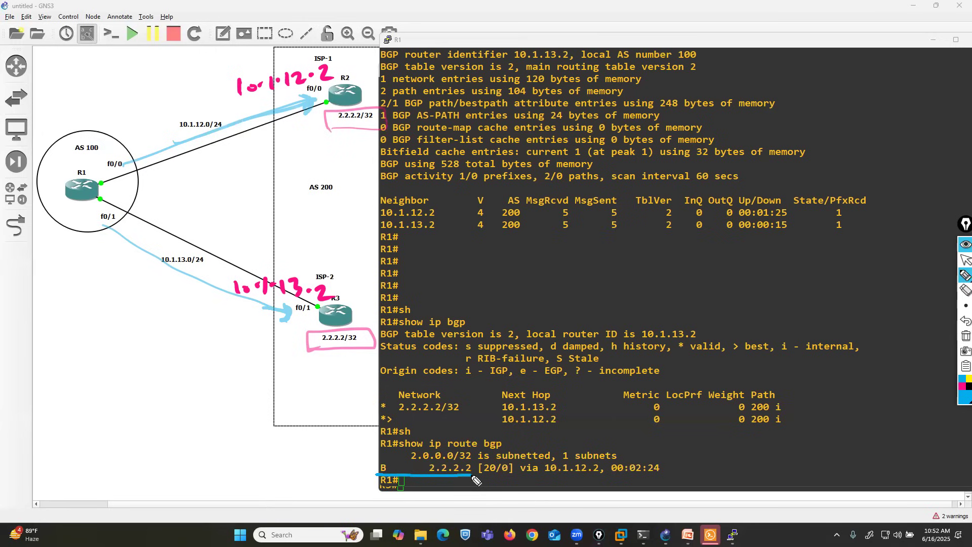
drag(528, 475, 594, 476)
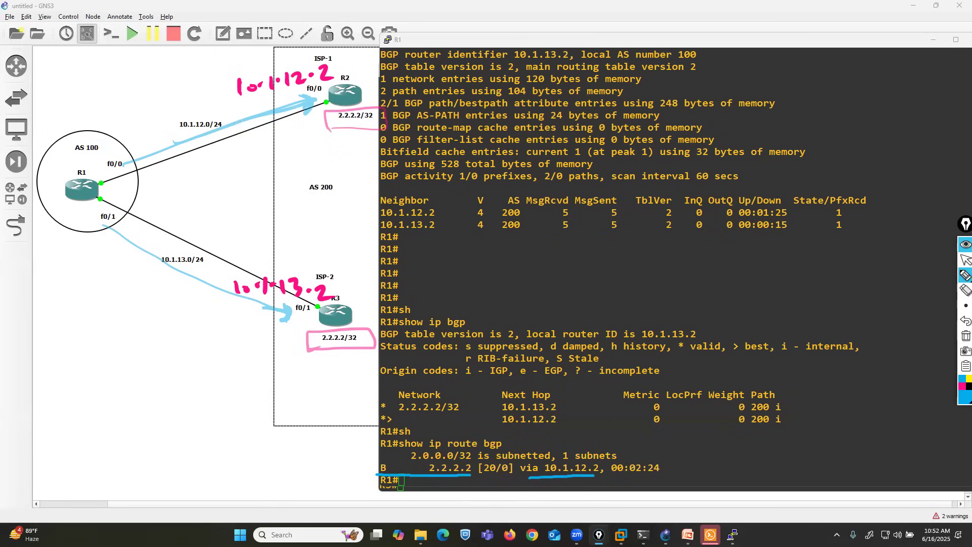
mouse_move(124, 163)
mouse_down()
mouse_move(325, 109)
mouse_move(313, 137)
mouse_up()
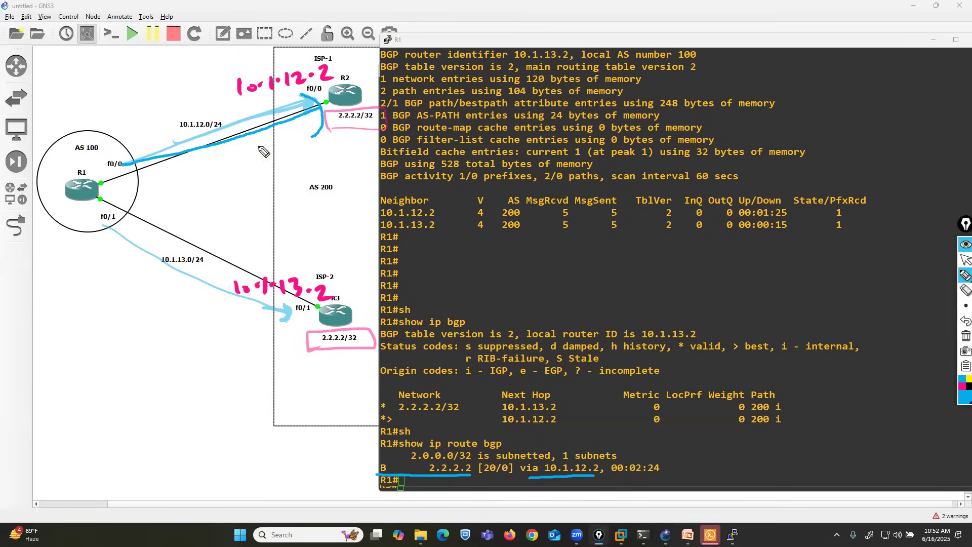
mouse_move(121, 163)
mouse_down()
mouse_move(317, 111)
mouse_move(326, 139)
mouse_up()
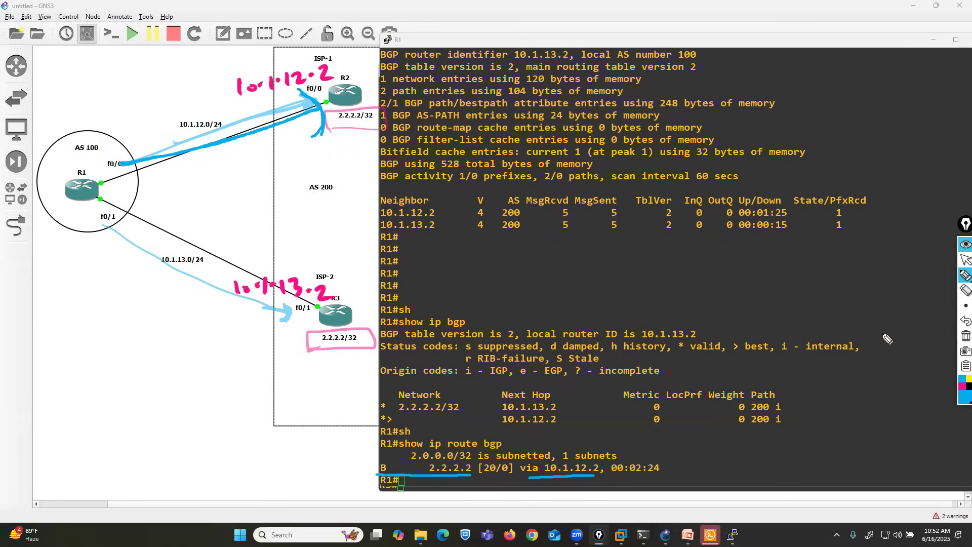
Step: Erase the blue arrows towards R3 and R2 and the pink box around R2's label
click(965, 290)
click(286, 318)
mouse_move(218, 202)
mouse_down()
mouse_move(268, 147)
mouse_move(375, 126)
mouse_up()
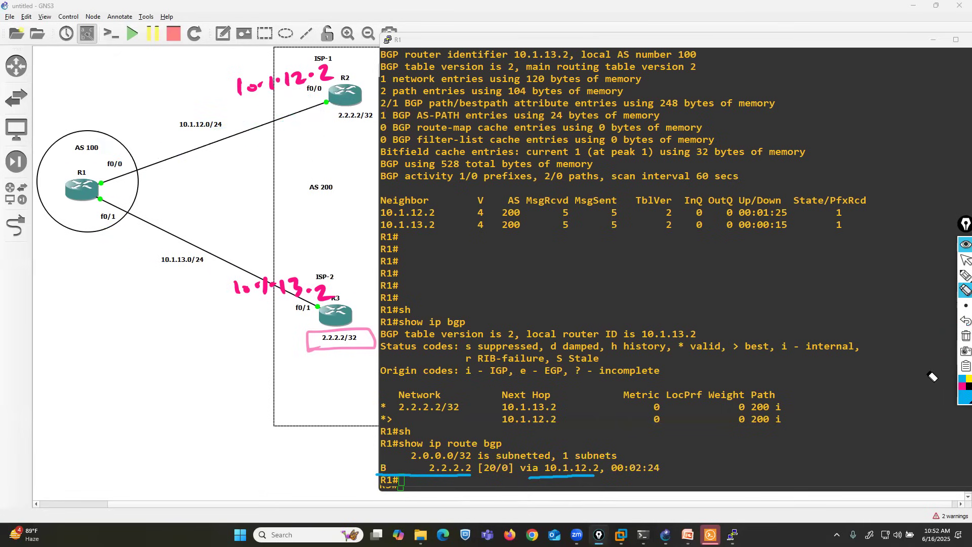
Step: Draw dark blue boxes around the 2.2.2.2/32 labels of R2 and R3, and arrows from R1 to both routers
click(965, 275)
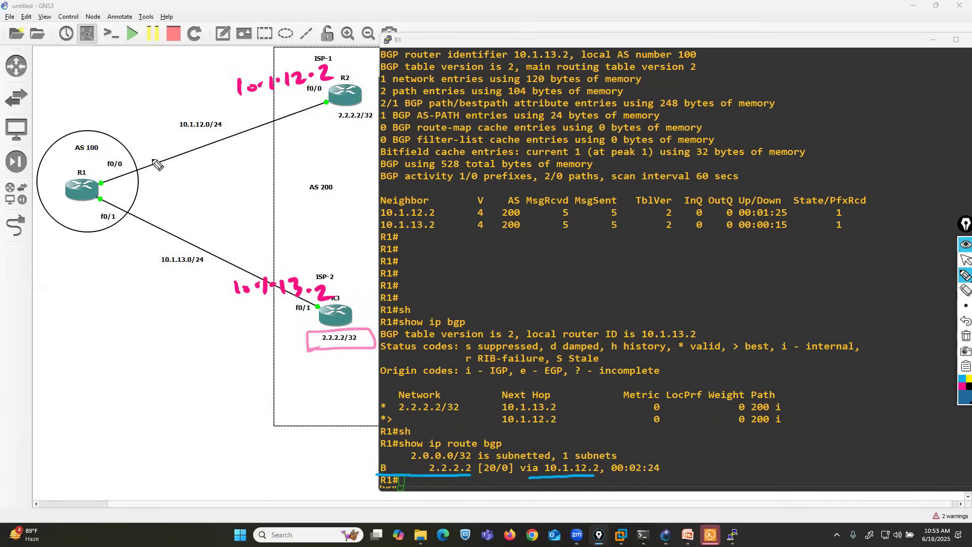
mouse_move(338, 130)
mouse_down()
mouse_move(385, 119)
mouse_move(344, 106)
mouse_move(340, 126)
mouse_up()
mouse_move(371, 332)
mouse_down()
mouse_move(337, 332)
mouse_move(377, 357)
mouse_move(373, 333)
mouse_up()
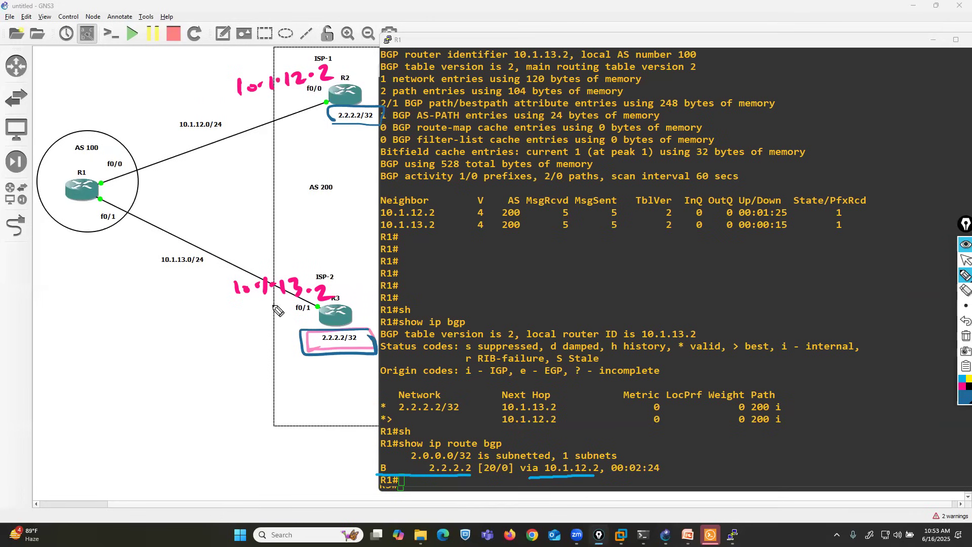
drag(108, 219, 142, 238)
drag(278, 304, 268, 311)
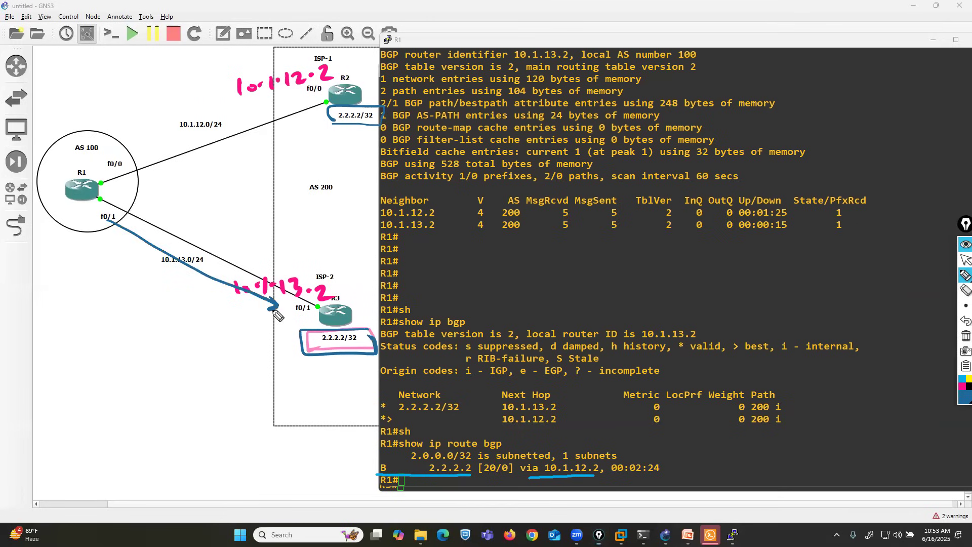
mouse_move(116, 164)
mouse_down()
mouse_move(309, 90)
mouse_move(304, 105)
mouse_up()
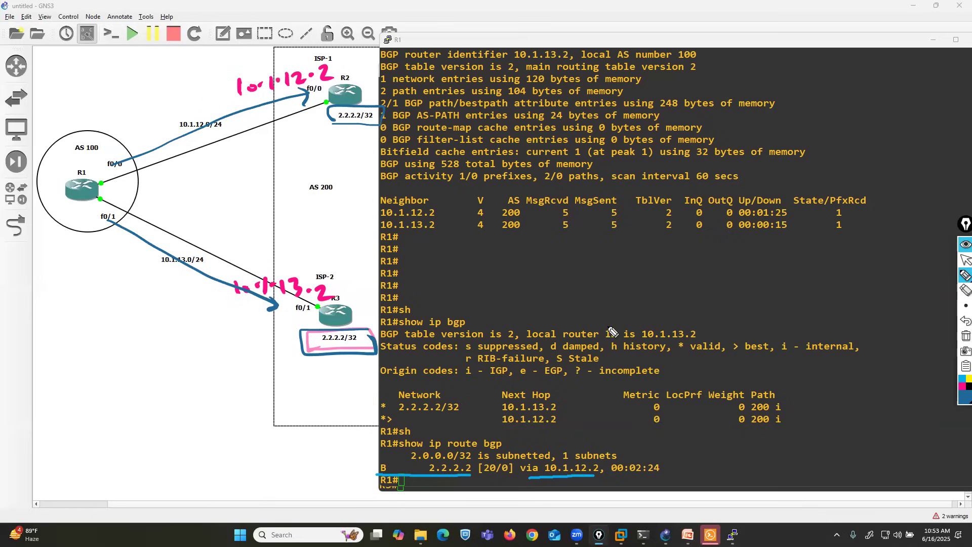
Step: Box the address 2.2.2.2 in R1's BGP route entry and draw an arrow pointing at that entry
mouse_move(476, 478)
mouse_down()
mouse_move(463, 457)
mouse_move(421, 471)
mouse_move(440, 476)
mouse_up()
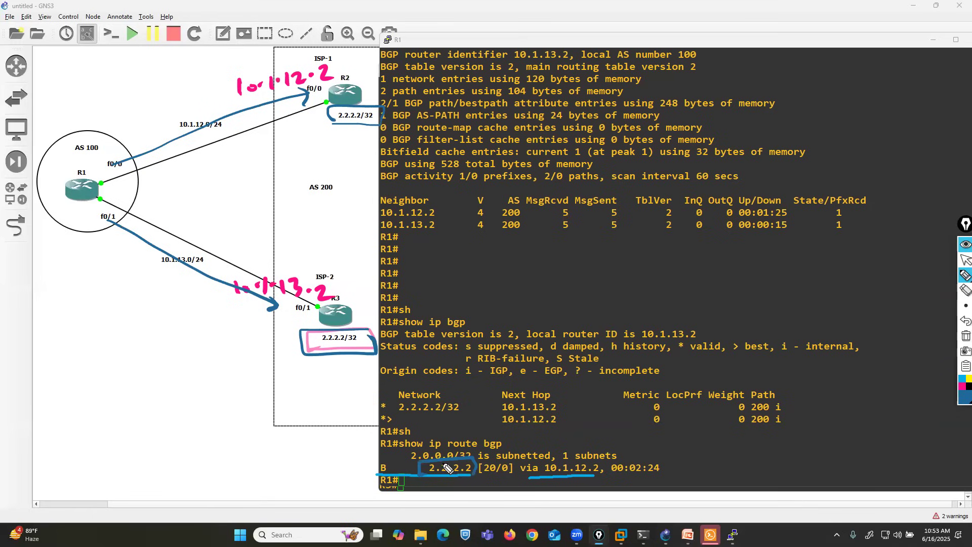
mouse_move(324, 468)
mouse_down()
mouse_move(369, 468)
mouse_move(358, 476)
mouse_up()
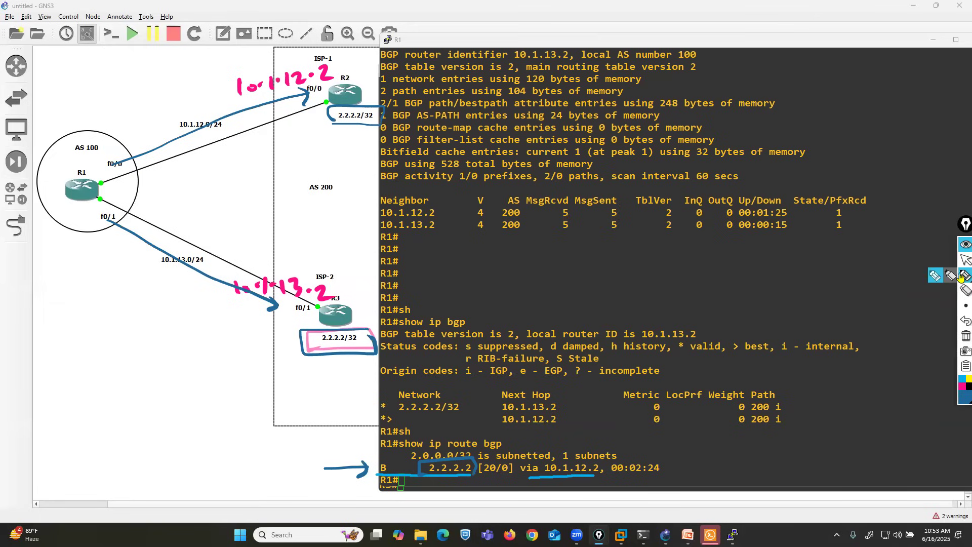
Step: Write "Weight" and "Local Pref" in dark blue below R1 in the topology and draw a box around both terms
mouse_move(90, 336)
mouse_down()
mouse_move(103, 354)
mouse_move(119, 344)
mouse_move(146, 366)
mouse_move(171, 344)
mouse_up()
mouse_move(101, 377)
mouse_down()
mouse_move(101, 393)
mouse_move(212, 395)
mouse_move(229, 419)
mouse_up()
drag(249, 347, 249, 395)
mouse_move(246, 335)
mouse_down()
mouse_move(162, 330)
mouse_move(65, 410)
mouse_move(193, 440)
mouse_move(251, 361)
mouse_move(248, 349)
mouse_up()
Step: Mark Weight and Local Pref with pink dashes and draw a pink box around 2.2.2.2 in R1's BGP route entry
click(961, 387)
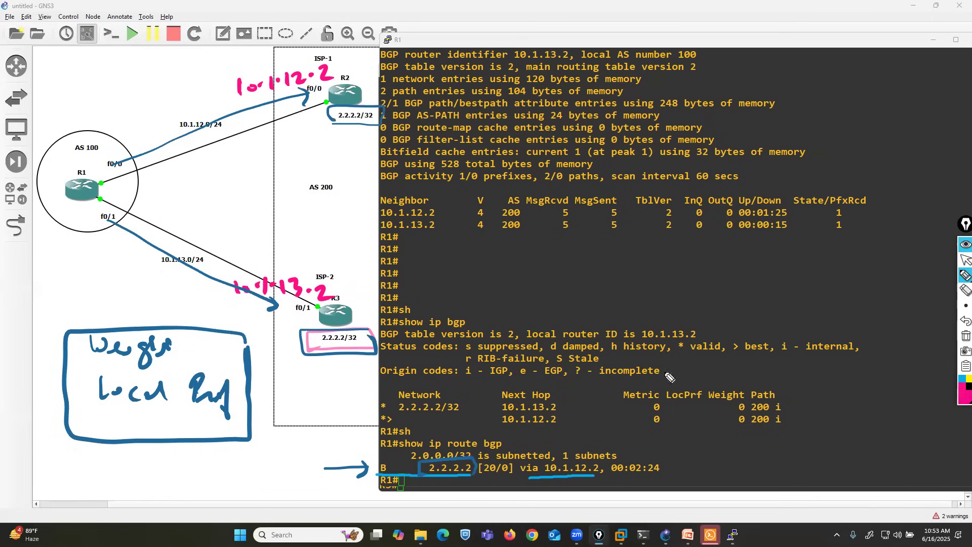
drag(48, 349, 75, 341)
drag(62, 398, 83, 392)
mouse_move(475, 477)
mouse_down()
mouse_move(473, 457)
mouse_move(412, 461)
mouse_move(425, 478)
mouse_up()
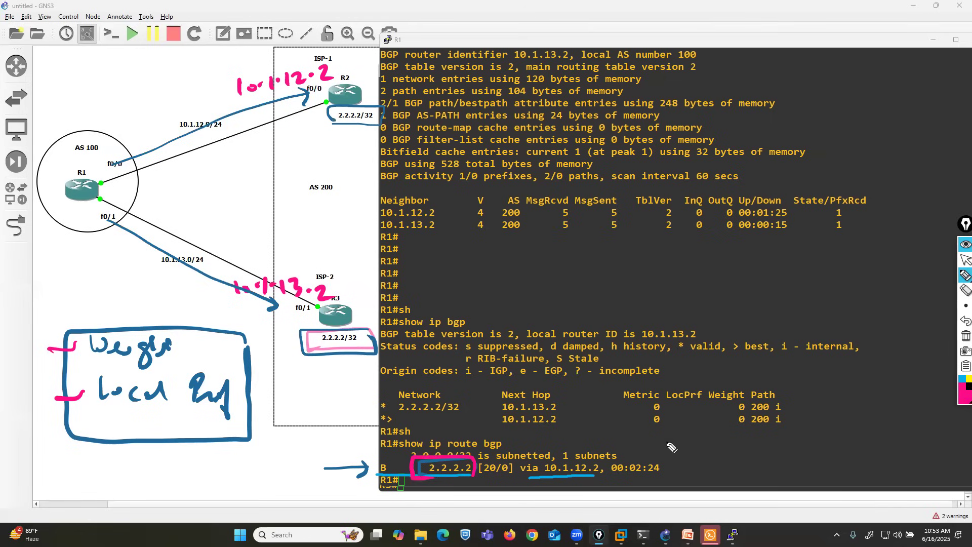
Step: Erase the box, underline and arrow annotations around the 2.2.2.2 route entry in R1's console
click(964, 259)
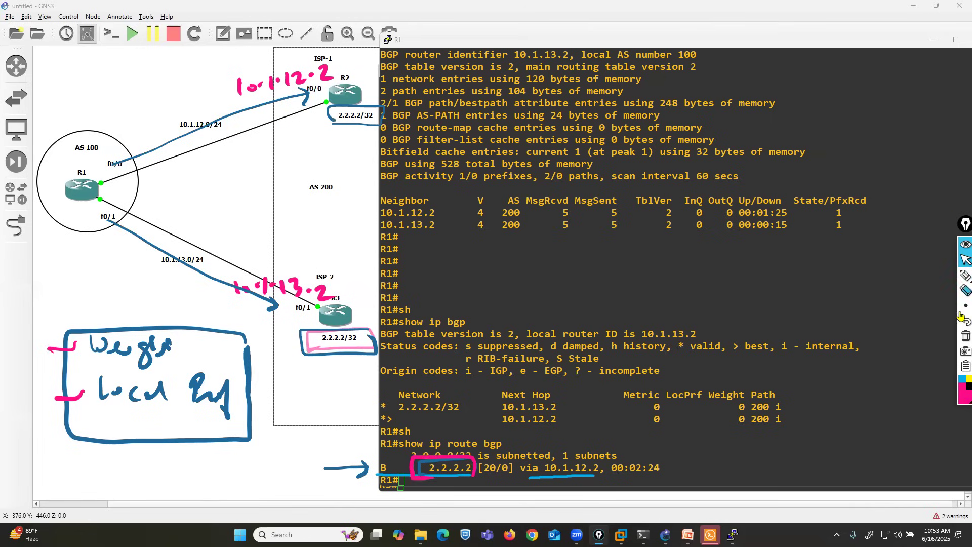
click(961, 291)
drag(579, 474, 334, 468)
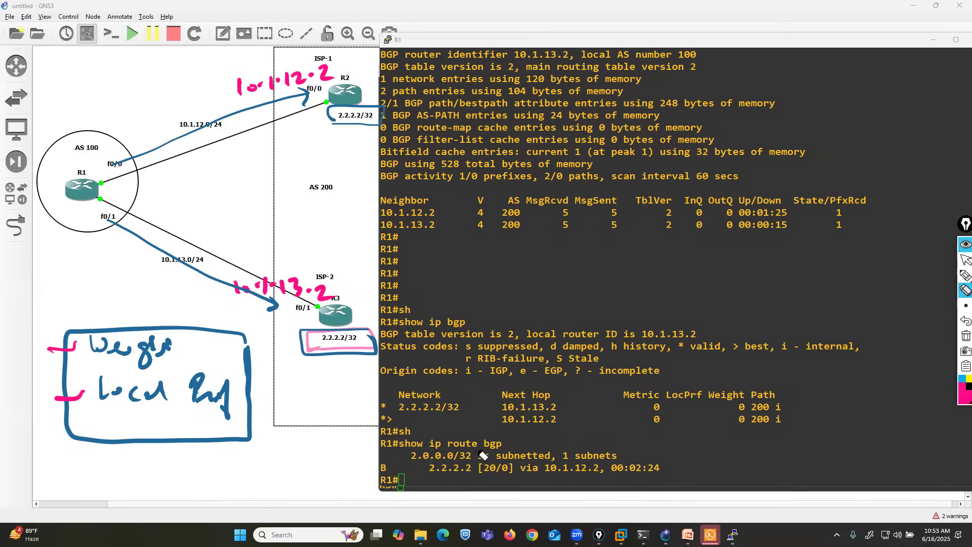
Step: Display R1's BGP table again with show ip bgp
click(965, 259)
key(Return)
key(Return)
key(Return)
key(Return)
key(Return)
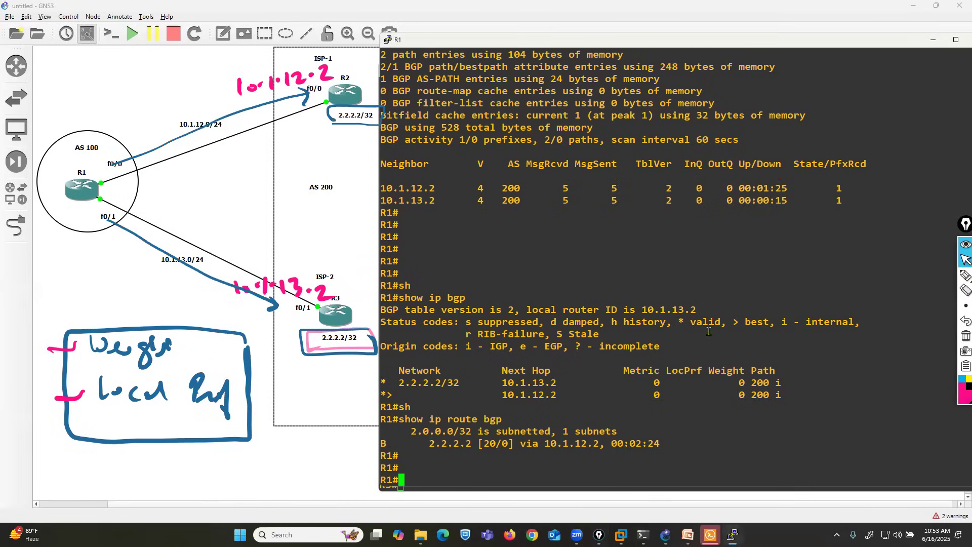
text(sh)
key(Tab)
text(ip bgp)
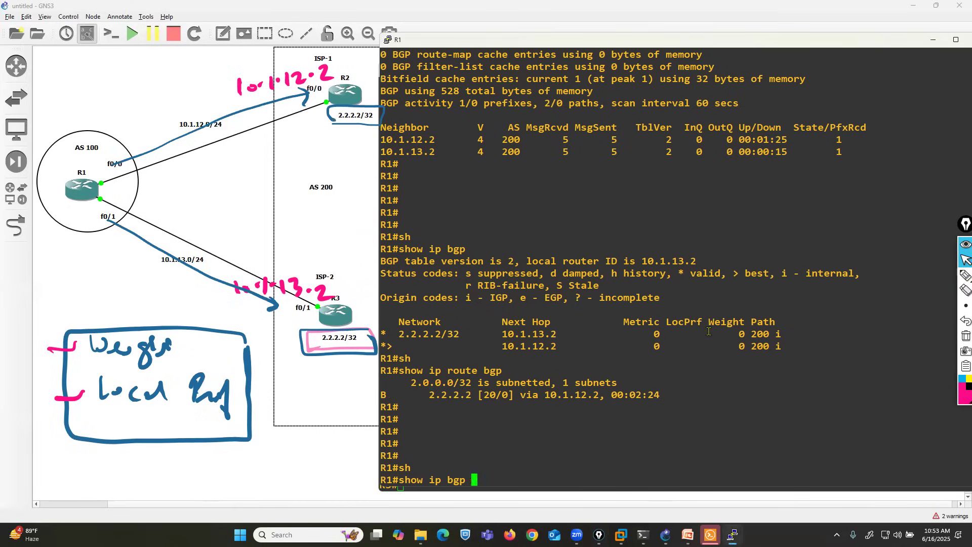
key(Return)
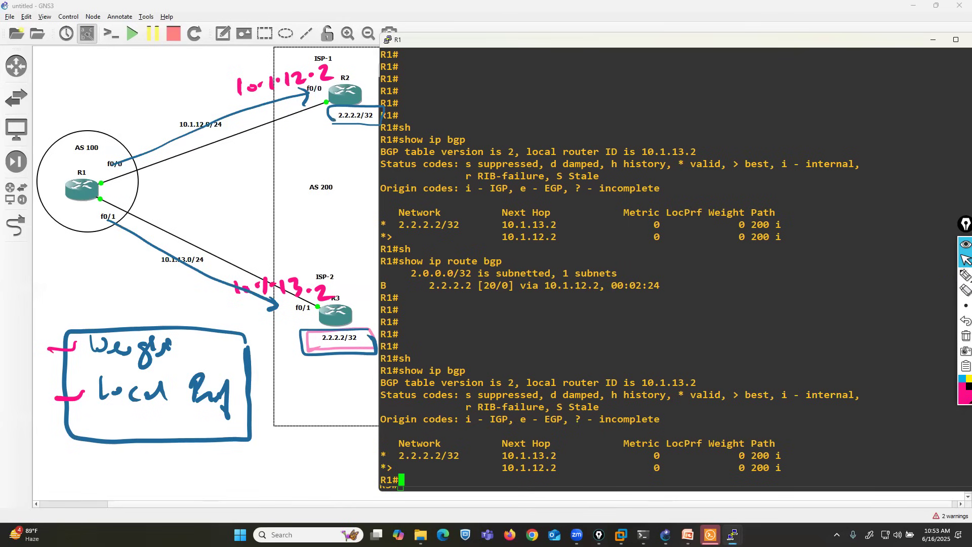
Step: Draw pink lines from R3 and R2 to R1, mark both 2.2.2.2/32 entries in the BGP table, and box the first entry's AS path 200
click(965, 275)
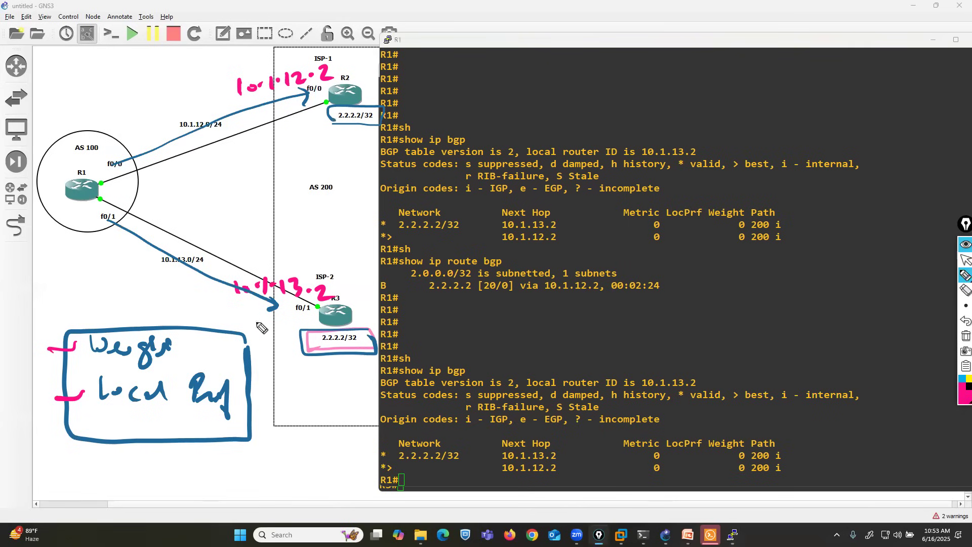
drag(280, 314, 90, 223)
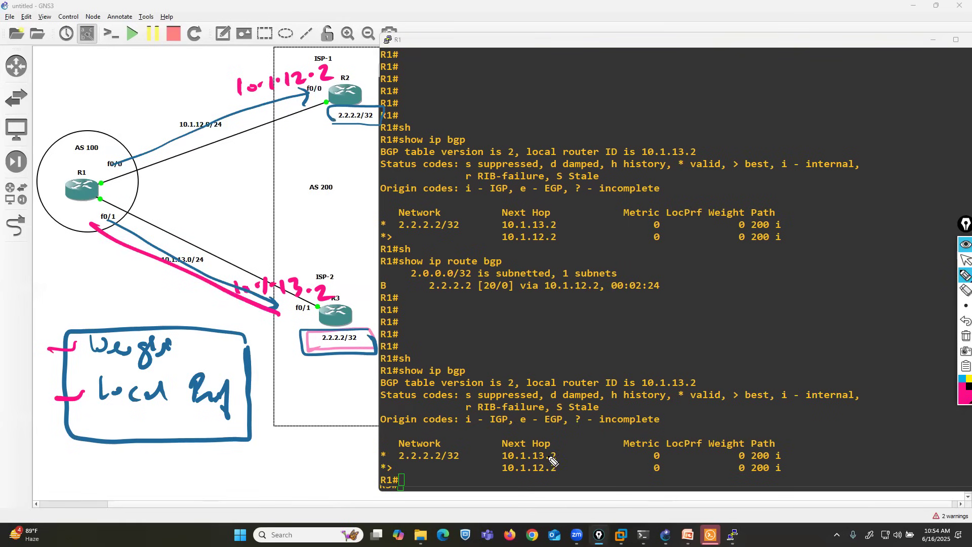
drag(574, 453, 770, 455)
click(311, 101)
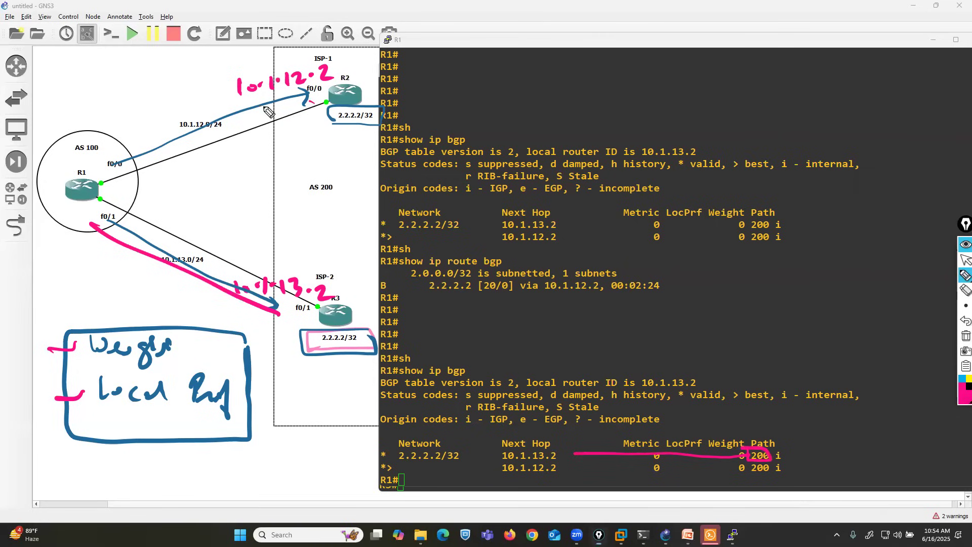
mouse_move(325, 97)
mouse_down()
mouse_move(133, 157)
mouse_move(172, 153)
mouse_up()
drag(569, 471, 744, 472)
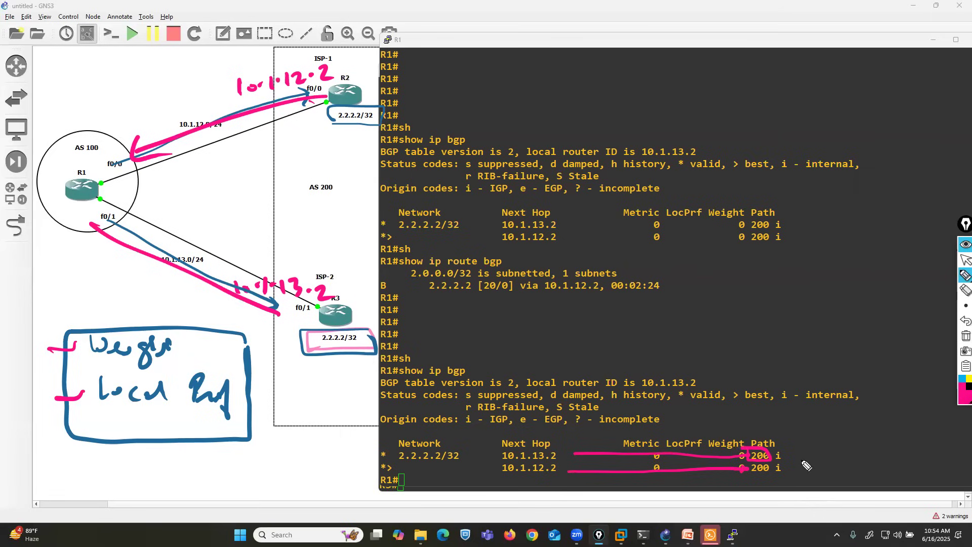
Step: Erase the pink lines and the box around AS path 200 from R1's BGP table output
click(965, 290)
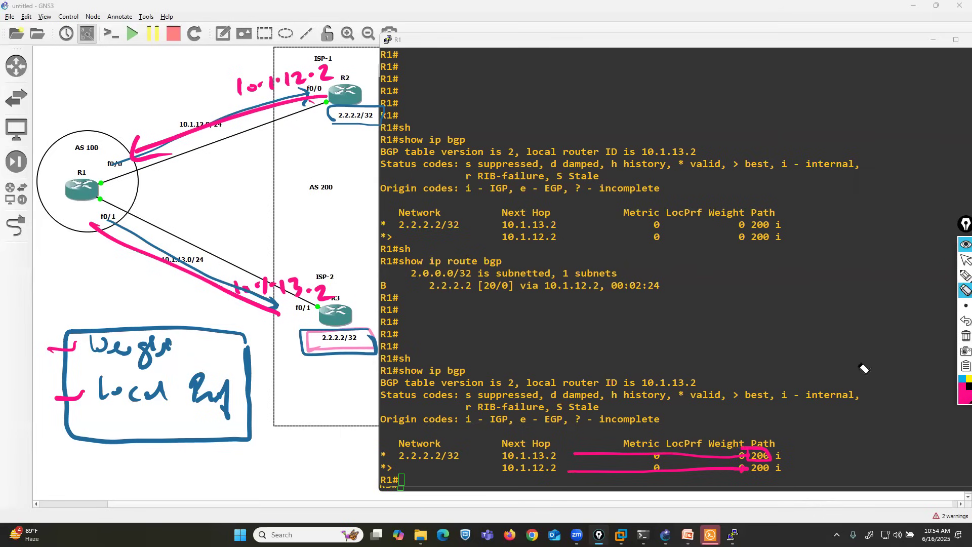
drag(755, 456, 744, 460)
click(961, 276)
click(965, 260)
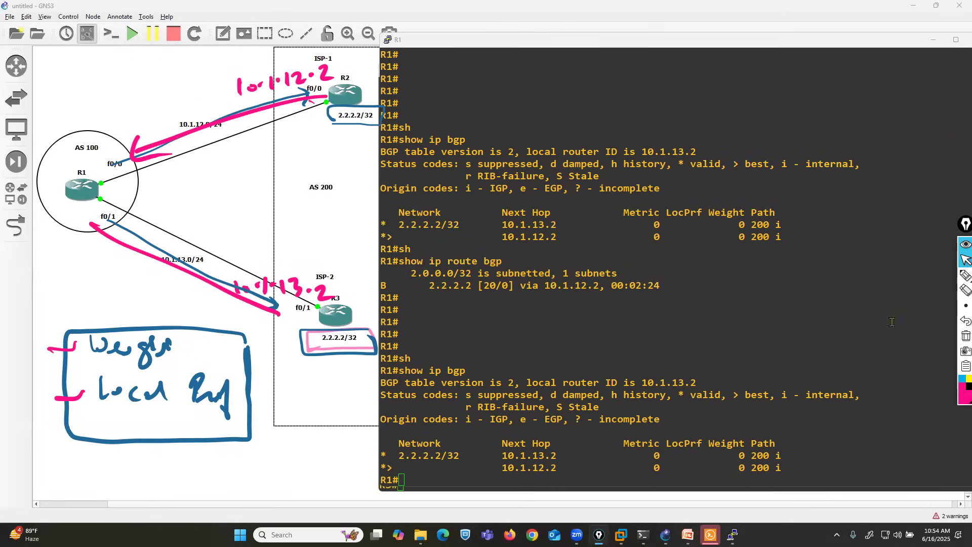
Step: Switch to the BGP presentation in PowerPoint, show the "Order of path selection in BGP" slide, and activate the annotation pen
click(688, 485)
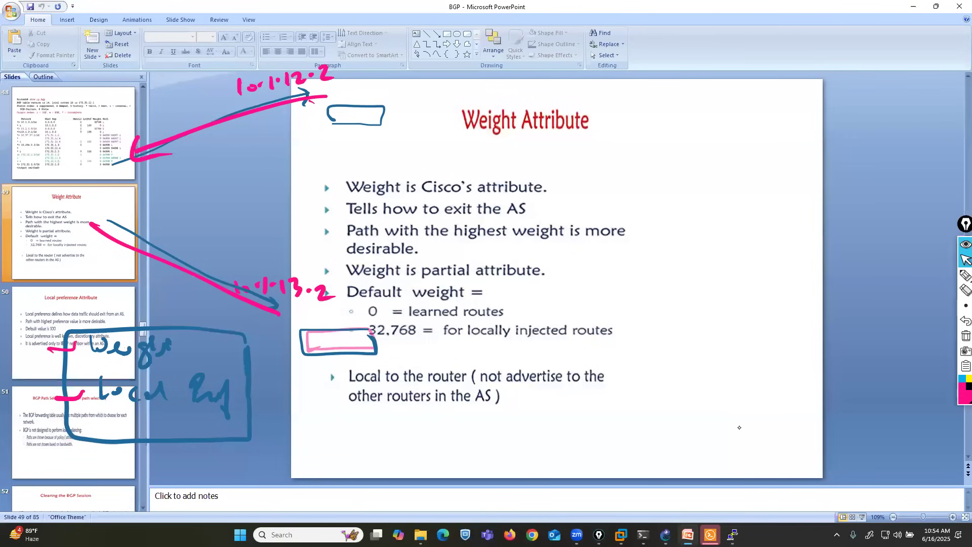
scroll(739, 428, down, 6)
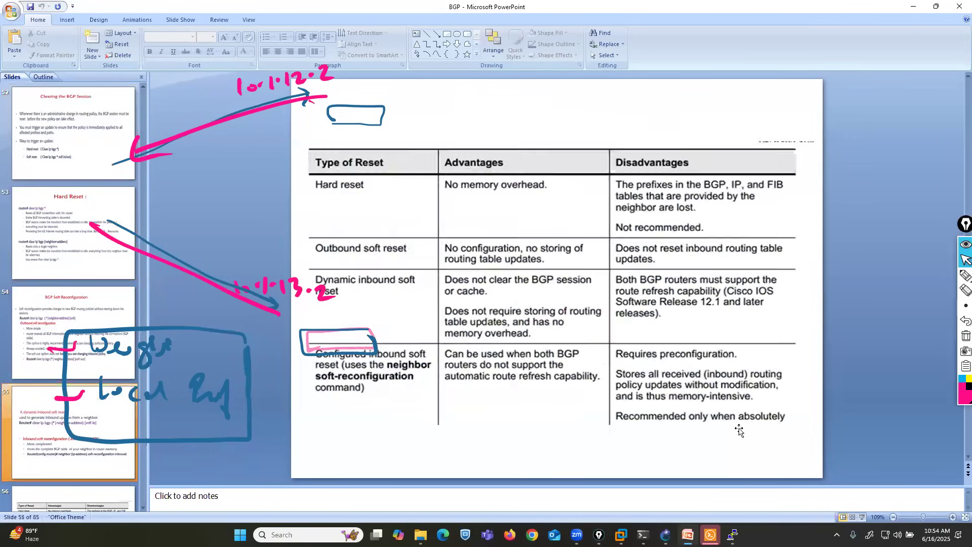
scroll(739, 429, down, 8)
scroll(739, 430, down, 4)
scroll(739, 428, up, 1)
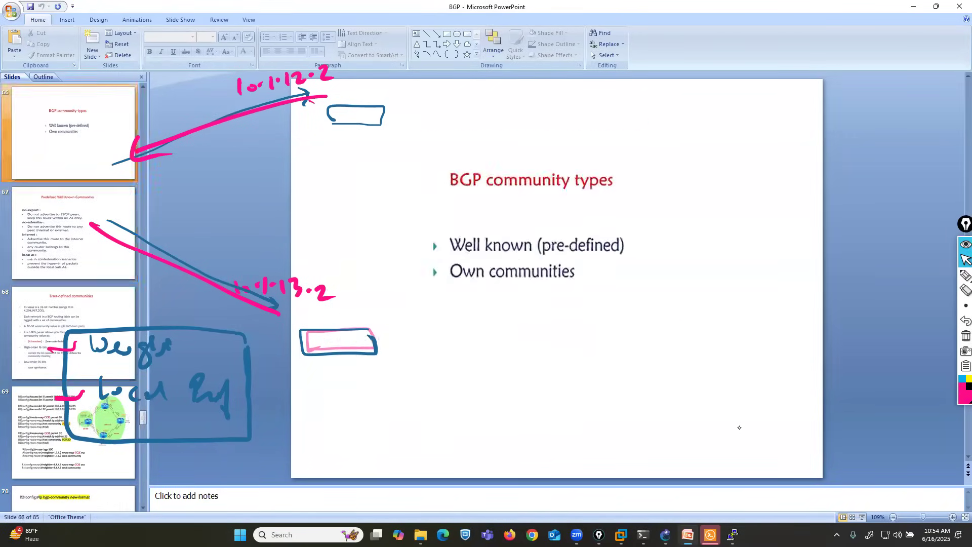
scroll(739, 429, up, 1)
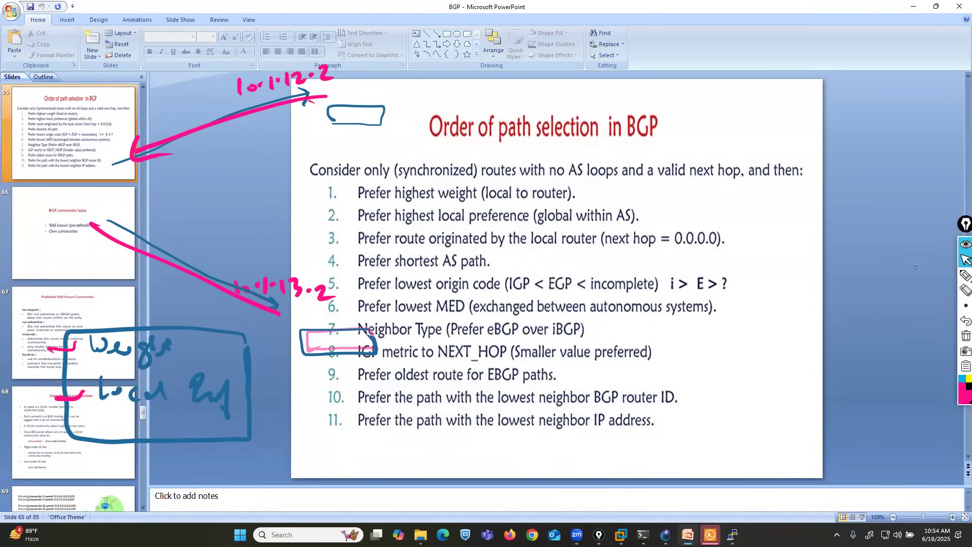
click(965, 275)
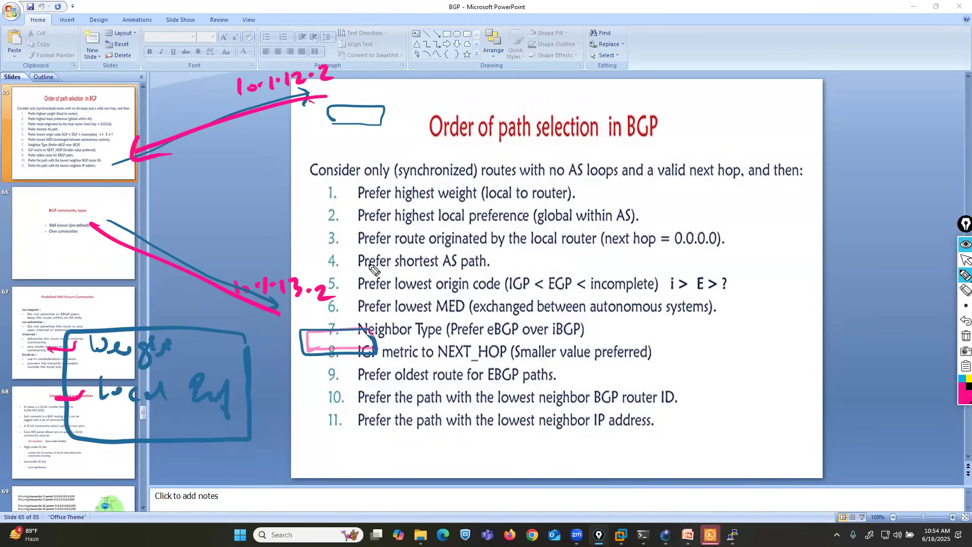
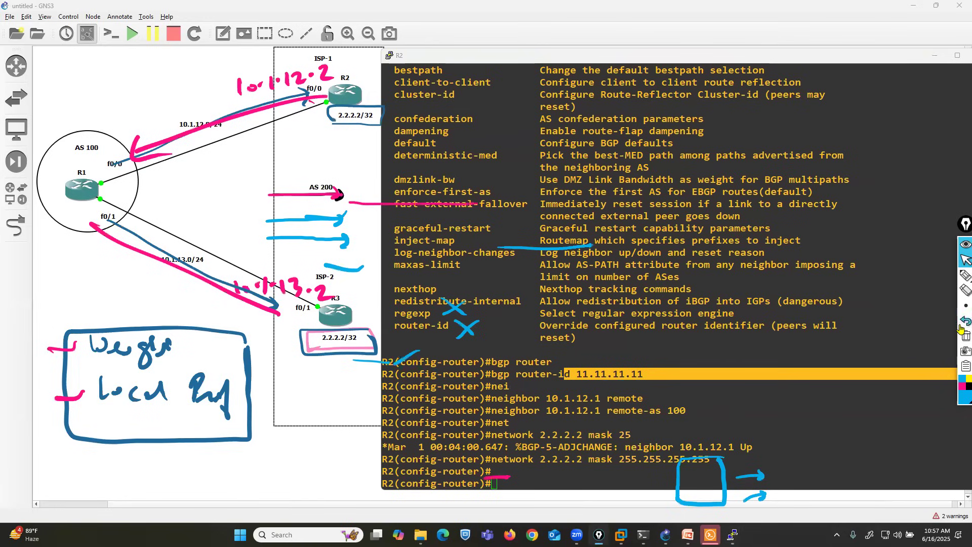
Step: Undo the recent light-blue strokes over R2's console and beside AS 200, keeping the single line below the AS 200 arrow
click(960, 328)
click(960, 328)
click(960, 328)
click(960, 328)
click(960, 328)
click(960, 328)
click(960, 328)
click(960, 328)
click(960, 328)
click(960, 328)
click(960, 327)
click(961, 328)
click(965, 305)
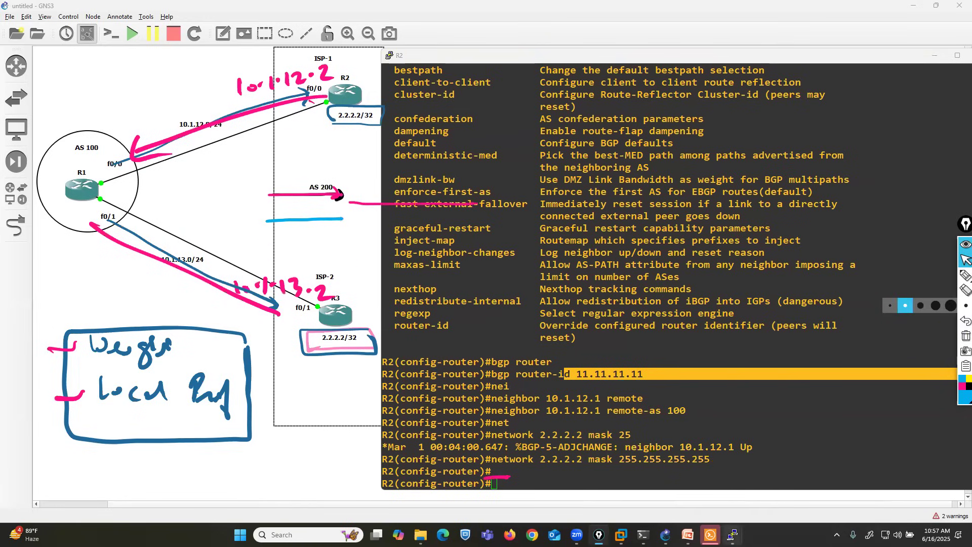
Step: Bring up R3's console and highlight its bgp router-id 44.44.44.44 command
click(732, 533)
click(850, 481)
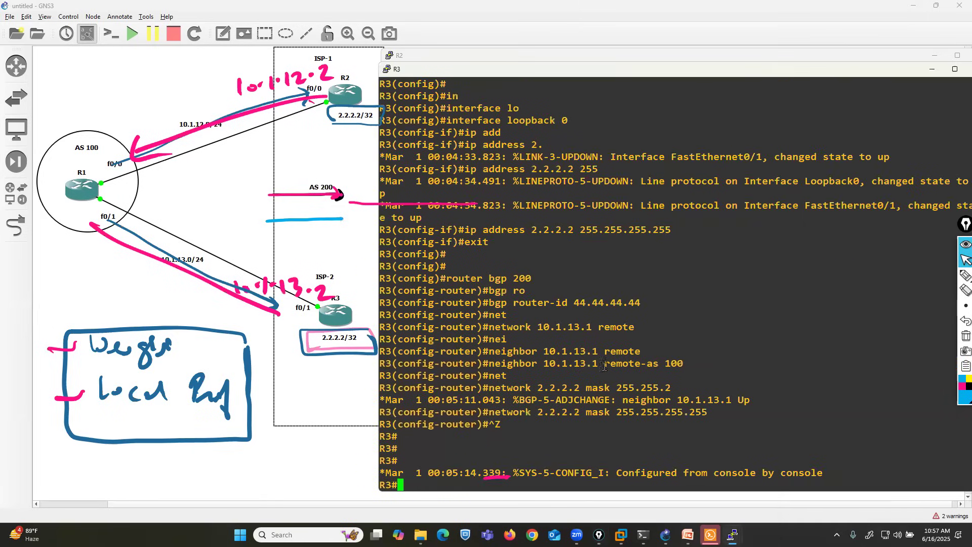
drag(535, 302, 652, 303)
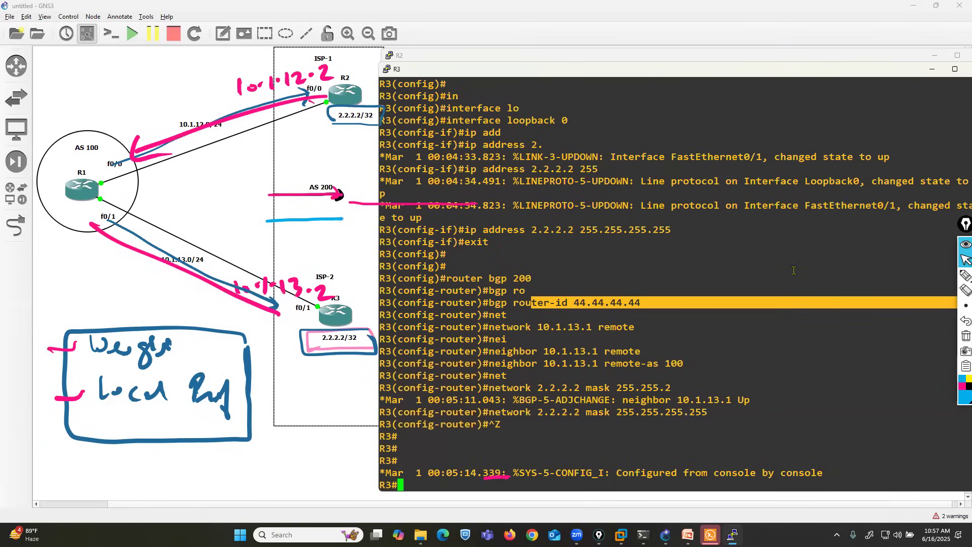
Step: Draw a light-blue curved arrow from R2 over the topology to R1
click(964, 276)
mouse_move(353, 89)
mouse_down()
mouse_move(334, 67)
mouse_move(191, 60)
mouse_move(84, 110)
mouse_move(87, 148)
mouse_move(125, 121)
mouse_up()
click(964, 259)
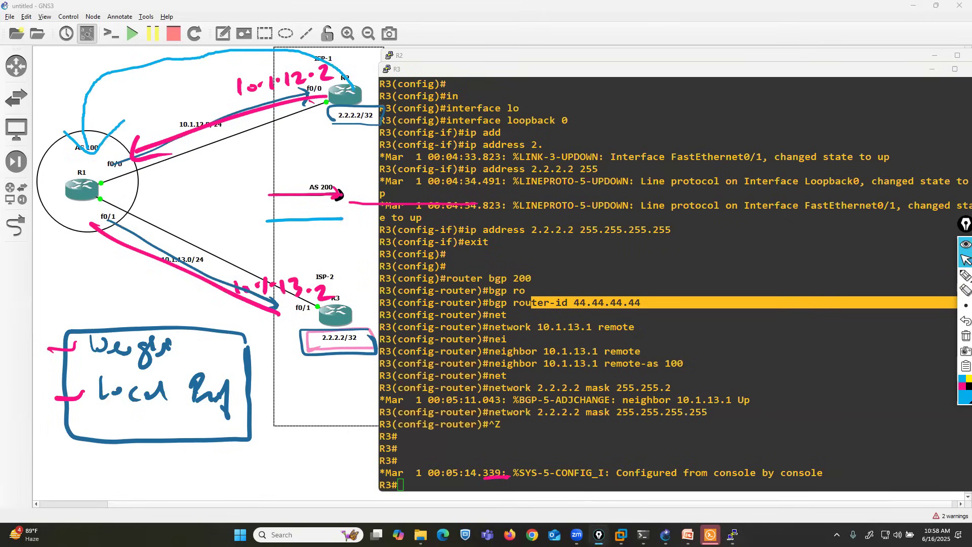
Step: Switch to the BGP presentation in PowerPoint, underline path selection rule 10 in light blue and box "lowest neighbor BGP router ID"
click(687, 534)
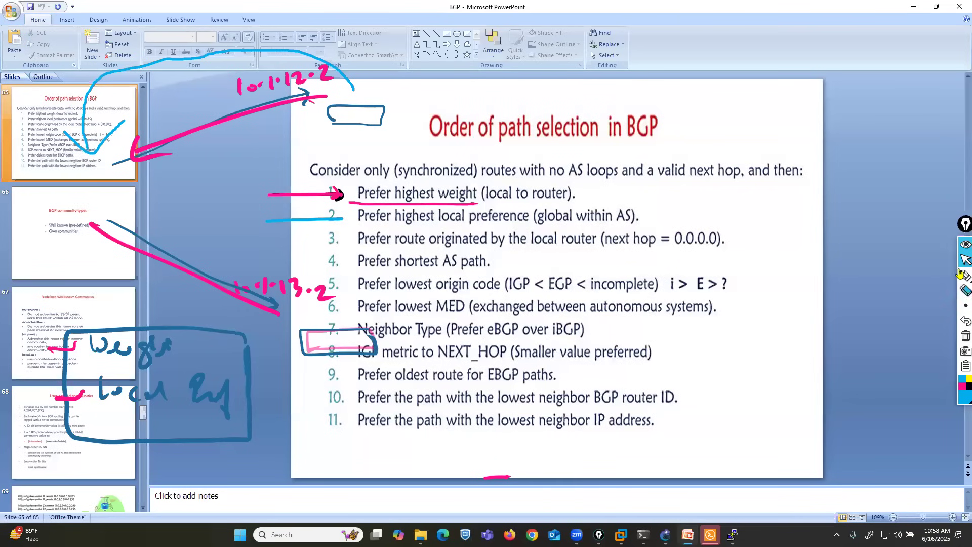
click(935, 277)
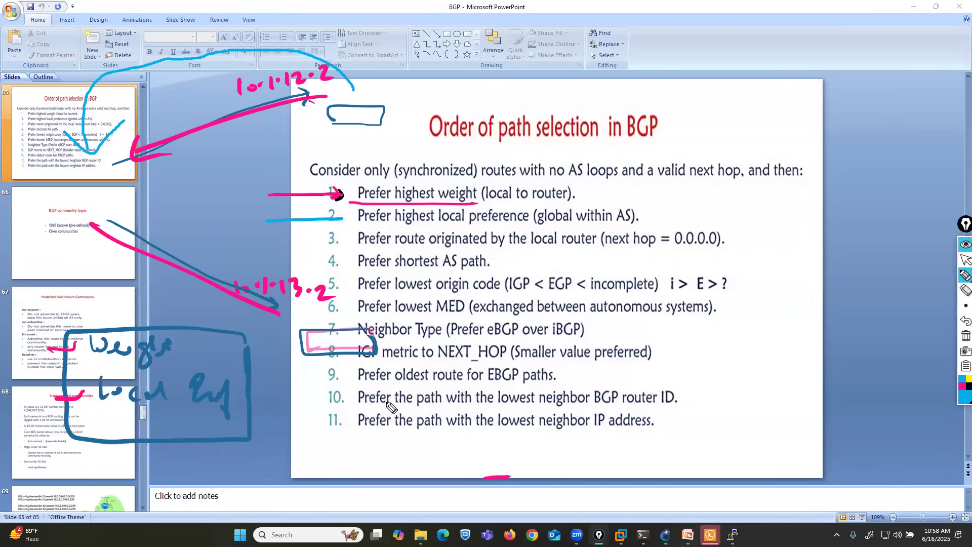
mouse_move(365, 406)
mouse_down()
mouse_move(687, 408)
mouse_move(604, 385)
mouse_move(498, 384)
mouse_up()
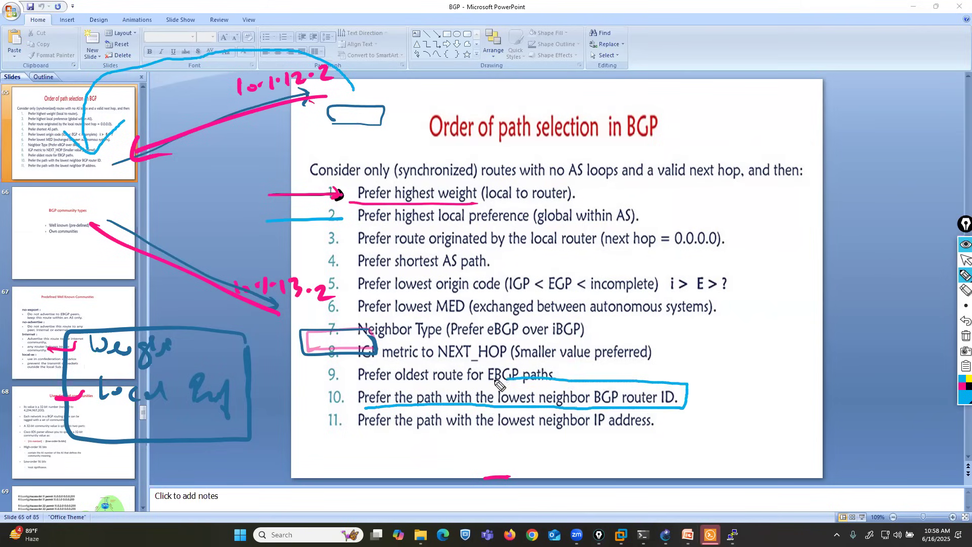
Step: Undo the markings on rule 10 and return to the GNS3 topology
click(966, 321)
click(965, 259)
click(913, 7)
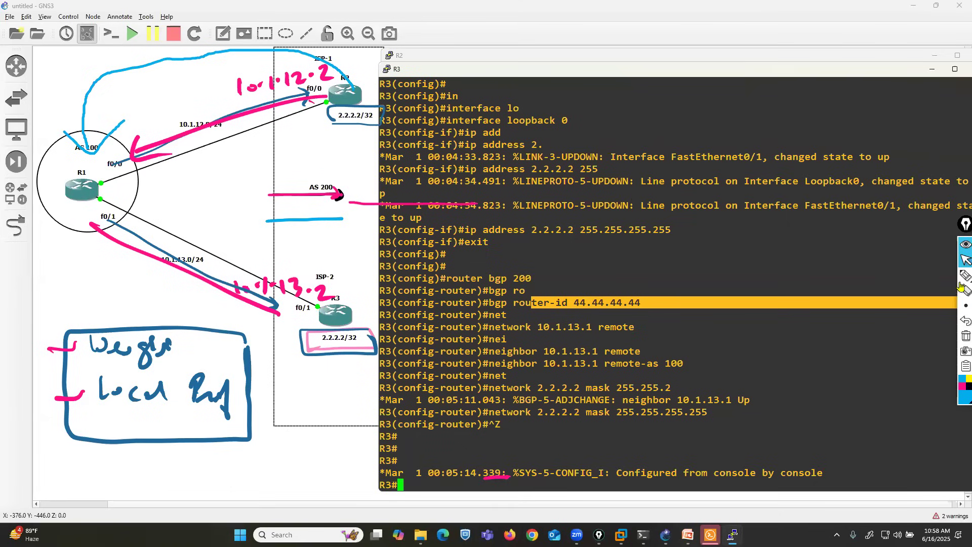
Step: Draw a light-blue box around R2 and its 2.2.2.2/32 label
click(964, 276)
drag(377, 61, 299, 64)
mouse_move(300, 125)
mouse_down()
mouse_move(379, 144)
mouse_move(367, 54)
mouse_up()
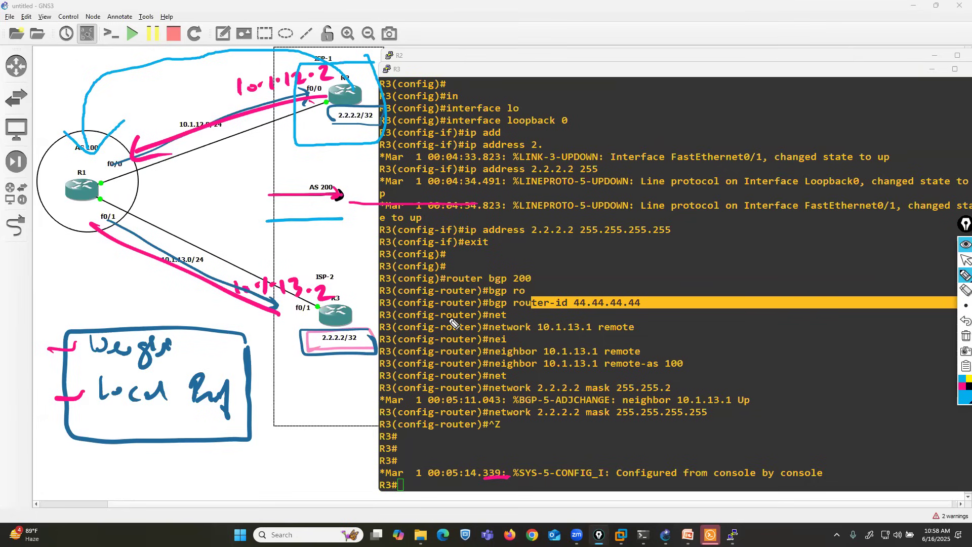
Step: Remove the box around R2, the markings on its 2.2.2.2/32 label and by AS 200, and the light-blue arrow to R1
click(960, 325)
click(963, 291)
mouse_move(341, 149)
mouse_down()
mouse_move(325, 245)
mouse_move(373, 123)
mouse_up()
drag(109, 113, 91, 156)
click(965, 260)
Step: Bring up R1's console beside the topology and erase the pink mark at next hop 10.1.12.2
mouse_move(732, 534)
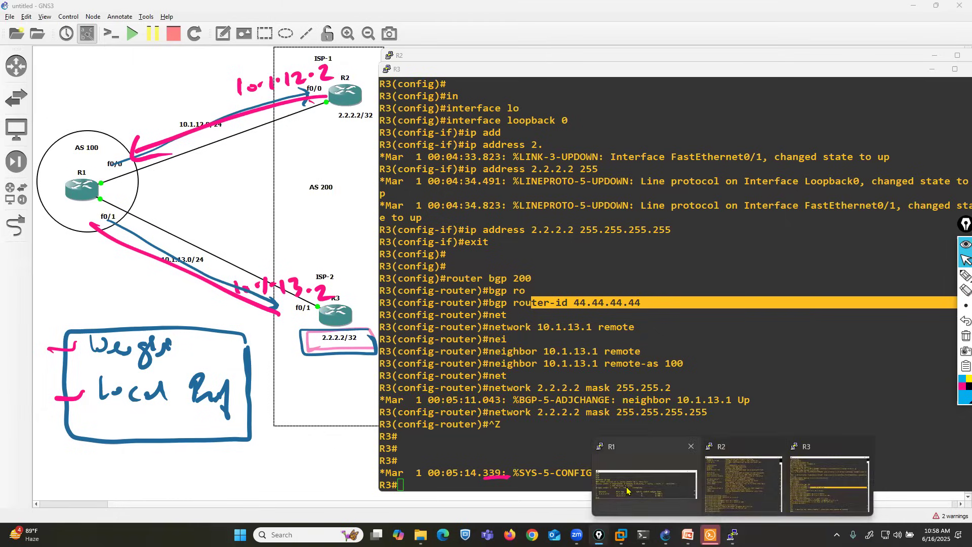
click(648, 476)
drag(501, 336, 436, 64)
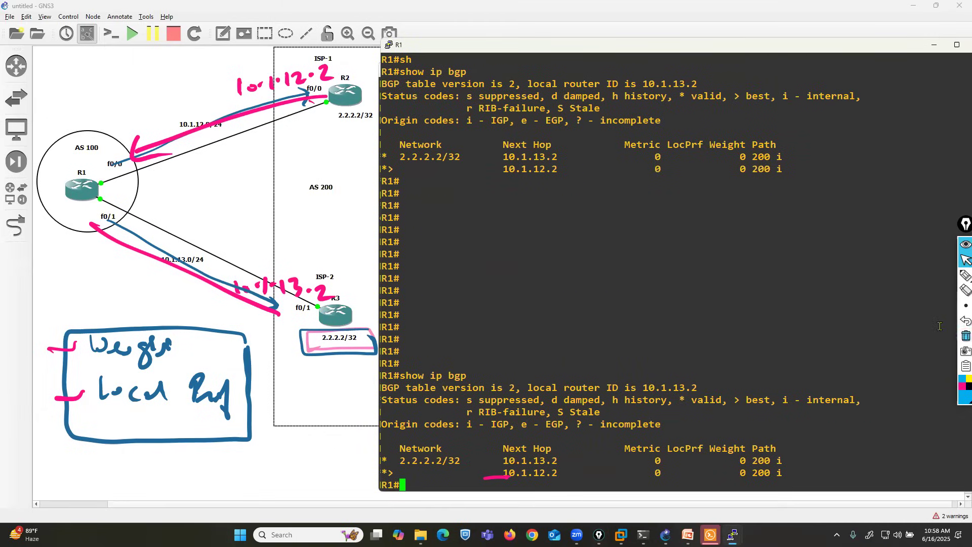
click(965, 290)
click(507, 478)
Step: Underline the "* valid" status code in light blue and draw arrows to both 2.2.2.2/32 entries in R1's BGP table
click(966, 275)
drag(384, 477, 375, 477)
drag(669, 405, 707, 406)
mouse_move(347, 459)
mouse_down()
mouse_move(368, 459)
mouse_move(377, 476)
mouse_up()
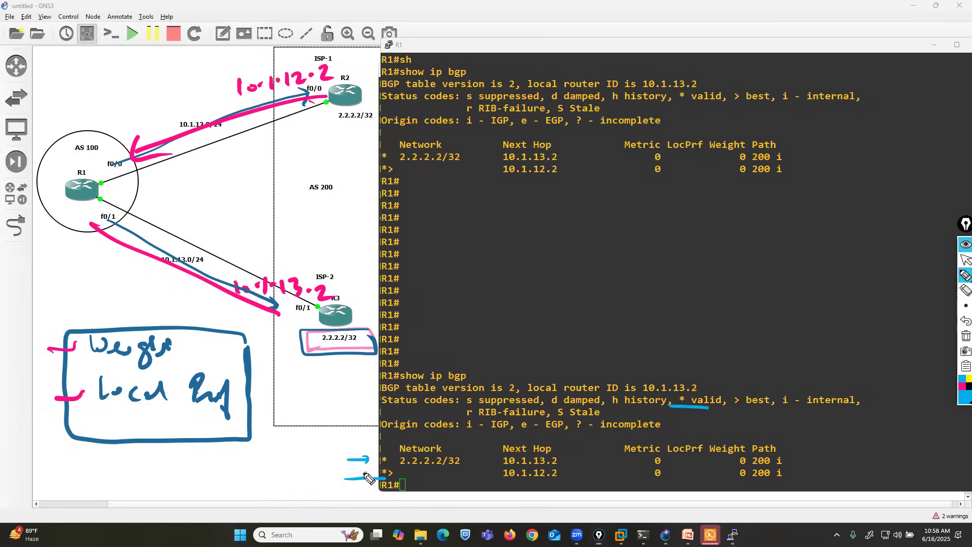
Step: Draw a pink line along the *> entry to next hop 10.1.12.2 and box the "> best" status code
click(961, 387)
drag(395, 473, 500, 473)
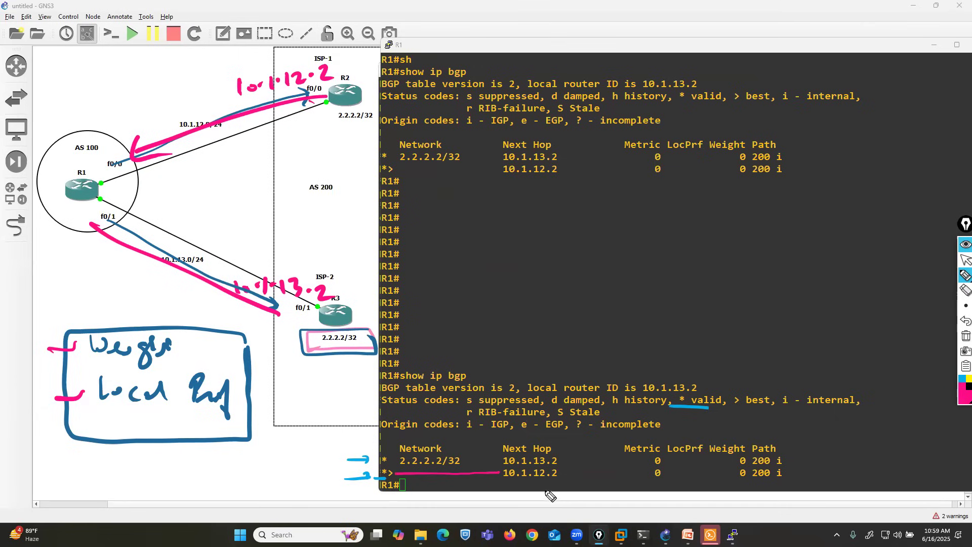
mouse_move(727, 390)
mouse_down()
mouse_move(730, 412)
mouse_move(764, 411)
mouse_move(783, 399)
mouse_move(729, 392)
mouse_up()
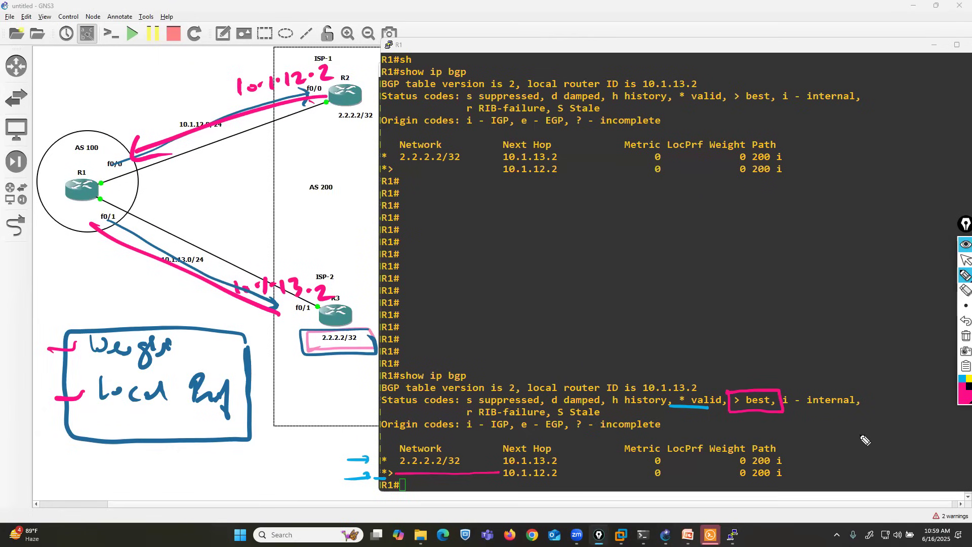
Step: Clear all annotations and draw a pink arrow from R2 to R1
click(965, 336)
mouse_move(314, 80)
mouse_down()
mouse_move(104, 161)
mouse_move(118, 159)
mouse_up()
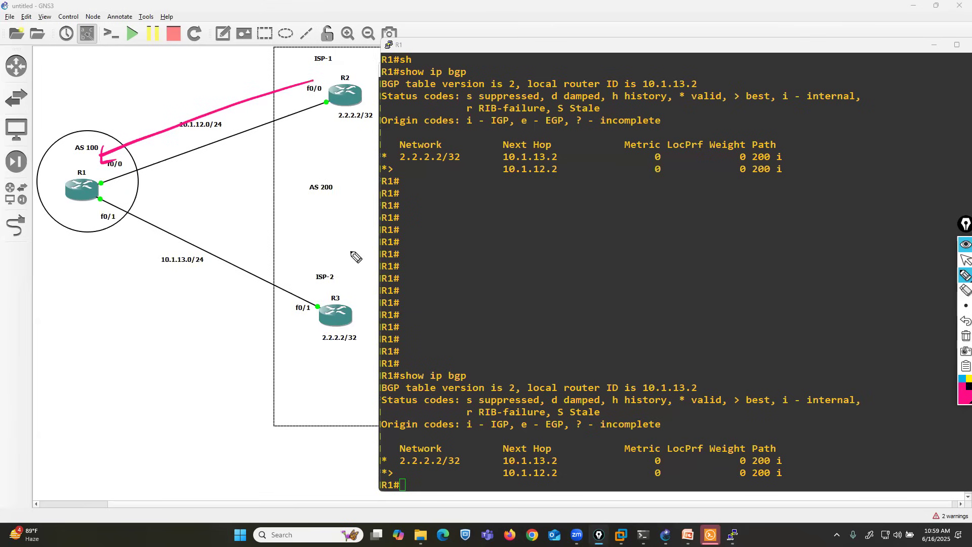
Step: Display R1's BGP table with show ip bgp
click(965, 260)
text(sh)
key(Tab)
text(p)
key(BackSpace)
text(ip bgp)
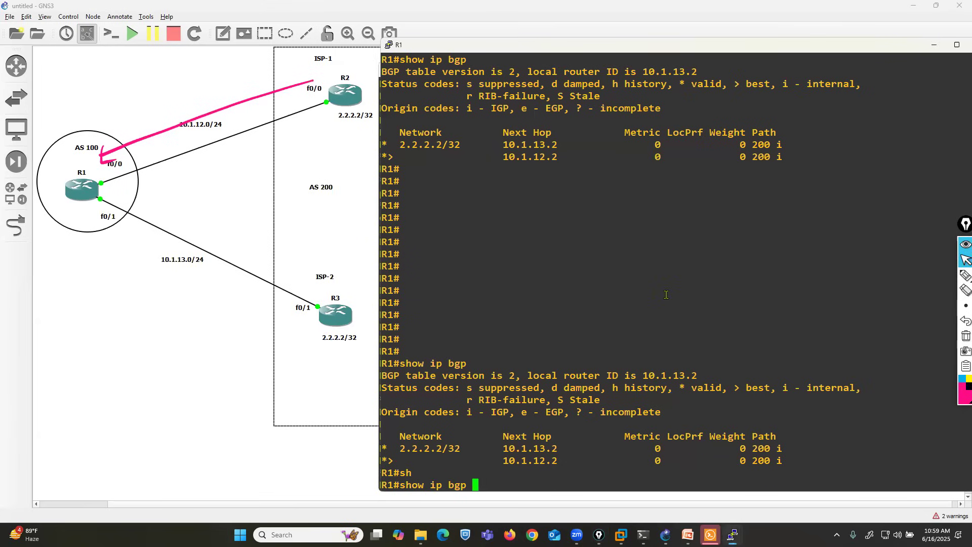
key(Return)
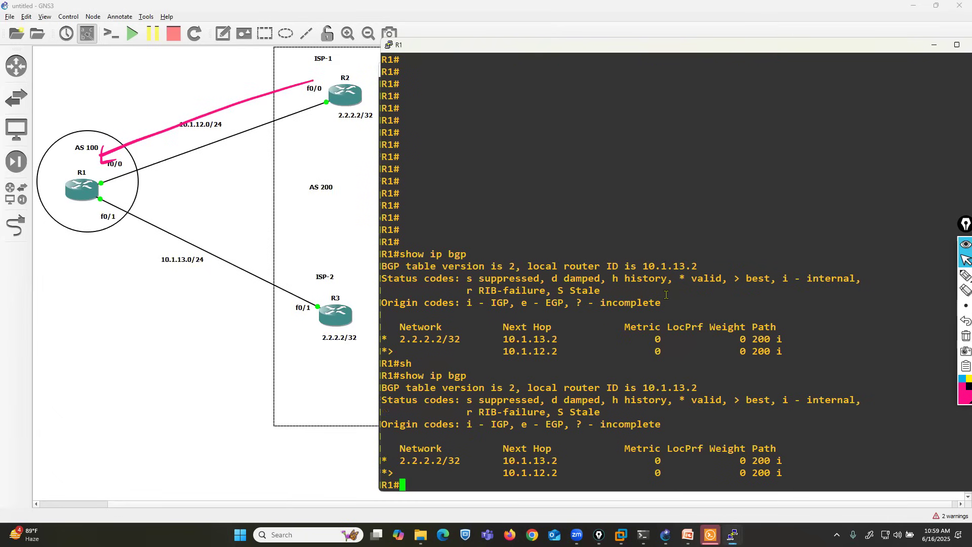
Step: List R1's BGP-learned routes with show ip route bgp and highlight the 2.2.2.2 route via 10.1.12.2
text(sh)
key(Tab)
text(ip )
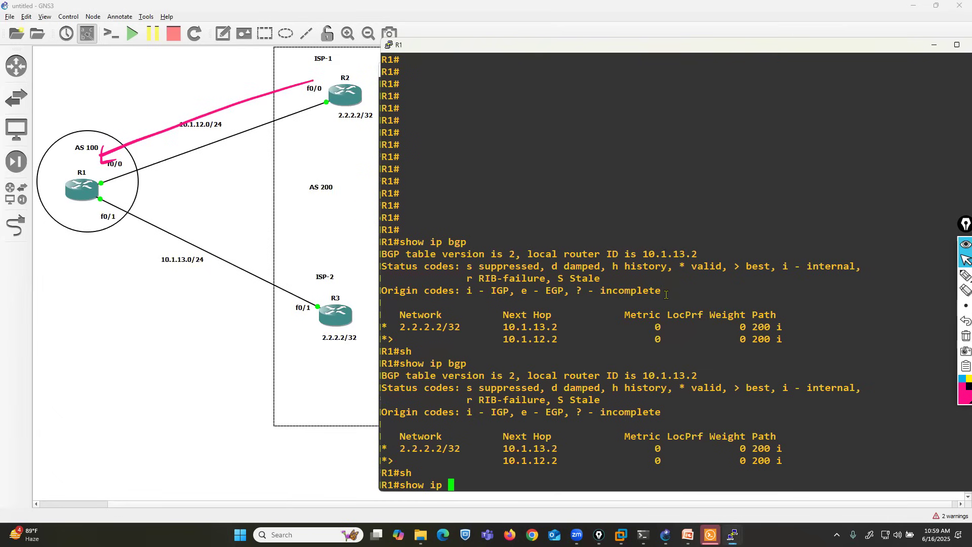
text(route bgp)
key(Return)
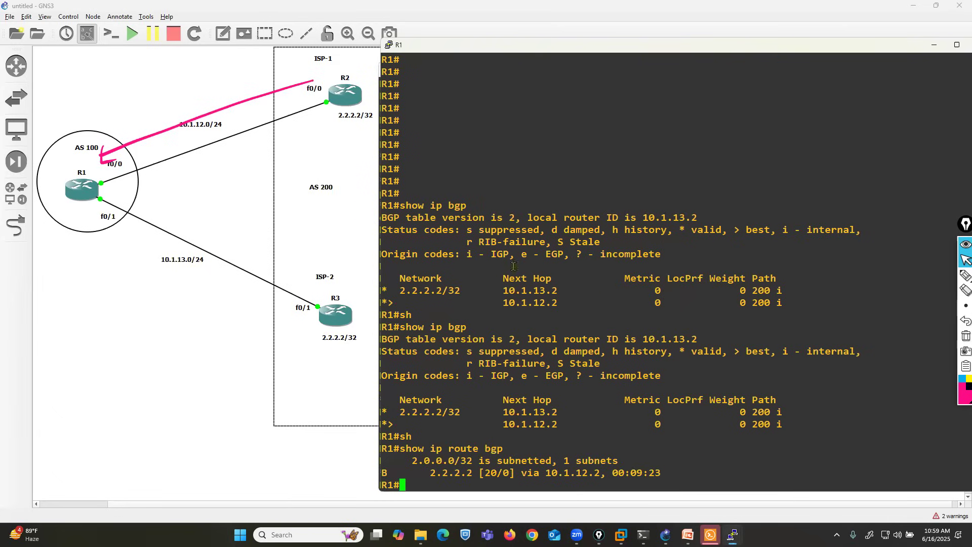
drag(389, 473, 606, 468)
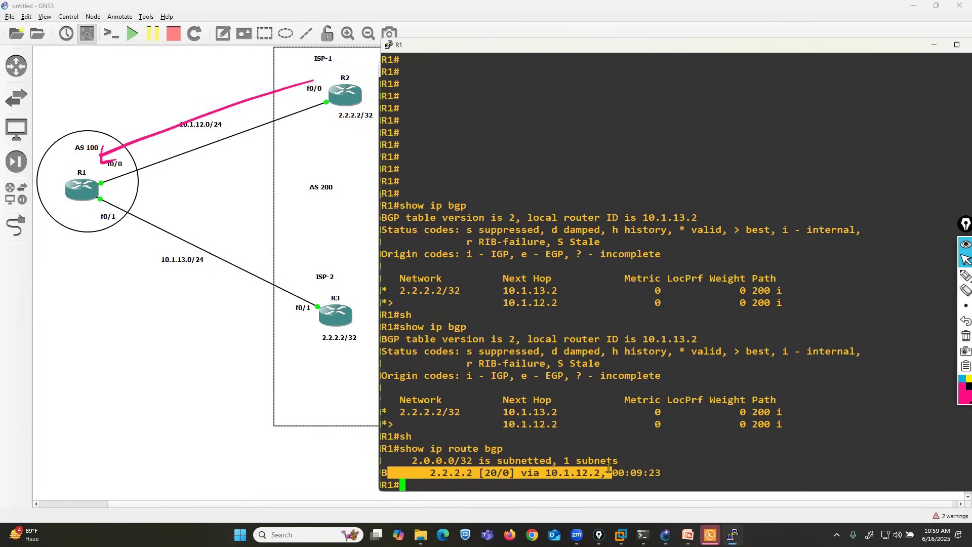
click(648, 444)
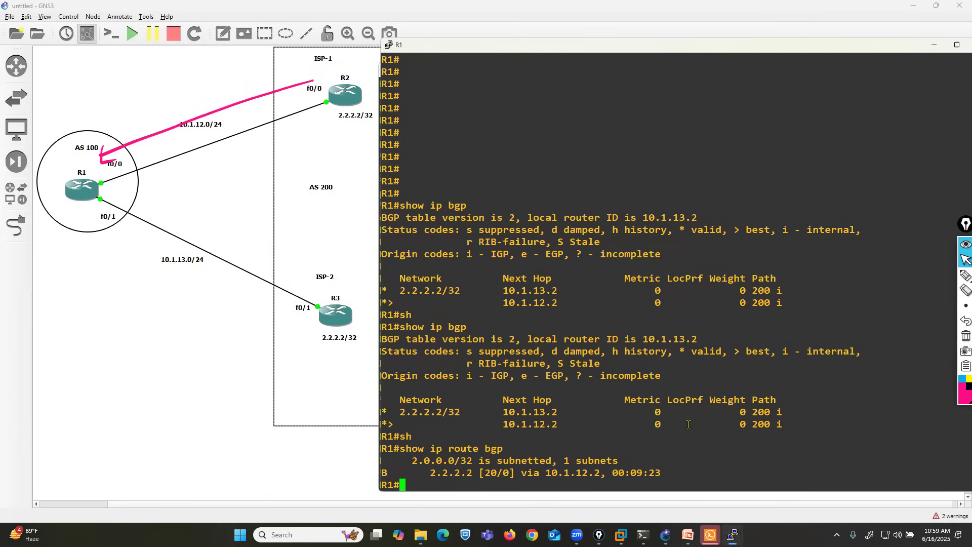
Step: Clear the R2-to-R1 arrow and draw a pink arrow from R3 to R1
click(965, 336)
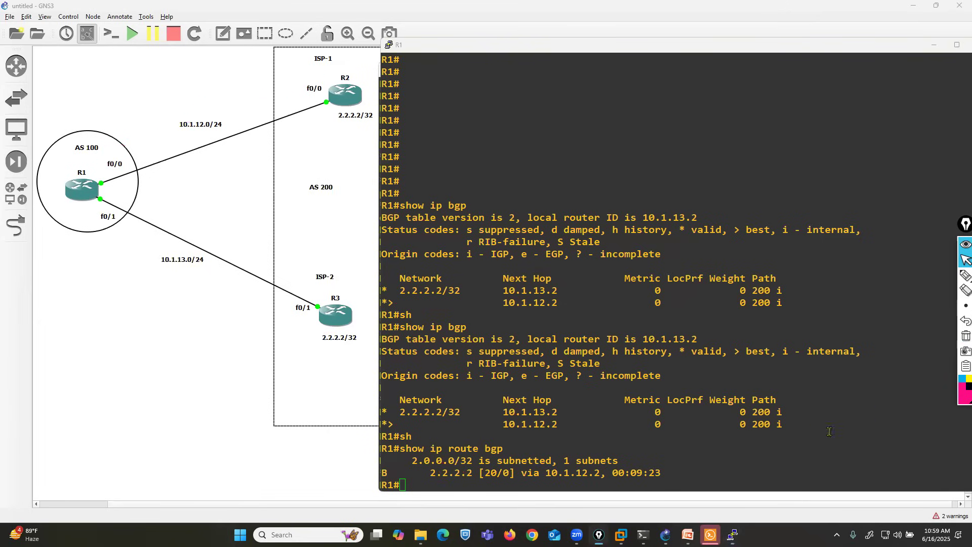
click(964, 276)
click(965, 260)
click(964, 276)
mouse_move(287, 325)
mouse_down()
mouse_move(83, 230)
mouse_move(112, 221)
mouse_up()
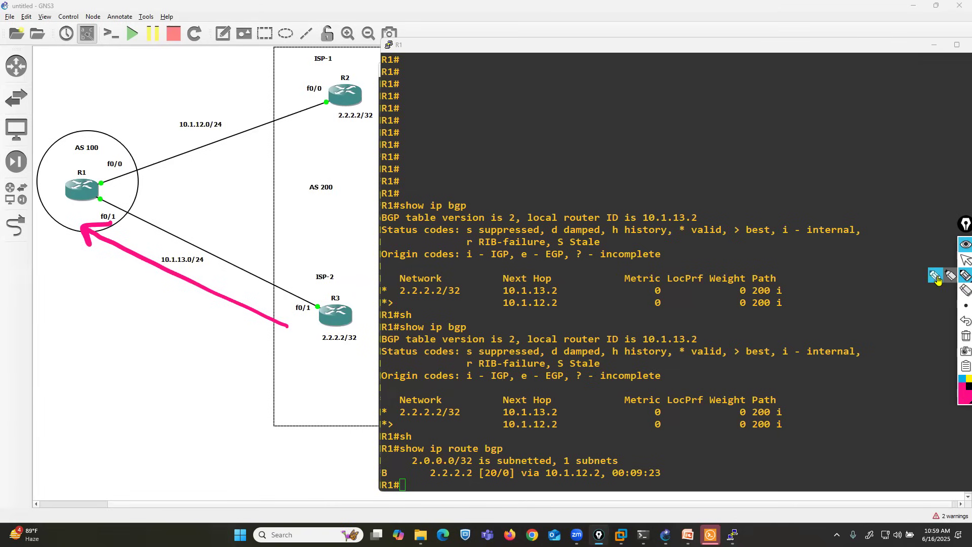
Step: Draw pink boxes around R3, R2 and R1, plus a long arrow pointing up to R3
mouse_move(356, 289)
mouse_down()
mouse_move(334, 369)
mouse_move(363, 292)
mouse_up()
mouse_move(366, 57)
mouse_down()
mouse_move(314, 56)
mouse_move(358, 142)
mouse_move(390, 71)
mouse_up()
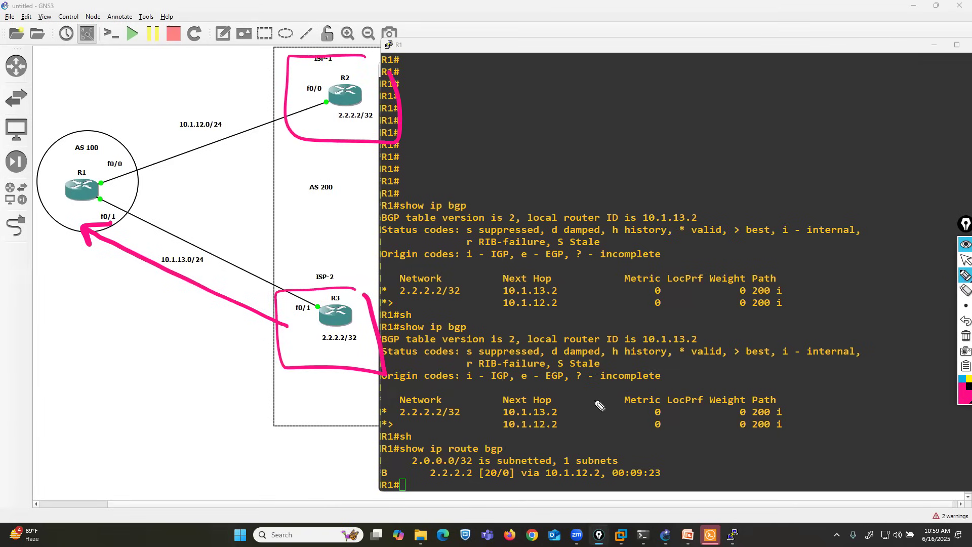
mouse_move(200, 490)
mouse_down()
mouse_move(324, 338)
mouse_move(319, 360)
mouse_up()
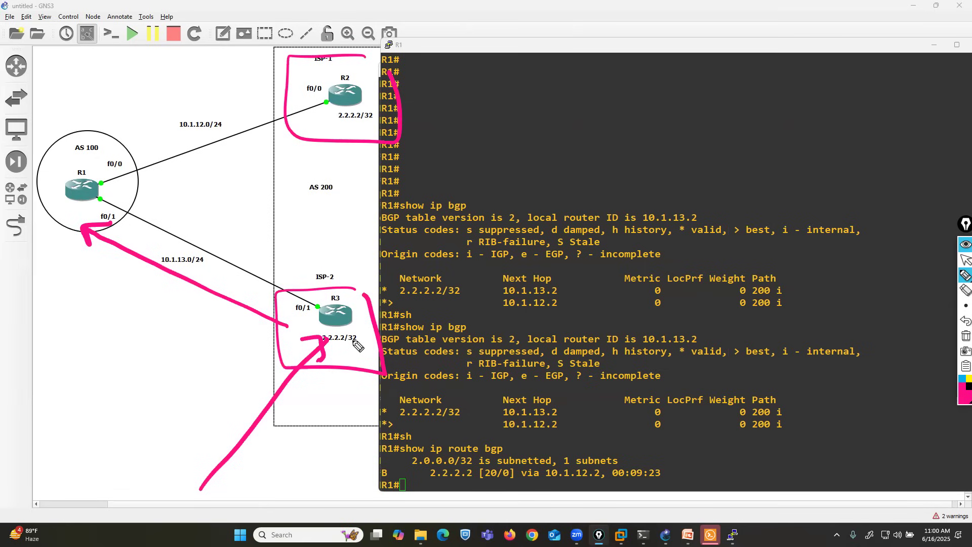
mouse_move(120, 141)
mouse_down()
mouse_move(40, 249)
mouse_move(142, 208)
mouse_up()
drag(137, 173, 119, 123)
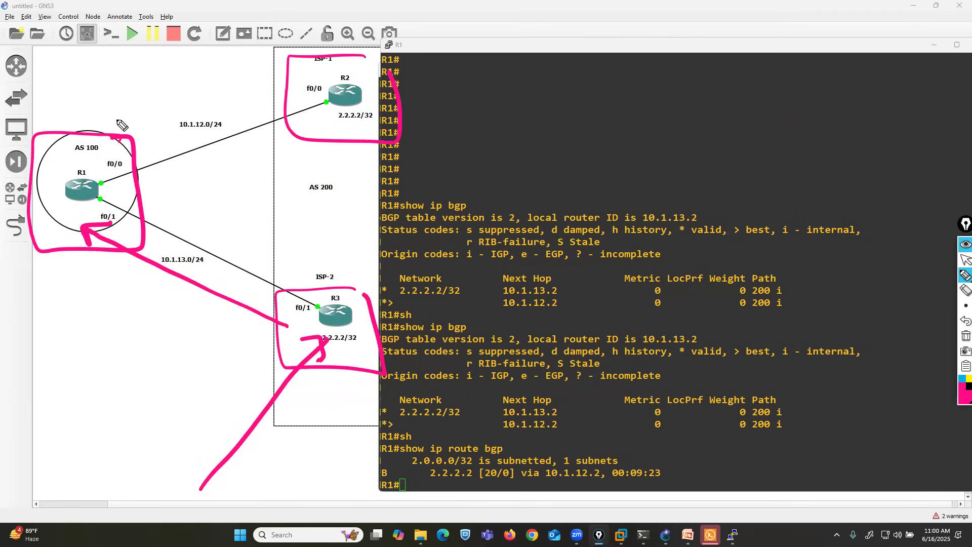
Step: Clear the annotations, redraw the R3-to-R1 arrow, cross out beside R2's f0/0, and box R3 with an arrow pointing to it
click(965, 335)
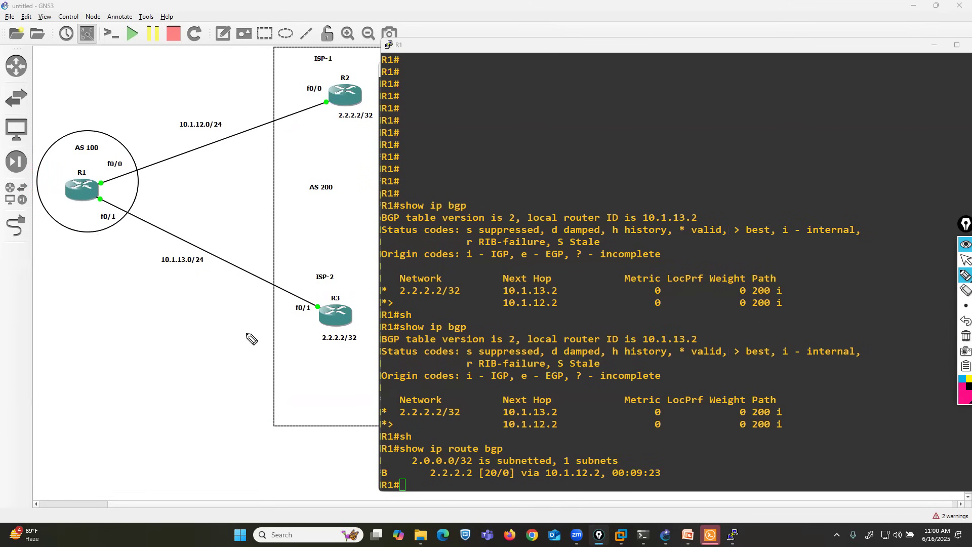
mouse_move(285, 314)
mouse_down()
mouse_move(94, 238)
mouse_move(129, 224)
mouse_up()
mouse_move(264, 77)
mouse_down()
mouse_move(293, 96)
mouse_move(268, 96)
mouse_up()
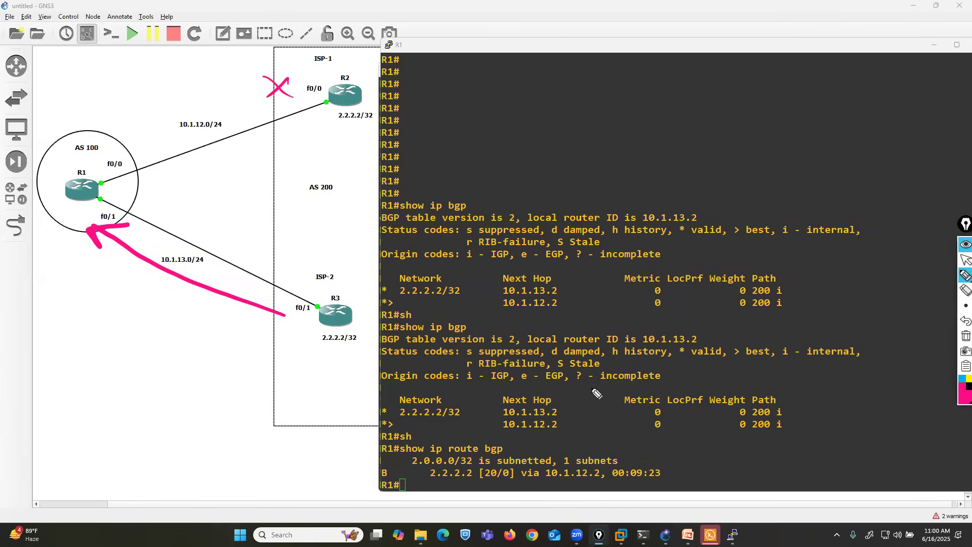
mouse_move(352, 290)
mouse_down()
mouse_move(286, 356)
mouse_move(378, 303)
mouse_up()
mouse_move(289, 428)
mouse_down()
mouse_move(318, 360)
mouse_move(328, 382)
mouse_up()
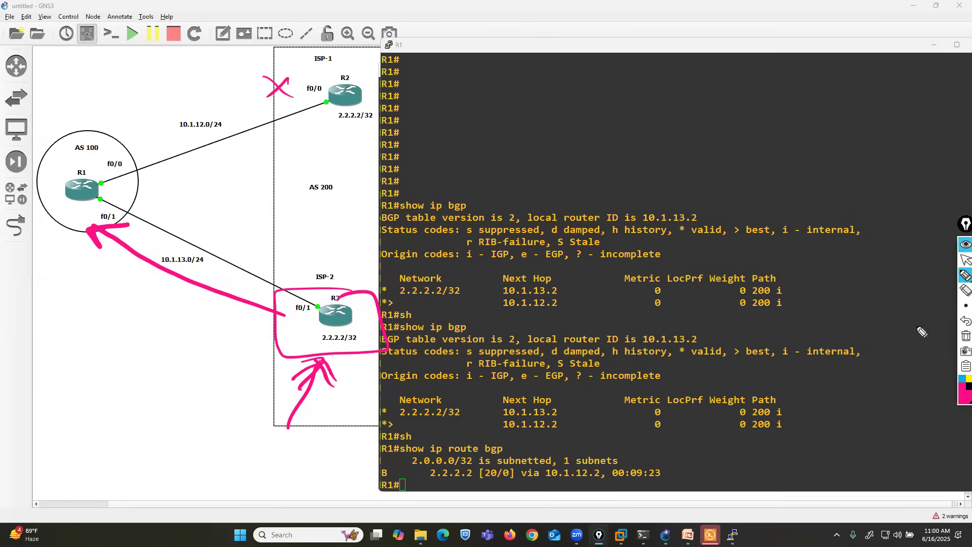
Step: Clear the annotations, draw a pink box around R1 and AS 100, and return to the normal pointer
click(966, 335)
mouse_move(112, 135)
mouse_down()
mouse_move(66, 132)
mouse_move(136, 170)
mouse_move(125, 130)
mouse_up()
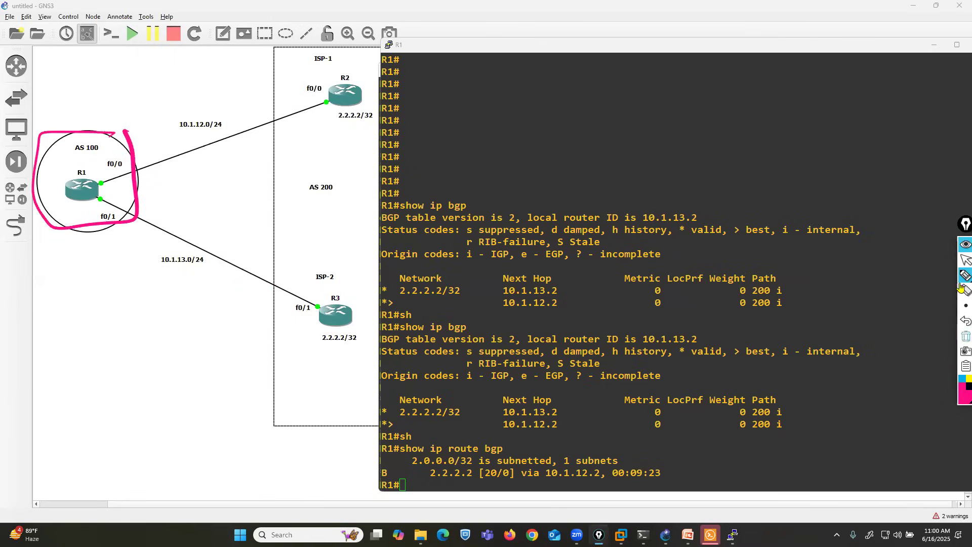
click(965, 260)
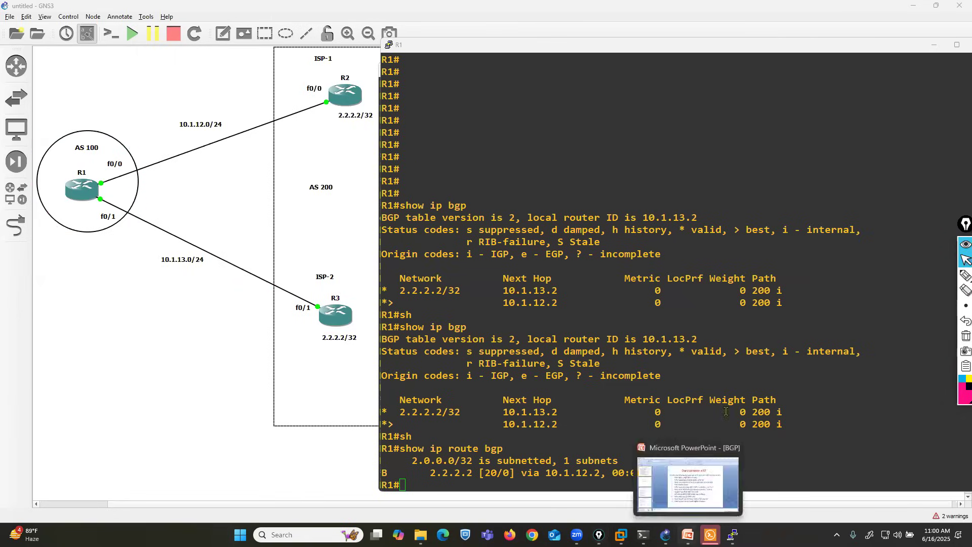
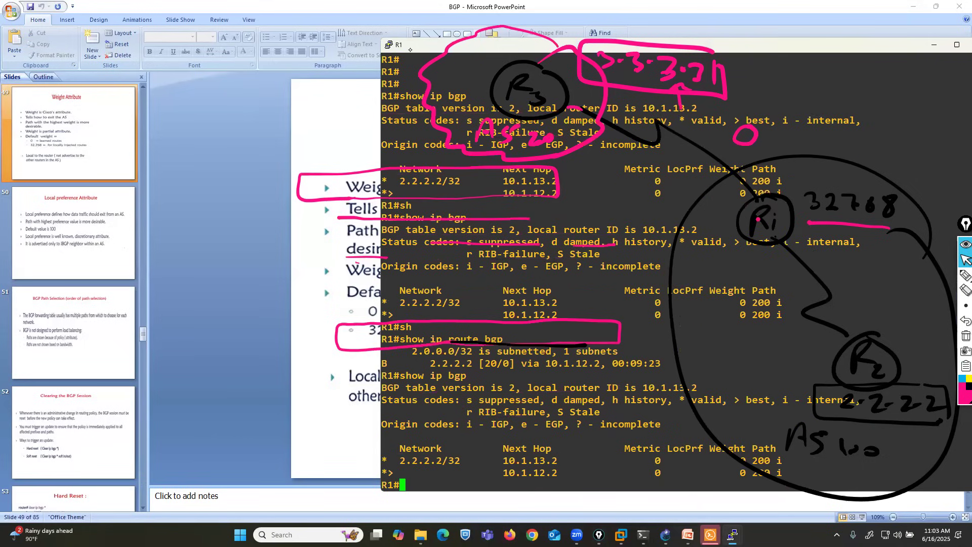
Step: Mark the weight values of both 2.2.2.2/32 paths in R1's latest BGP table in pink, and undo the marks
drag(409, 49, 117, 56)
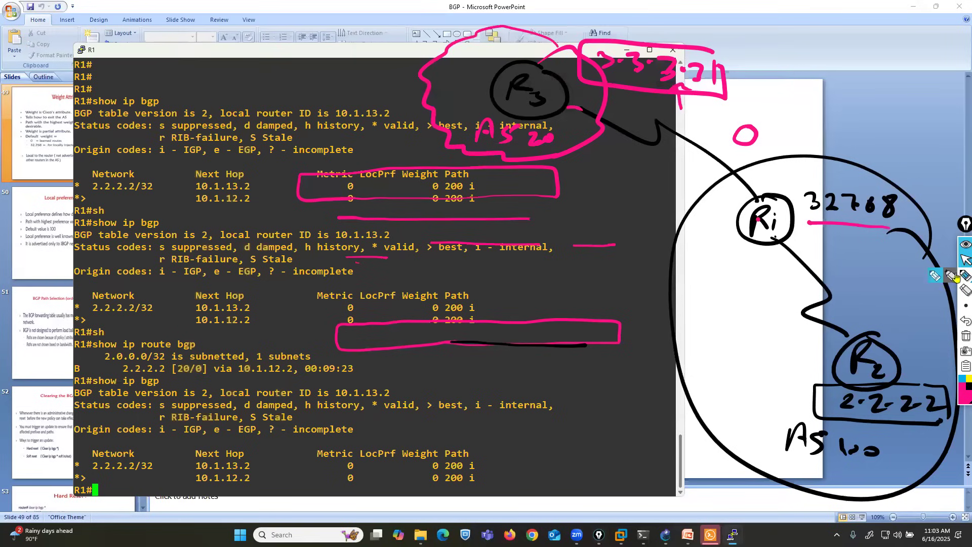
click(935, 276)
mouse_move(407, 466)
mouse_down()
mouse_move(426, 470)
mouse_move(419, 481)
mouse_up()
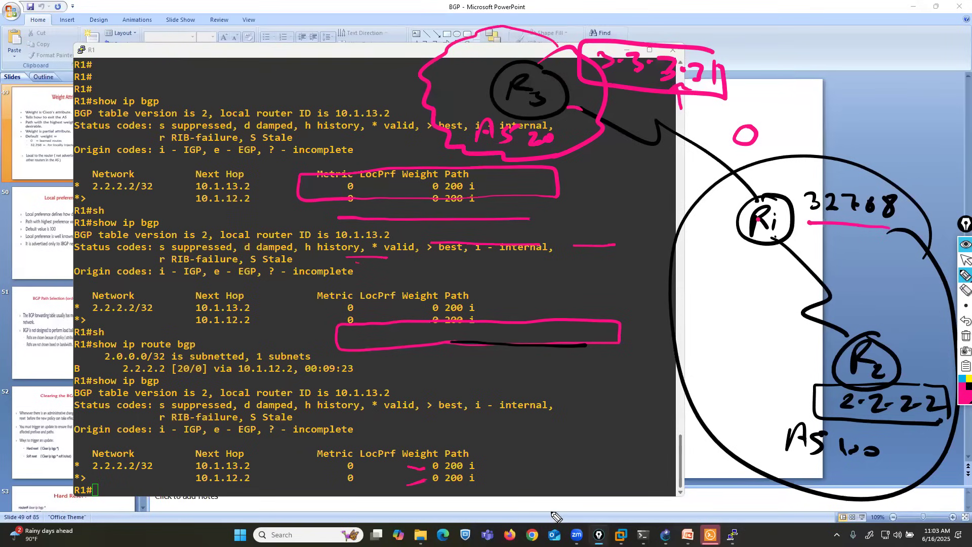
click(964, 319)
click(964, 320)
click(964, 319)
click(965, 259)
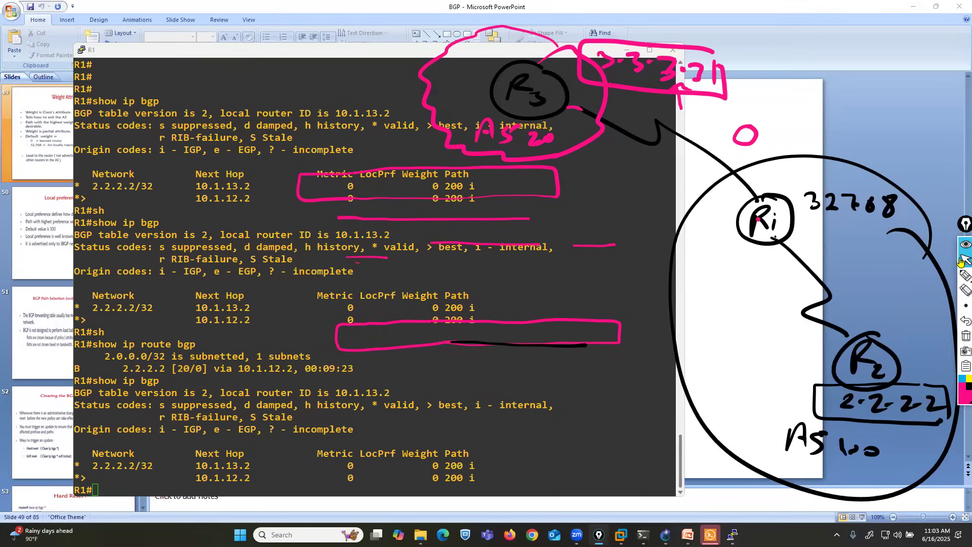
Step: Minimize the R1 console and draw pink arrows pointing to the 0 and 32,768 default weight lines on the slide
click(626, 49)
click(964, 276)
mouse_move(296, 311)
mouse_down()
mouse_move(346, 307)
mouse_move(336, 303)
mouse_up()
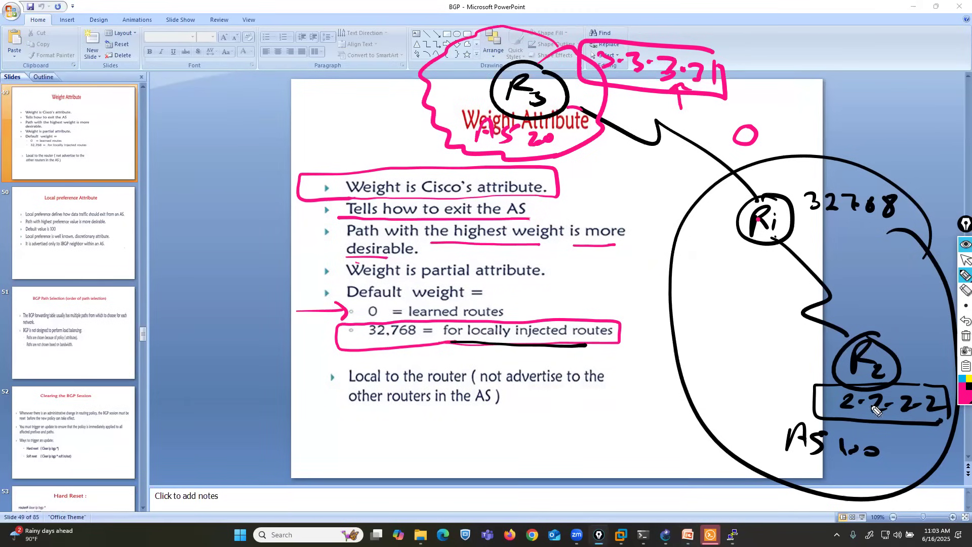
drag(267, 355, 341, 331)
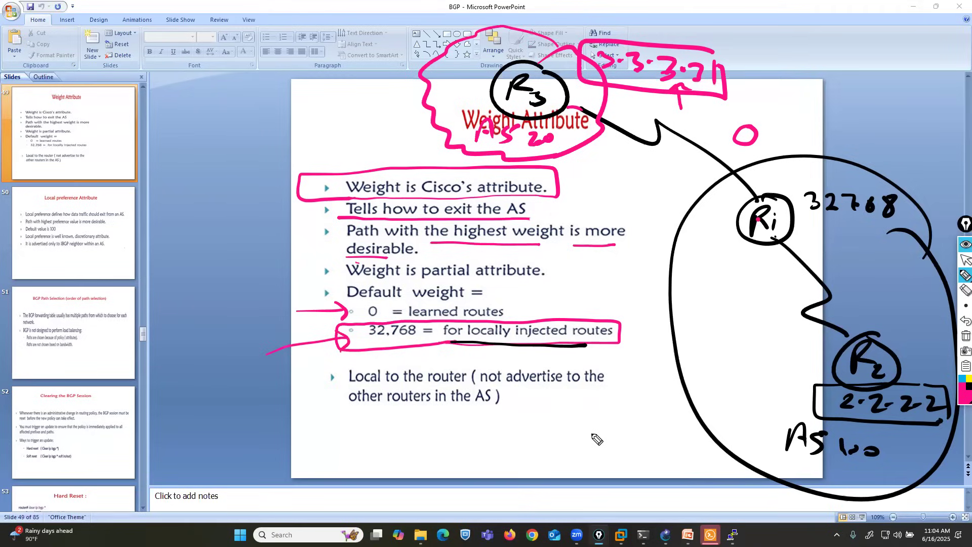
Step: Clear all annotations and minimize the presentation to show the GNS3 topology
click(965, 336)
click(963, 260)
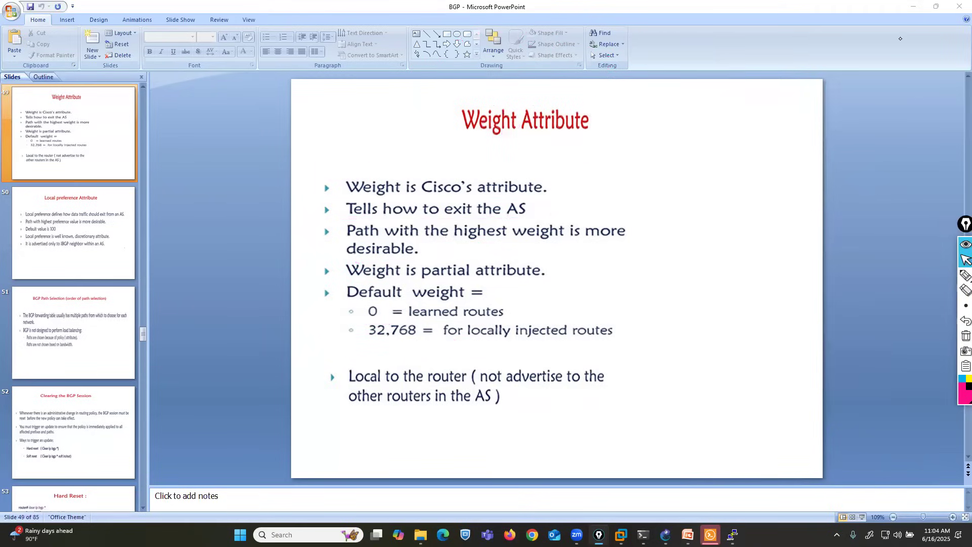
click(913, 7)
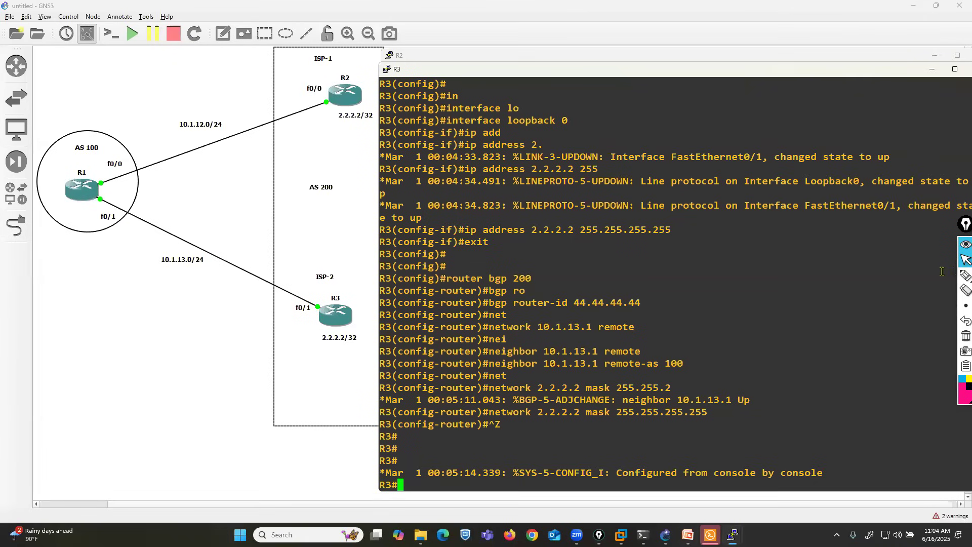
Step: Circle R3's 2.2.2.2/32 label in pink and draw arrows from R3 and R2 toward R1
click(965, 276)
mouse_move(333, 353)
mouse_down()
mouse_move(349, 352)
mouse_move(333, 353)
mouse_up()
mouse_move(284, 313)
mouse_down()
mouse_move(121, 227)
mouse_move(128, 250)
mouse_move(160, 225)
mouse_up()
mouse_move(320, 105)
mouse_down()
mouse_move(142, 165)
mouse_move(162, 159)
mouse_up()
Step: Write "W = 0" in pink beside the R2–R1 link and beside the R3–R1 link
drag(169, 83, 208, 88)
drag(194, 94, 232, 86)
drag(144, 322, 185, 332)
drag(175, 338, 215, 327)
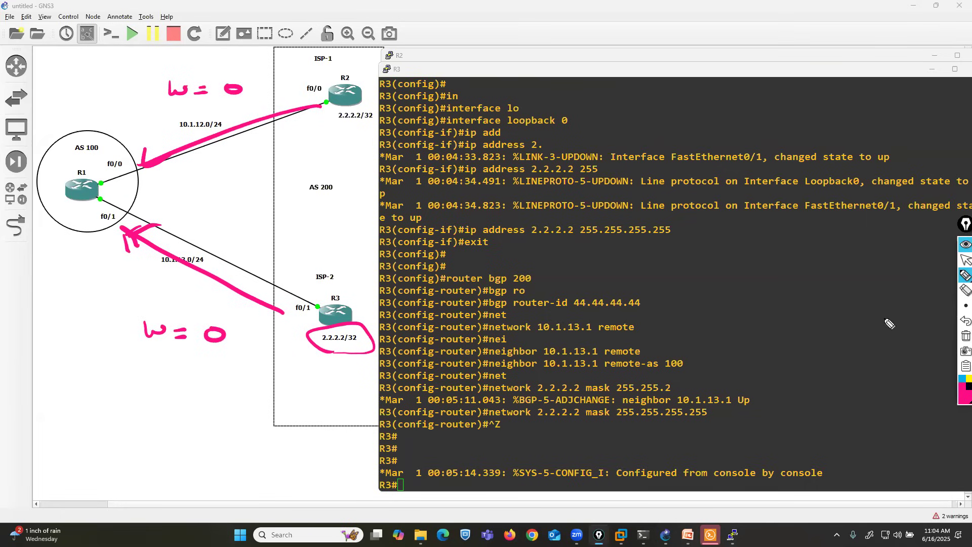
Step: Switch to the PowerPoint Weight Attribute slide and underline "Path with the highest weight" and "more desirable" in pink
click(964, 260)
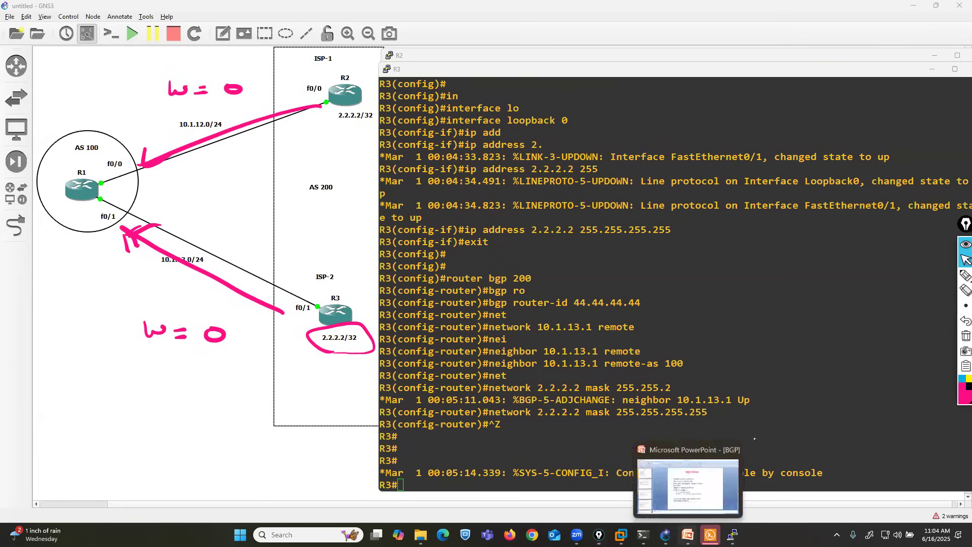
click(686, 532)
click(965, 275)
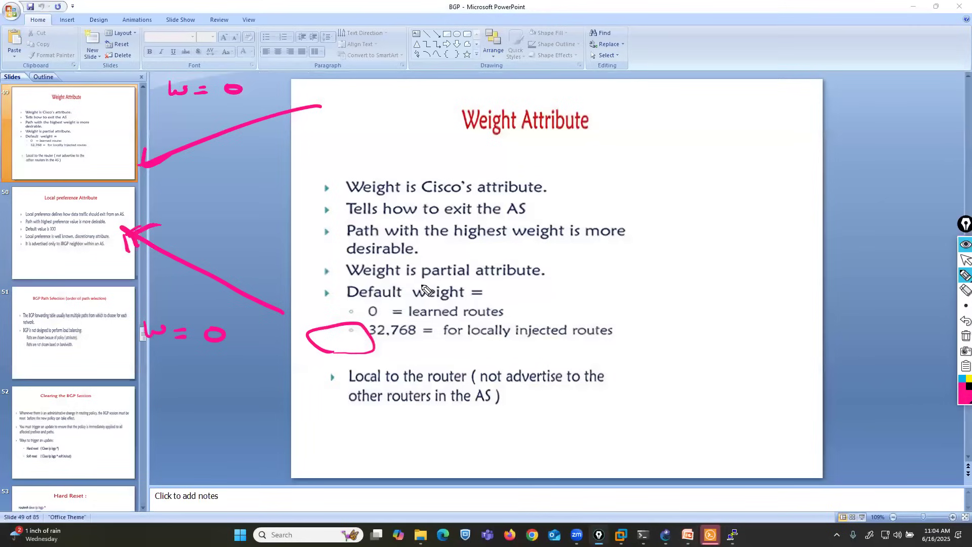
drag(341, 241, 622, 245)
drag(346, 264, 409, 265)
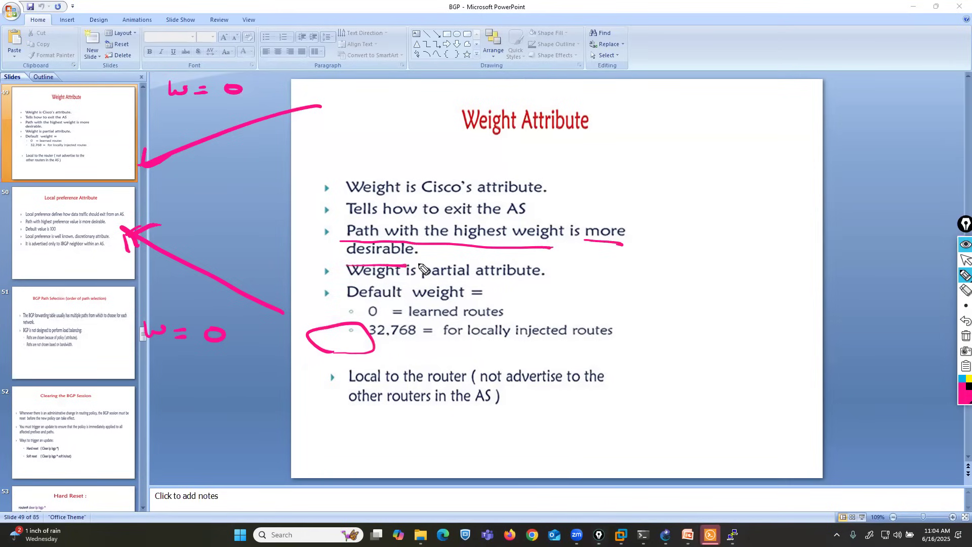
click(965, 259)
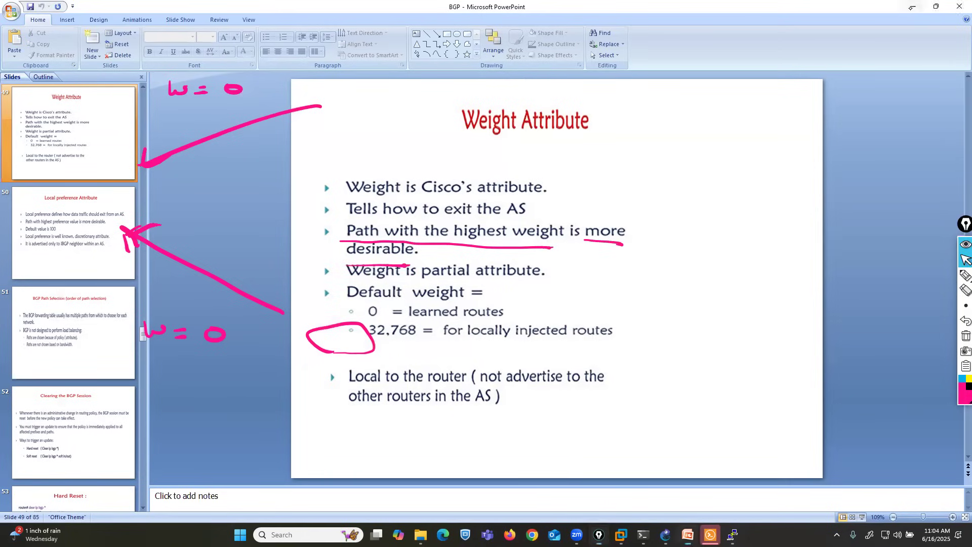
Step: Return to the GNS3 topology and erase the 0 from the weight note beside the R3–R1 link
click(909, 7)
click(934, 277)
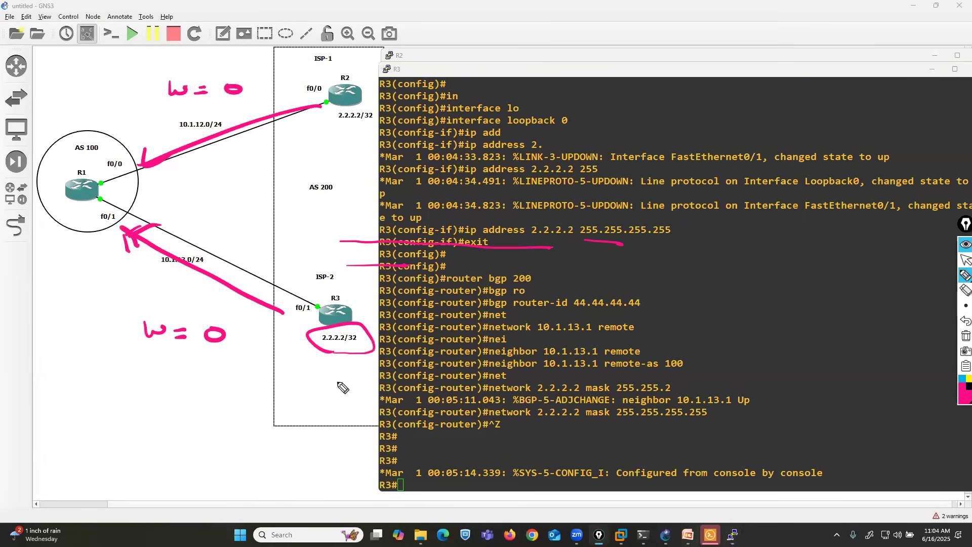
click(965, 290)
click(217, 339)
Step: Write 500 in dark magenta as the R3 link's weight, box the note, and return to the normal pointer
mouse_move(964, 278)
click(935, 280)
mouse_move(960, 397)
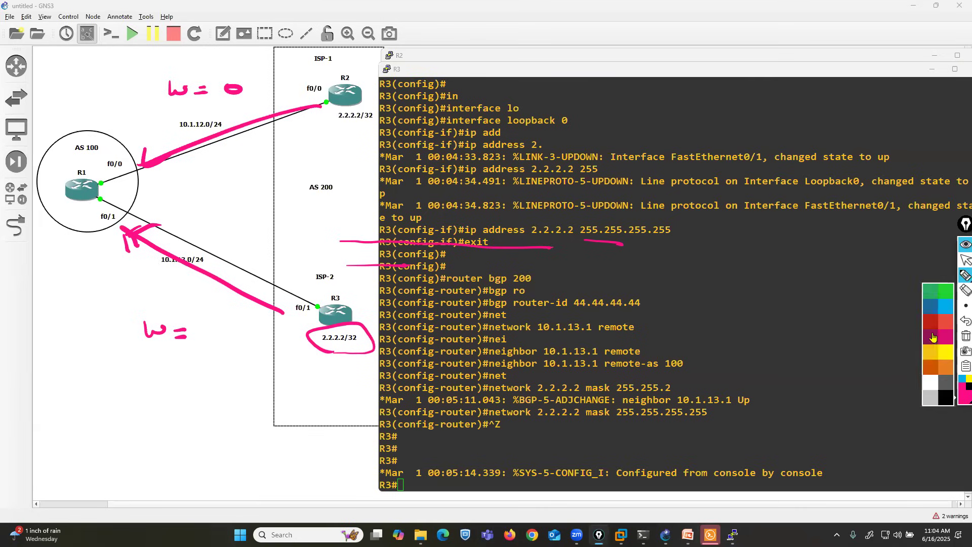
click(933, 338)
mouse_move(215, 327)
mouse_down()
mouse_move(207, 350)
mouse_move(200, 348)
mouse_up()
drag(217, 337, 235, 341)
mouse_move(255, 346)
mouse_down()
mouse_move(192, 313)
mouse_move(129, 361)
mouse_move(257, 364)
mouse_move(255, 336)
mouse_up()
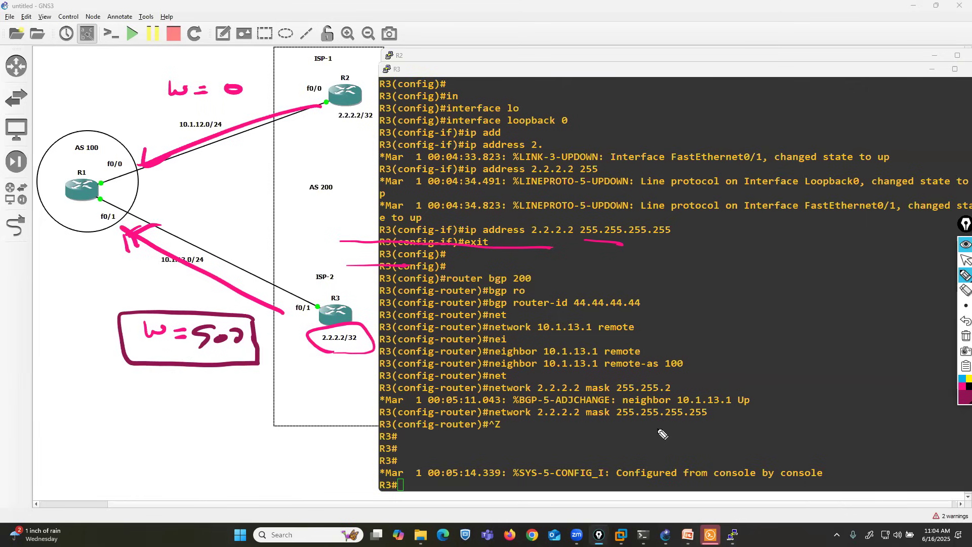
click(965, 260)
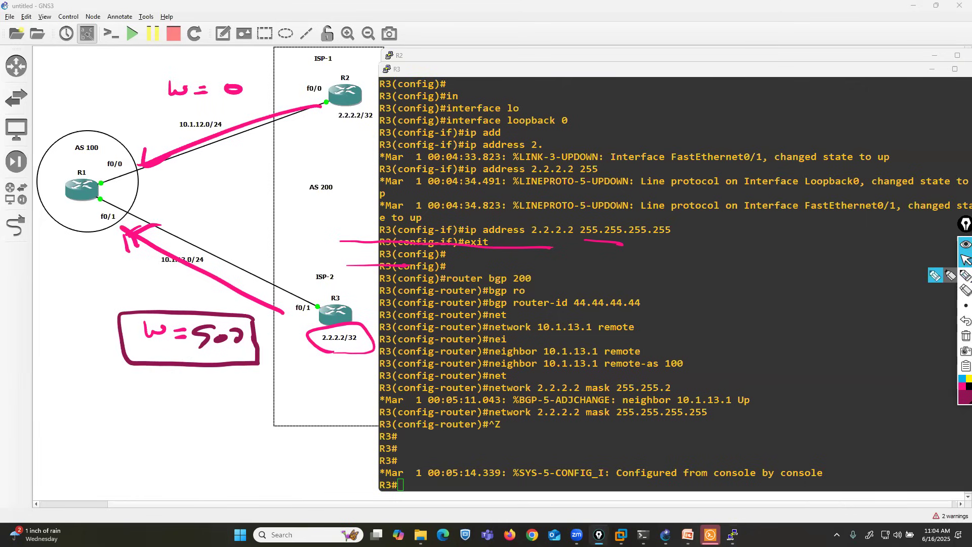
Step: Bring up the R1 console beside the topology and enter router configuration mode for BGP 100
mouse_move(732, 534)
click(645, 483)
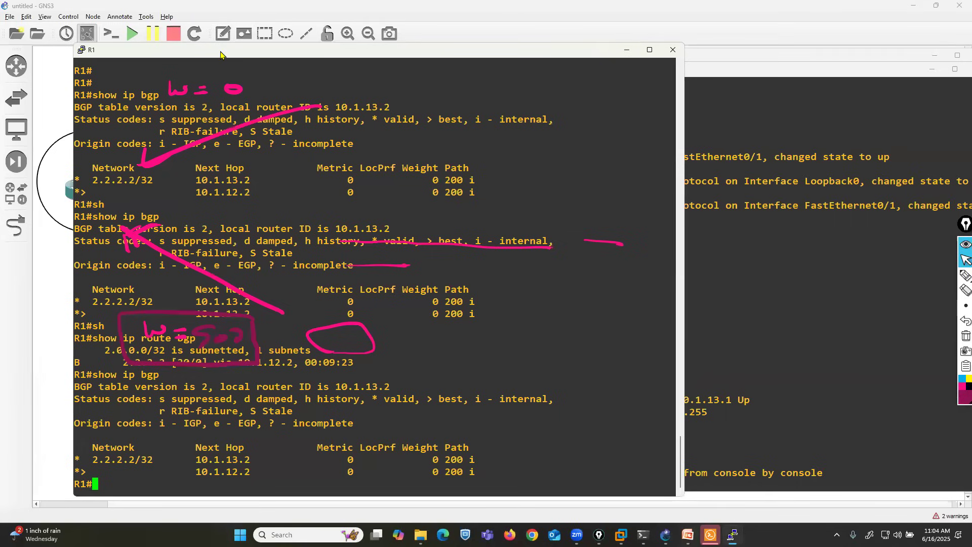
drag(221, 52, 520, 53)
text(conf)
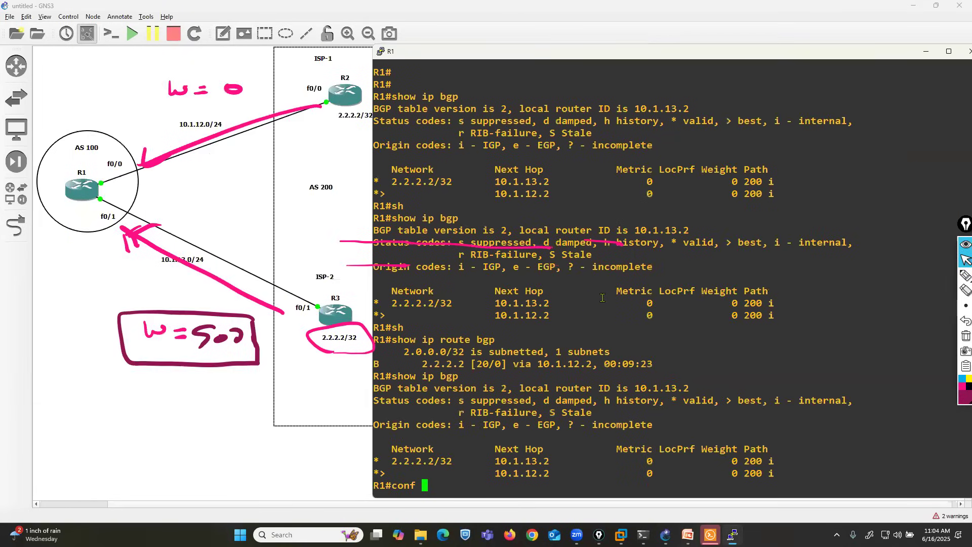
key(Return)
text(router)
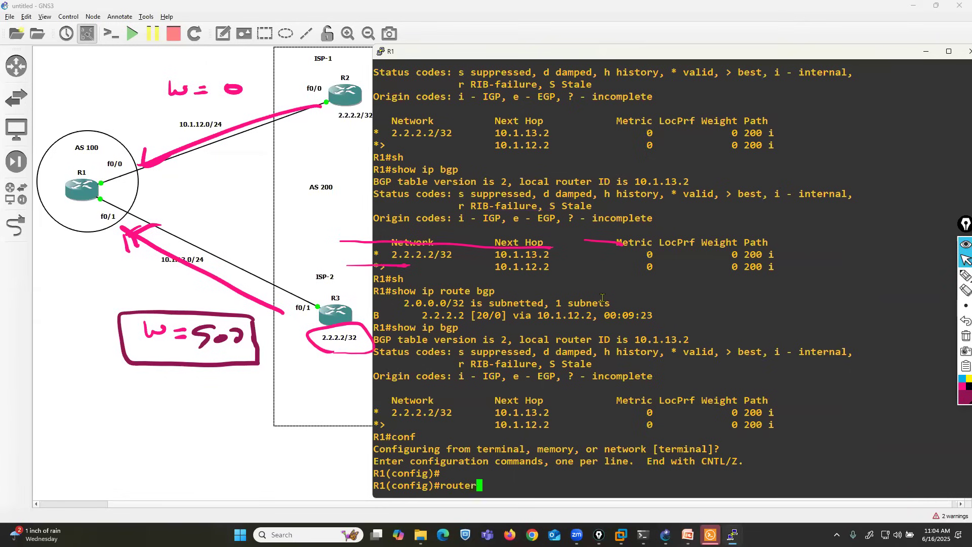
text( bgp 100)
key(Return)
Step: List all available options of the neighbor 10.1.13.2 command on R1
text(nei)
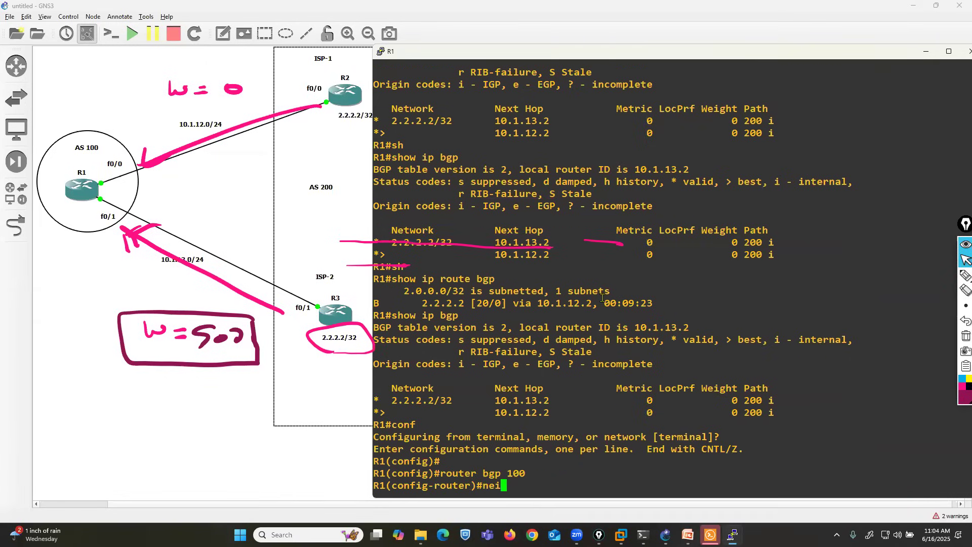
key(Tab)
text(10.1.13.2)
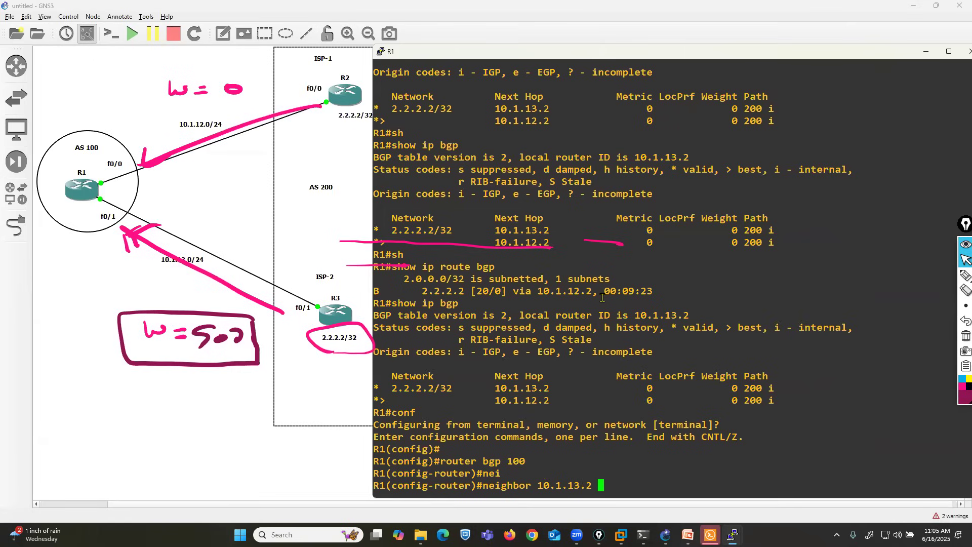
text(?)
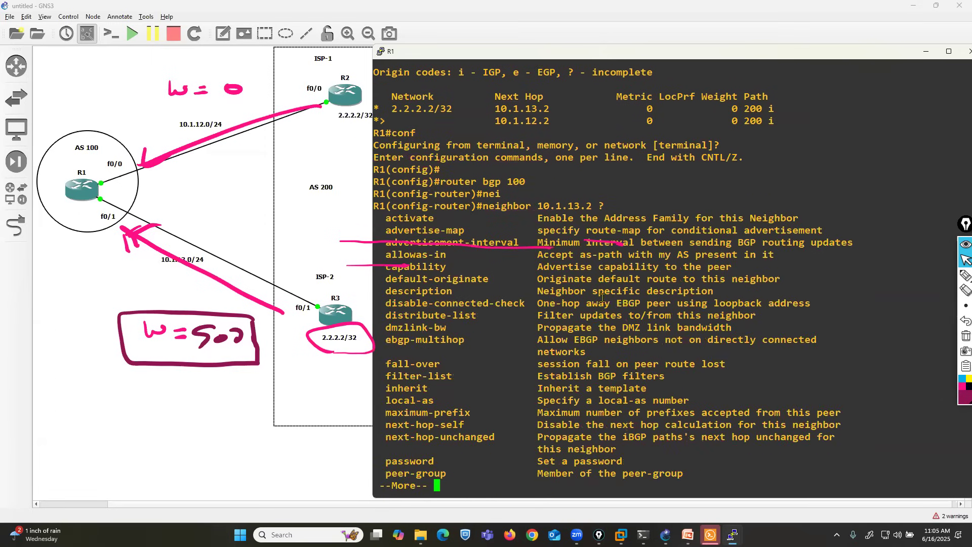
key(space)
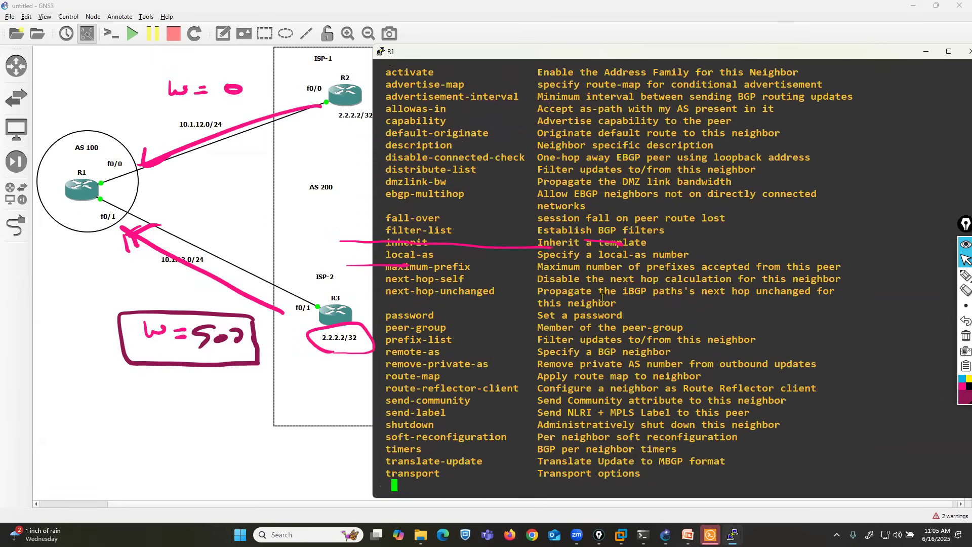
key(Return)
key(Return)
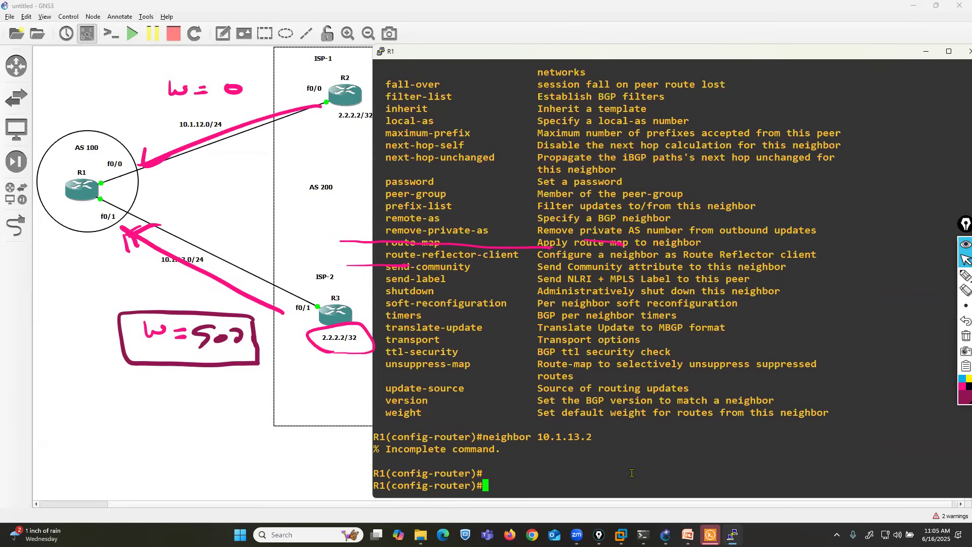
Step: Check the allowed weight range and set the weight for neighbor 10.1.13.2 to 500
key(Up)
text(we)
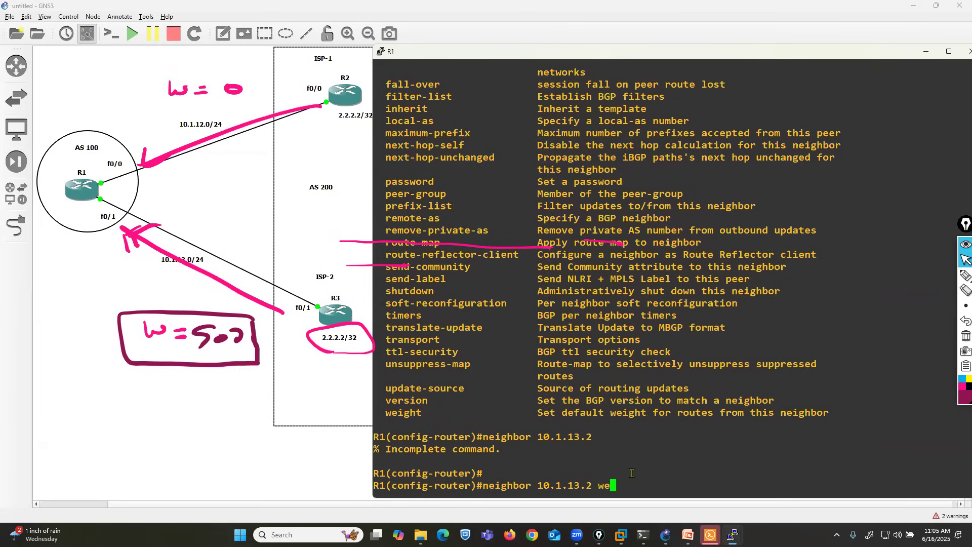
key(Tab)
text(?)
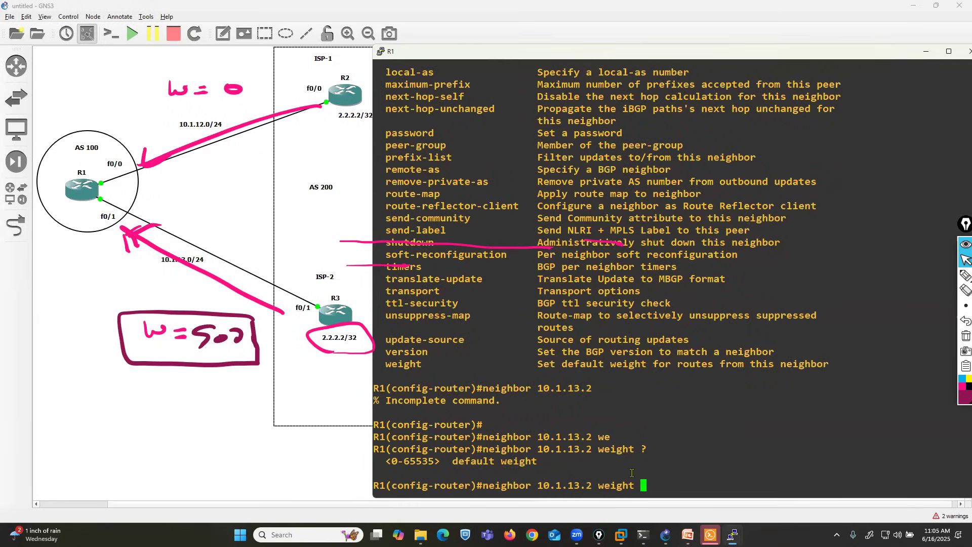
text(500)
key(Return)
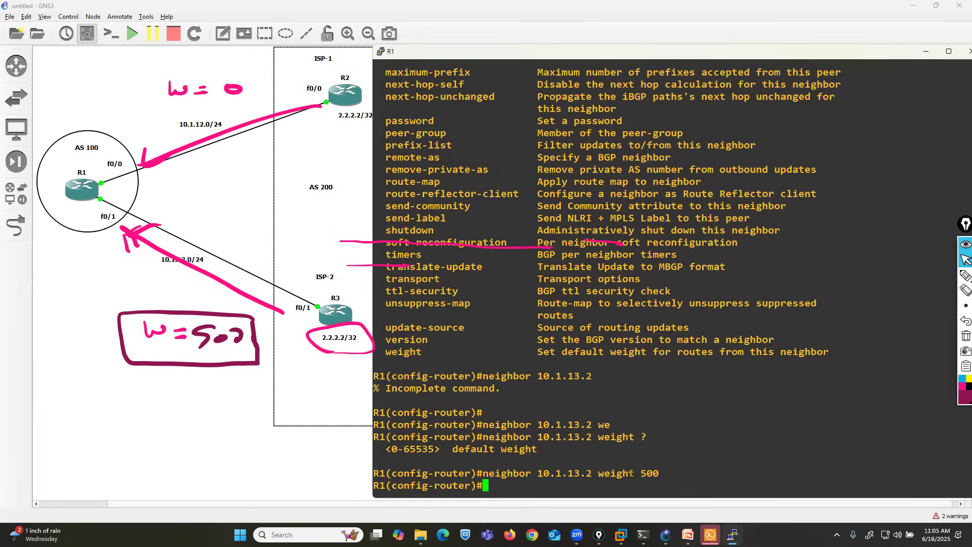
Step: Leave configuration mode on R1 and reset all BGP sessions with clear ip bgp *
key(ctrl+z)
key(Return)
key(Return)
key(Return)
key(Return)
text(cl)
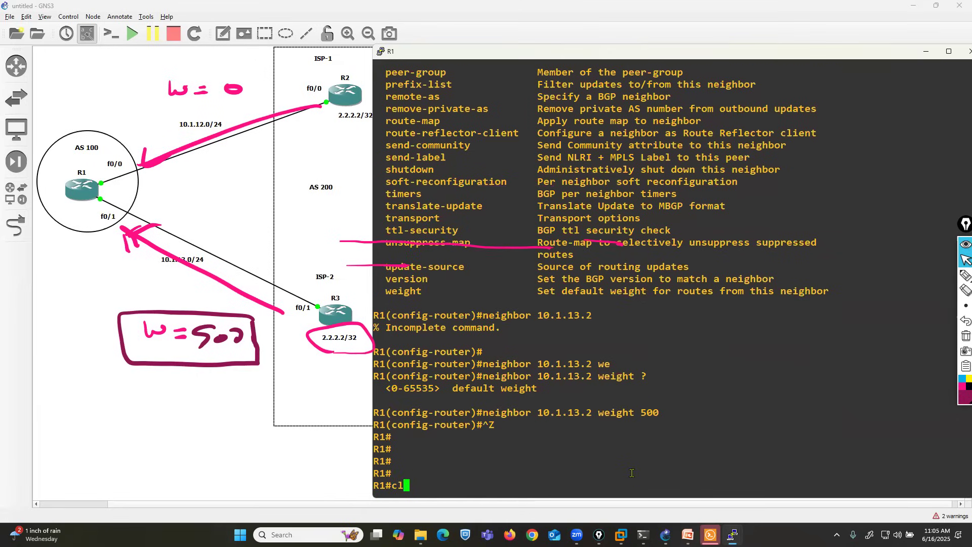
text(ear ip)
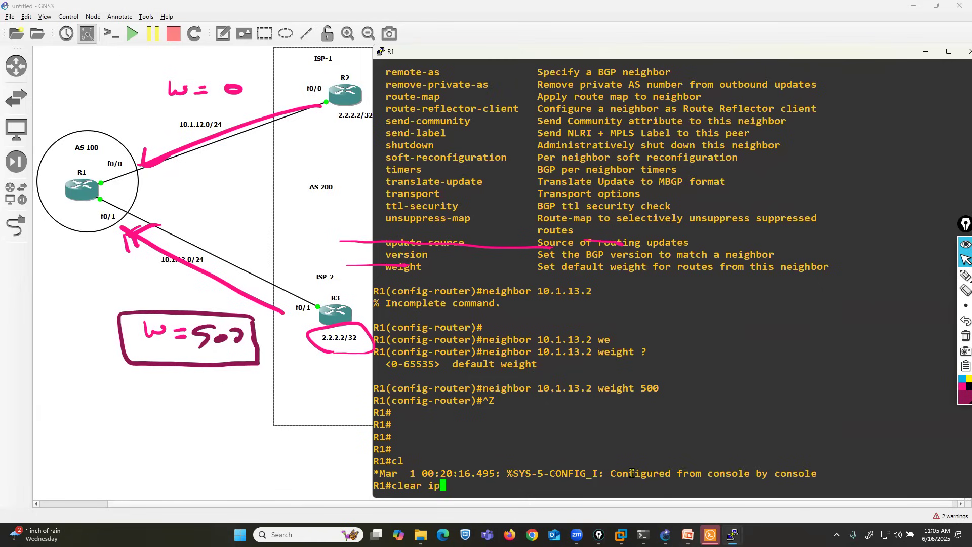
text( bgp *)
key(Return)
key(Return)
key(Return)
key(Return)
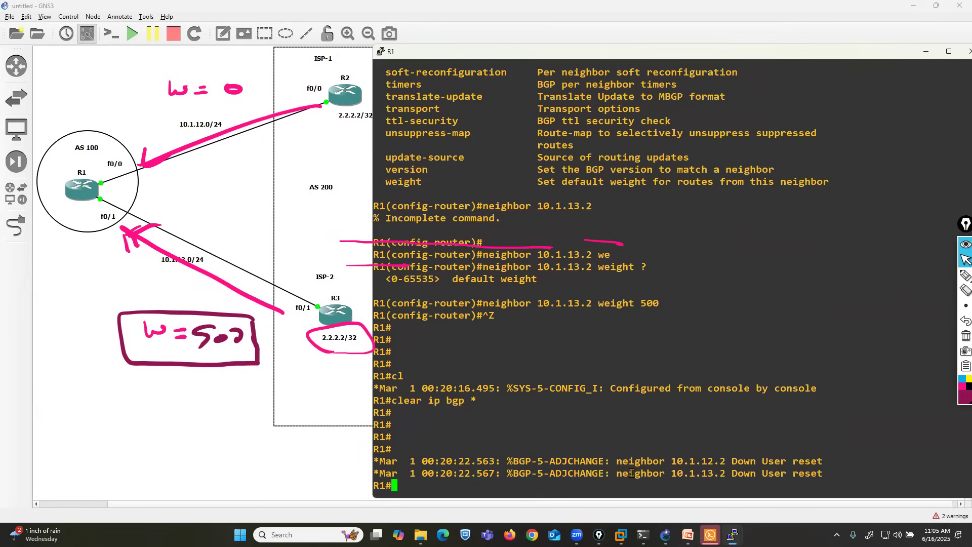
key(Return)
key(Return)
key(Return)
key(Return)
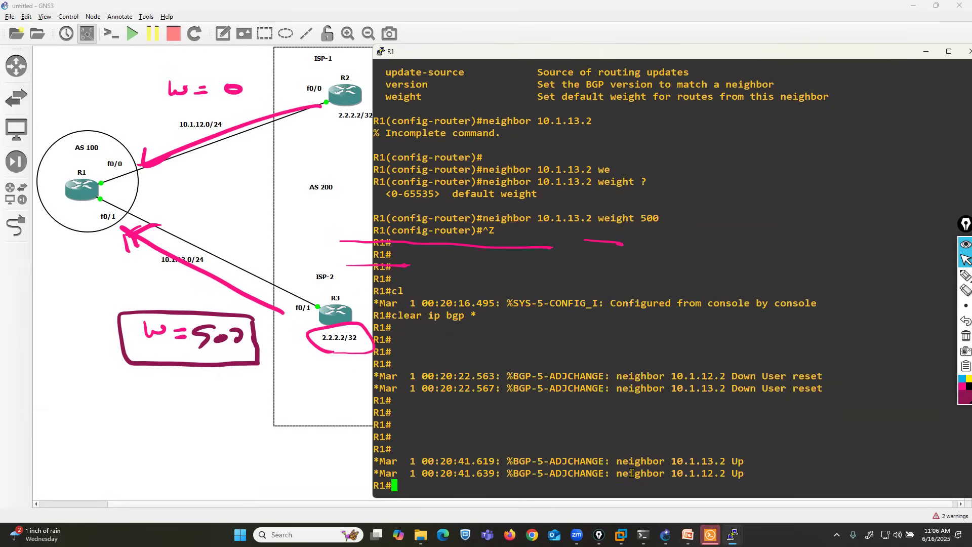
Step: Show the BGP neighbor summary on R1 with show ip bgp summary
text(sh)
key(Tab)
text(ip bgp s)
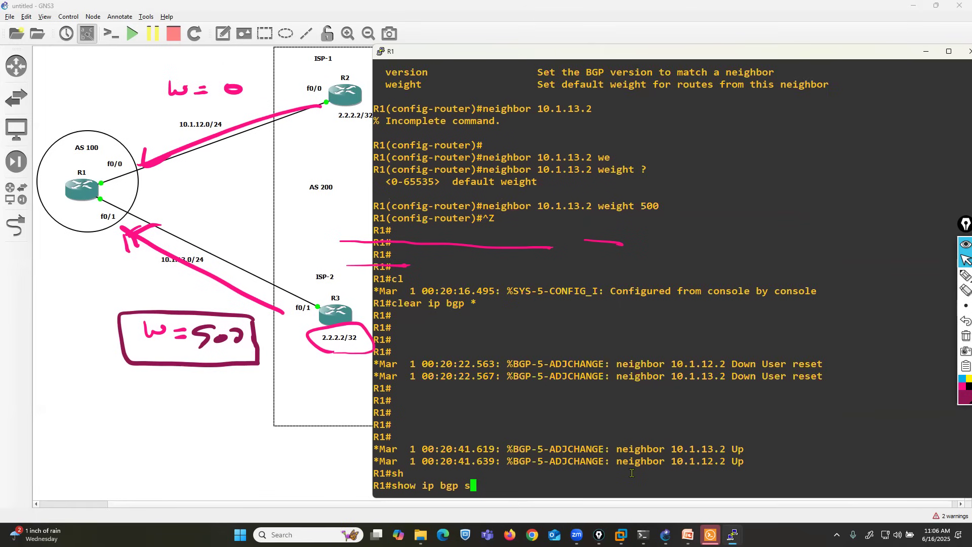
key(Tab)
key(Return)
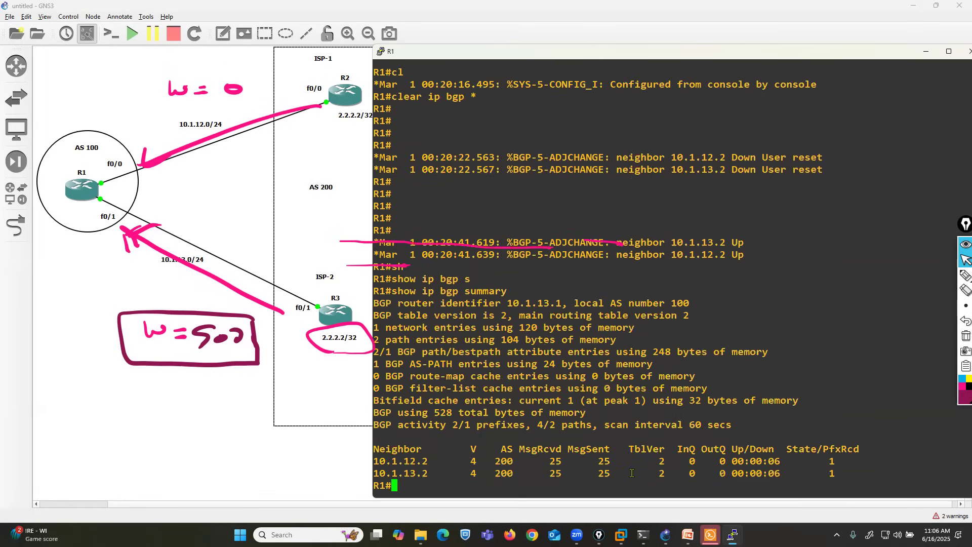
Step: Display R1's BGP table again with show ip bgp to check the path weights
key(Return)
key(Return)
key(Return)
key(Return)
key(Up)
key(Up)
key(Up)
key(Up)
key(Return)
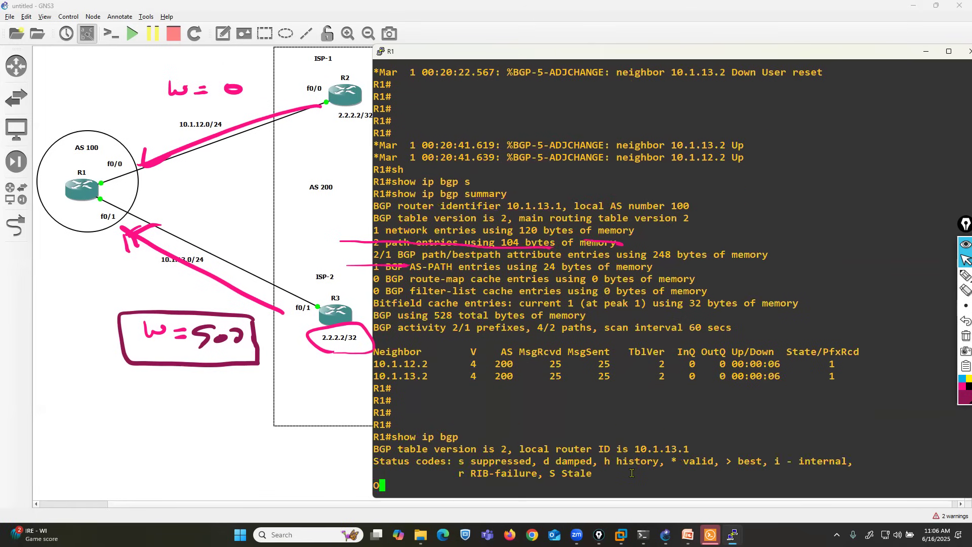
mouse_move(944, 276)
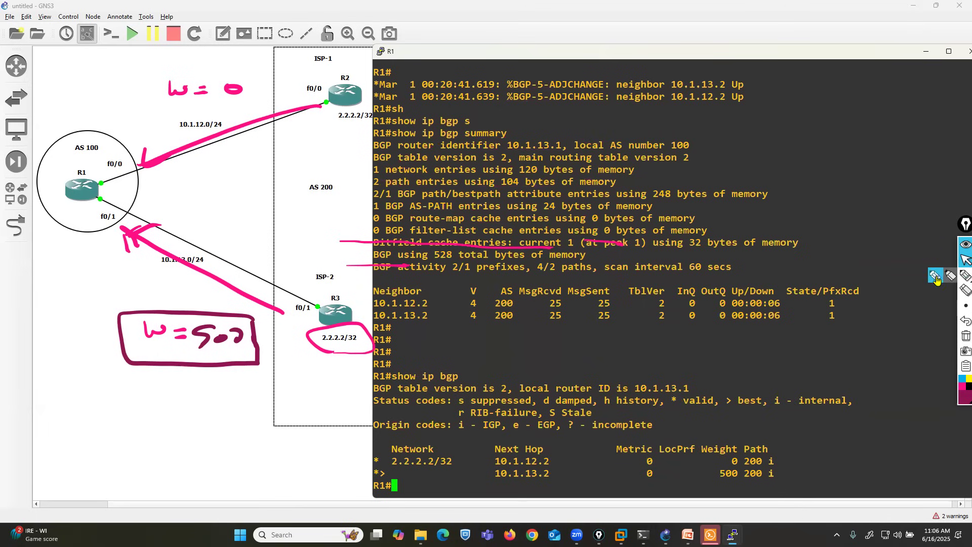
Step: Mark the 10.1.13.2 path in R1's BGP table with the pen, underlining its row and boxing its next hop
click(942, 276)
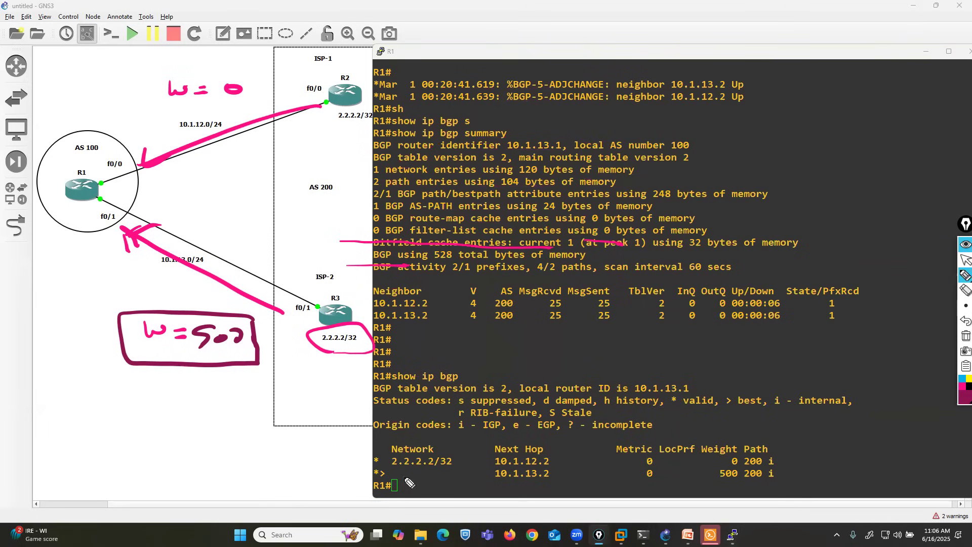
drag(393, 473, 489, 468)
click(961, 387)
mouse_move(490, 467)
mouse_down()
mouse_move(533, 485)
mouse_move(562, 473)
mouse_up()
mouse_move(569, 475)
mouse_down()
mouse_move(650, 483)
mouse_move(718, 474)
mouse_up()
click(964, 260)
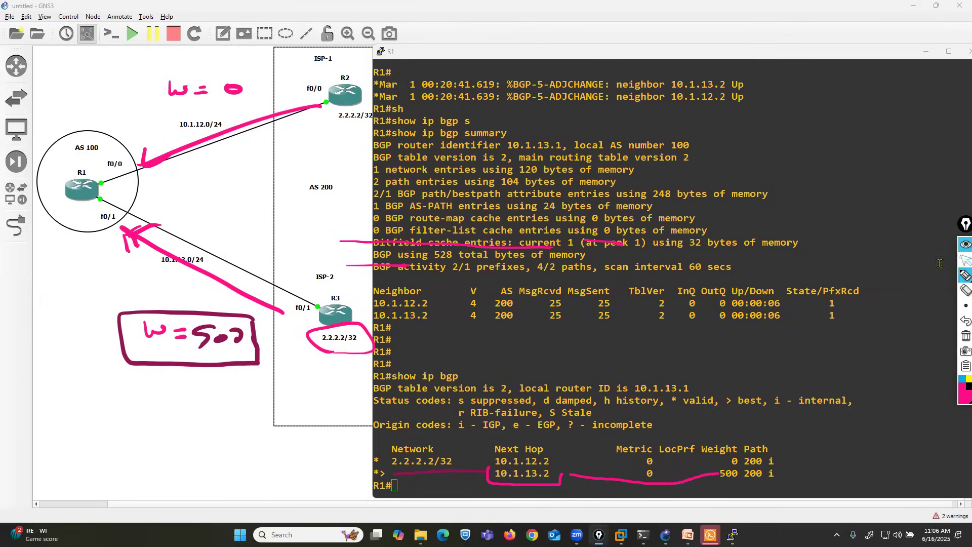
Step: Review the earlier best path via 10.1.12.2 and the earlier BGP route to 2.2.2.2 in R1's console output
scroll(679, 346, up, 20)
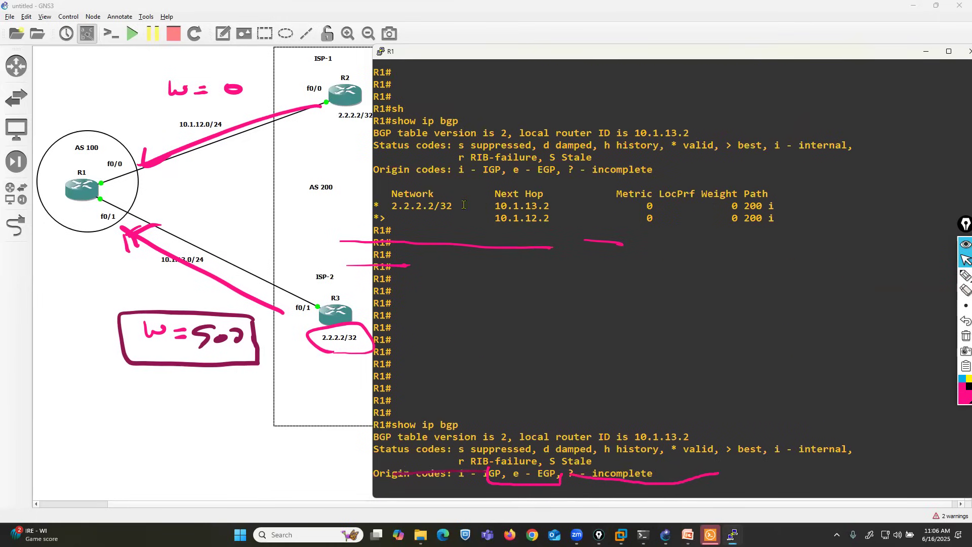
drag(379, 217, 577, 218)
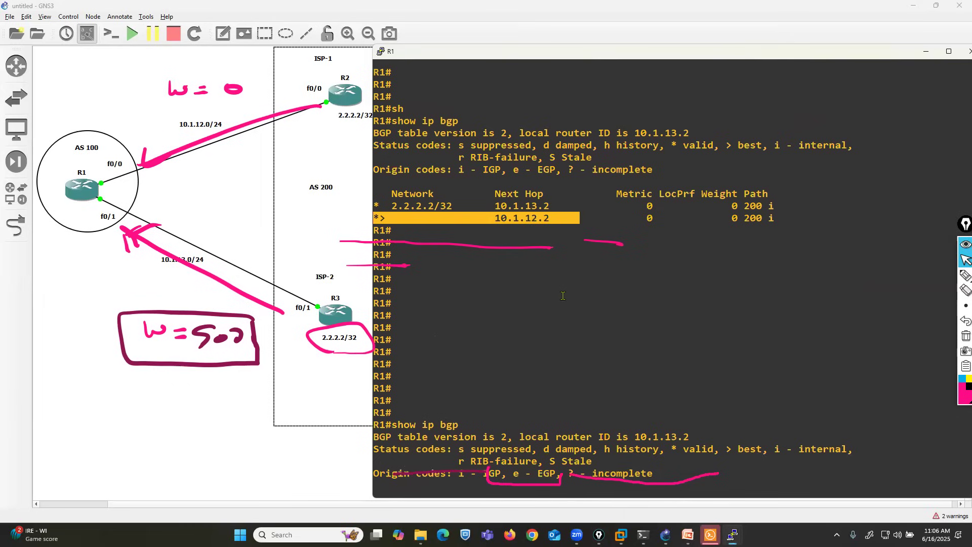
scroll(563, 295, down, 6)
scroll(563, 296, down, 6)
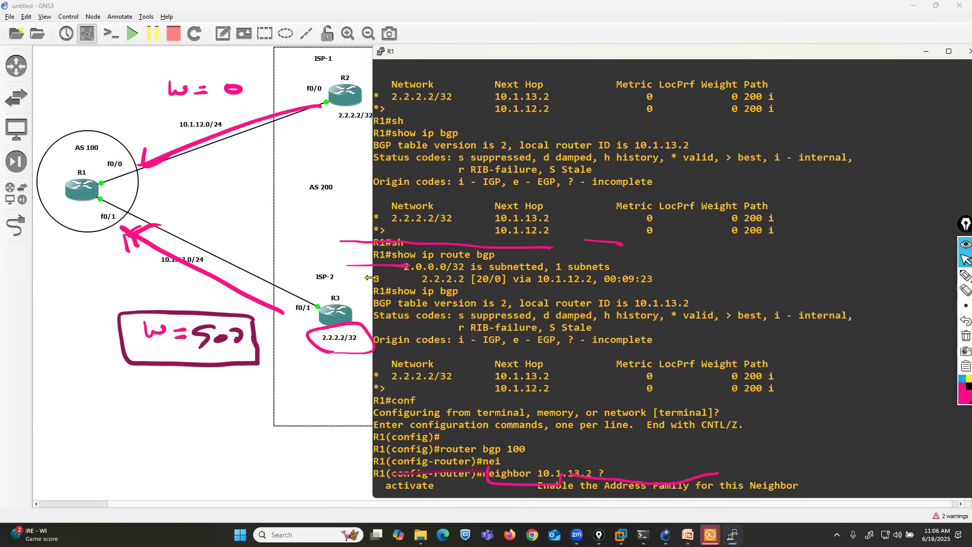
drag(375, 278, 654, 280)
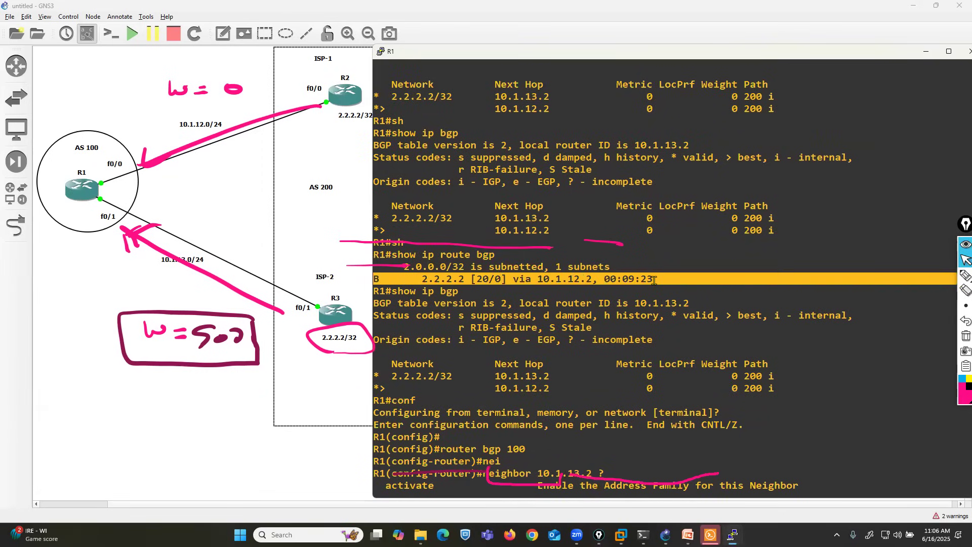
scroll(648, 355, down, 20)
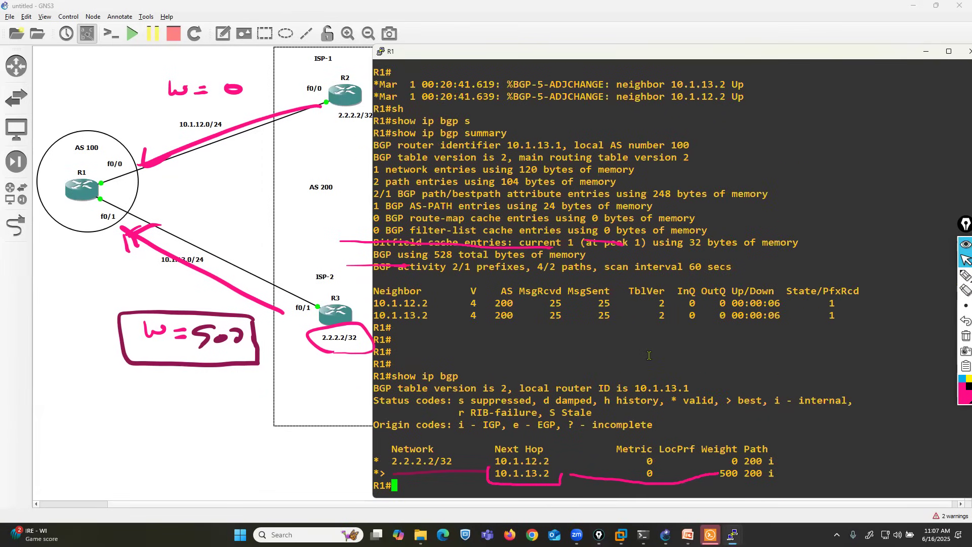
Step: Mark the status symbols beside both paths and outline the 10.1.13.2 path with weight 500 in blue
mouse_move(965, 275)
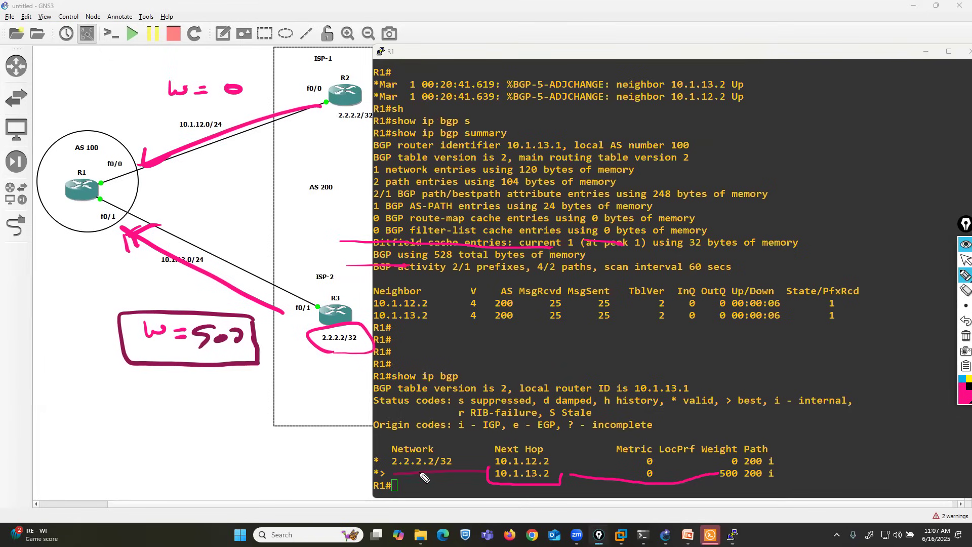
mouse_move(346, 459)
mouse_down()
mouse_move(354, 459)
mouse_move(344, 468)
mouse_move(366, 466)
mouse_move(366, 480)
mouse_up()
click(961, 378)
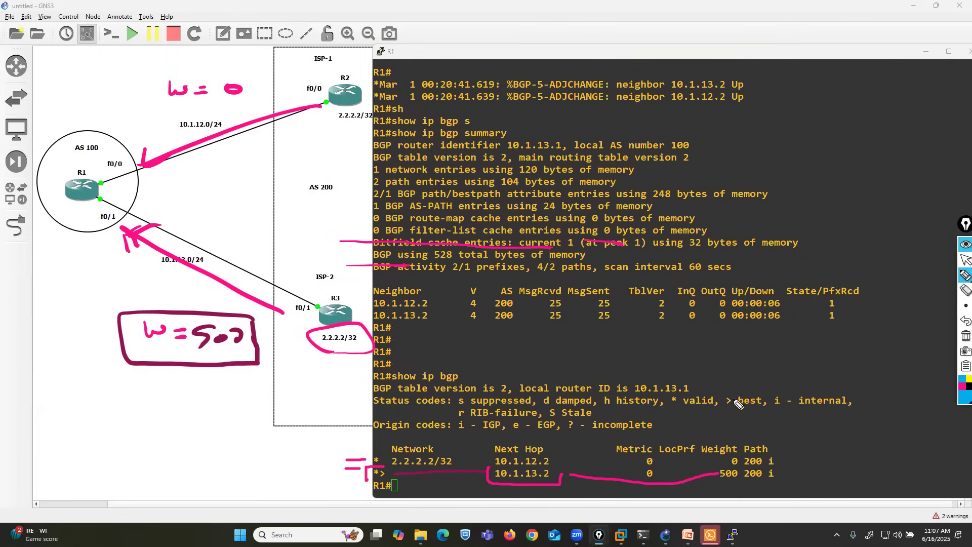
mouse_move(380, 466)
mouse_down()
mouse_move(390, 484)
mouse_move(740, 487)
mouse_move(743, 470)
mouse_move(374, 472)
mouse_up()
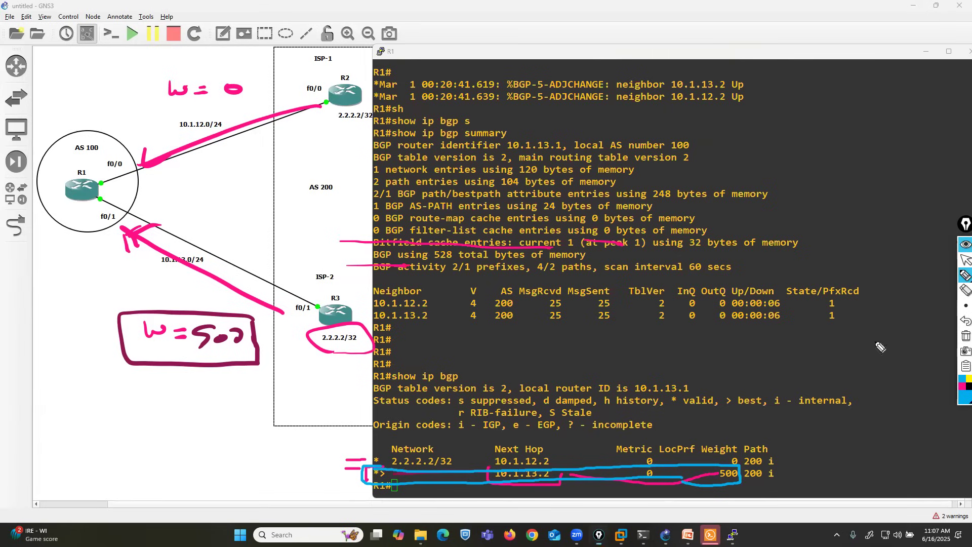
Step: Erase the pen marks around the path rows of R1's BGP table
click(960, 264)
click(964, 291)
mouse_move(436, 482)
mouse_down()
mouse_move(427, 498)
mouse_move(357, 473)
mouse_move(457, 486)
mouse_move(678, 470)
mouse_up()
click(965, 260)
Step: Display R1's BGP routes with show ip route bgp and highlight the route to 2.2.2.2
click(759, 321)
key(Up)
key(Up)
key(Up)
key(Up)
key(Up)
key(Up)
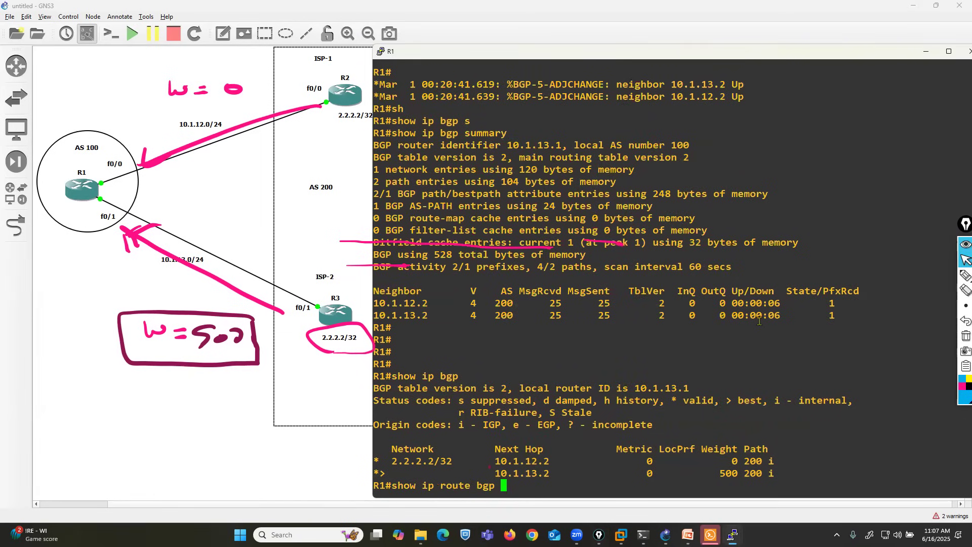
key(Return)
drag(376, 473, 623, 472)
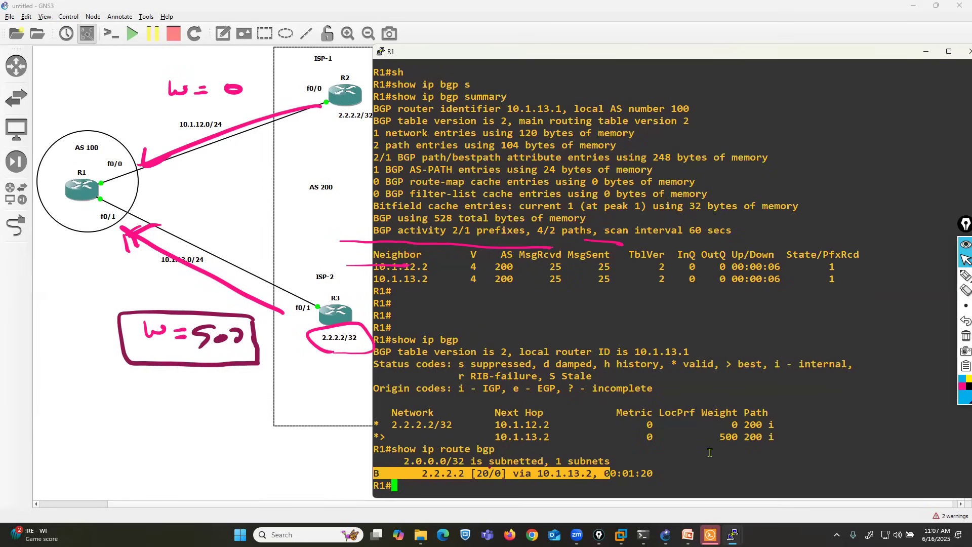
Step: Switch to R3's console and enter global configuration mode
click(732, 535)
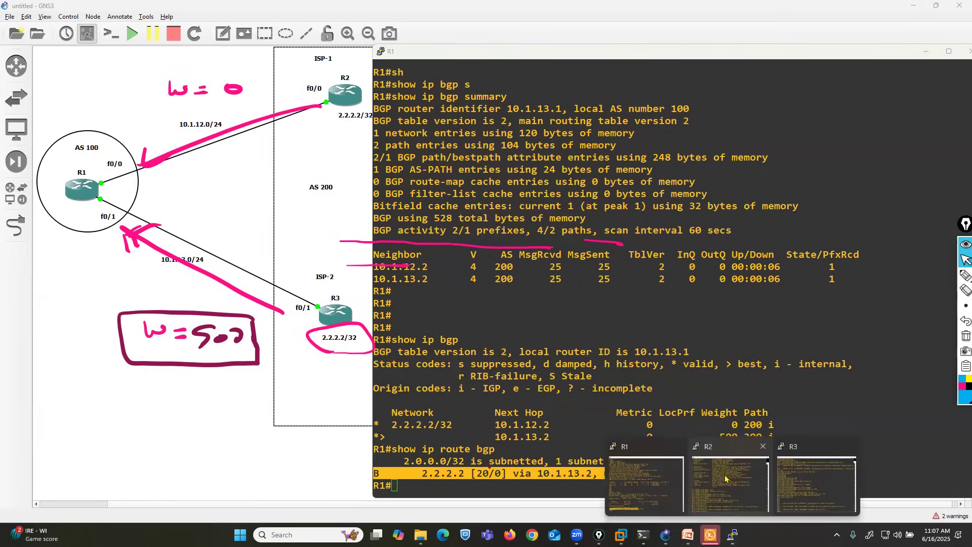
click(816, 480)
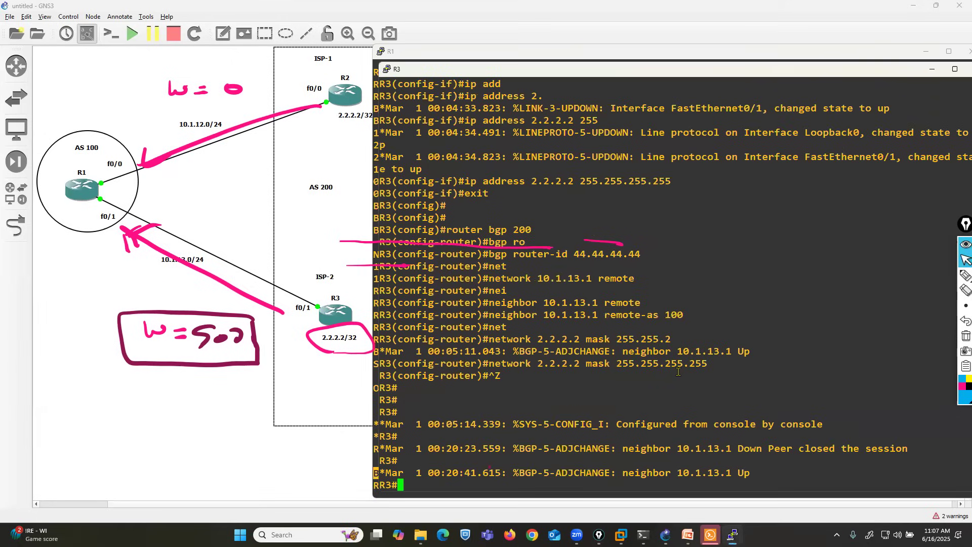
text(conf t)
key(Return)
key(Return)
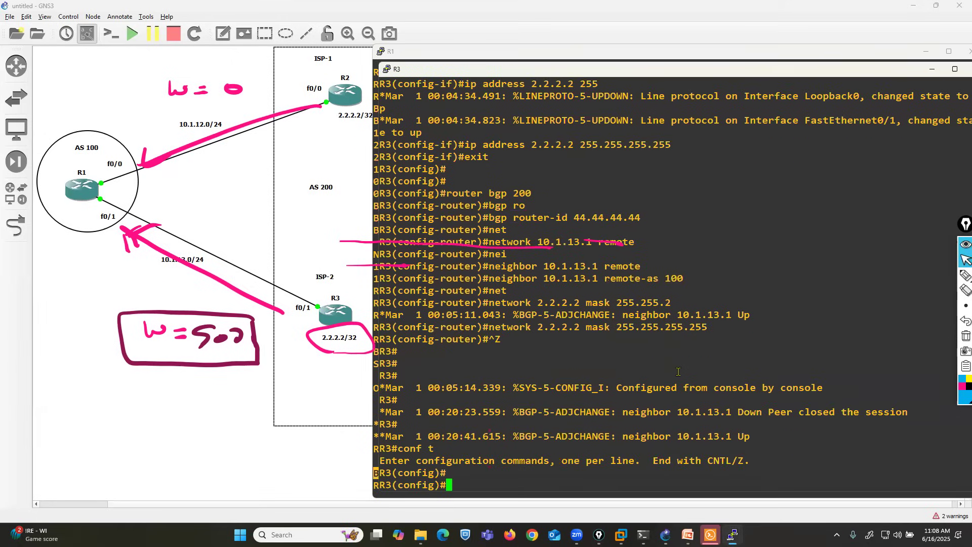
Step: Create interface loopback 1 on R3 with IP address 22.22.22.22 255.255.255.255 and exit interface configuration
text(in)
key(Tab)
text(lo)
key(Tab)
text(1)
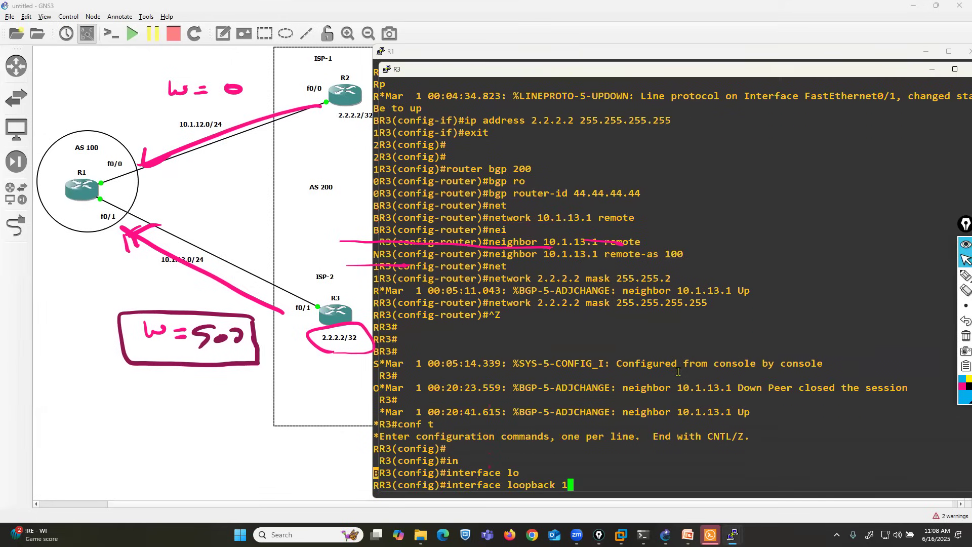
key(Return)
text(ip add)
key(Tab)
text(22.22.22.22)
text( 255.255.255)
text(.22)
key(BackSpace)
text(55)
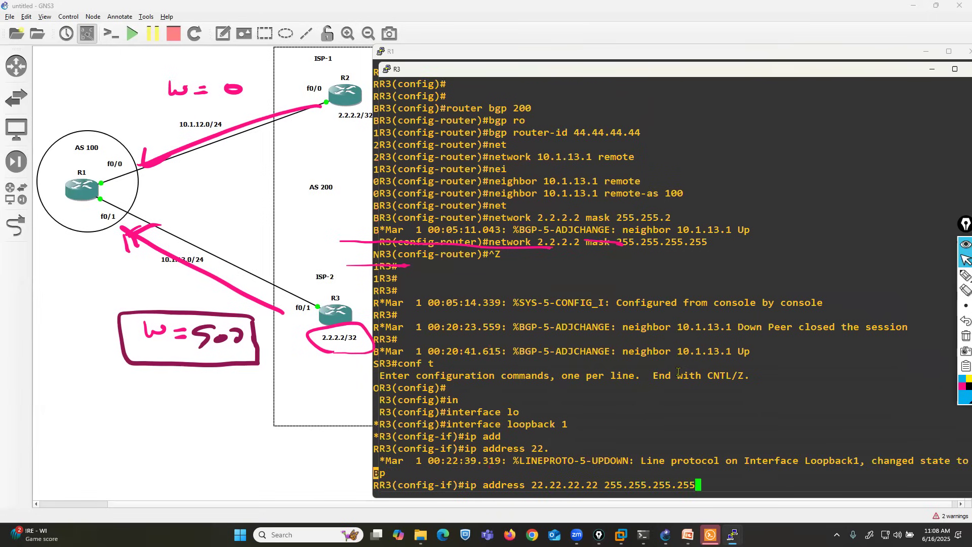
key(Return)
text(exit)
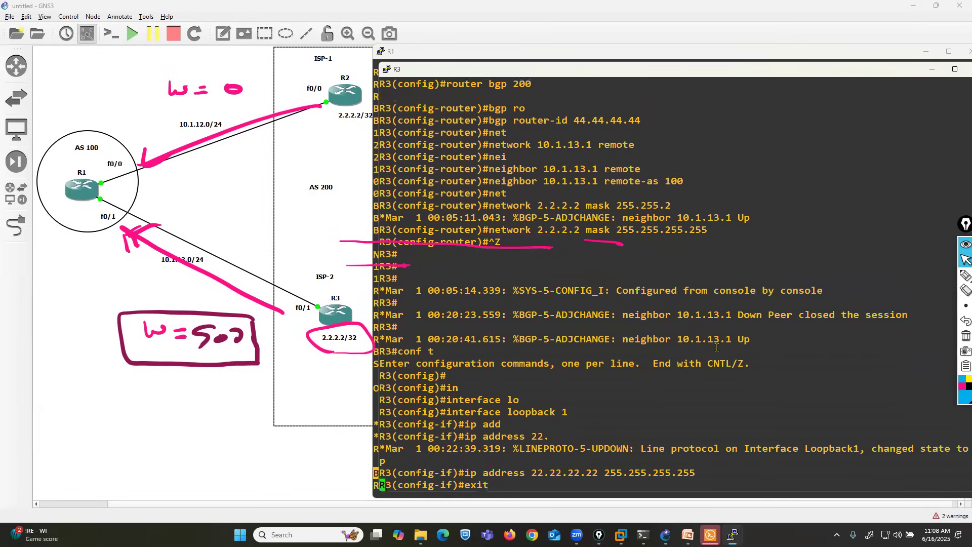
key(Return)
Step: Try to enter BGP configuration on R3 with router bgp 100
text(router bgp 100)
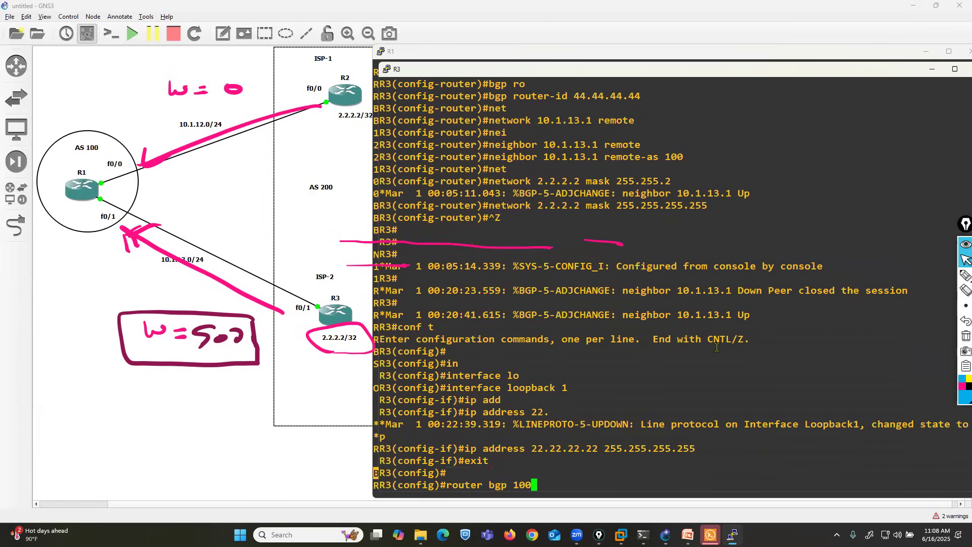
key(Return)
text(net)
key(BackSpace)
key(BackSpace)
key(BackSpace)
Step: Enter router bgp 200 on R3 and advertise network 22.22.22.22 mask 255.255.255.255
key(Up)
key(Left)
key(Left)
key(BackSpace)
text(2)
key(Return)
text(net)
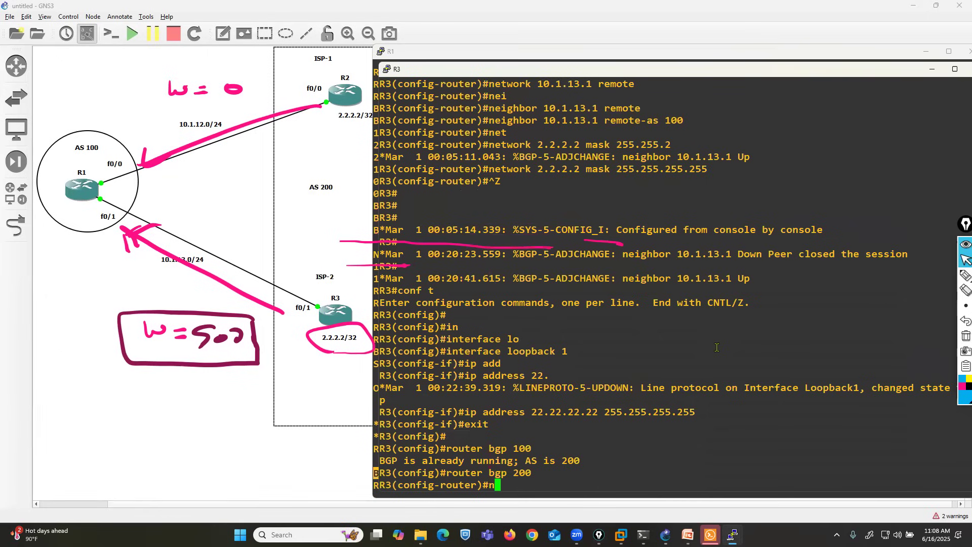
key(Tab)
text(22.22.22.)
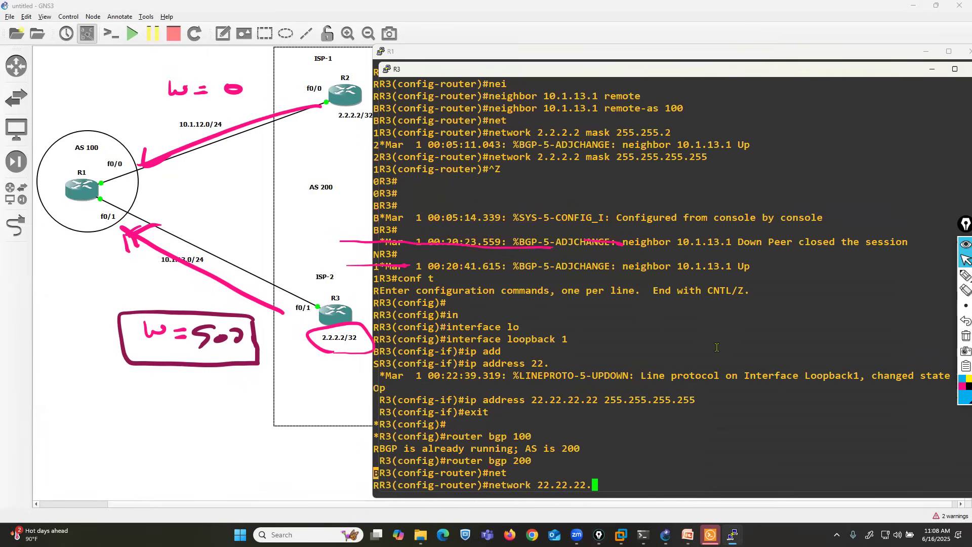
text(22 mask 255.255.255.255)
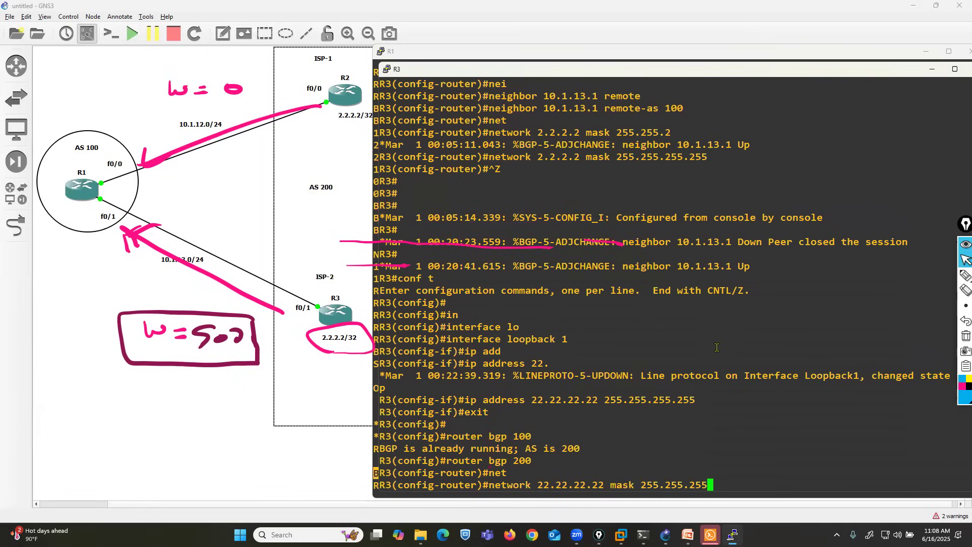
key(Return)
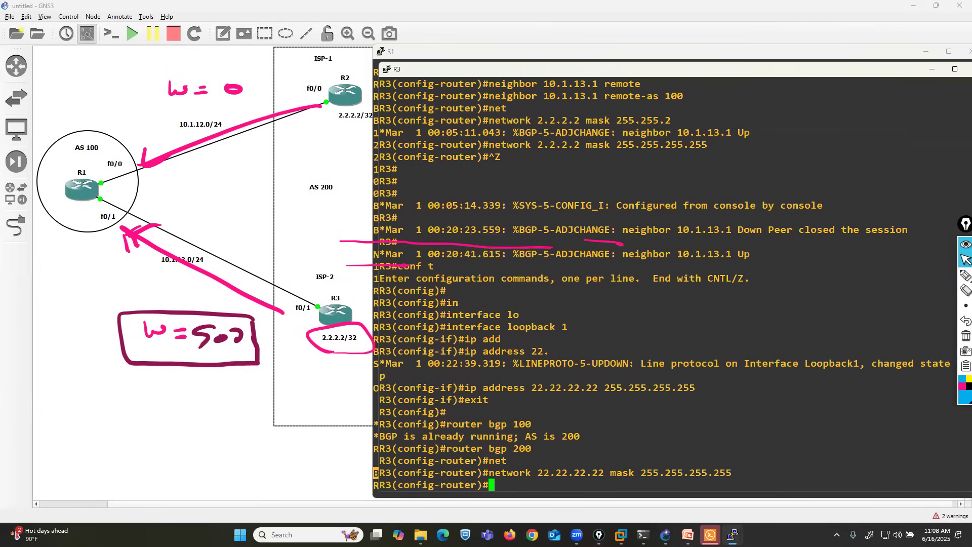
Step: Switch to R2's console and advertise network 22.22.22.22 mask 255.255.255.255 in its BGP configuration
mouse_move(732, 534)
click(728, 484)
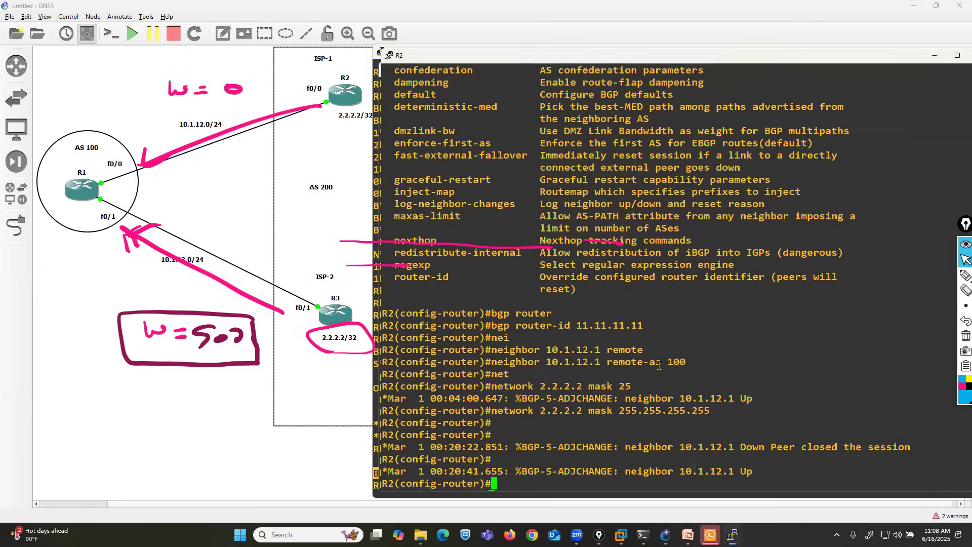
text(net)
key(Tab)
text(22.22.22.22 mask 255.2555.)
key(BackSpace)
key(BackSpace)
key(BackSpace)
text(5.255.)
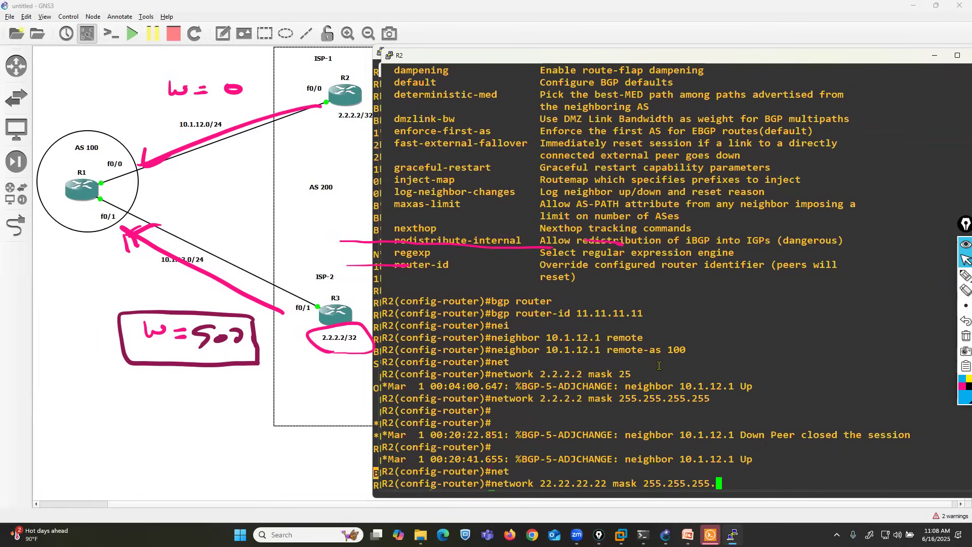
text(255)
key(Return)
Step: Exit BGP configuration on R2 and enter the command for interface loopback 2
text(er)#e)
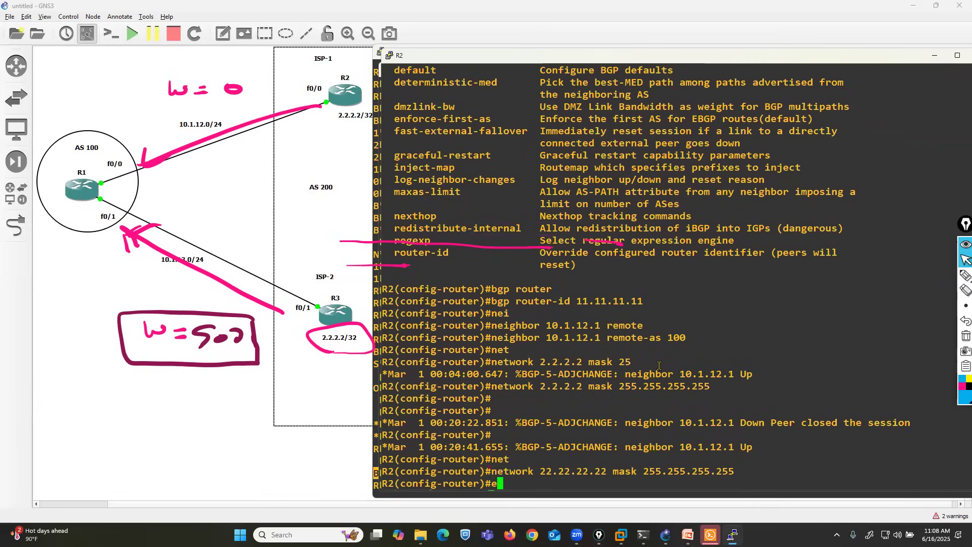
text(xit)
key(Return)
text(interface l)
key(Tab)
text(lo)
key(Tab)
text(2)
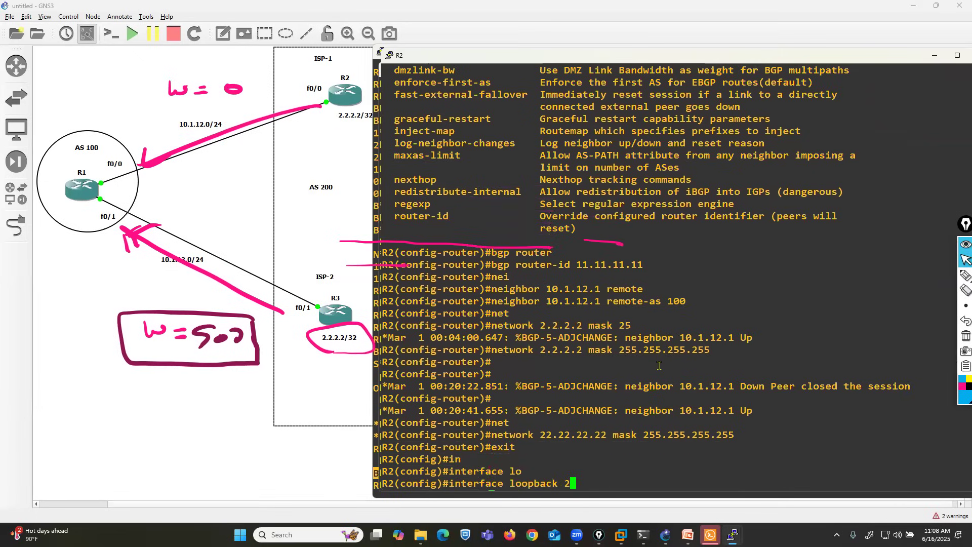
Step: Assign IP address 22.22.22.22 255.255.255.255 to loopback 2 on R2 and leave configuration mode
key(Return)
text(ip add)
key(Tab)
text(22.22.22.22 255.255.255.255)
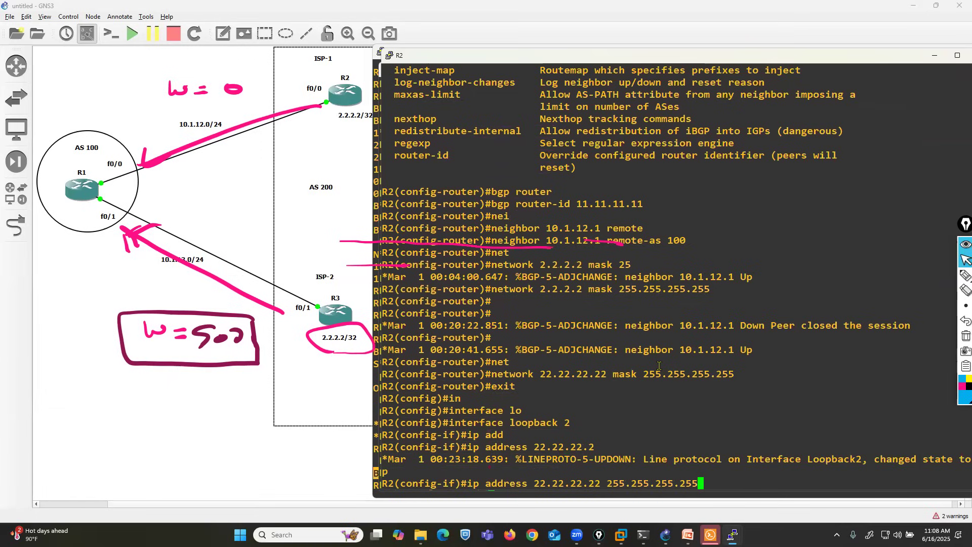
key(Return)
key(Return)
key(ctrl+z)
key(Return)
key(Return)
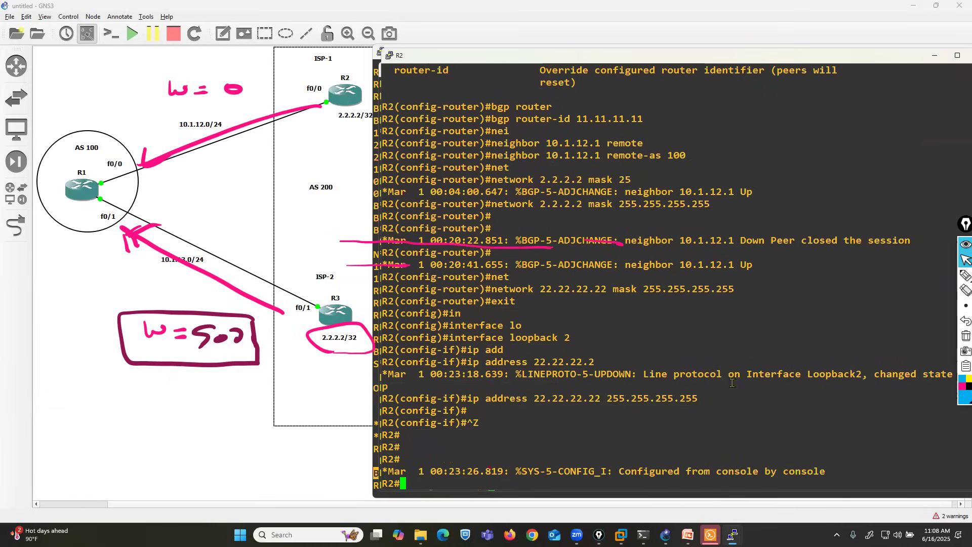
Step: Handwrite 22.22.22.22 in blue beneath the 2.2.2.2/32 labels of both R2 and R3 in the topology
click(965, 275)
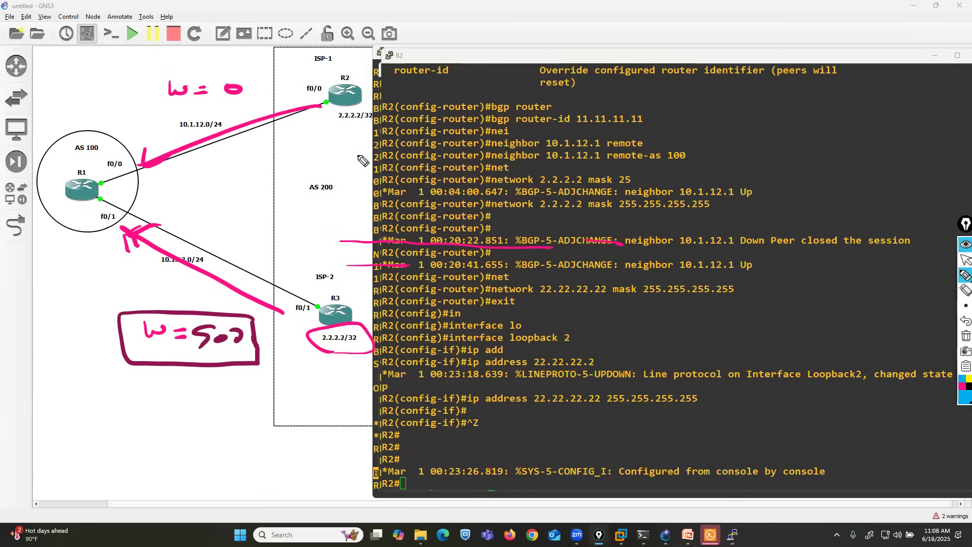
mouse_move(325, 128)
mouse_down()
mouse_move(335, 139)
mouse_move(438, 136)
mouse_move(428, 136)
mouse_up()
drag(448, 125, 476, 135)
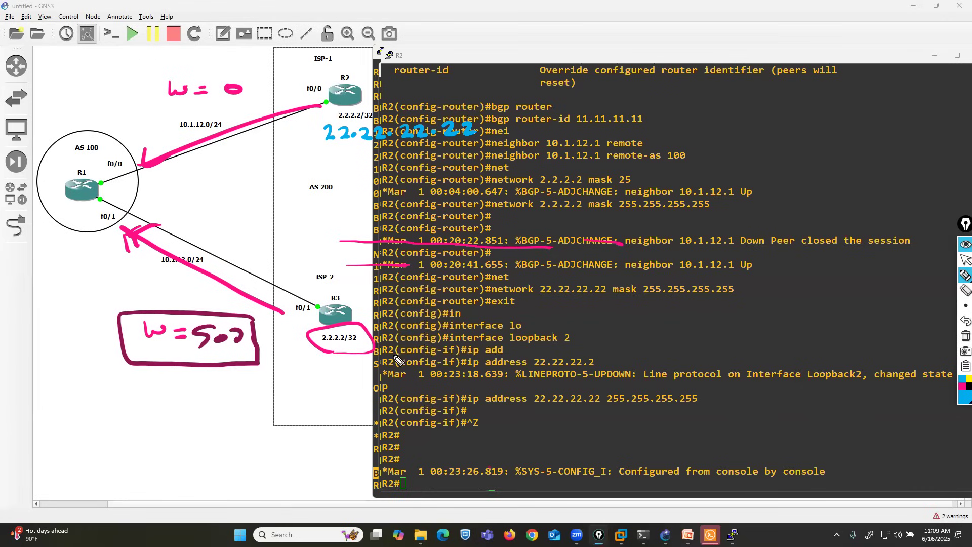
mouse_move(297, 358)
mouse_down()
mouse_move(309, 366)
mouse_move(462, 362)
mouse_up()
click(965, 260)
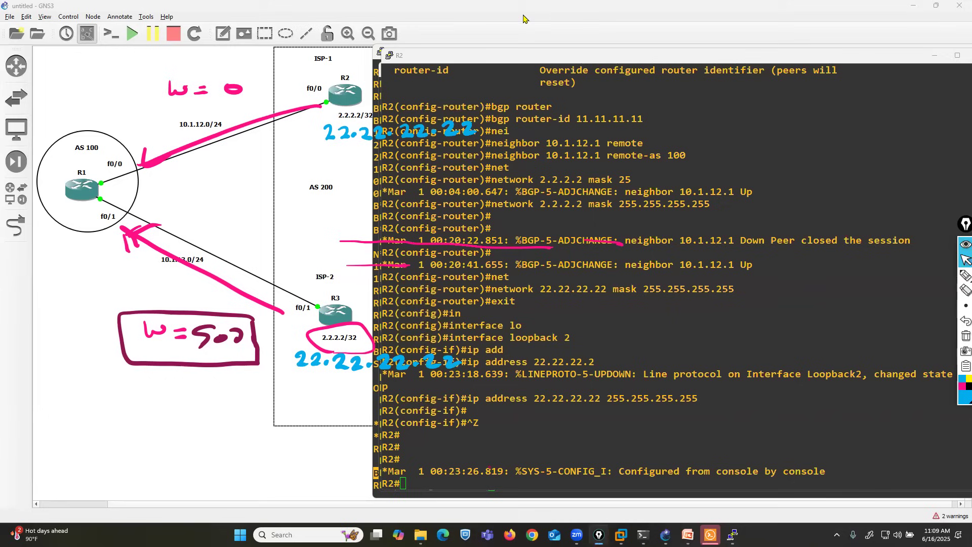
Step: Bring R1's console to the front, shift its window aside and add several blank prompt lines
click(596, 395)
click(732, 535)
click(644, 484)
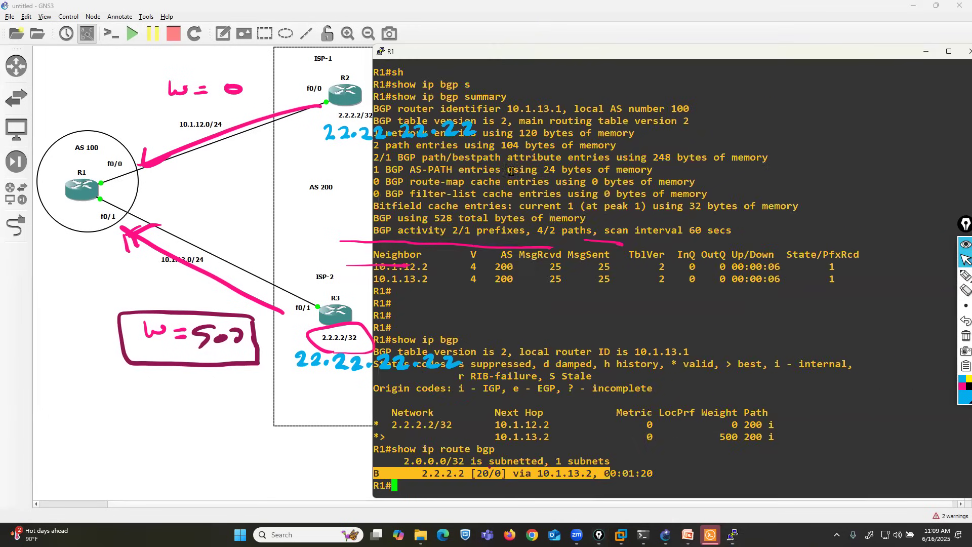
drag(585, 58, 617, 58)
key(ctrl+z)
key(Return)
key(Return)
key(Return)
Step: Display R1's BGP table with show ip bgp to check the paths to 22.22.22.22/32
key(Return)
key(Return)
key(Return)
key(Return)
key(Return)
key(Return)
key(Return)
key(Return)
key(Return)
key(Return)
key(Return)
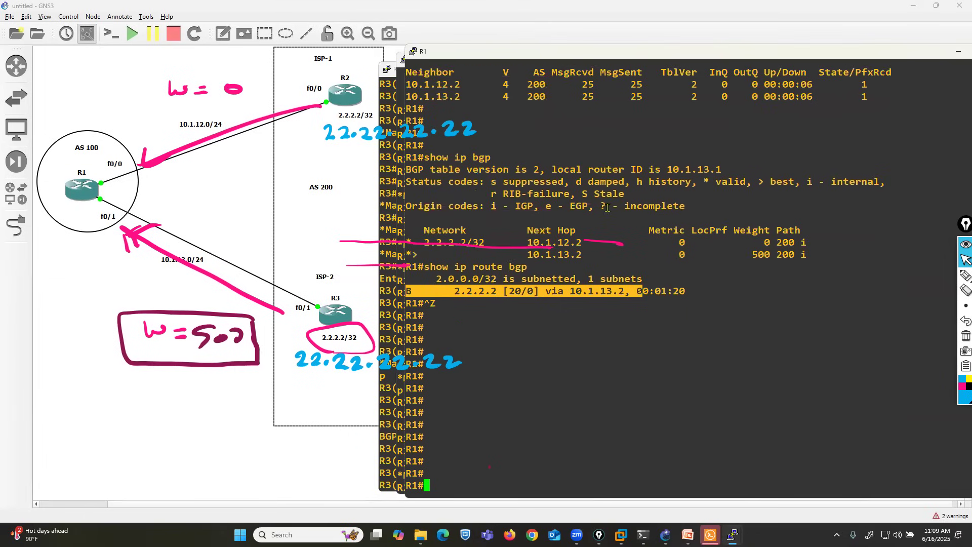
text(sh)
key(Return)
text(show ip bgp)
key(Return)
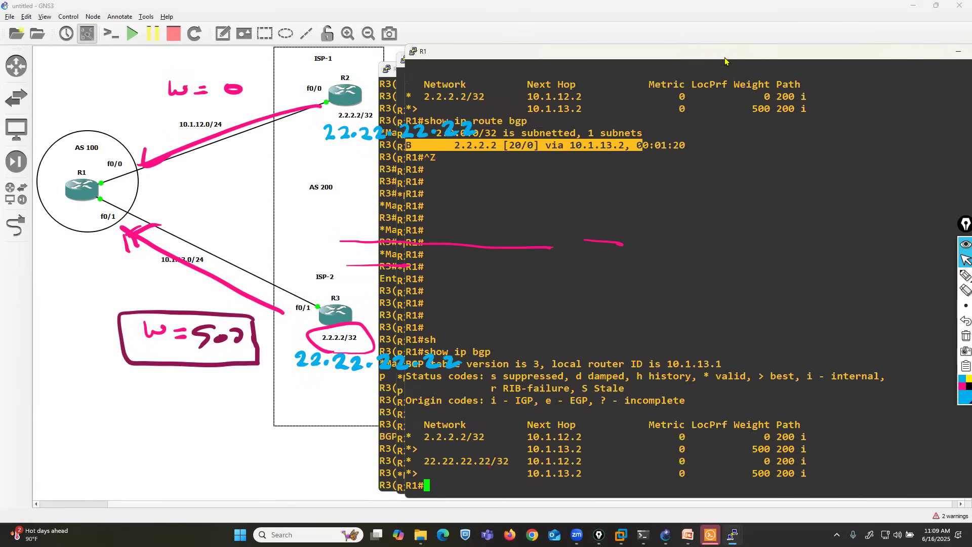
Step: Shift R1's console window aside and draw blue arrows pointing to the 2.2.2.2/32 and 22.22.22.22/32 entries in its BGP table
drag(682, 59, 726, 61)
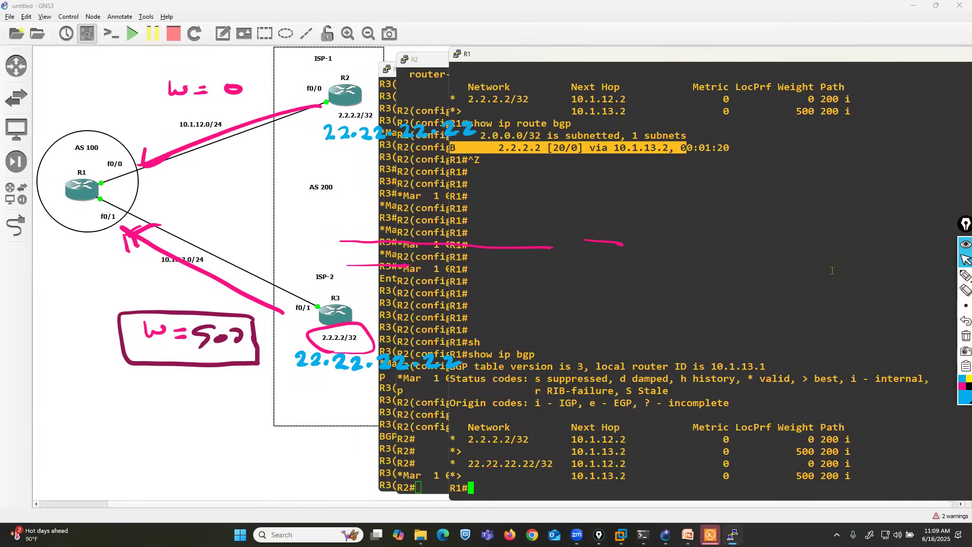
mouse_move(965, 276)
click(933, 277)
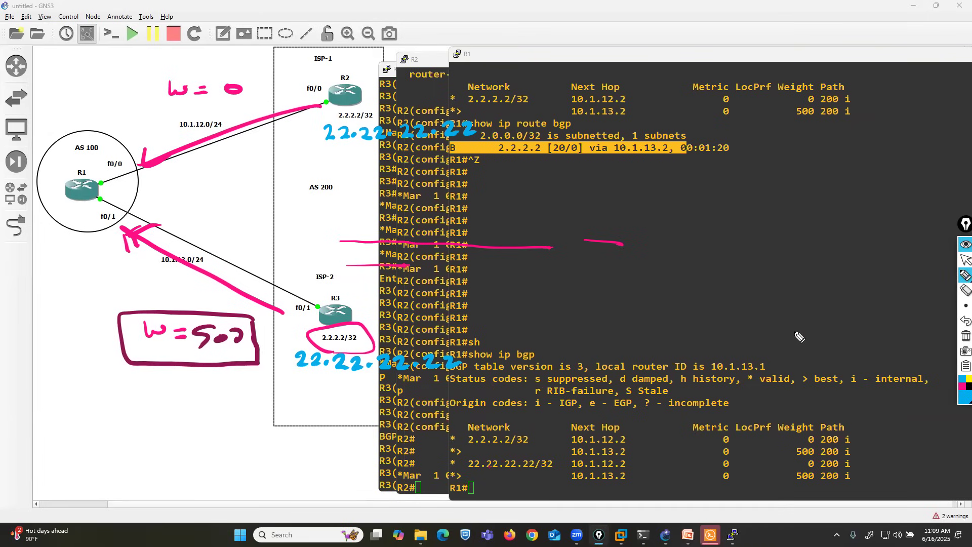
drag(416, 439, 456, 439)
drag(403, 462, 454, 462)
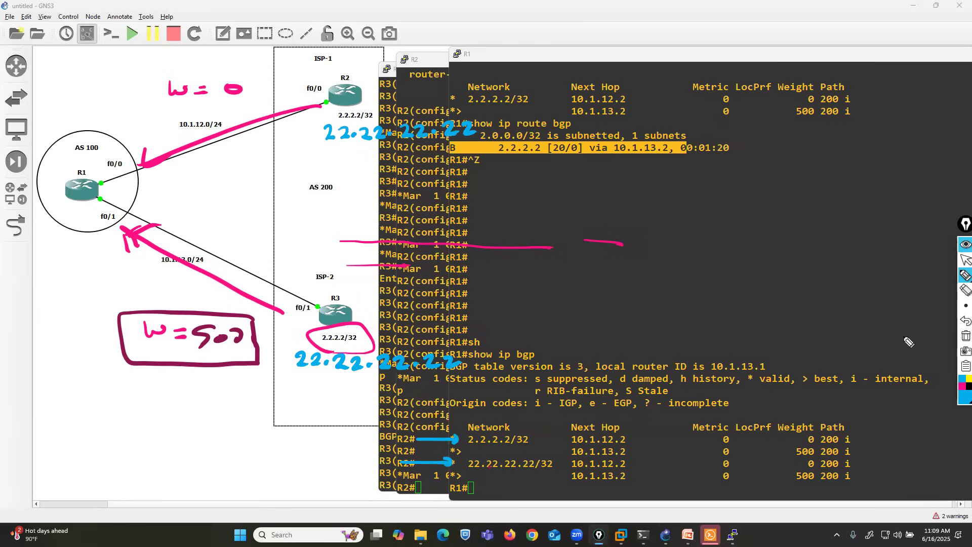
Step: In pink, draw arrows to both 10.1.13.2 next hops in the BGP table and box the W=500 note on the topology
click(961, 389)
click(469, 450)
drag(469, 449, 572, 448)
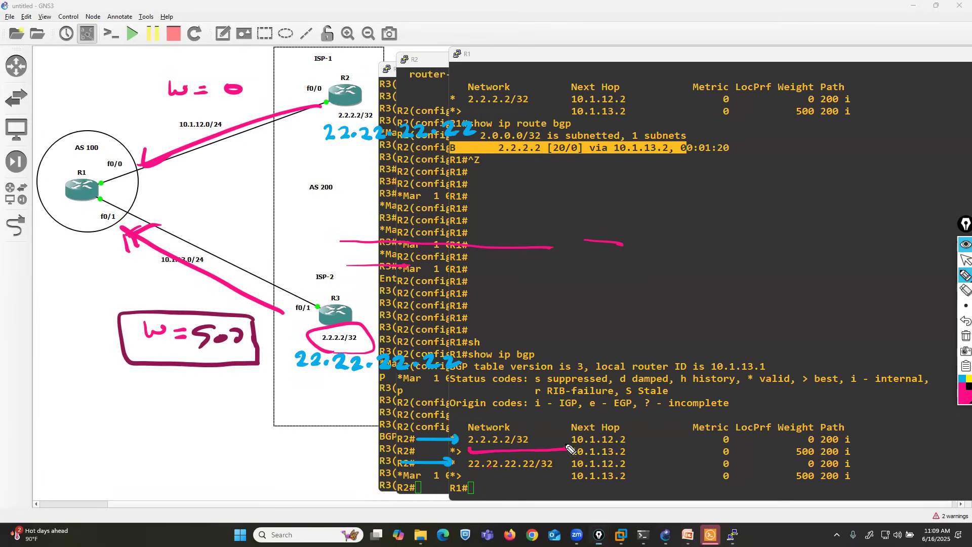
drag(469, 477, 567, 475)
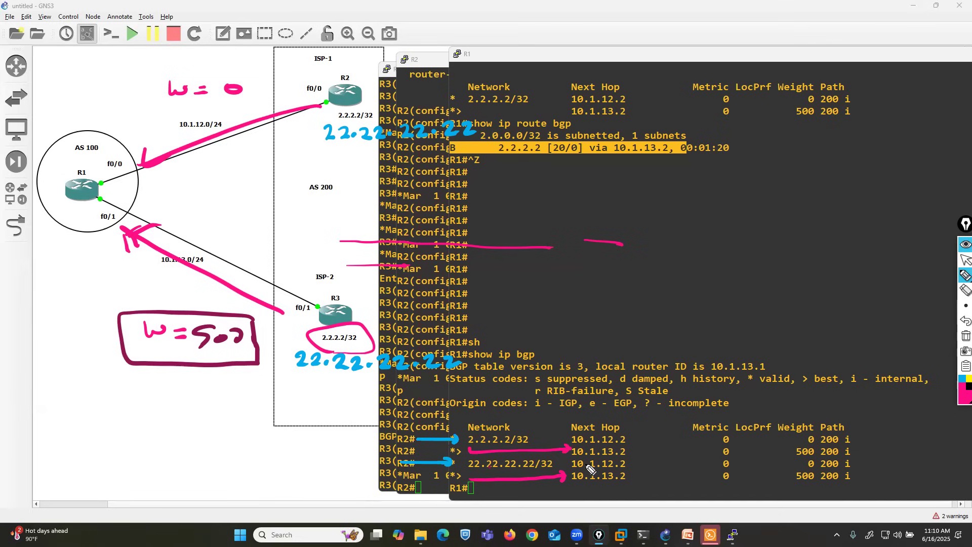
mouse_move(266, 309)
mouse_down()
mouse_move(162, 305)
mouse_move(117, 328)
mouse_up()
mouse_move(118, 381)
mouse_down()
mouse_move(268, 379)
mouse_move(260, 306)
mouse_up()
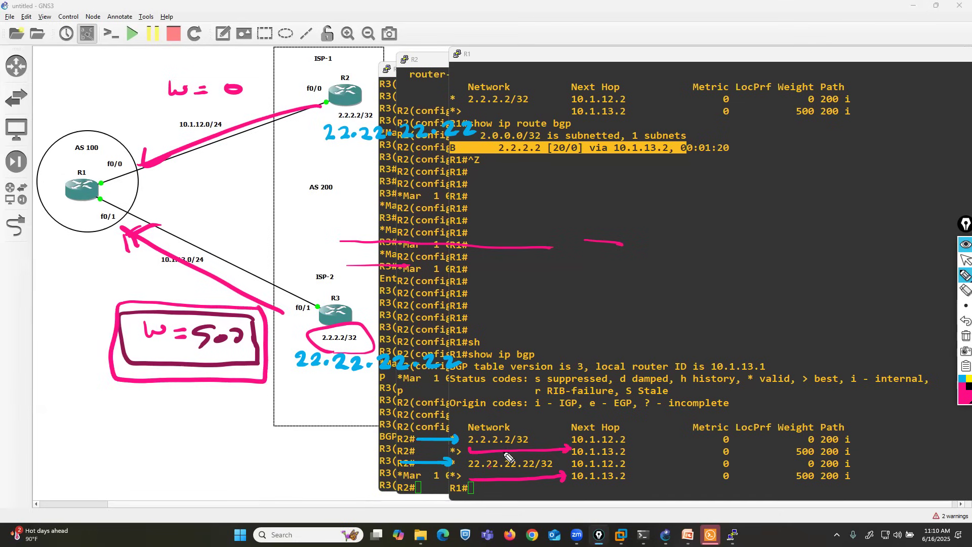
drag(404, 57, 258, 124)
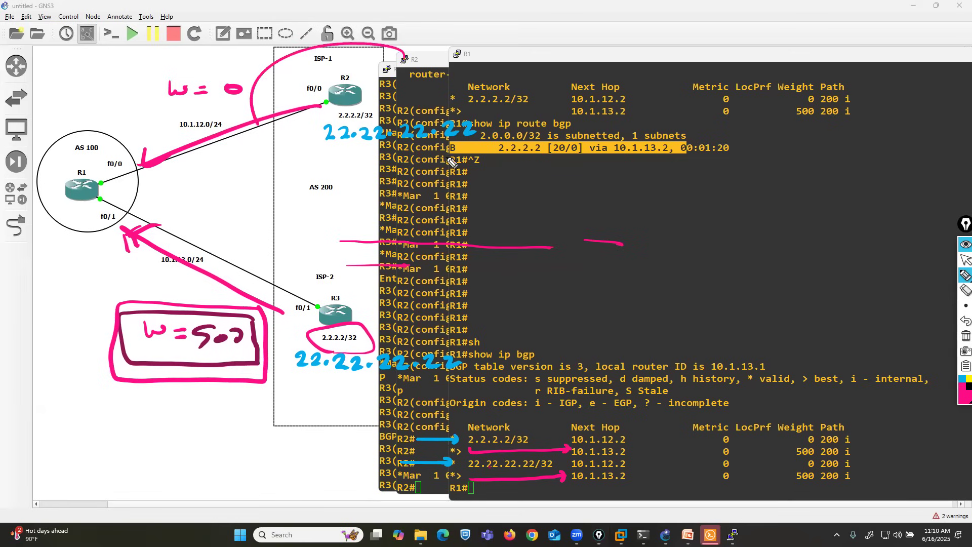
drag(452, 162, 408, 48)
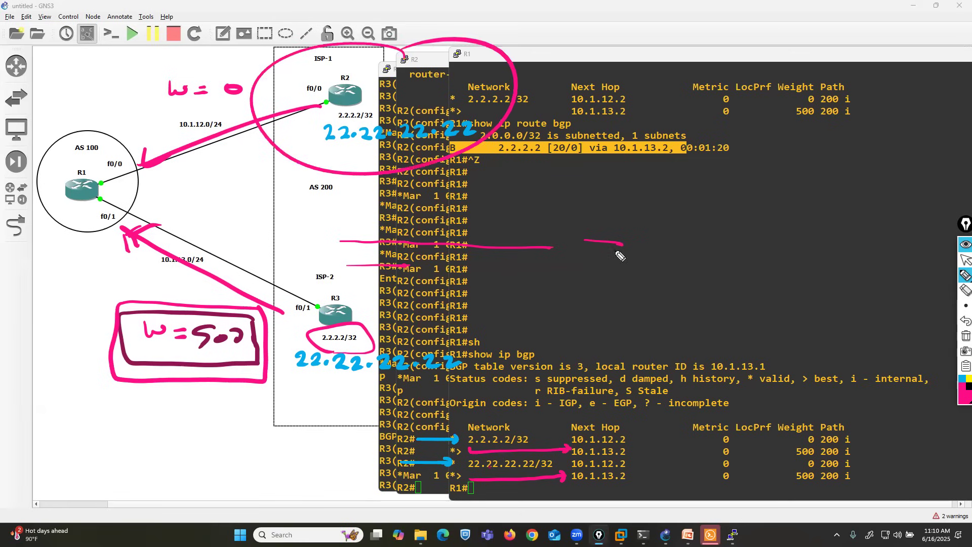
click(964, 321)
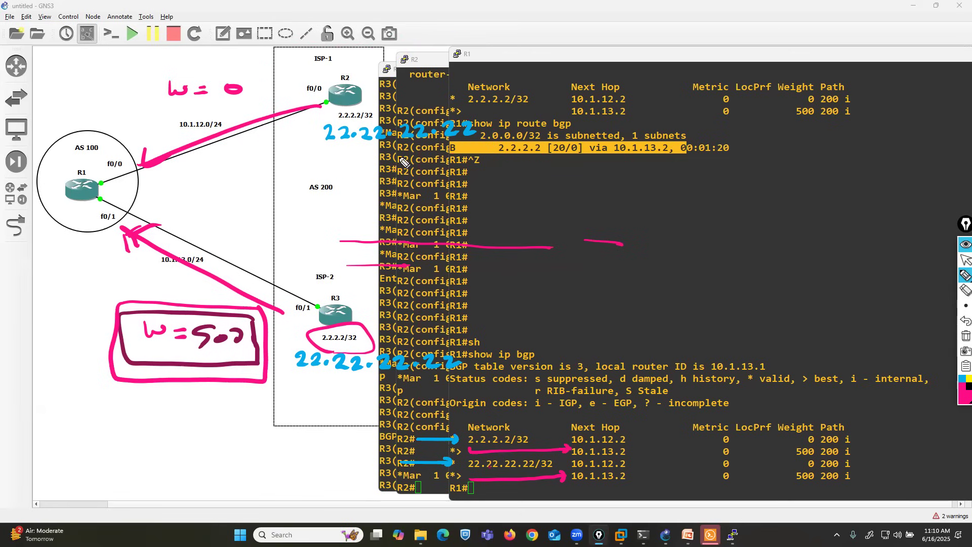
Step: Underline both handwritten 22.22.22.22 notes in pink and trace a maroon arrow from R3 to R1
drag(320, 150, 452, 151)
drag(302, 381, 409, 383)
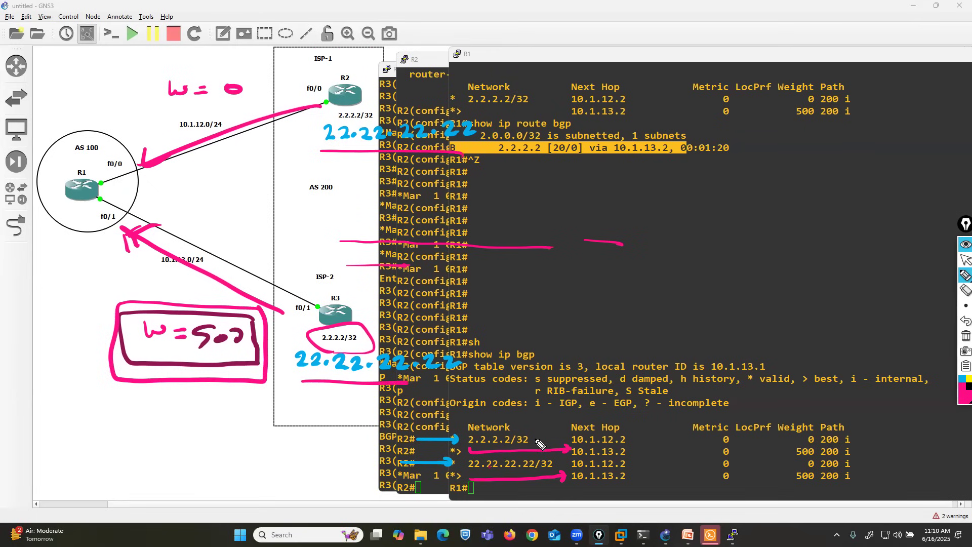
mouse_move(958, 382)
click(930, 341)
drag(297, 321, 119, 230)
drag(122, 230, 143, 256)
drag(163, 220, 123, 237)
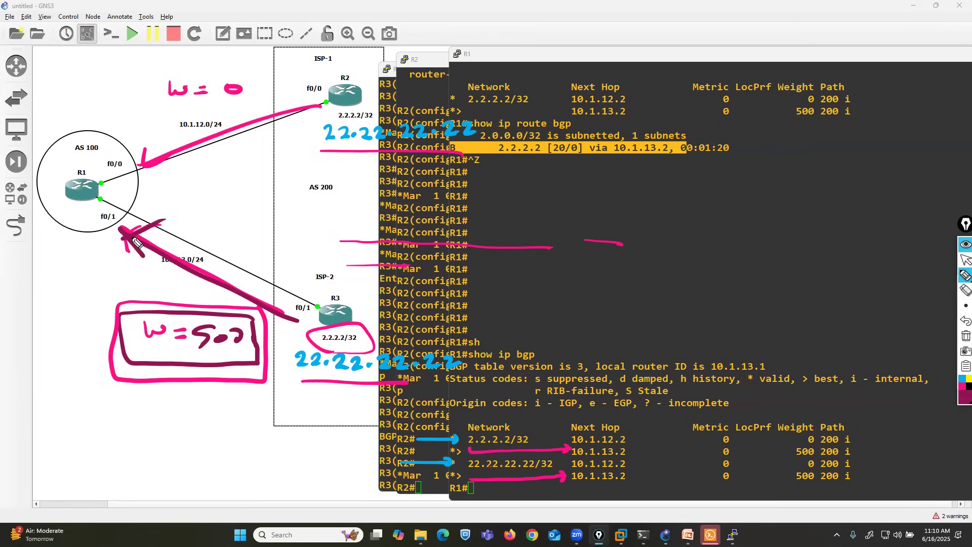
Step: In maroon, outline R1 and the W=500 note and retrace the arrows from R2 and R3 toward R1
mouse_move(243, 312)
mouse_down()
mouse_move(147, 314)
mouse_move(122, 381)
mouse_move(270, 359)
mouse_up()
mouse_move(324, 104)
mouse_down()
mouse_move(147, 163)
mouse_move(36, 247)
mouse_move(133, 213)
mouse_move(131, 148)
mouse_up()
mouse_move(296, 319)
mouse_down()
mouse_move(273, 299)
mouse_move(134, 244)
mouse_up()
mouse_move(252, 318)
mouse_down()
mouse_move(110, 321)
mouse_move(143, 420)
mouse_move(264, 356)
mouse_move(234, 312)
mouse_up()
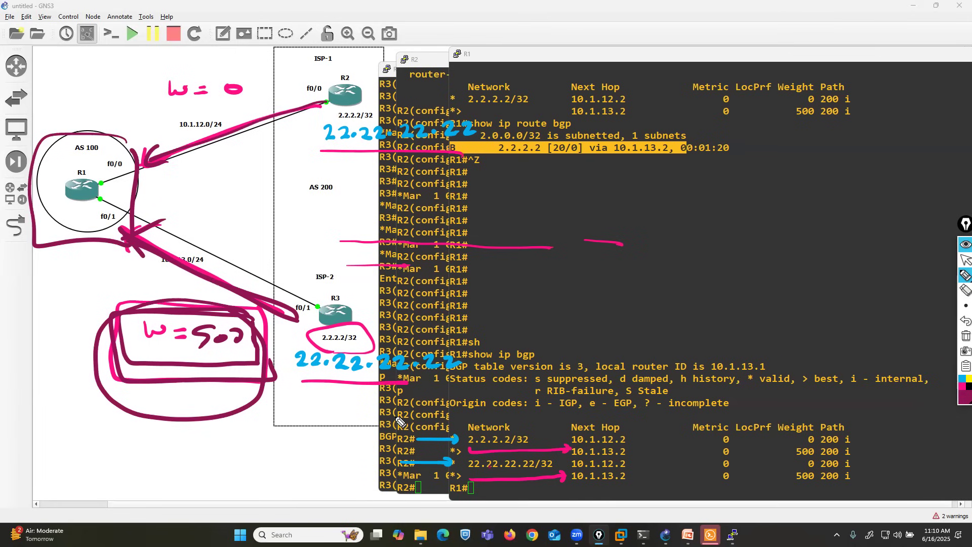
Step: Handwrite the neighbor address 10.1.13.2 in maroon above R3
mouse_move(265, 261)
mouse_down()
mouse_move(267, 276)
mouse_move(371, 279)
mouse_up()
click(289, 265)
click(305, 273)
click(347, 274)
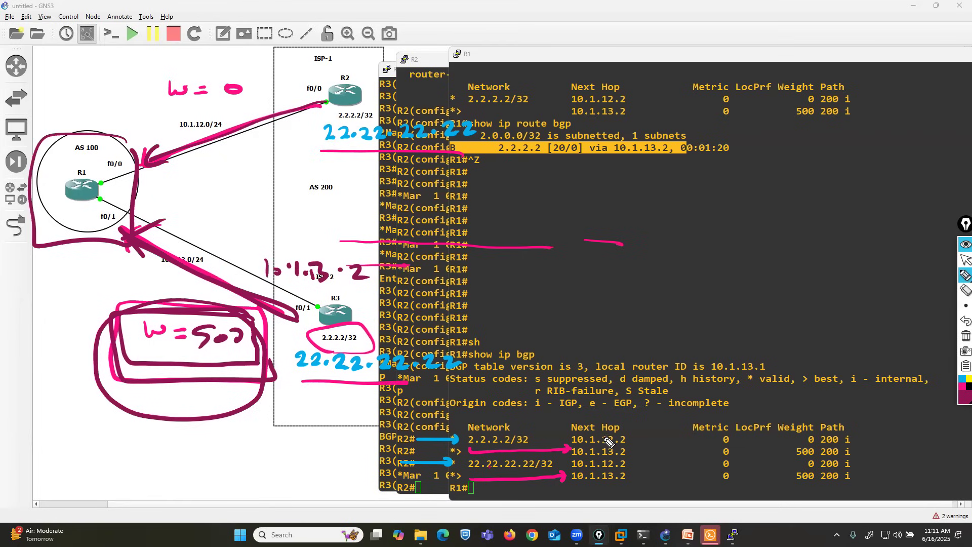
Step: Erase the pink lines and the blue and pink arrows drawn over the console windows
click(965, 290)
click(510, 247)
drag(407, 271, 618, 247)
mouse_move(533, 463)
mouse_down()
mouse_move(429, 445)
mouse_move(588, 466)
mouse_move(568, 445)
mouse_up()
Step: Box R2's 22.22.22.22 note in maroon and draw a maroon arrow from the ISP-1 side to R1
click(966, 275)
mouse_move(321, 143)
mouse_down()
mouse_move(326, 155)
mouse_move(458, 157)
mouse_move(448, 124)
mouse_move(349, 114)
mouse_move(329, 157)
mouse_up()
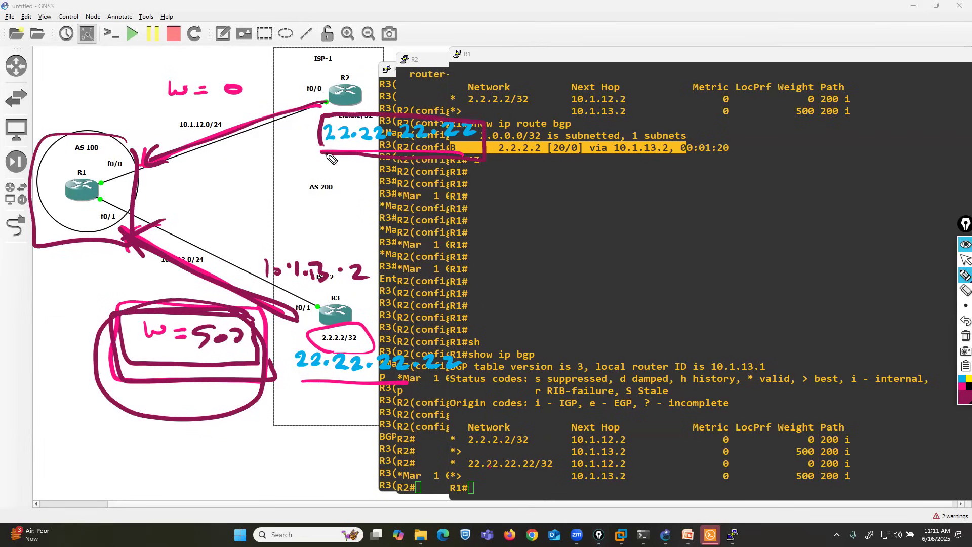
mouse_move(397, 47)
mouse_down()
mouse_move(121, 133)
mouse_move(128, 119)
mouse_up()
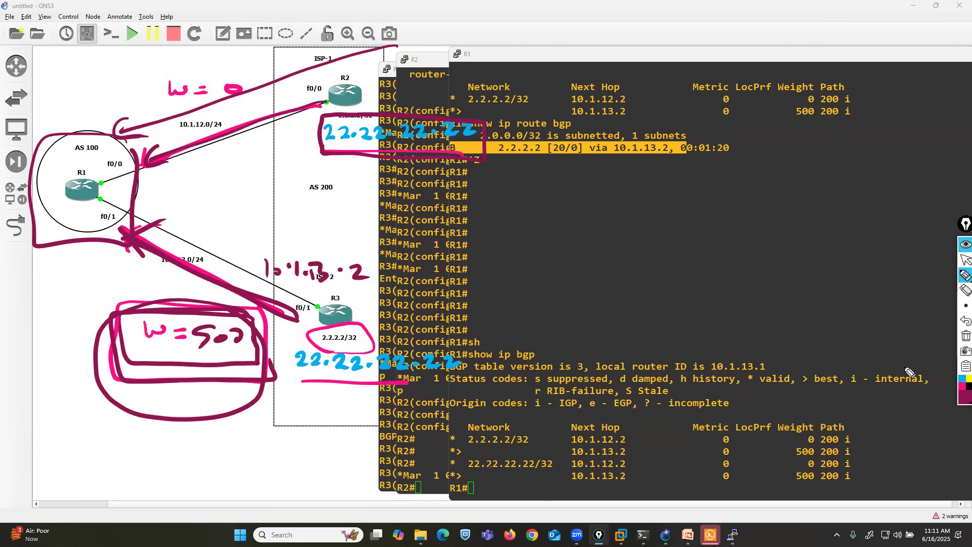
Step: Box R3's 2.2.2.2/32 label in yellow, draw a yellow arrow toward R1 and undo its last two strokes
click(960, 383)
click(946, 352)
mouse_move(368, 326)
mouse_down()
mouse_move(314, 329)
mouse_move(343, 355)
mouse_move(379, 331)
mouse_move(359, 325)
mouse_up()
mouse_move(295, 331)
mouse_down()
mouse_move(128, 244)
mouse_move(167, 236)
mouse_up()
click(965, 321)
click(965, 320)
Step: Draw green arrows from R3's 22.22.22.22 note to R1 and pointing at R2's boxed 22.22.22.22 note
click(961, 392)
click(947, 303)
mouse_move(358, 371)
mouse_down()
mouse_move(226, 296)
mouse_move(144, 275)
mouse_move(151, 232)
mouse_up()
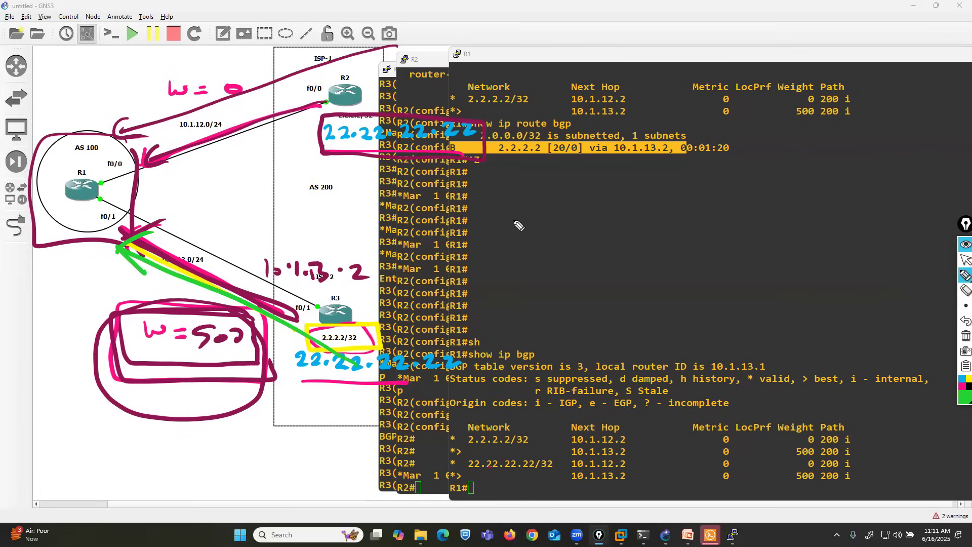
drag(542, 99, 494, 123)
mouse_move(501, 110)
mouse_down()
mouse_move(494, 123)
mouse_move(516, 128)
mouse_up()
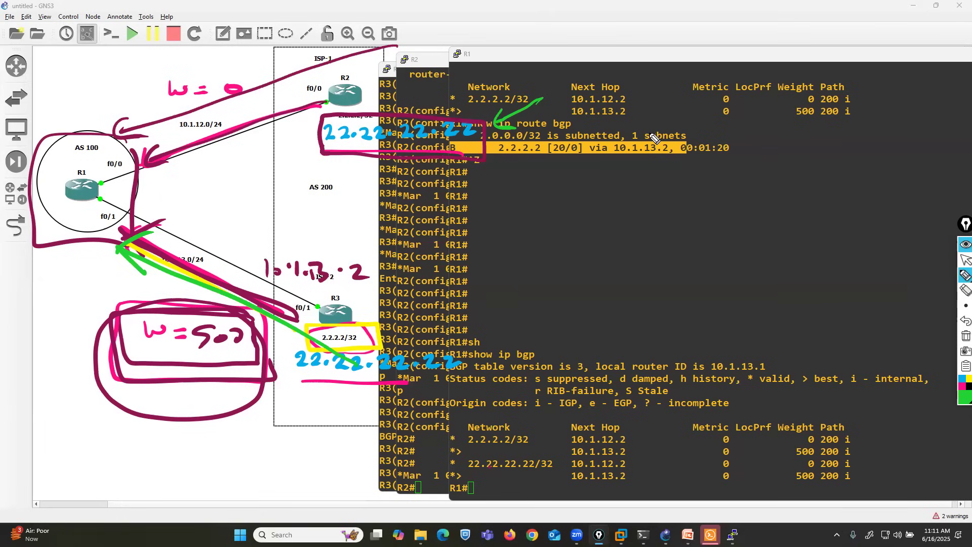
Step: Draw a green arrow from the ISP-1 side to R1, circle the W=0 note and undo the circle
mouse_move(396, 44)
mouse_down()
mouse_move(253, 98)
mouse_move(125, 127)
mouse_move(137, 137)
mouse_up()
mouse_move(243, 71)
mouse_down()
mouse_move(180, 69)
mouse_move(232, 65)
mouse_up()
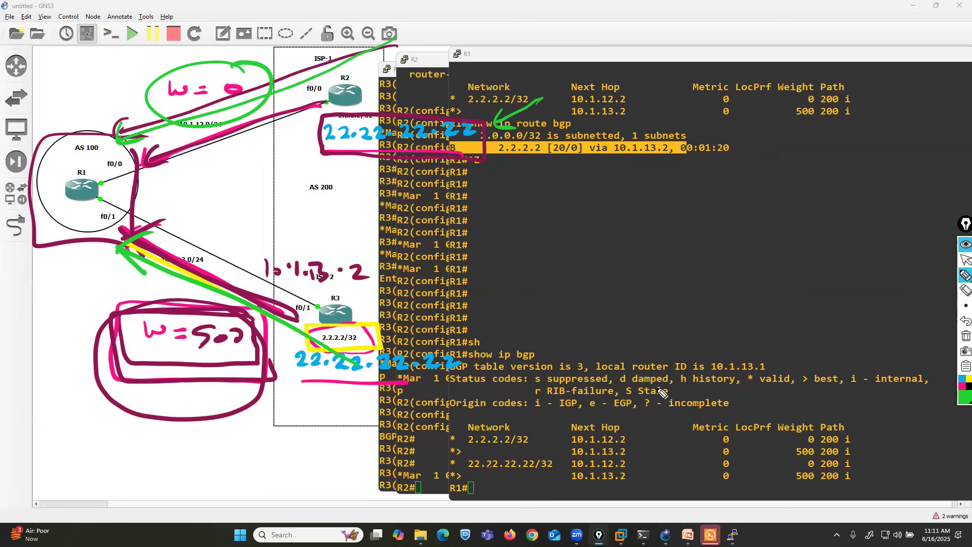
click(965, 321)
click(965, 321)
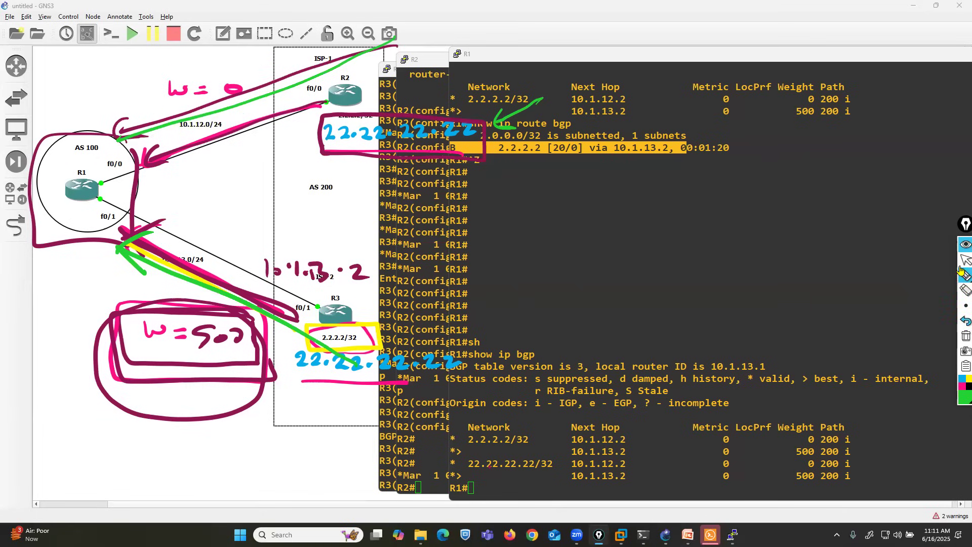
Step: Handwrite a boxed "Route-map" note in green over R1's console and leave drawing mode
click(965, 275)
mouse_move(635, 119)
mouse_down()
mouse_move(641, 104)
mouse_move(759, 121)
mouse_move(782, 101)
mouse_move(789, 121)
mouse_move(814, 104)
mouse_move(609, 114)
mouse_move(771, 148)
mouse_move(810, 109)
mouse_up()
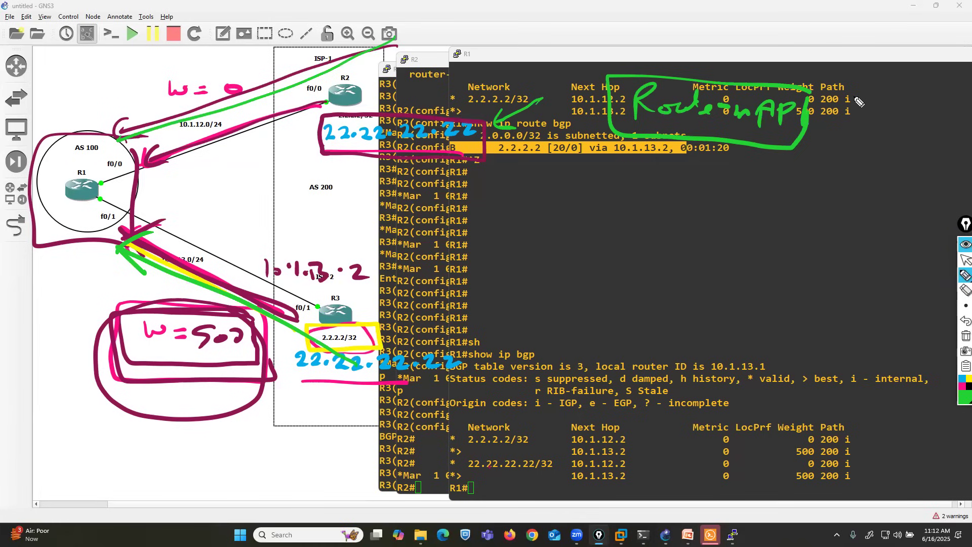
click(965, 260)
Step: Switch to File Explorer and open the Route Filtering presentation from the CCNP PPT folder
key(alt+Tab)
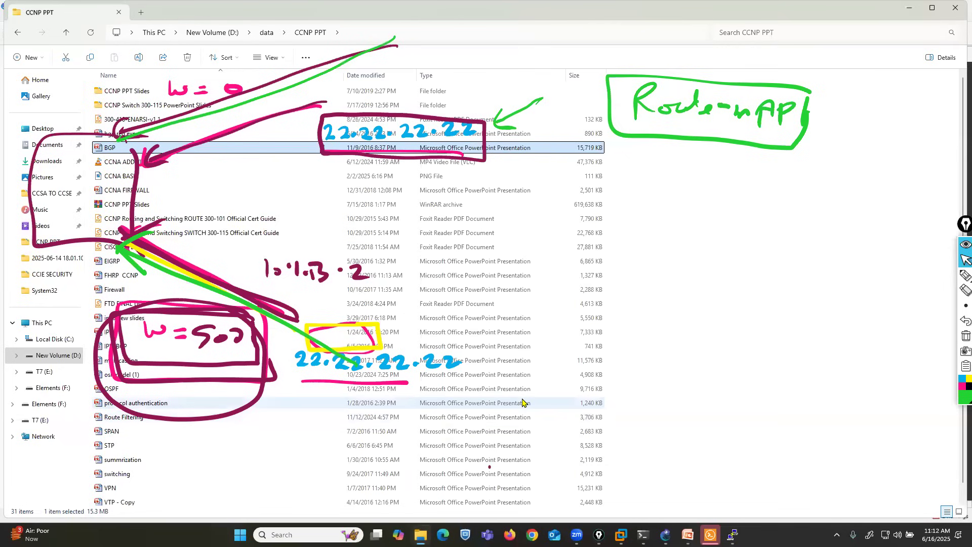
key(Down)
key(Down)
key(Down)
key(Down)
key(Down)
key(Down)
key(Down)
key(Down)
key(Down)
key(Down)
key(Down)
key(Down)
key(Down)
key(Down)
key(Down)
key(Down)
key(Down)
key(Down)
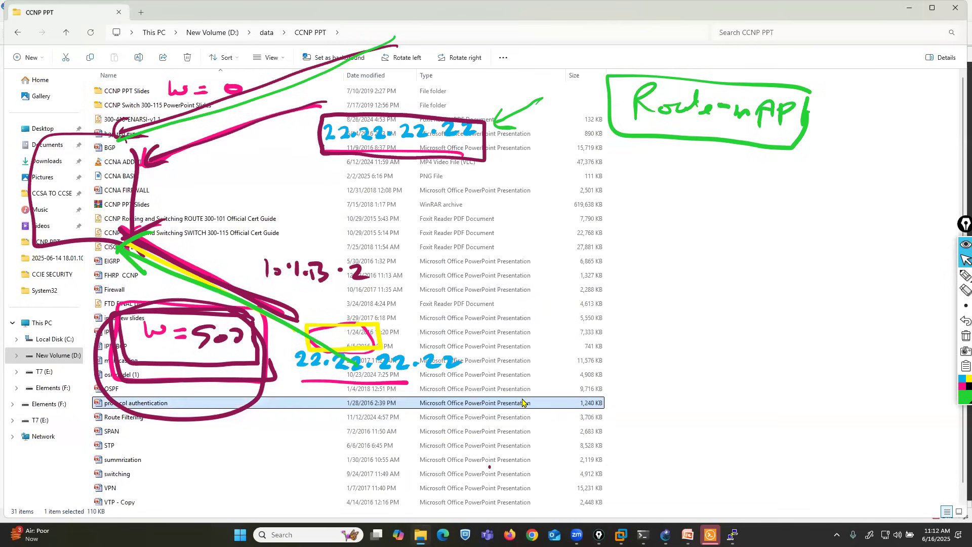
key(Down)
key(Return)
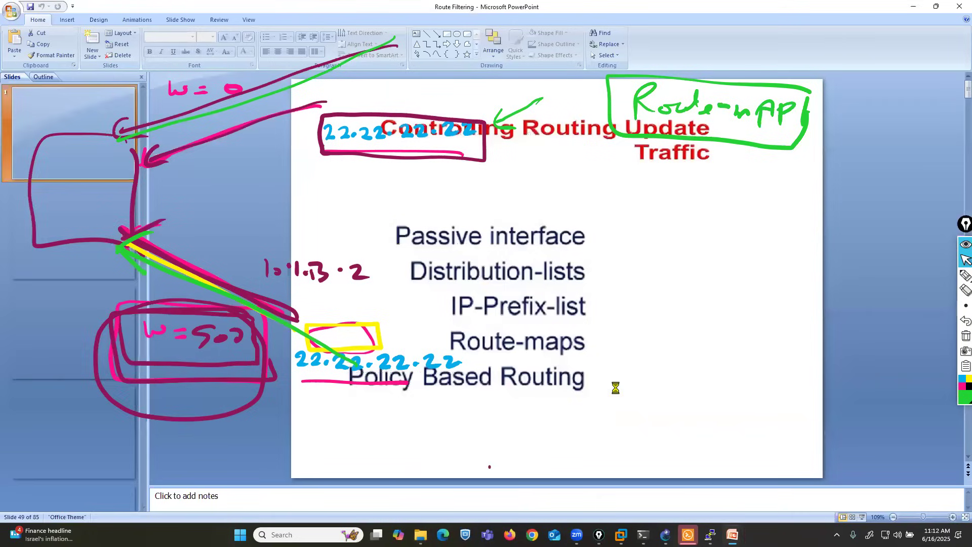
Step: Browse the Route Filtering slides to find the one on the common uses of route maps
key(Down)
key(Down)
key(Down)
key(Down)
key(Down)
key(Down)
key(Down)
key(Down)
key(Down)
key(Down)
key(Down)
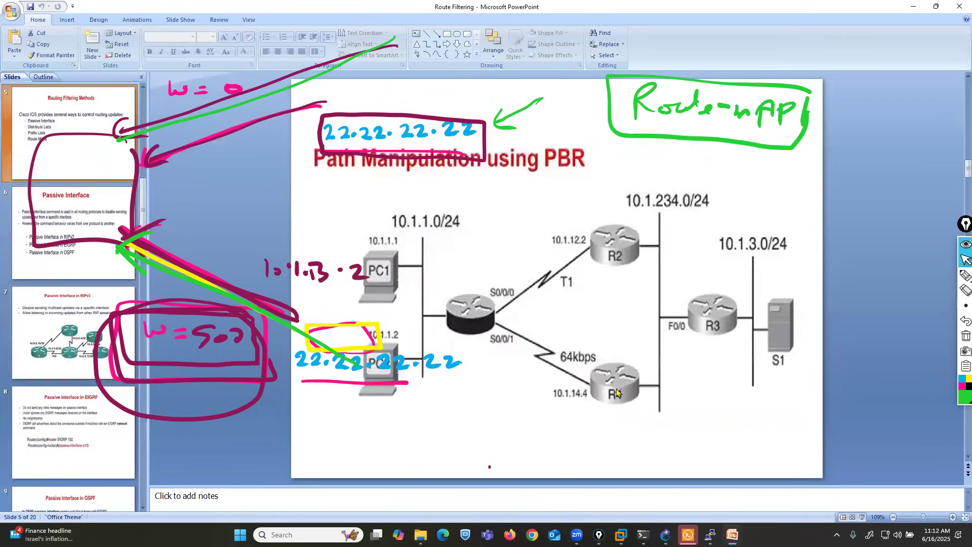
key(Down)
key(Down)
key(Down)
key(Down)
key(Down)
key(Down)
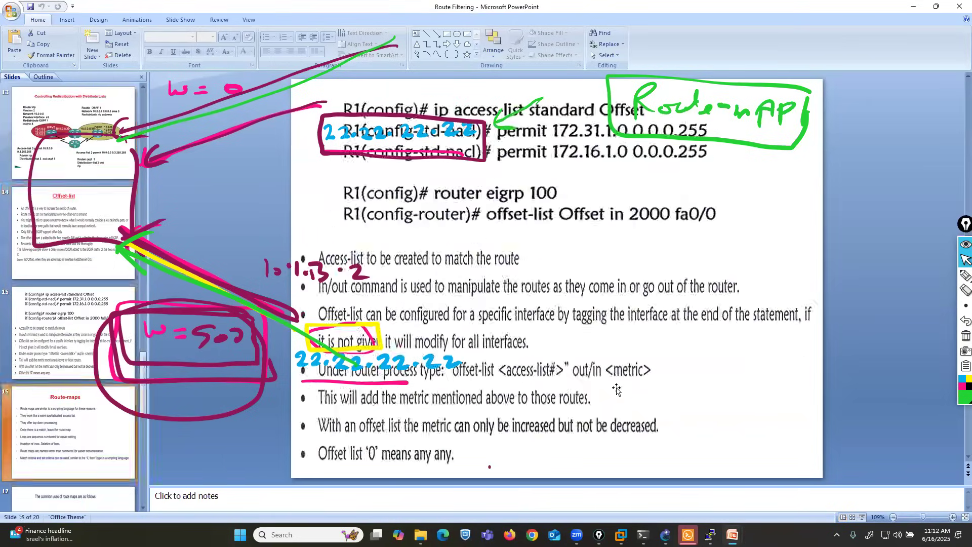
key(Down)
key(Down)
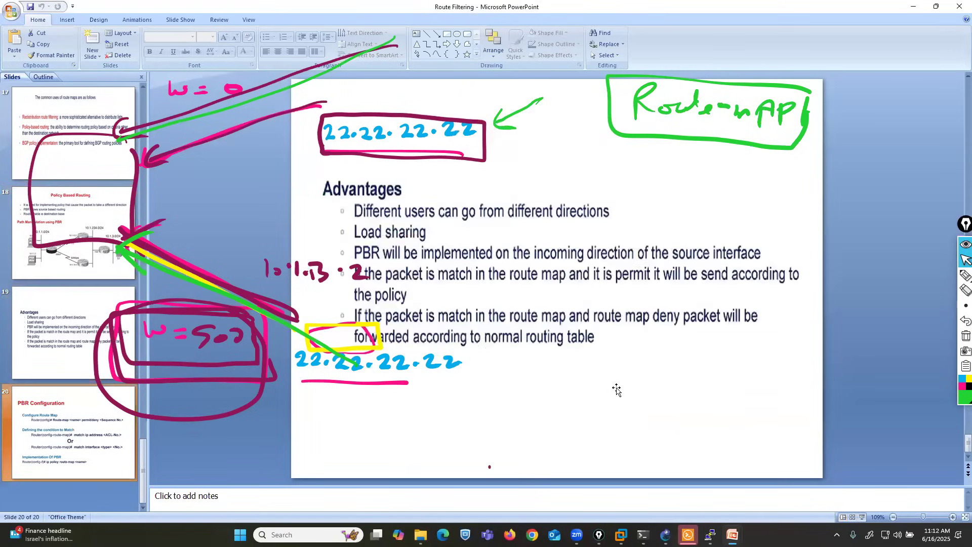
key(Up)
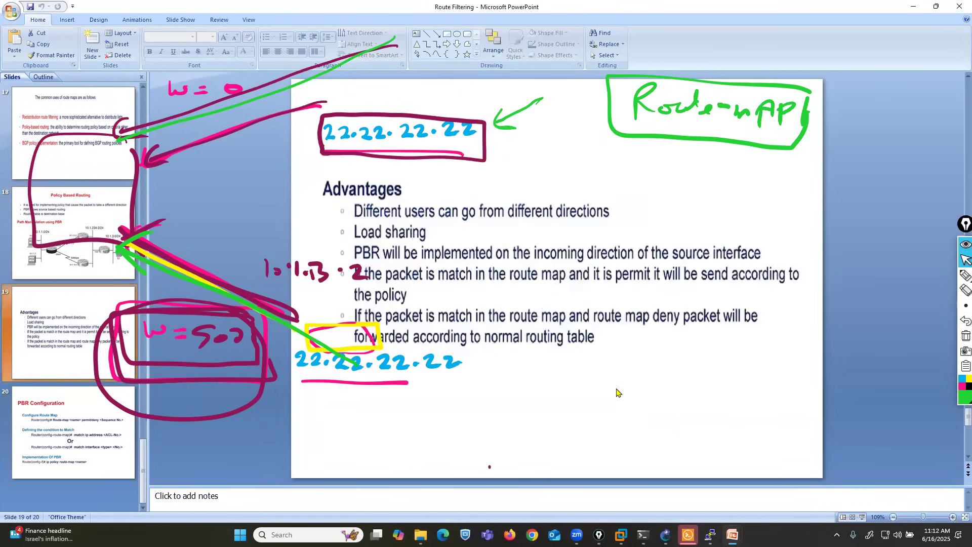
key(Up)
key(Up)
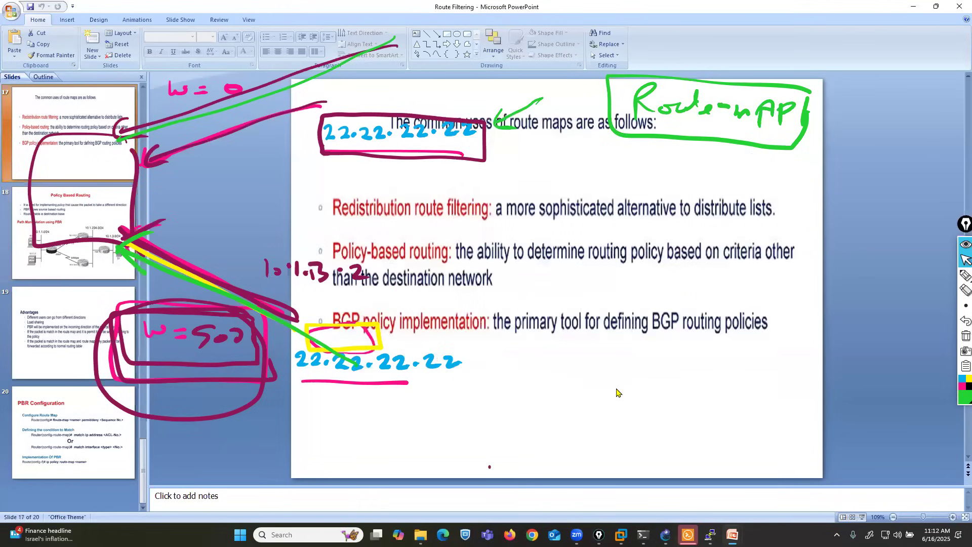
Step: Restore the PowerPoint window to a smaller size, move it aside and underline Redistribution route filtering and Policy-based routing in green
double_click(205, 11)
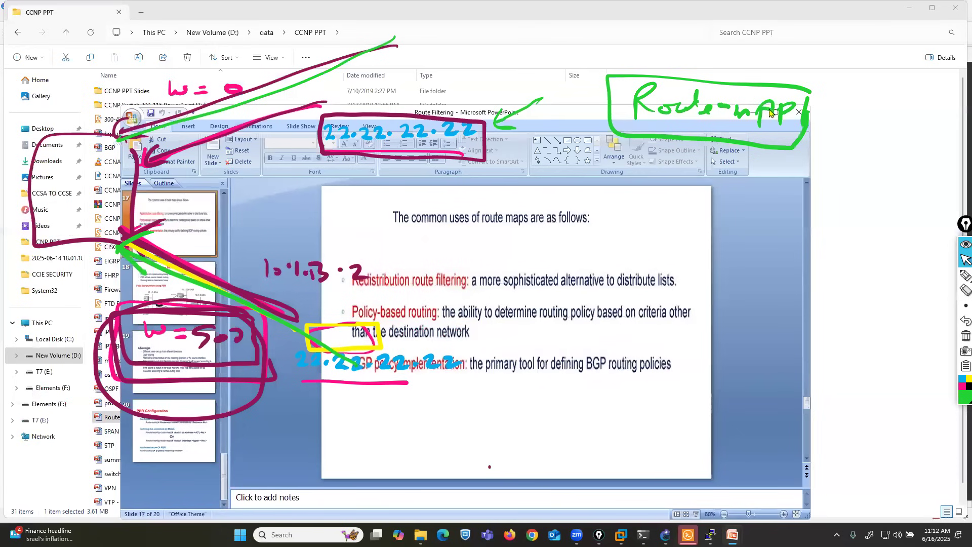
drag(770, 112, 928, 103)
click(965, 275)
drag(487, 284, 658, 290)
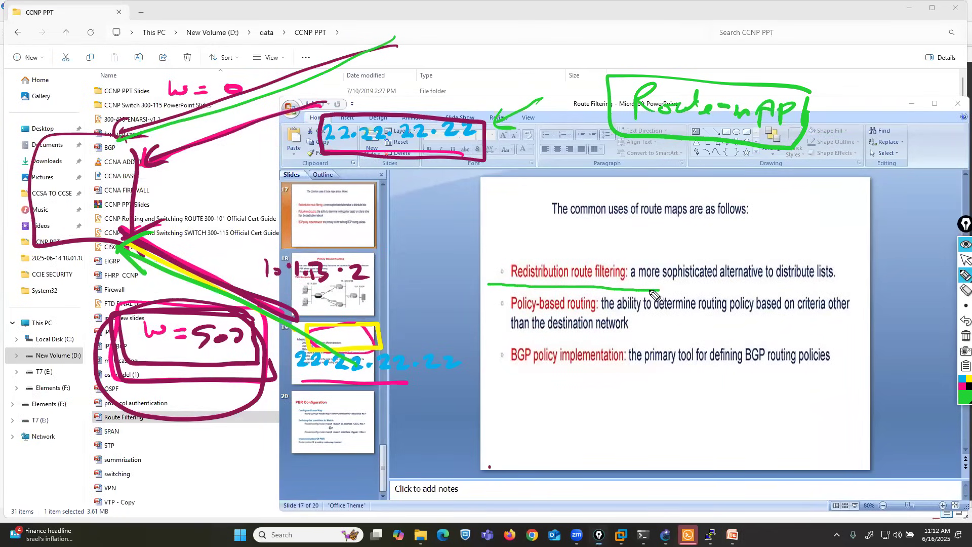
drag(475, 314, 610, 316)
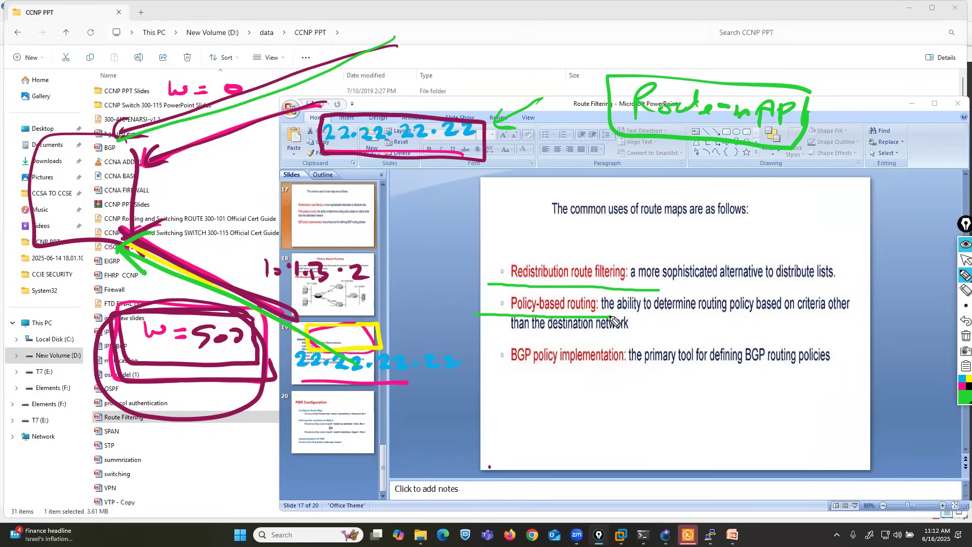
Step: In green, box route maps and the first two uses, draw an arrow to route maps, circle BGP policy implementation and stop drawing
mouse_move(633, 222)
mouse_down()
mouse_move(691, 219)
mouse_move(668, 195)
mouse_move(636, 196)
mouse_move(633, 223)
mouse_move(651, 224)
mouse_up()
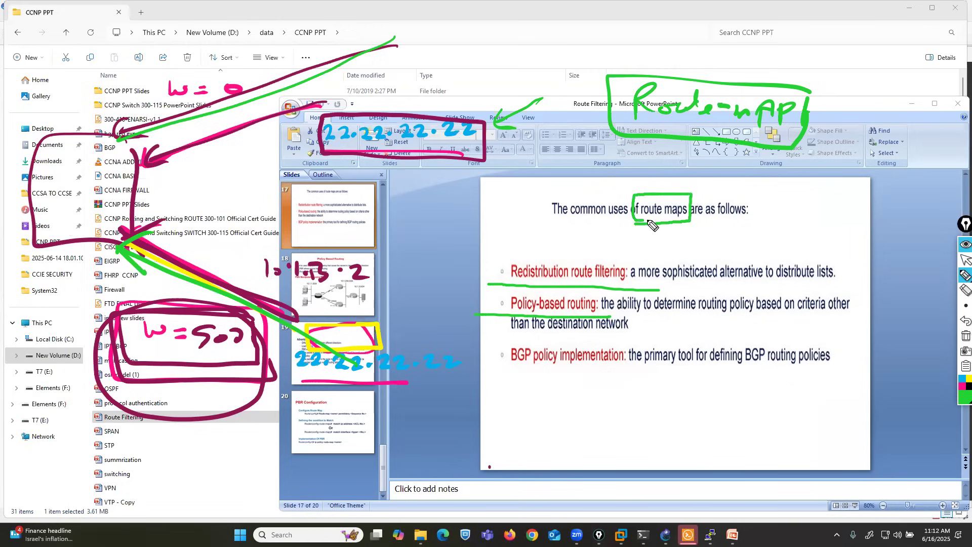
mouse_move(492, 287)
mouse_down()
mouse_move(627, 287)
mouse_move(610, 255)
mouse_move(489, 260)
mouse_move(484, 274)
mouse_move(501, 309)
mouse_move(596, 289)
mouse_move(587, 323)
mouse_move(519, 324)
mouse_move(503, 314)
mouse_move(505, 295)
mouse_up()
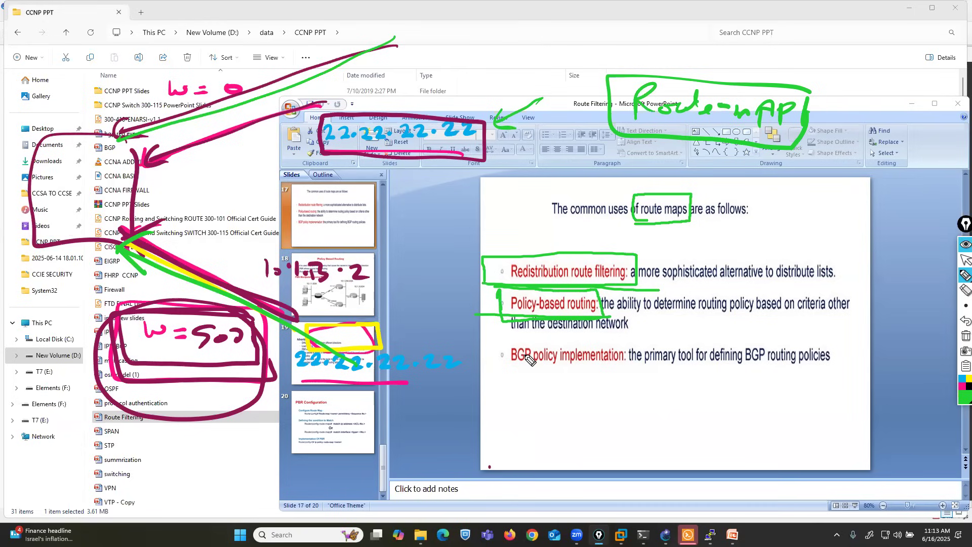
mouse_move(674, 268)
mouse_down()
mouse_move(670, 221)
mouse_move(688, 231)
mouse_up()
mouse_move(588, 383)
mouse_down()
mouse_move(634, 357)
mouse_move(527, 338)
mouse_move(499, 371)
mouse_move(572, 390)
mouse_move(610, 386)
mouse_up()
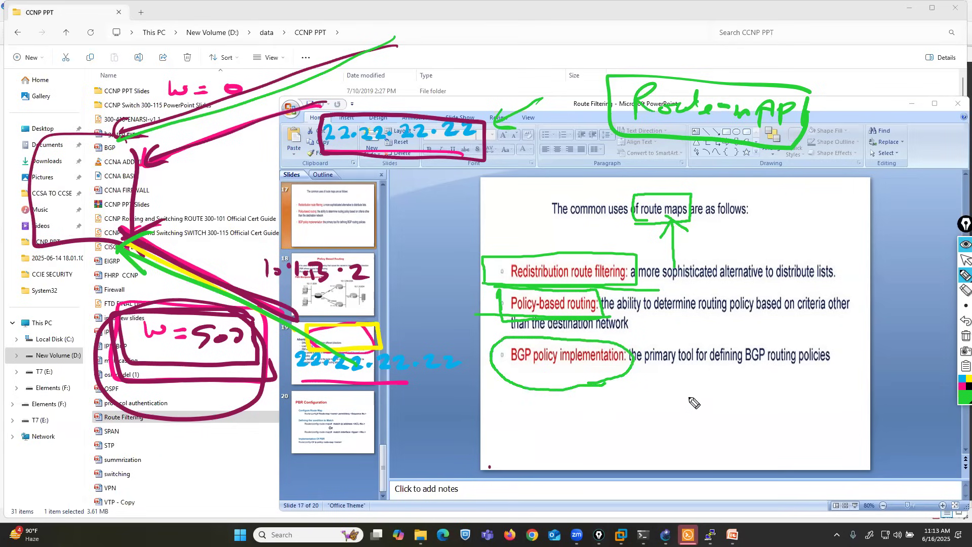
click(965, 259)
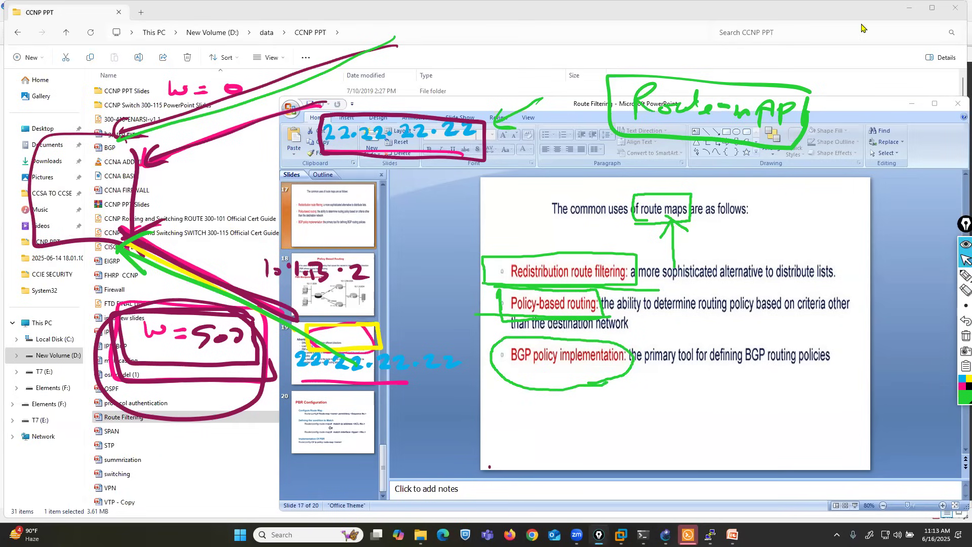
Step: Minimize the presentation and File Explorer windows, erase the leftover green route-map notes over the GNS3 lab and stop drawing
click(633, 333)
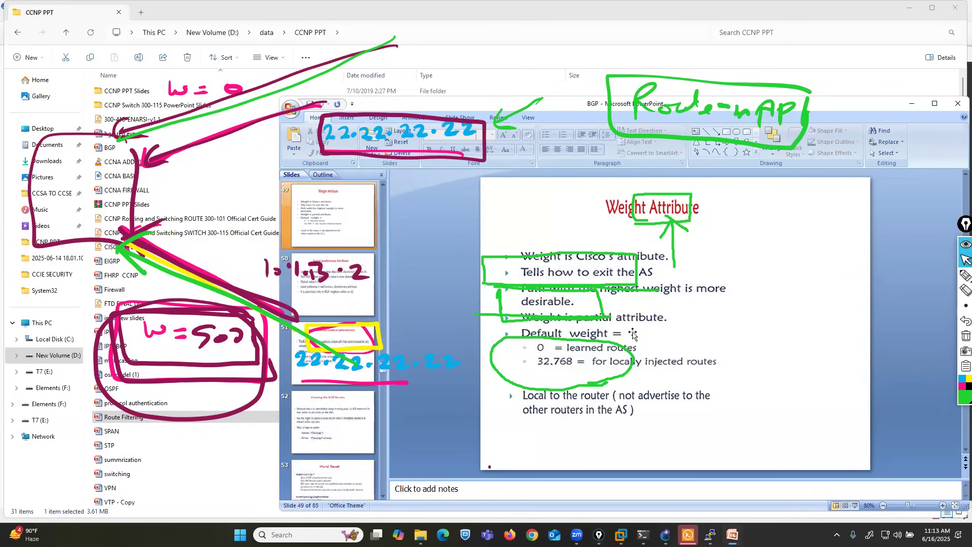
double_click(610, 104)
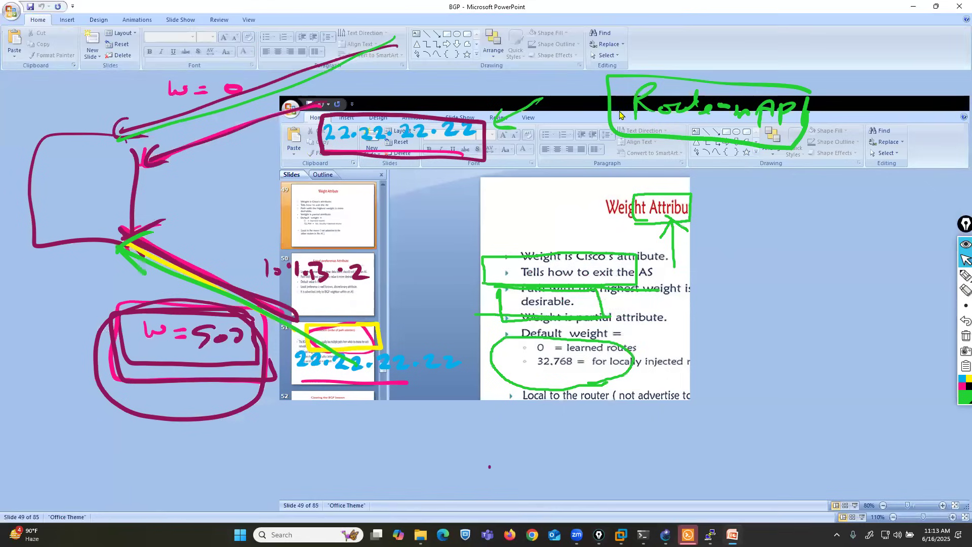
click(911, 7)
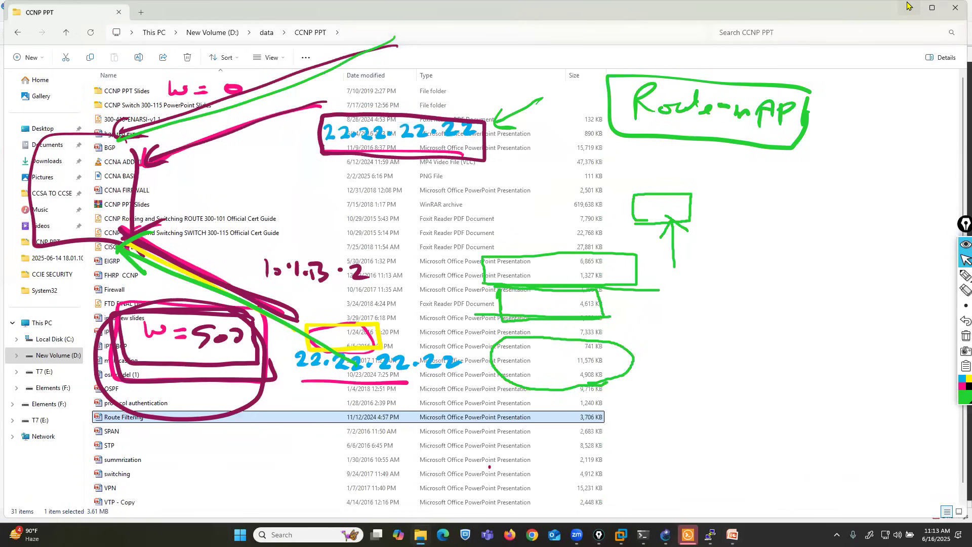
click(909, 6)
click(965, 290)
mouse_move(653, 219)
mouse_down()
mouse_move(518, 329)
mouse_move(670, 264)
mouse_move(653, 101)
mouse_move(708, 116)
mouse_move(549, 112)
mouse_move(514, 123)
mouse_move(697, 107)
mouse_up()
click(965, 260)
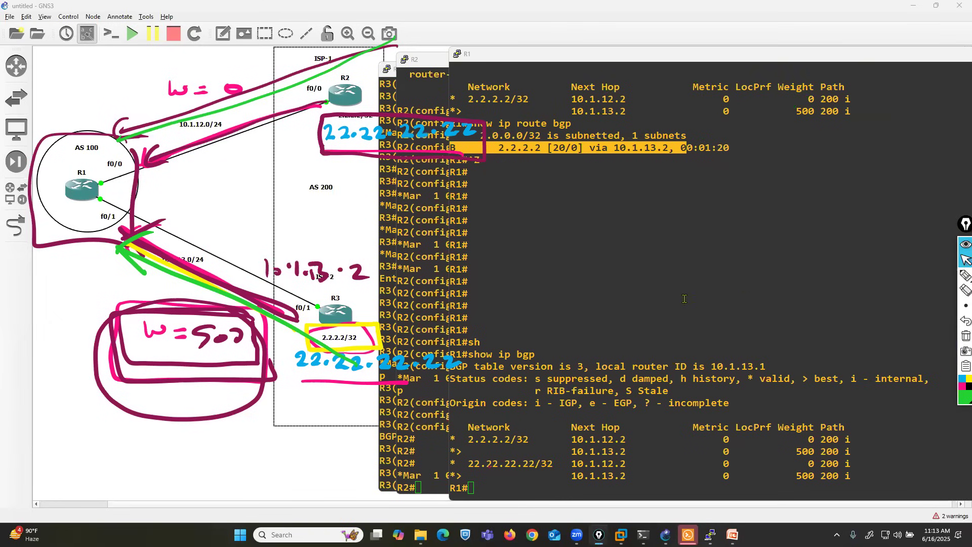
Step: Enter global configuration mode with conf t in the R1 console
click(684, 299)
key(Return)
key(Return)
key(Return)
key(Return)
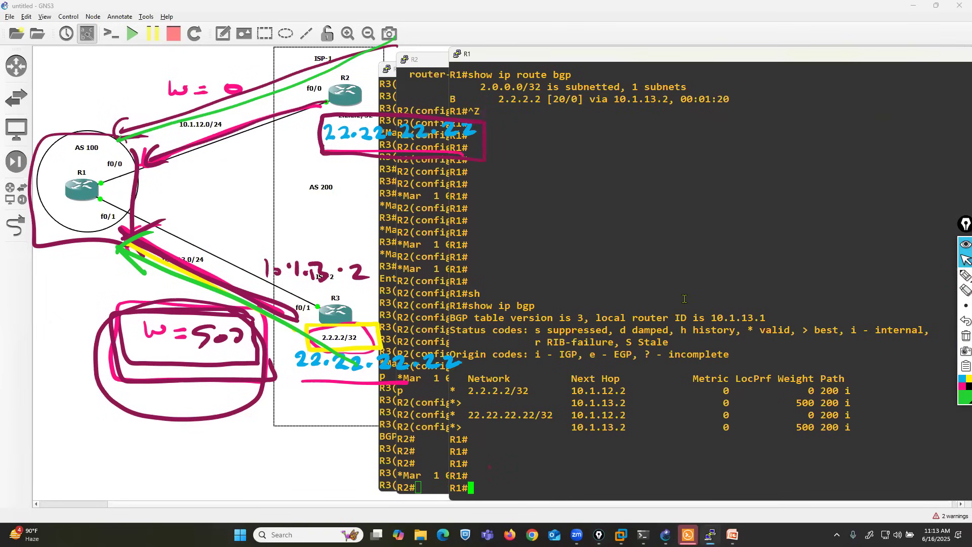
text(conf t)
key(Return)
key(Return)
key(Return)
Step: Create access-list 10 on R1 permitting 22.22.22.22 with wildcard 0.0.0.0
text(a)
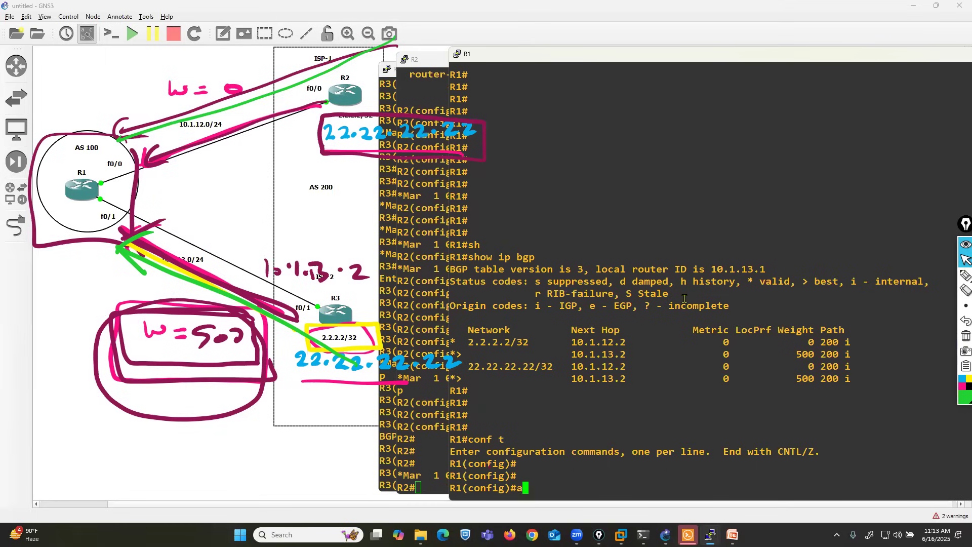
text(cc)
key(Tab)
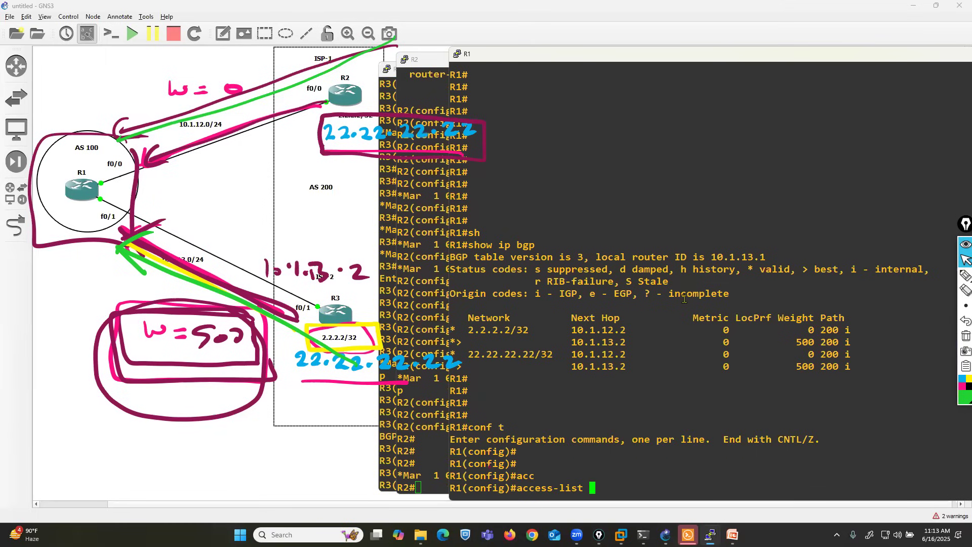
text(10 pe)
key(Tab)
text(222)
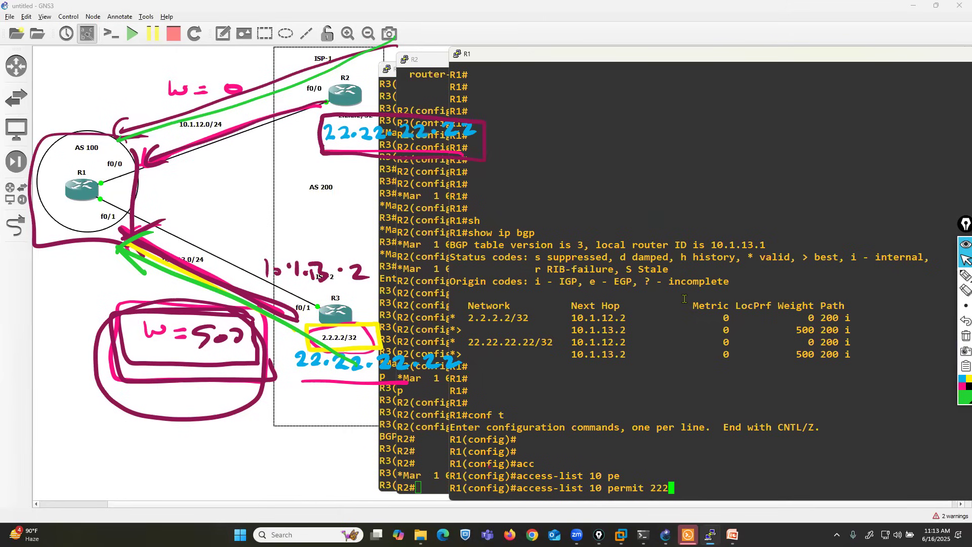
key(BackSpace)
text(.22.22.22 0.0.0.0)
key(Return)
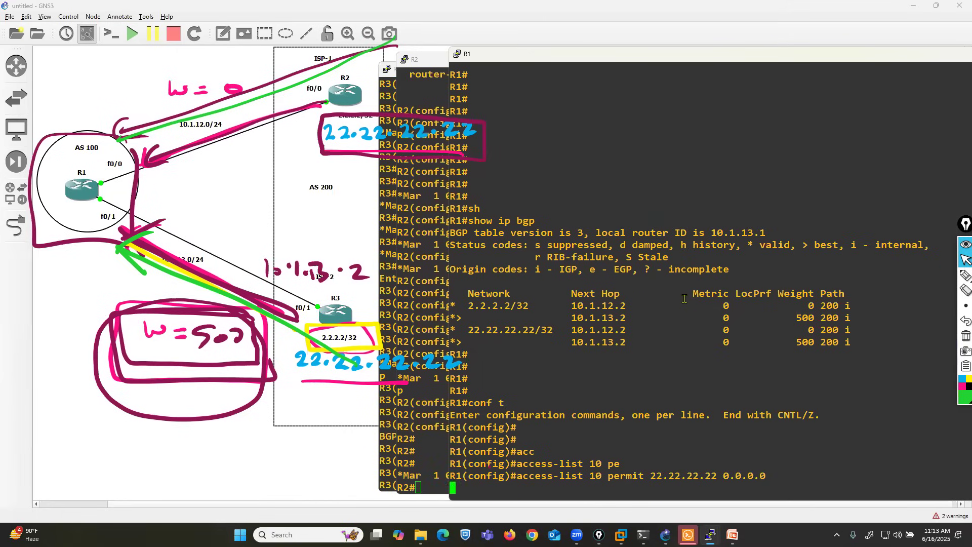
key(Return)
key(Return)
Step: Create route-map ccie as a permit entry with sequence number 10, checking the syntax help for the sequence option
text(route-)
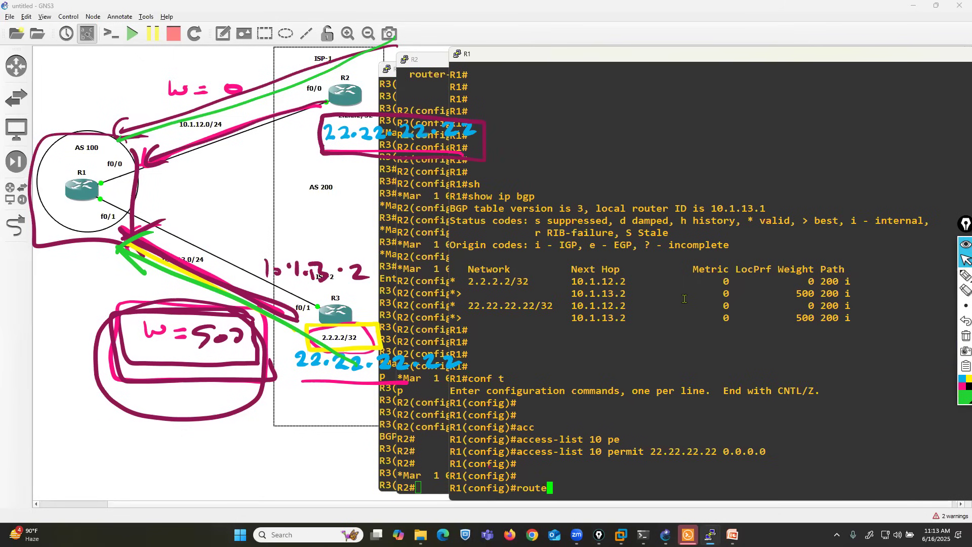
key(Tab)
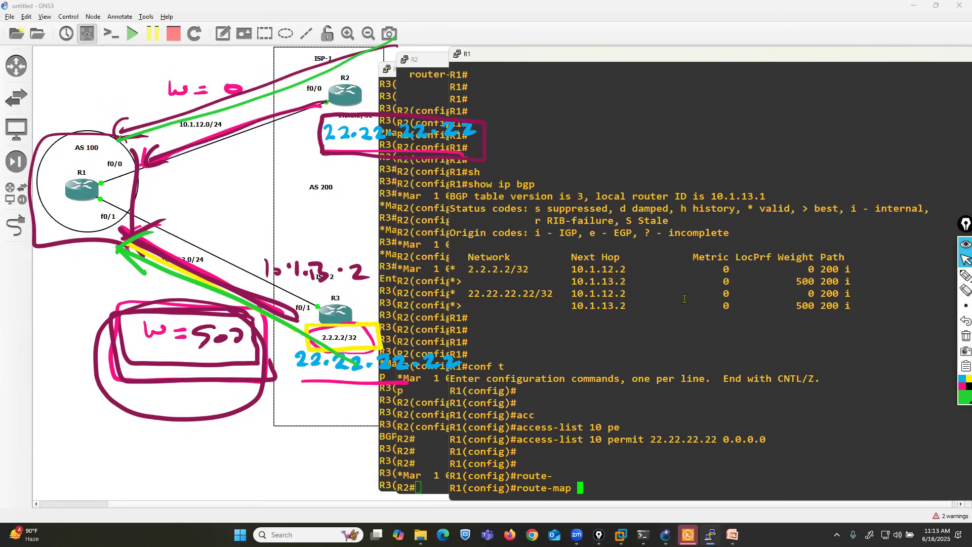
text(ccie pe)
key(Tab)
text(?)
text(10)
key(Return)
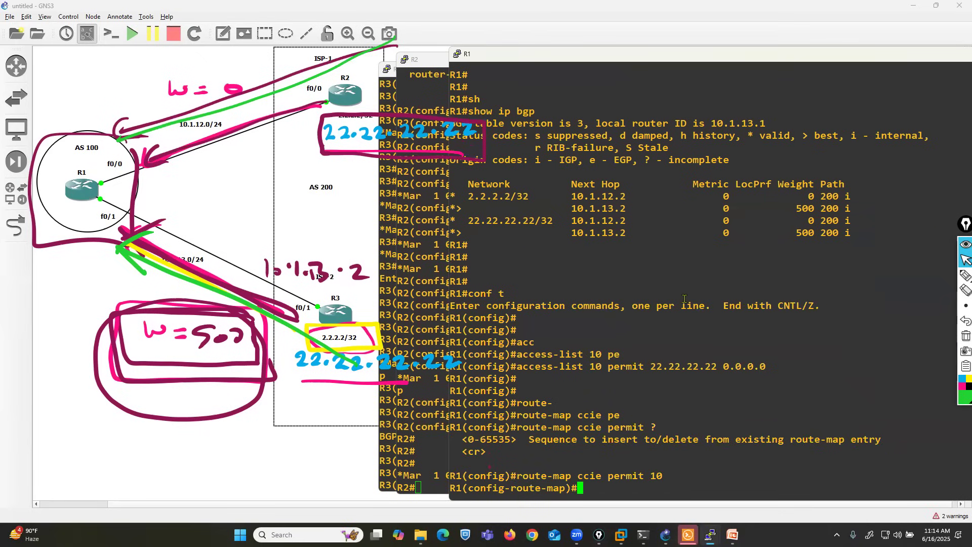
Step: Make route-map ccie sequence 10 match IP address access list 10
text(mat)
key(Tab)
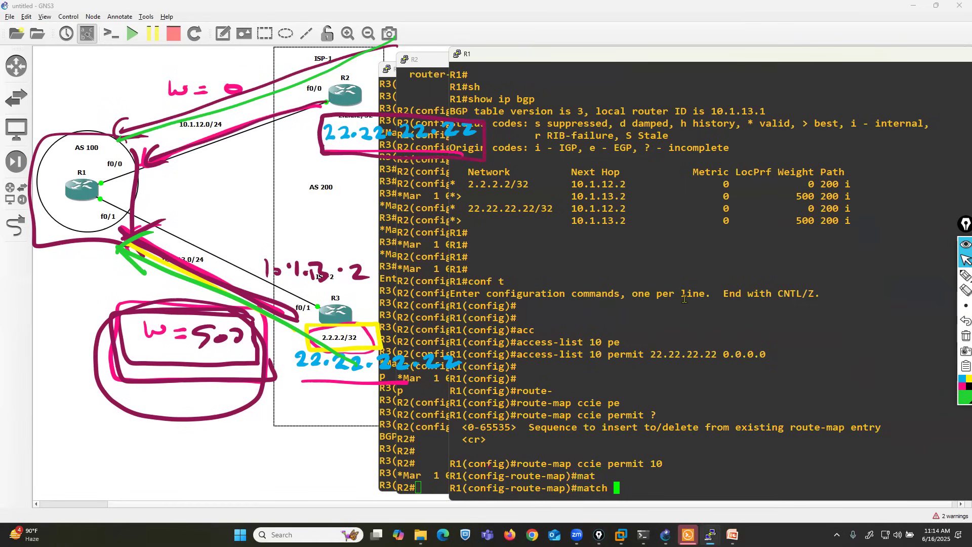
text(ip ad)
key(Tab)
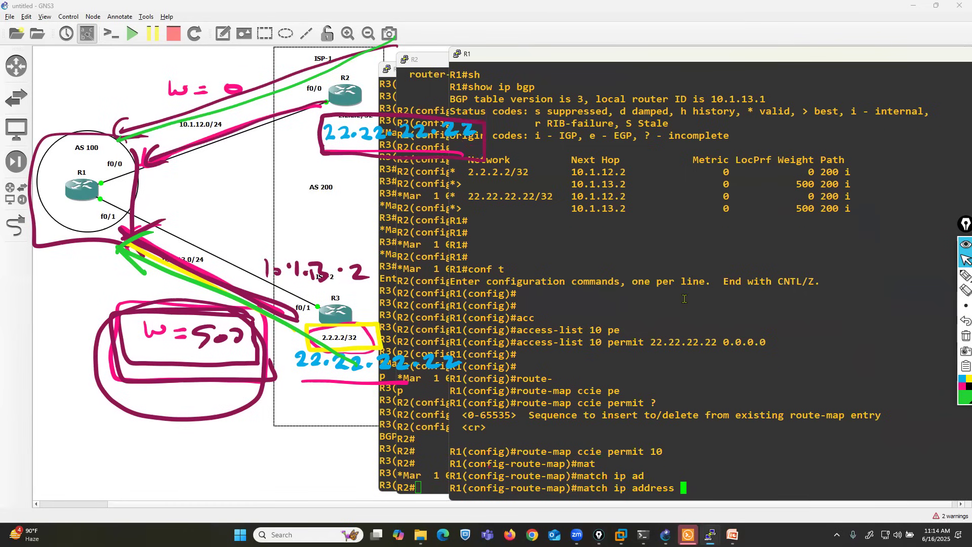
text(10)
key(Return)
Step: Set the weight to 800 in route-map ccie sequence 10 and exit to global configuration mode
text(set )
text(weq)
key(BackSpace)
key(Tab)
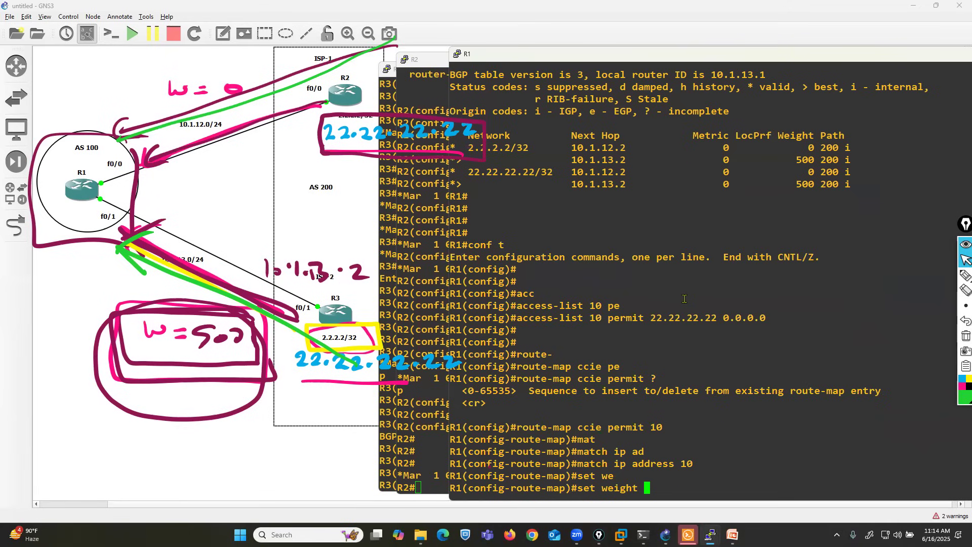
drag(650, 463, 694, 464)
click(675, 490)
drag(588, 322, 730, 317)
click(672, 488)
text(800)
key(Return)
text(exit)
key(Return)
key(Return)
key(Return)
Step: Add a second permit entry to route-map ccie with sequence number 20
text(route-)
key(Tab)
text(ccie pe)
key(Tab)
text(1)
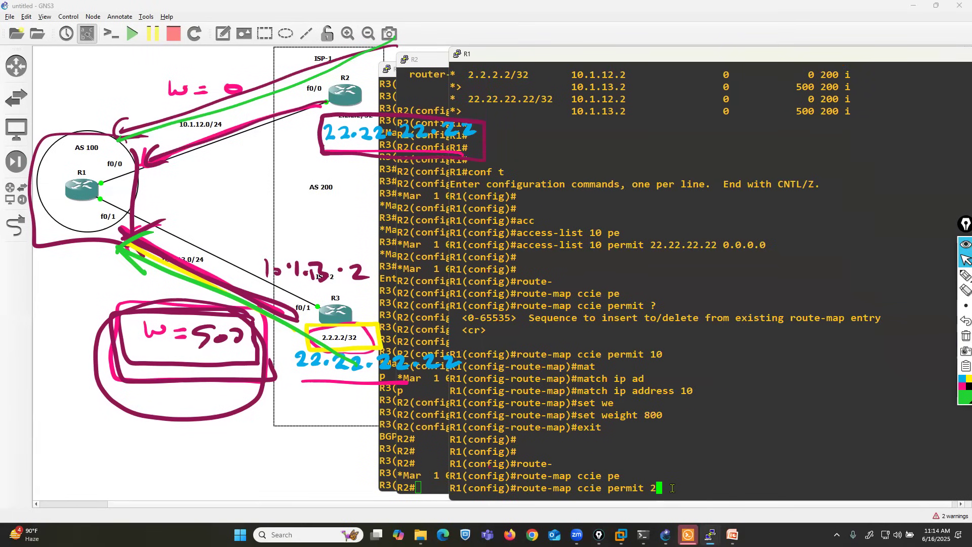
text(0)
key(Return)
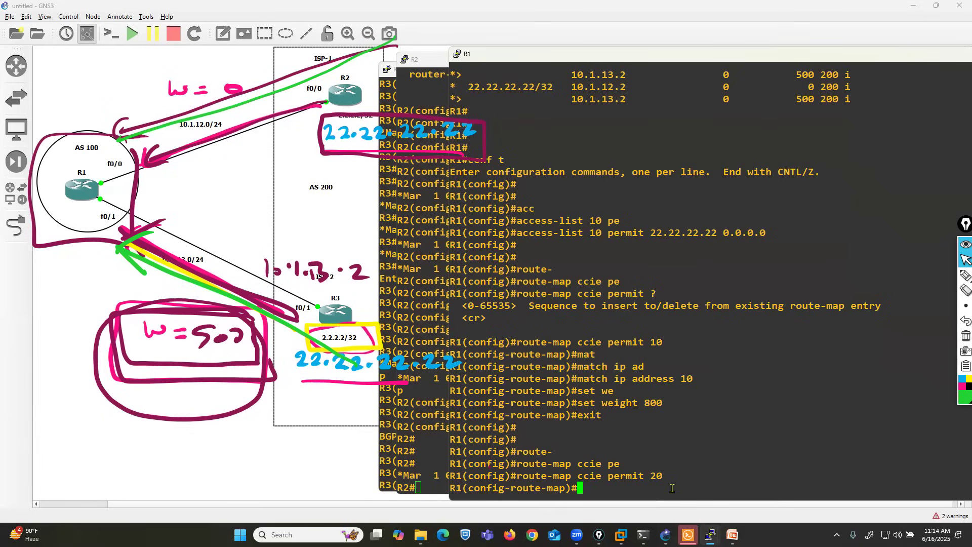
Step: Set the weight to 0 in route-map ccie sequence 20, highlight the access list number 10 and exit the route map
text(set we)
key(Tab)
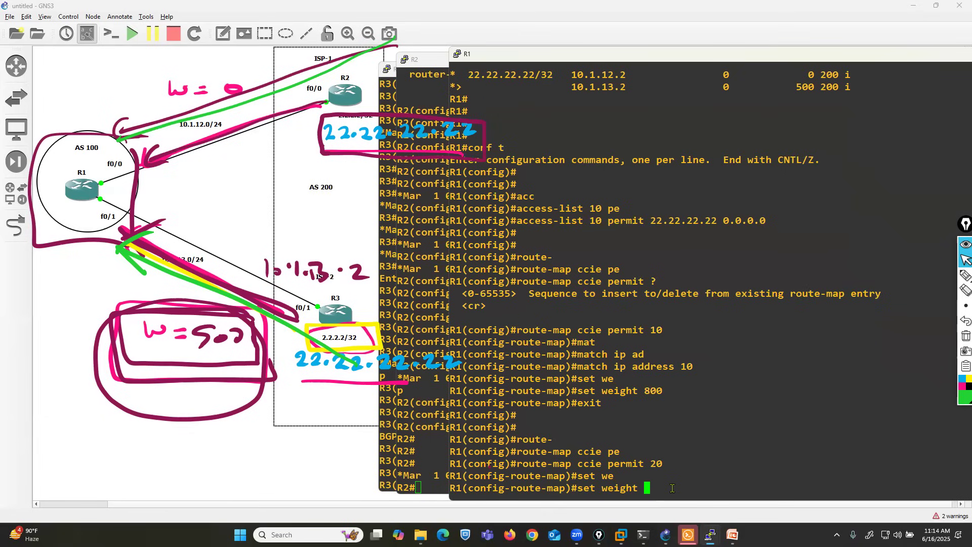
text(0)
key(Return)
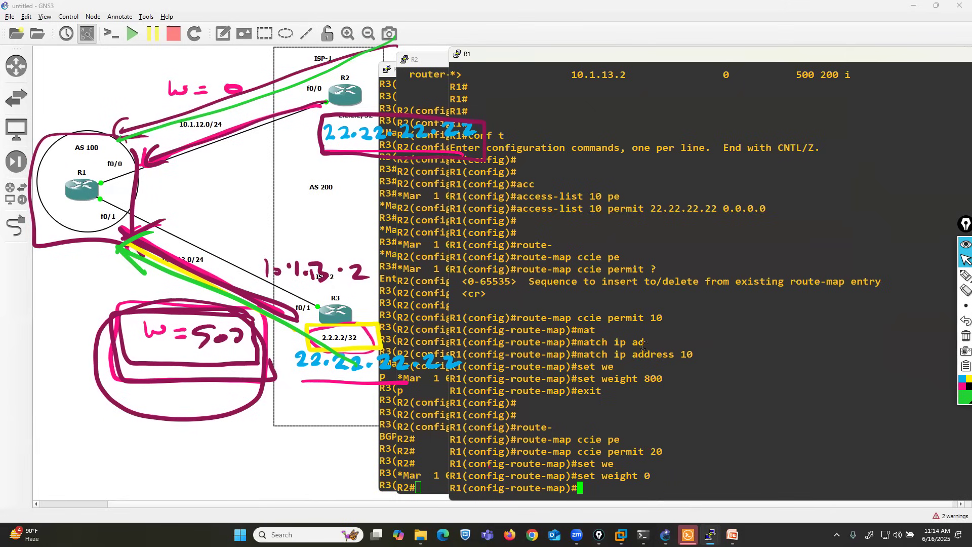
drag(580, 207, 608, 208)
text(exi)
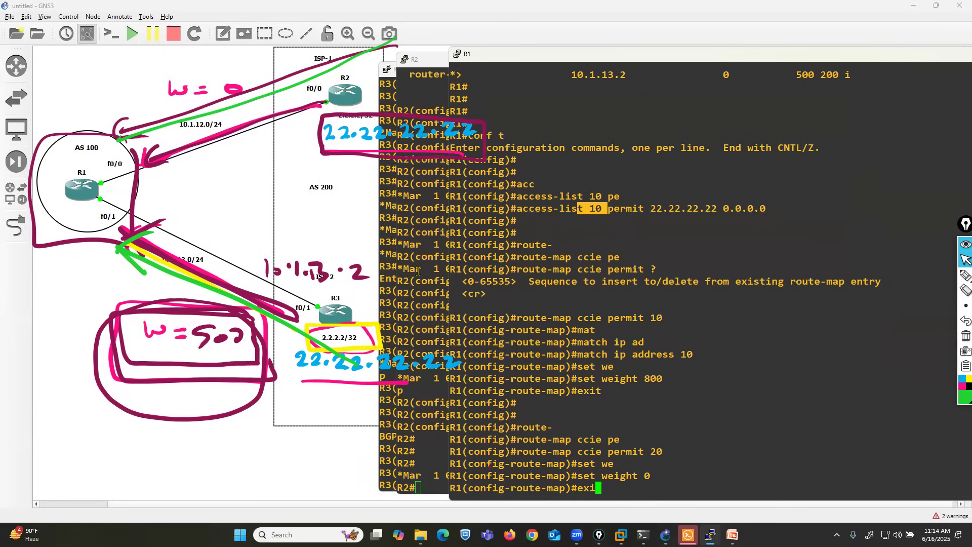
click(652, 343)
mouse_move(711, 534)
key(Return)
key(Return)
key(Return)
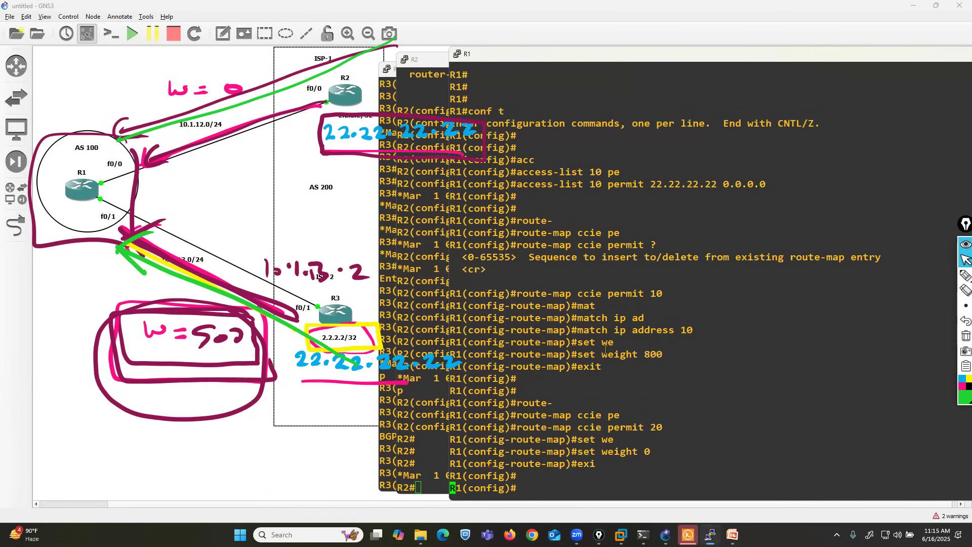
Step: Highlight the access-list 10 line, box R2's 22.22.22.22 in green, redraw the R2-to-R1 arrow and underline the permit entry
drag(529, 172, 785, 171)
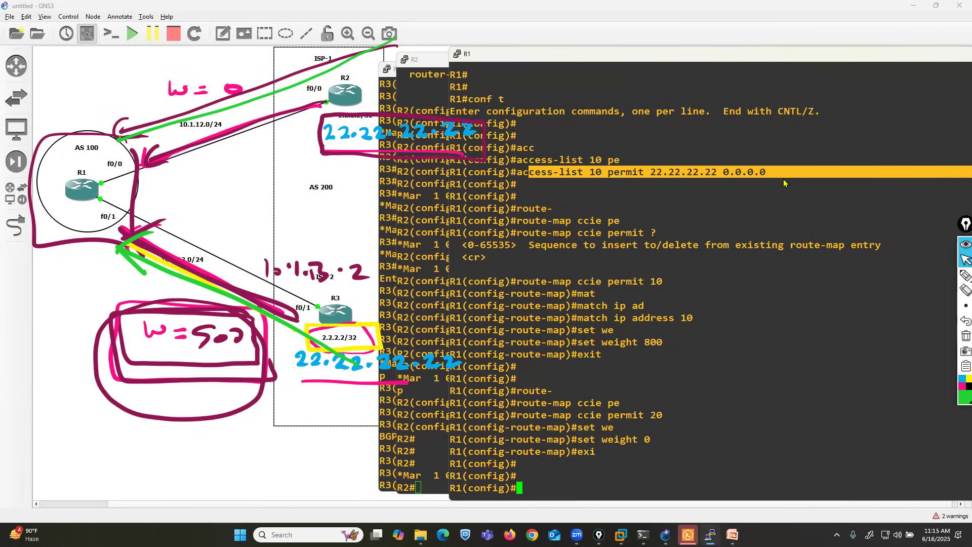
click(964, 275)
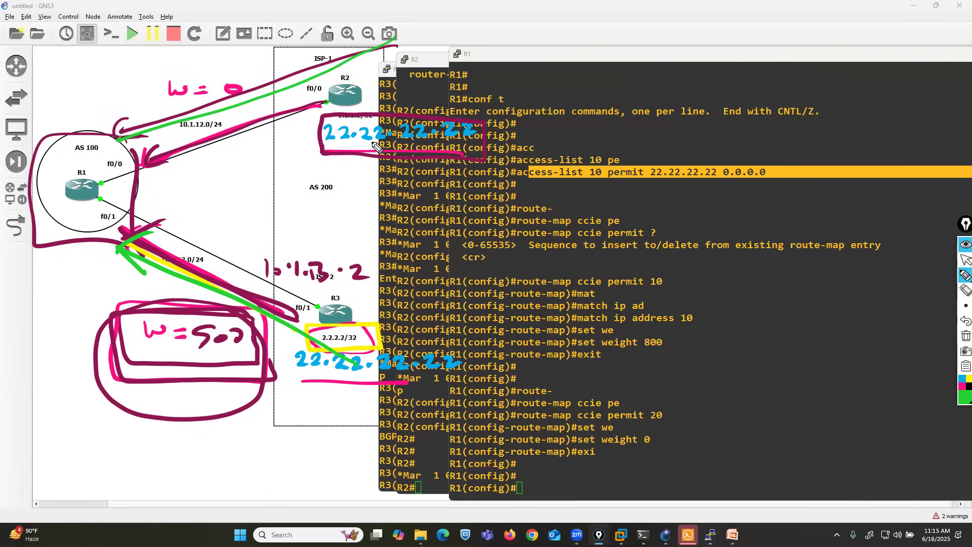
drag(312, 57, 304, 93)
click(965, 290)
mouse_move(358, 51)
mouse_down()
mouse_move(307, 93)
mouse_move(137, 138)
mouse_up()
click(965, 275)
mouse_move(320, 155)
mouse_down()
mouse_move(387, 159)
mouse_move(498, 142)
mouse_move(344, 114)
mouse_move(331, 160)
mouse_move(313, 99)
mouse_move(131, 134)
mouse_move(124, 144)
mouse_move(147, 145)
mouse_up()
drag(626, 191, 793, 195)
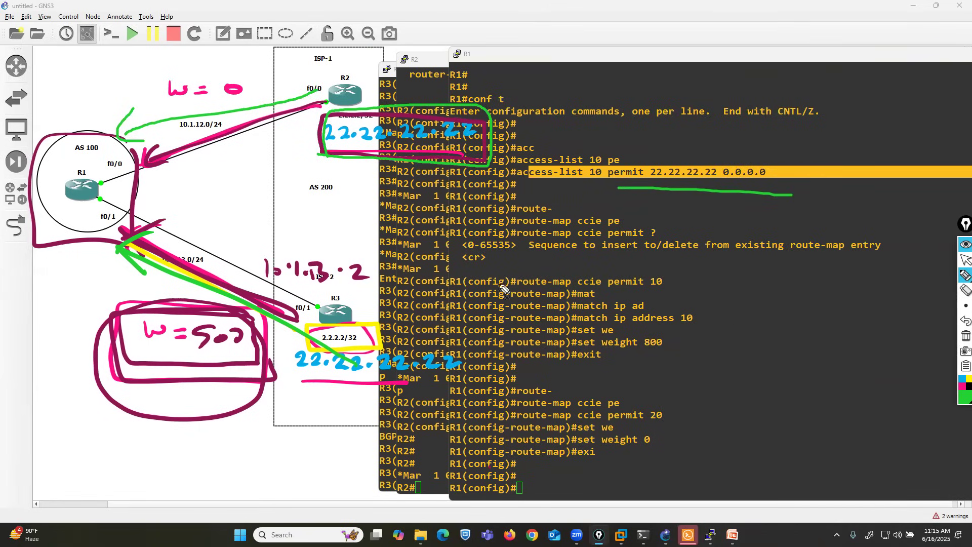
Step: Erase the boxes around the W = 500 note, clear all annotations and draw a green arrow from R1 to R3
click(964, 290)
drag(183, 365, 192, 422)
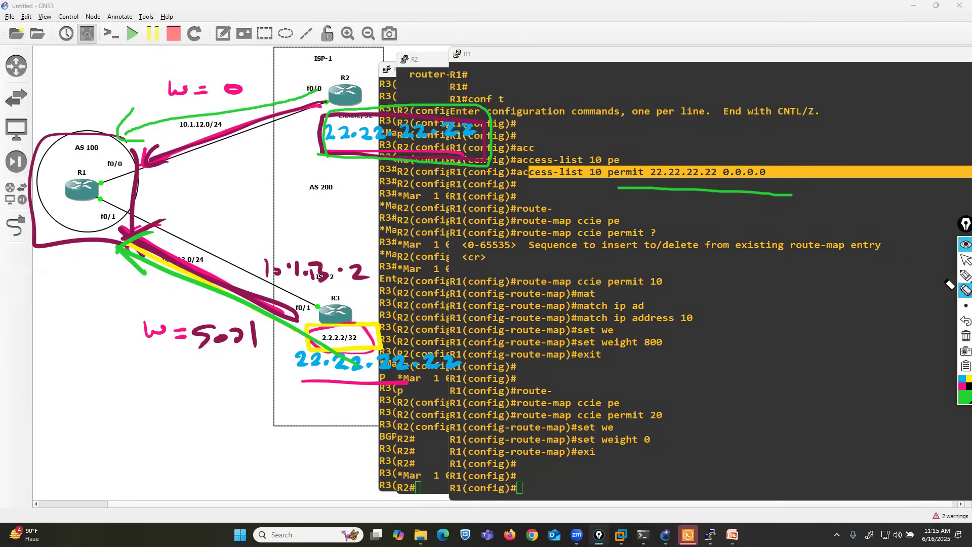
click(964, 275)
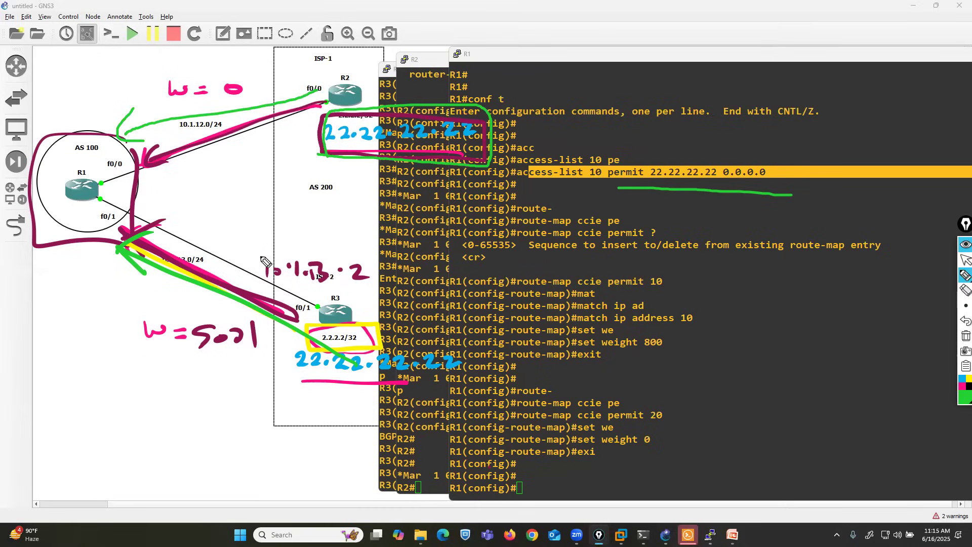
click(966, 335)
mouse_move(105, 219)
mouse_down()
mouse_move(248, 299)
mouse_move(274, 300)
mouse_move(257, 330)
mouse_up()
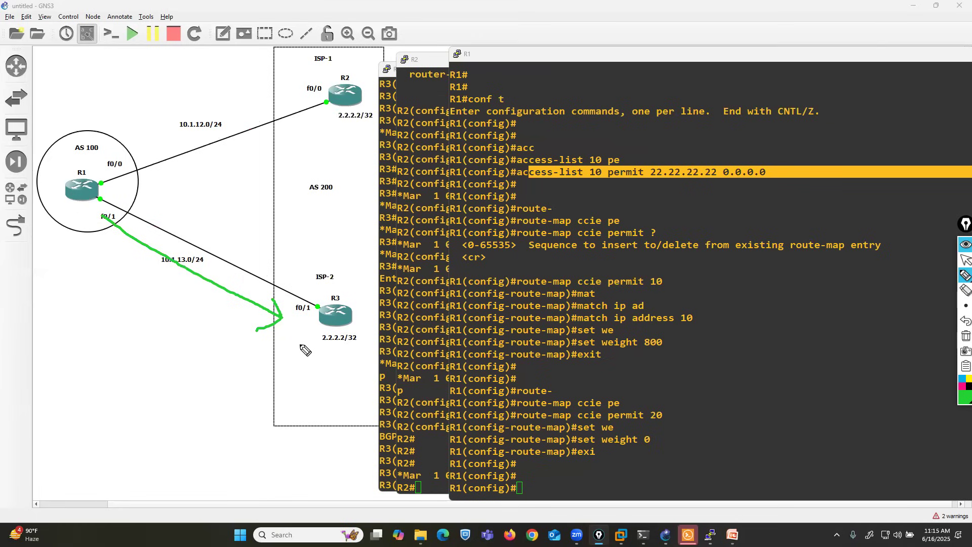
Step: Clear the drawing, then in pink draw arrows from R2 and R3 to R1 and underline both 2.2.2.2/32 labels
click(965, 335)
click(935, 279)
click(962, 386)
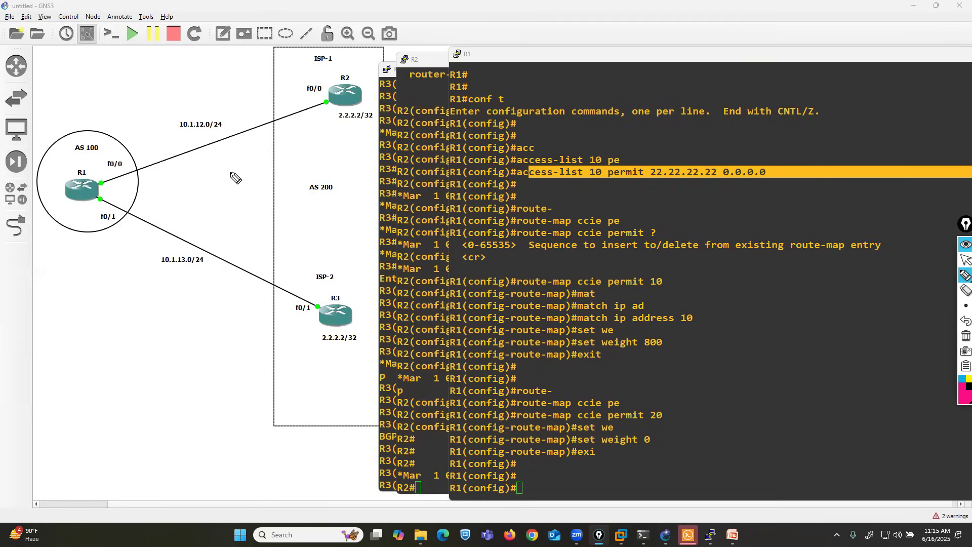
mouse_move(309, 80)
mouse_down()
mouse_move(133, 154)
mouse_move(125, 148)
mouse_up()
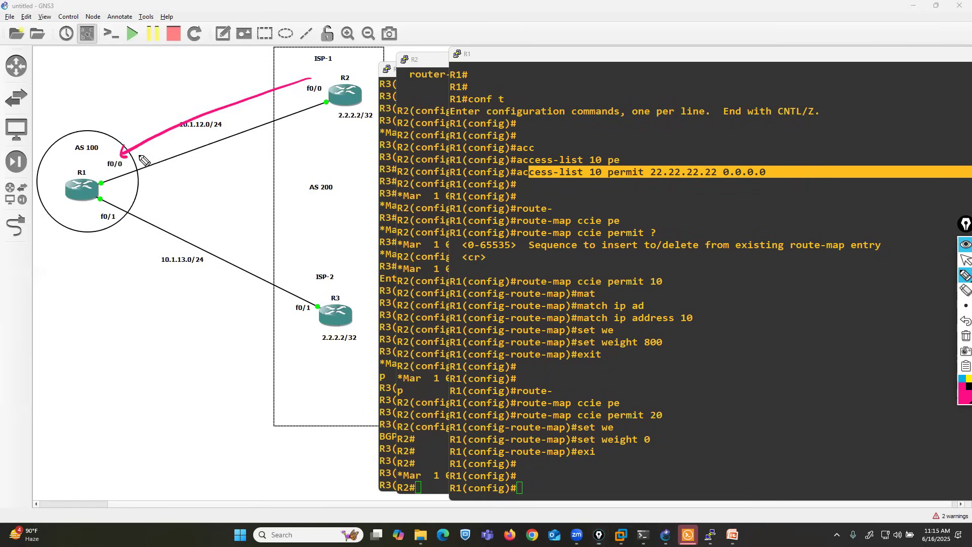
mouse_move(296, 333)
mouse_down()
mouse_move(81, 227)
mouse_move(110, 220)
mouse_up()
drag(338, 123, 373, 122)
drag(354, 356, 323, 355)
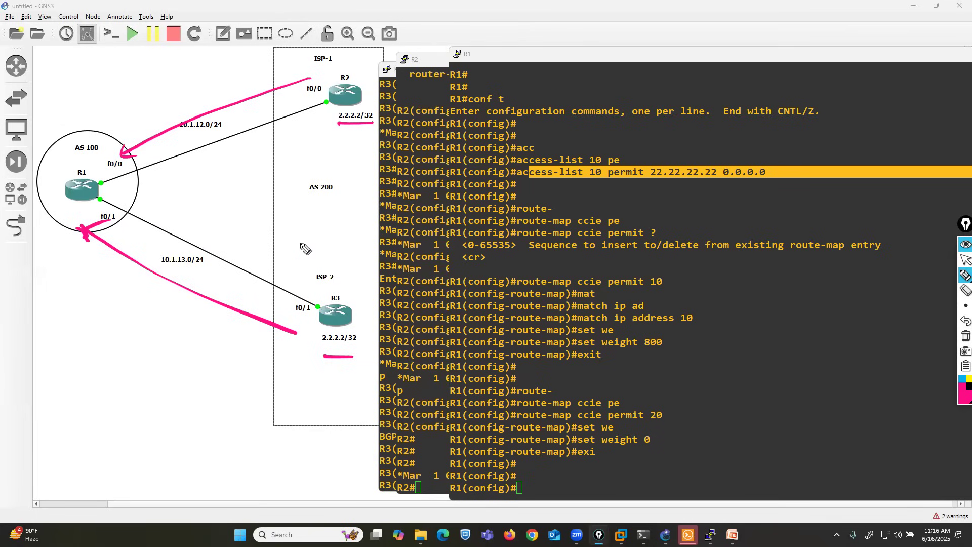
Step: Draw a curved pink arrow from R2 to R1 and write "best" beside it
mouse_move(331, 94)
mouse_down()
mouse_move(143, 80)
mouse_move(89, 155)
mouse_move(108, 151)
mouse_up()
mouse_move(160, 77)
mouse_down()
mouse_move(161, 94)
mouse_move(205, 93)
mouse_up()
drag(191, 82, 208, 80)
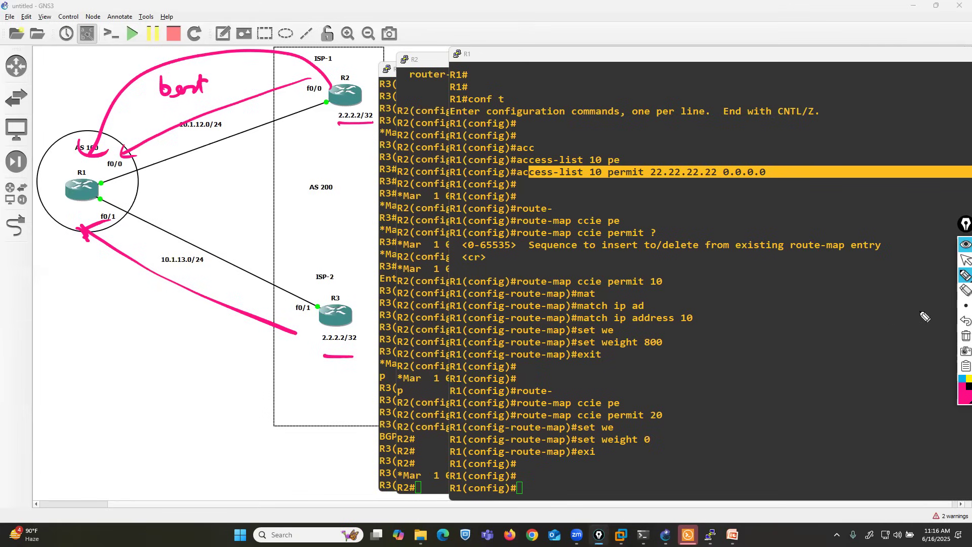
Step: Clear the annotations, draw pink arrows both ways between R3 and R1, and write 0 by the R2 link and 500 by the R3 link
click(965, 336)
mouse_move(281, 321)
mouse_down()
mouse_move(99, 236)
mouse_move(107, 248)
mouse_move(117, 234)
mouse_up()
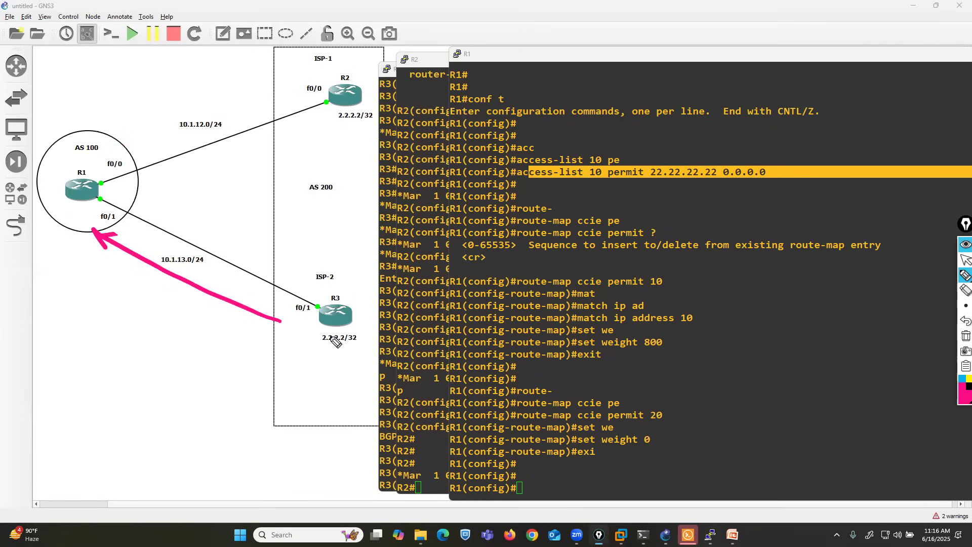
drag(199, 86, 217, 74)
mouse_move(189, 330)
mouse_down()
mouse_move(206, 351)
mouse_move(186, 330)
mouse_up()
mouse_move(125, 328)
mouse_down()
mouse_move(112, 327)
mouse_move(96, 360)
mouse_up()
mouse_move(146, 341)
mouse_down()
mouse_move(133, 349)
mouse_move(146, 342)
mouse_up()
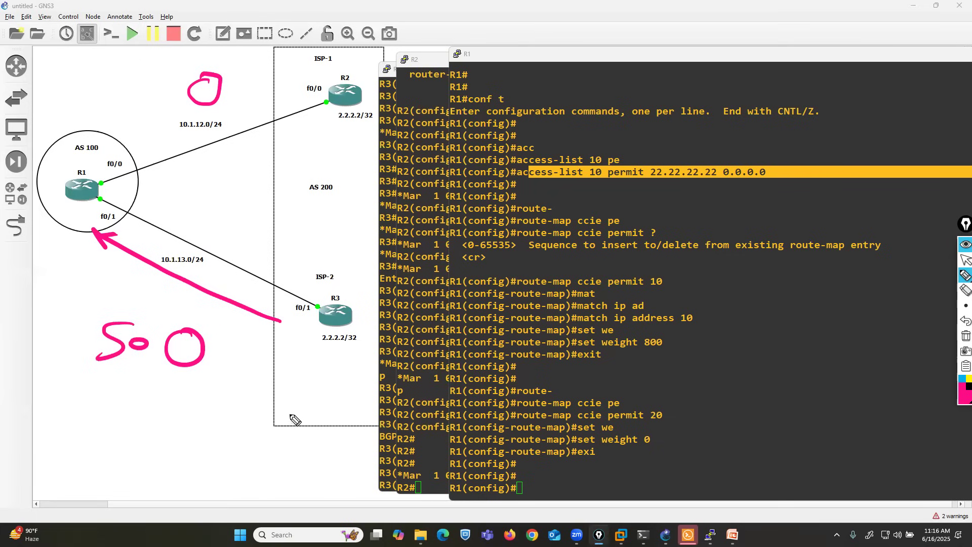
mouse_move(105, 236)
mouse_down()
mouse_move(268, 303)
mouse_move(280, 319)
mouse_up()
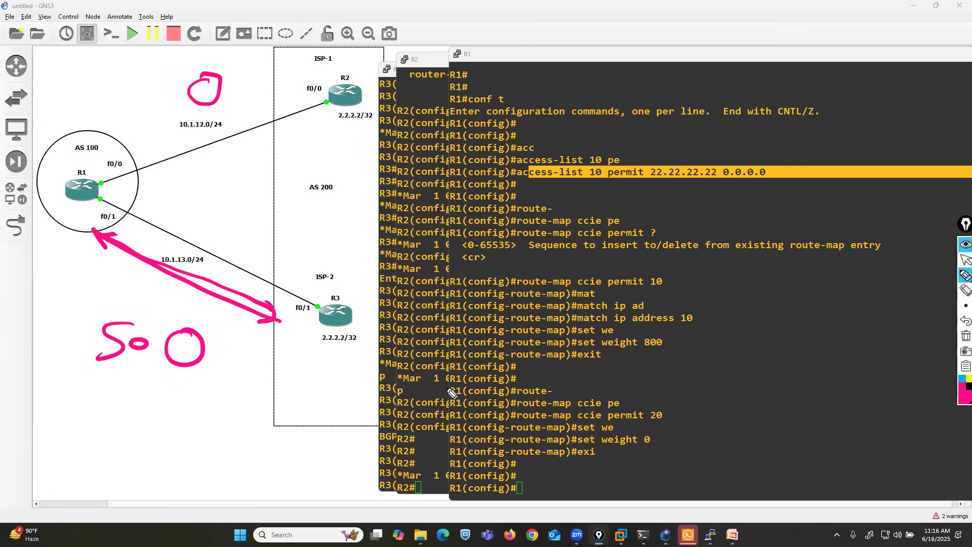
Step: Erase the pink arrow between R1 and R3, draw a blue arrow from R1 to R3, and box the 500 note in blue
click(961, 379)
click(964, 290)
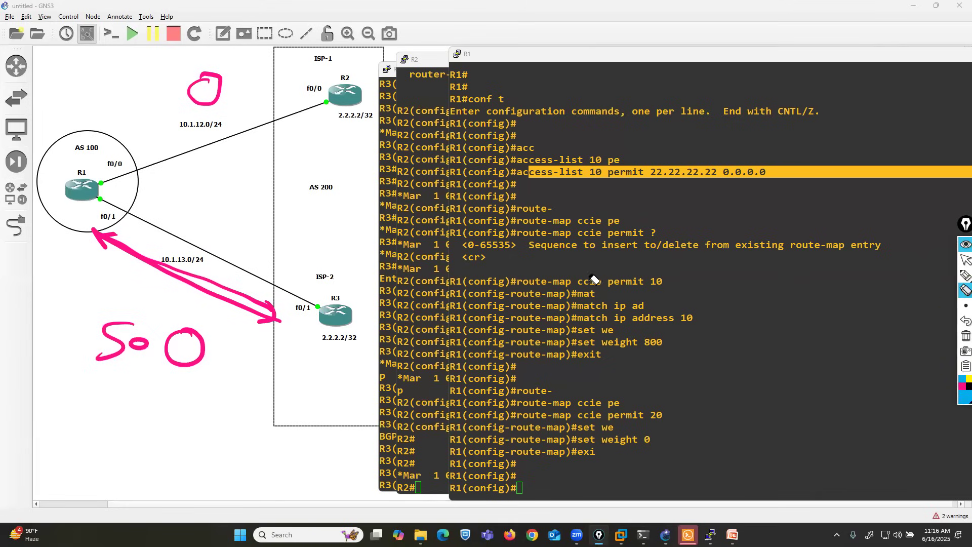
drag(104, 234, 283, 327)
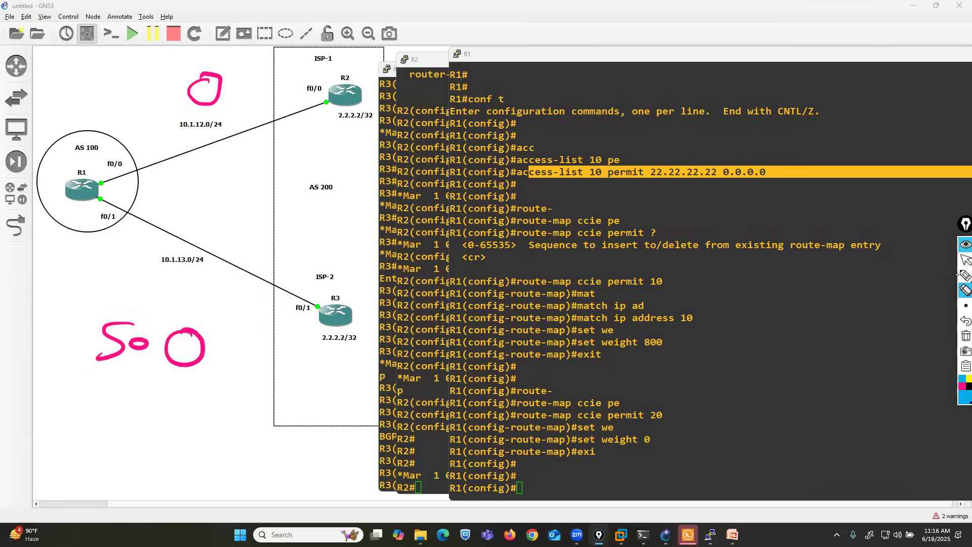
click(964, 275)
drag(90, 228, 278, 314)
mouse_move(198, 317)
mouse_down()
mouse_move(73, 349)
mouse_move(210, 391)
mouse_move(229, 323)
mouse_move(195, 320)
mouse_up()
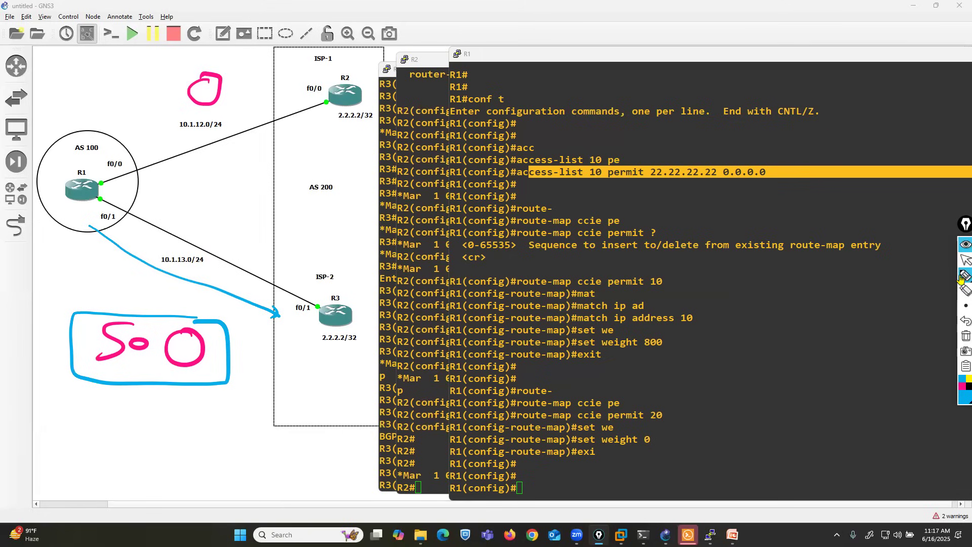
Step: In green, draw an arrow from R1 to R2 and circle 22.22.22.22 in the access-list 10 command
click(960, 404)
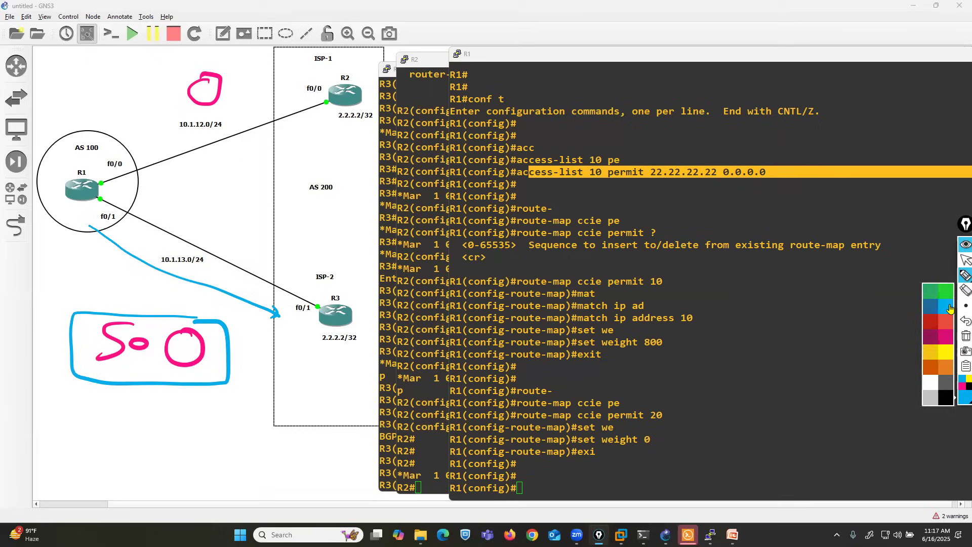
click(928, 285)
drag(125, 160, 295, 116)
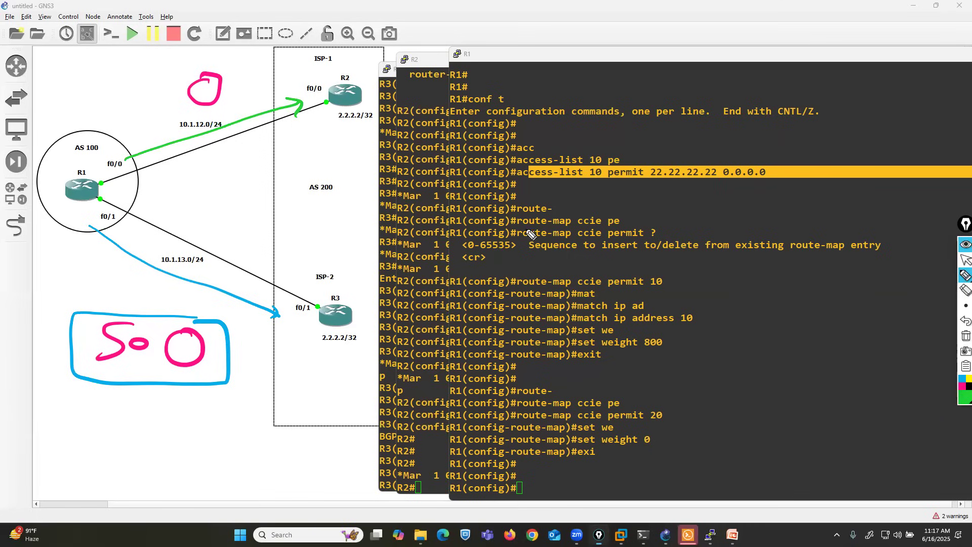
mouse_move(724, 163)
mouse_down()
mouse_move(655, 157)
mouse_move(652, 196)
mouse_move(712, 193)
mouse_move(725, 156)
mouse_up()
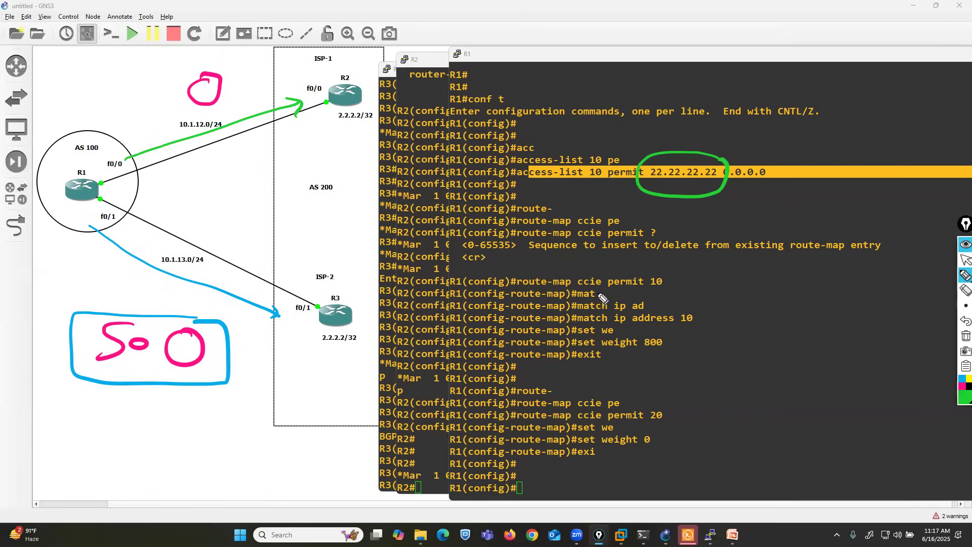
drag(509, 292, 604, 290)
drag(504, 330, 566, 315)
drag(531, 355, 566, 346)
drag(512, 322, 562, 312)
drag(534, 357, 577, 344)
click(965, 290)
drag(555, 288, 584, 370)
Step: Draw green arrows pointing at the circled 22.22.22.22 from above and below, and underline the address
click(965, 275)
mouse_move(687, 101)
mouse_down()
mouse_move(690, 158)
mouse_move(705, 152)
mouse_up()
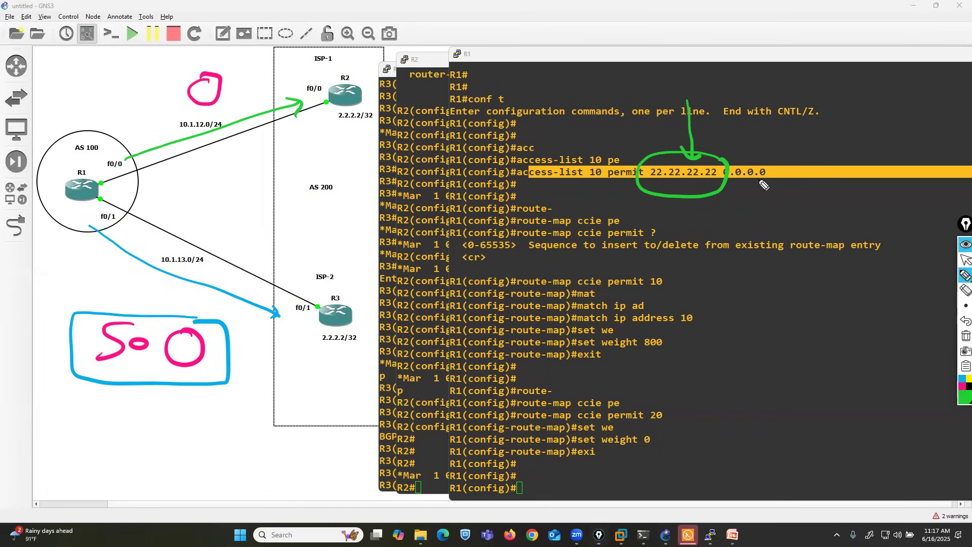
mouse_move(691, 226)
mouse_down()
mouse_move(689, 189)
mouse_move(707, 199)
mouse_up()
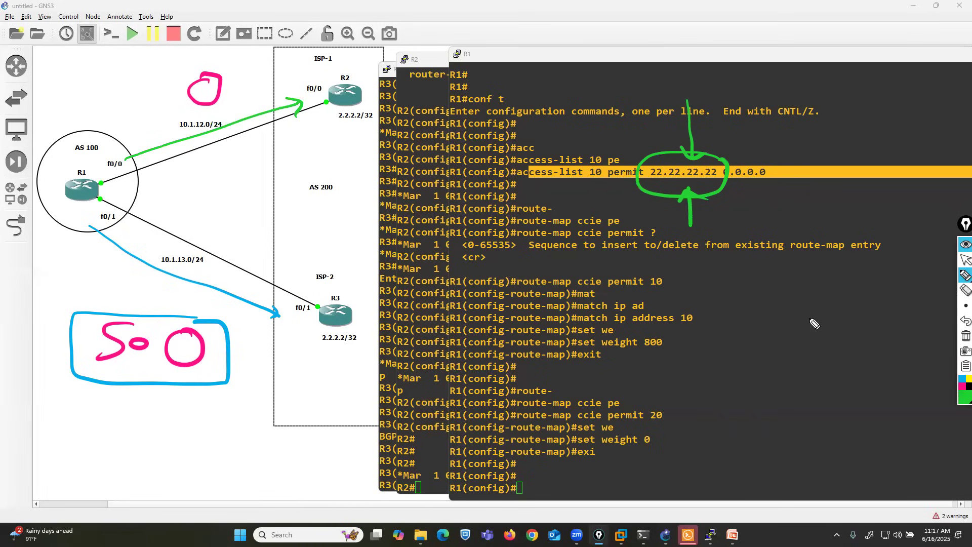
drag(711, 183, 648, 183)
Step: Underline set weight 800 and box the route-map ccie permit 20 lines in green, then erase both marks
drag(570, 349, 666, 356)
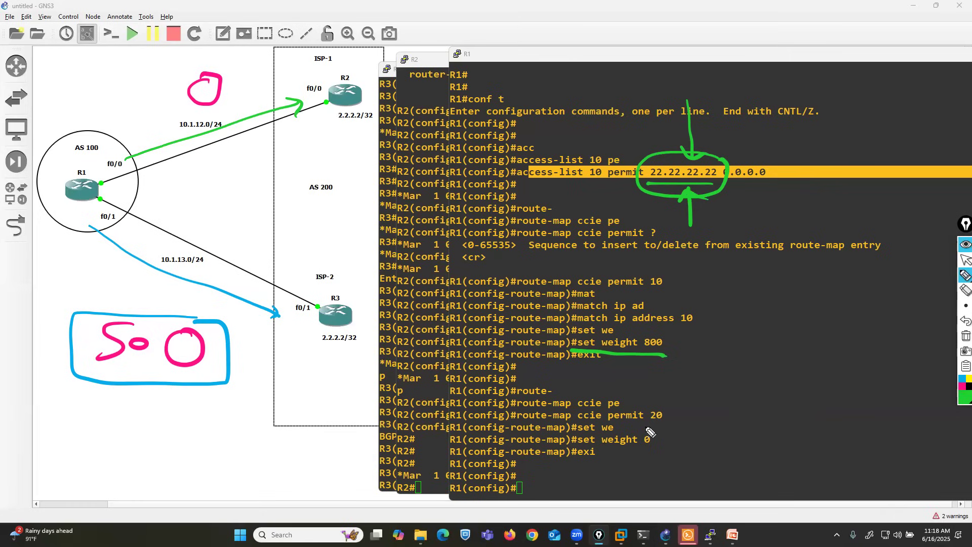
mouse_move(663, 410)
mouse_down()
mouse_move(672, 408)
mouse_move(672, 461)
mouse_move(512, 452)
mouse_move(497, 414)
mouse_move(671, 407)
mouse_up()
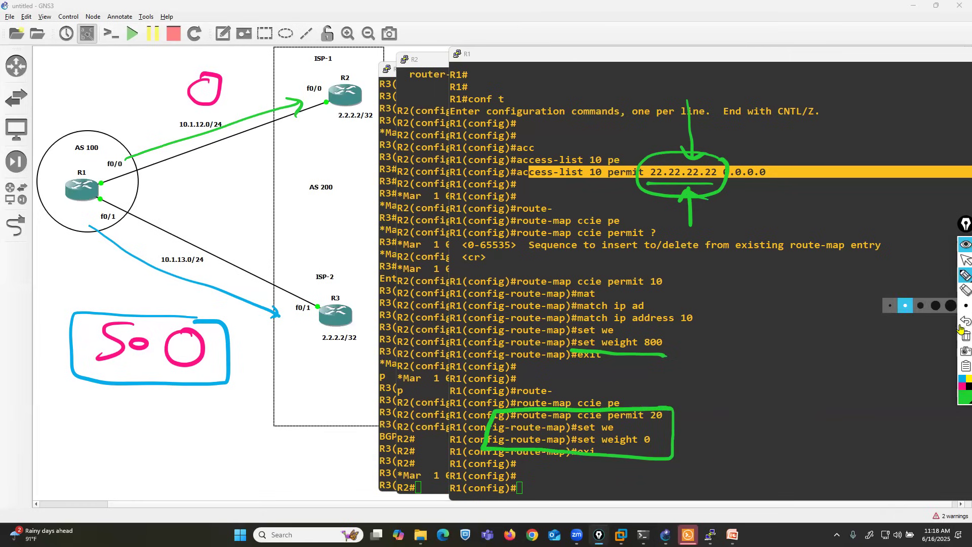
click(963, 290)
click(602, 452)
click(608, 356)
Step: Return to the R1 console and enter BGP router configuration for AS 100
click(962, 261)
click(902, 378)
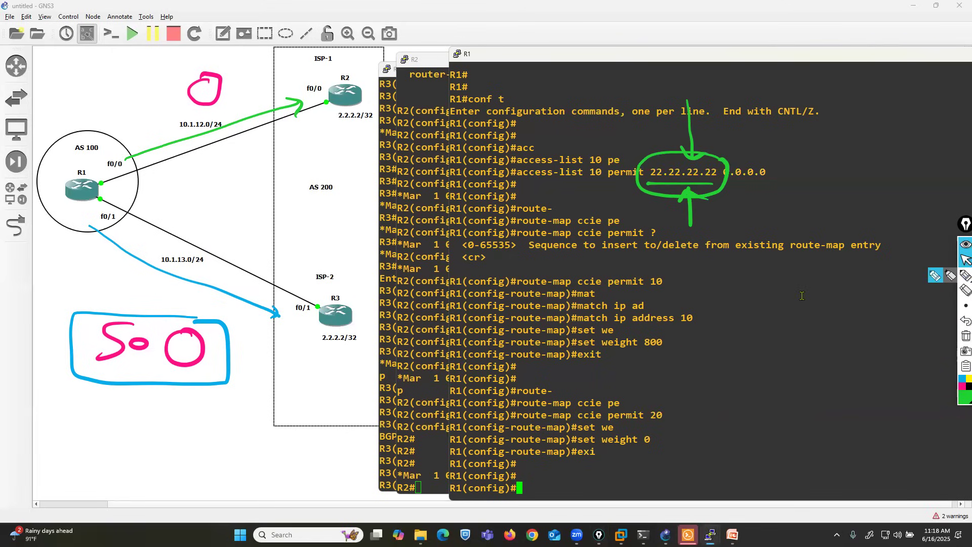
text(router bgp 100)
key(Return)
Step: Remove the weight 500 setting from neighbor 10.1.13.2
text(n)
key(Up)
key(Up)
key(Up)
key(Up)
key(Up)
key(Up)
key(Up)
key(Up)
key(Up)
key(Up)
key(Up)
key(Up)
key(Up)
key(Down)
text(remote-as 200)
key(Up)
key(Up)
key(Up)
key(Up)
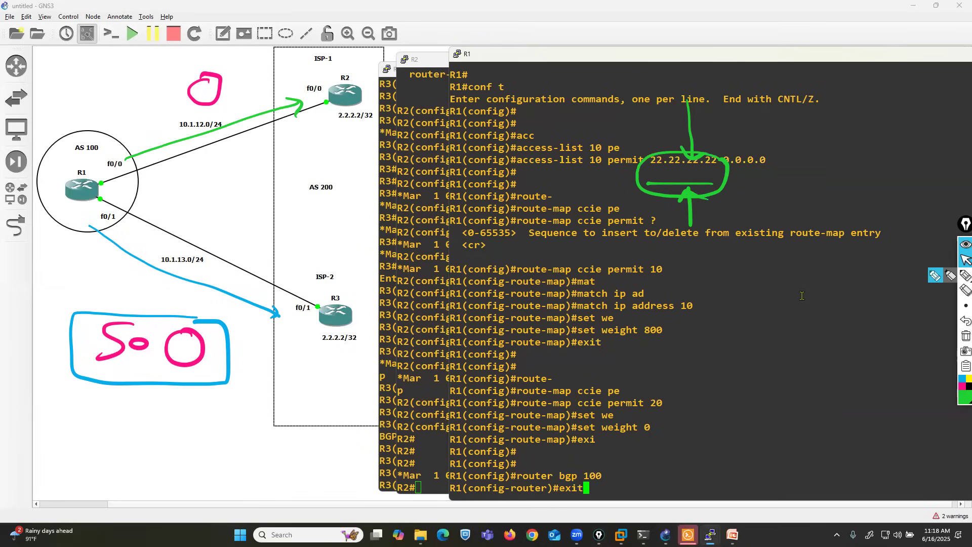
key(Up)
key(Up)
key(Up)
key(Up)
key(Up)
key(Up)
key(Down)
key(Down)
key(Down)
key(Down)
key(Down)
key(Down)
key(Down)
key(Down)
key(Down)
key(BackSpace)
key(BackSpace)
key(BackSpace)
key(BackSpace)
key(BackSpace)
key(BackSpace)
key(BackSpace)
key(BackSpace)
key(BackSpace)
key(BackSpace)
key(BackSpace)
key(BackSpace)
key(BackSpace)
text(weight 500)
key(ctrl+a)
text(no)
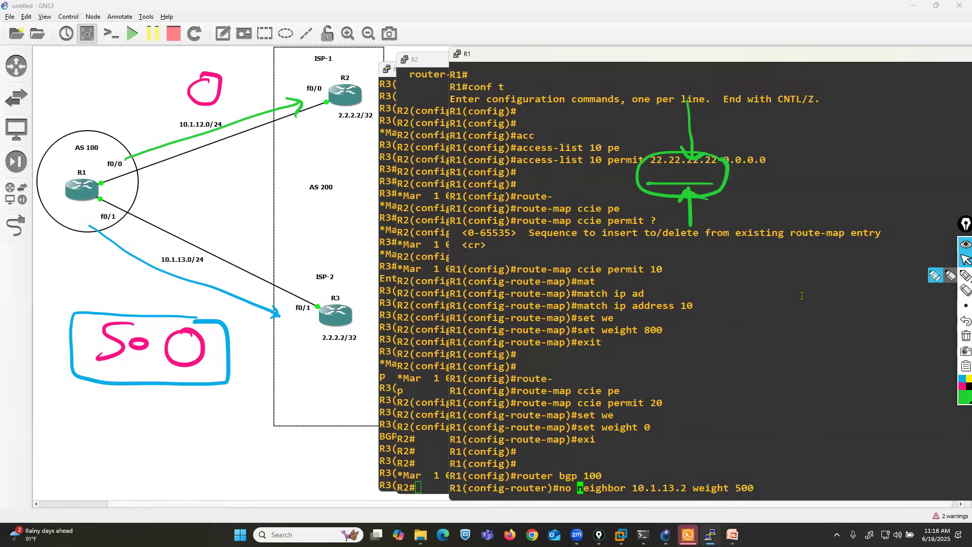
key(Return)
key(Return)
key(Return)
key(Return)
Step: Begin the neighbor 10.1.13.2 route-map command, list its help options, and enter ccie as the route-map name
text(nei)
key(Tab)
text(10.1.13.2)
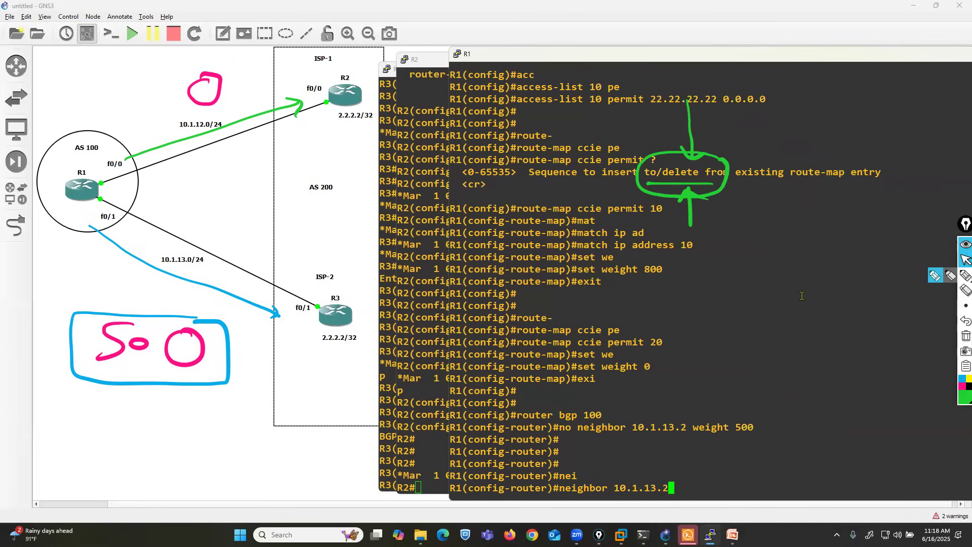
text( route)
key(Tab)
text(m)
key(Tab)
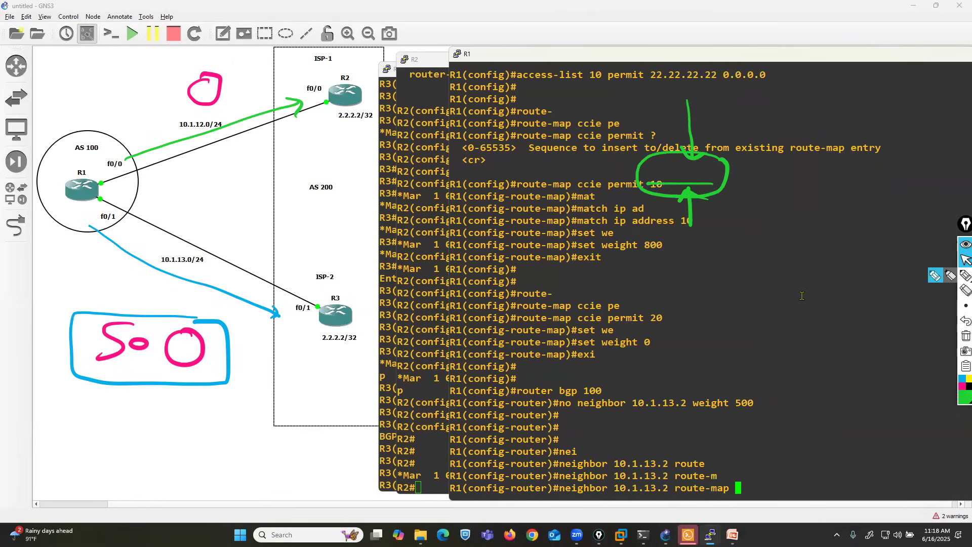
text(?)
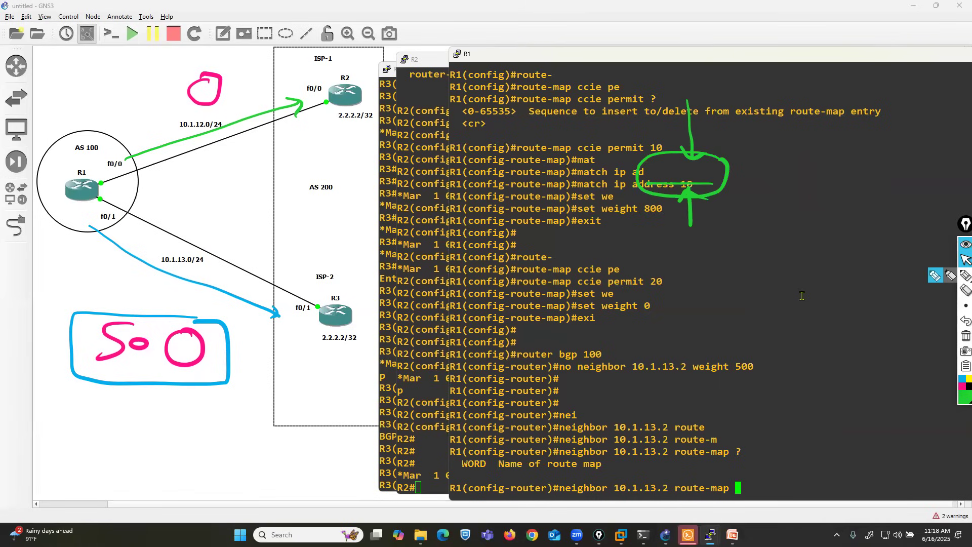
text(ccie)
Step: Draw a green line from R3 to R1 and a green arrow from R2 to R1 on the topology
click(937, 276)
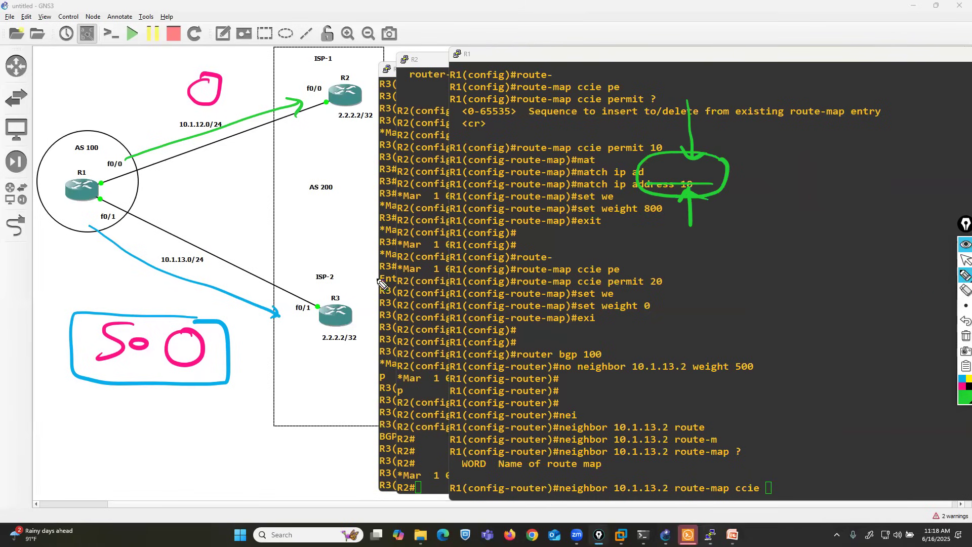
drag(323, 318, 93, 211)
drag(390, 92, 4, 155)
click(963, 321)
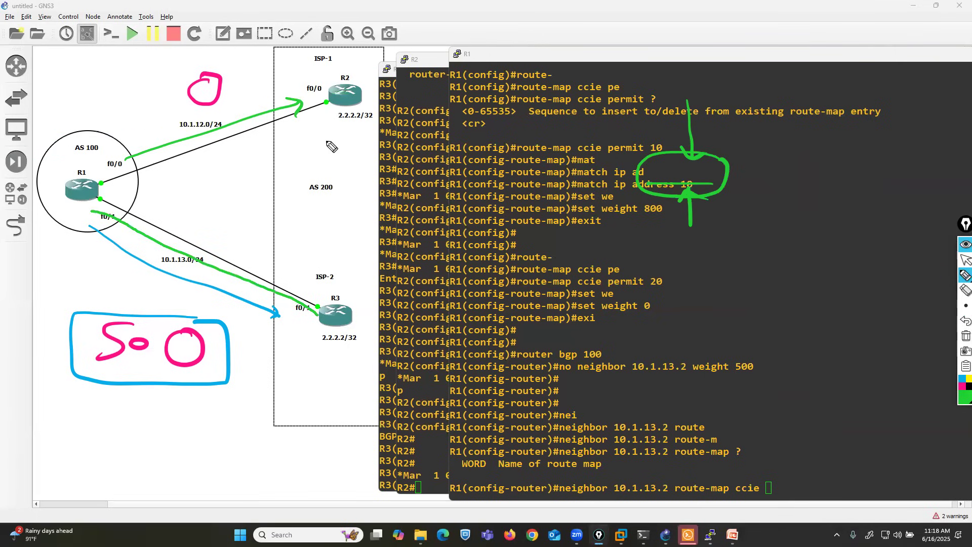
drag(134, 136, 168, 168)
Step: List the direction options for the pending neighbor command and apply route-map ccie to 10.1.13.2 in the in direction
click(965, 260)
text(?)
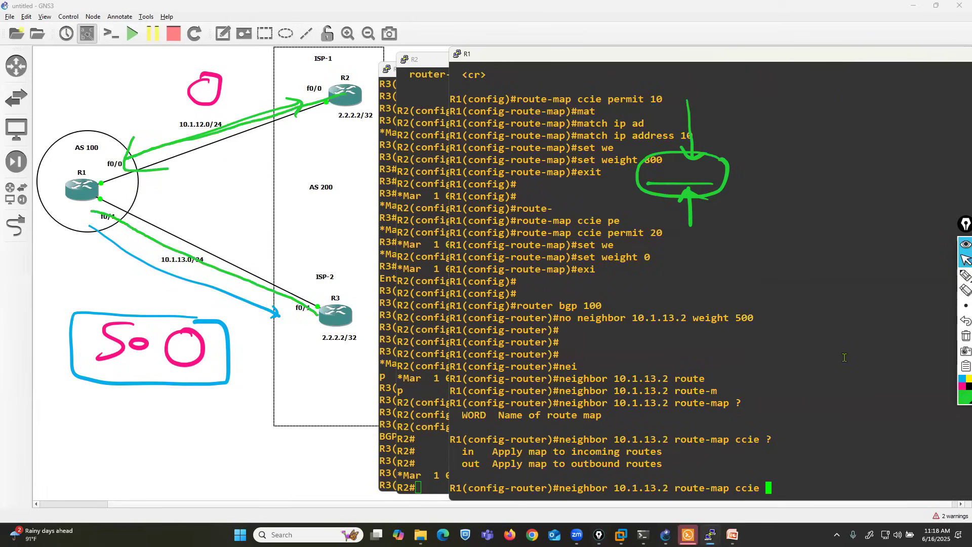
text(in)
key(Return)
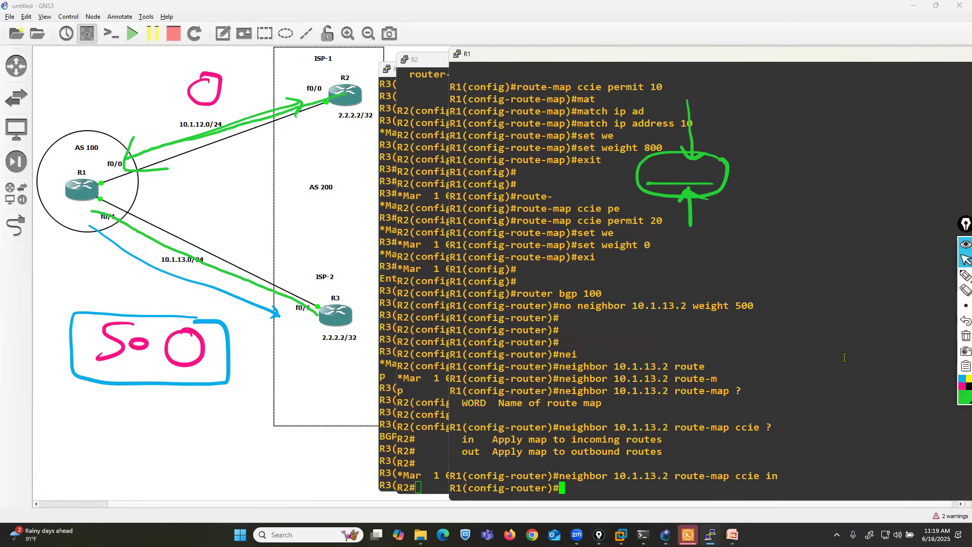
Step: Leave configuration mode on R1 and reset all BGP sessions with clear ip bgp *
key(ctrl+z)
text(cle)
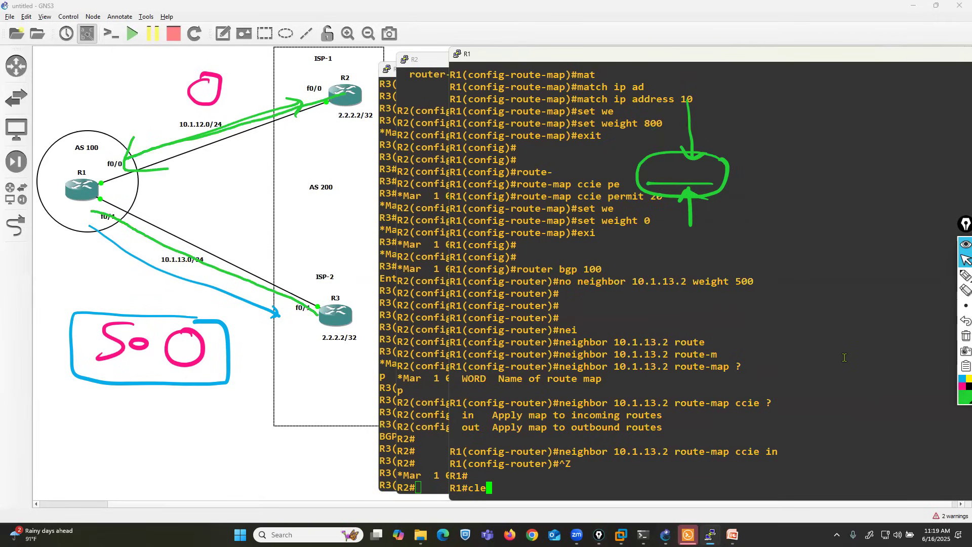
text(ar ip bgp )
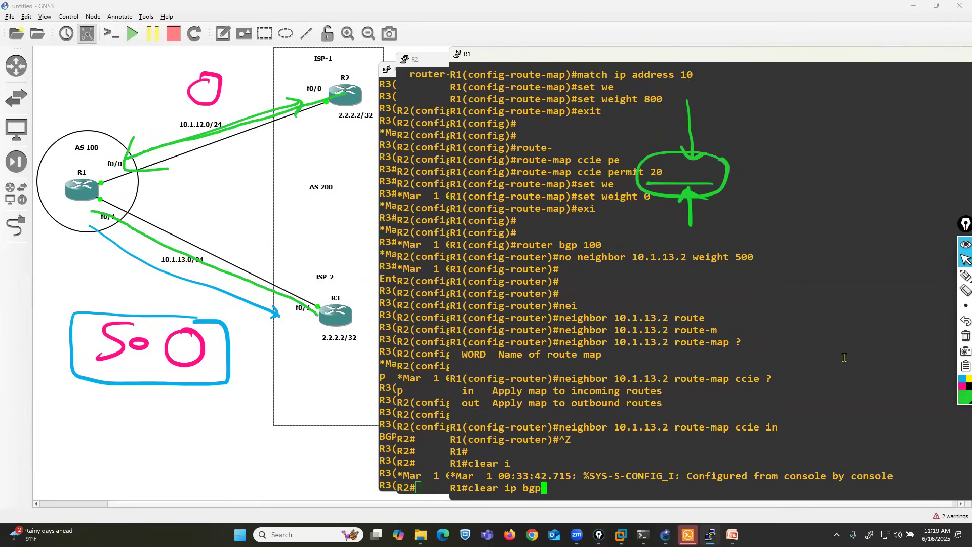
text(*)
key(Return)
key(Return)
key(Return)
key(Return)
key(Return)
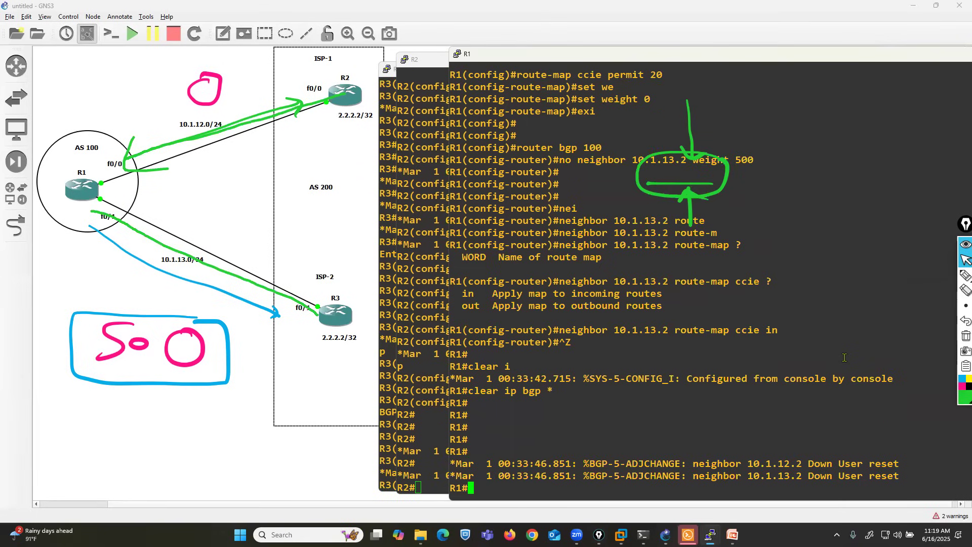
key(Return)
key(Return)
key(Return)
key(Return)
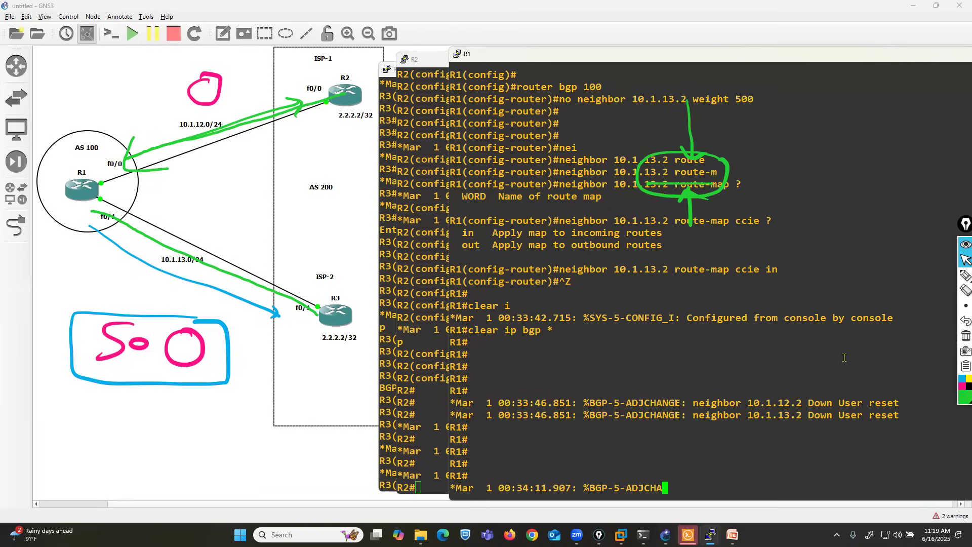
Step: Check R1's BGP neighbors with show ip bgp summary
key(Return)
key(Return)
key(Return)
text(sh)
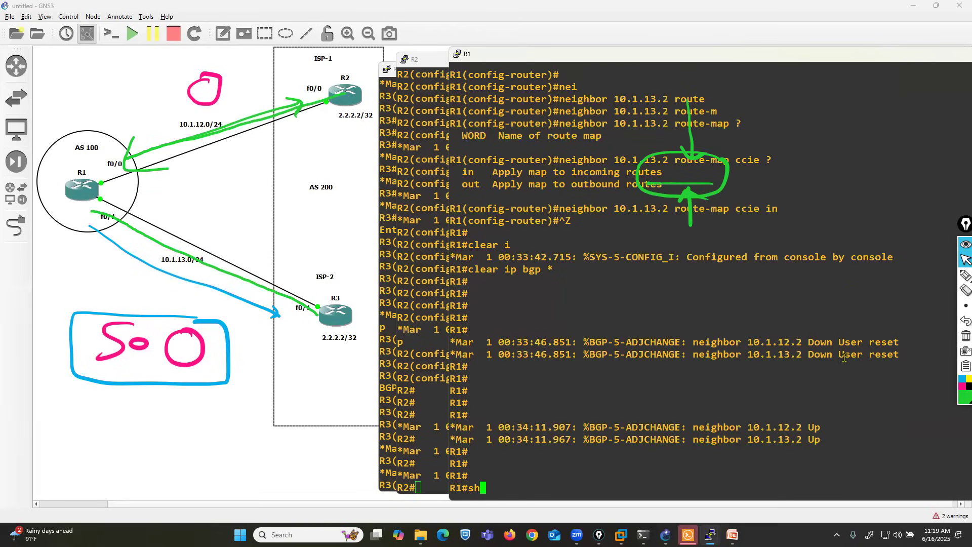
key(Tab)
text(ip bg)
key(BackSpace)
text(p s)
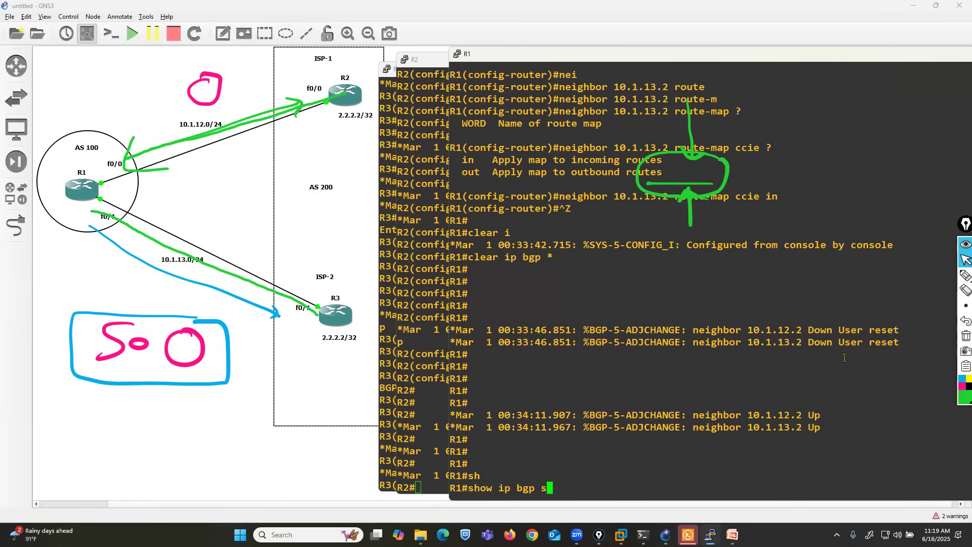
key(Tab)
key(Return)
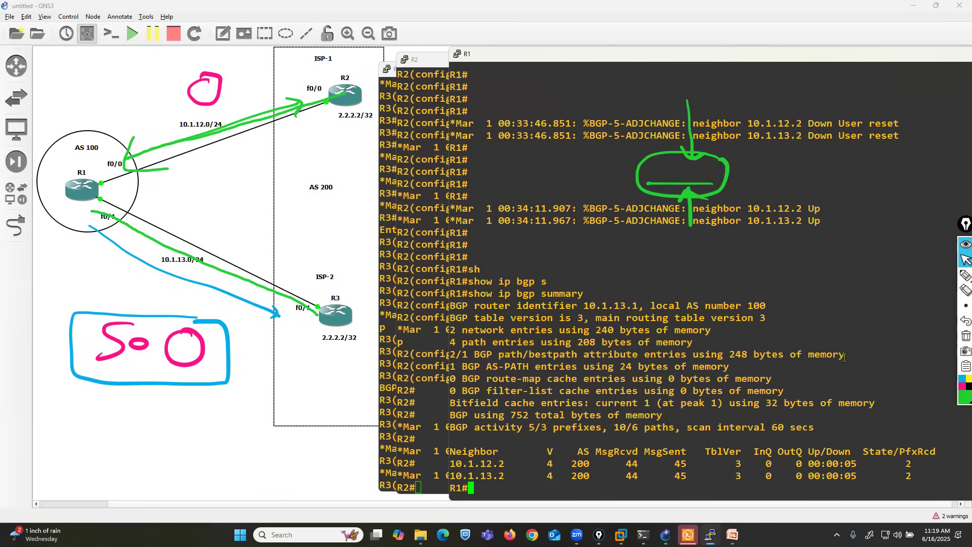
Step: Display R1's BGP table with show ip bgp
key(Return)
key(Return)
key(Return)
key(Return)
key(Return)
key(Return)
key(Return)
key(Return)
key(Return)
key(Return)
key(Return)
key(Up)
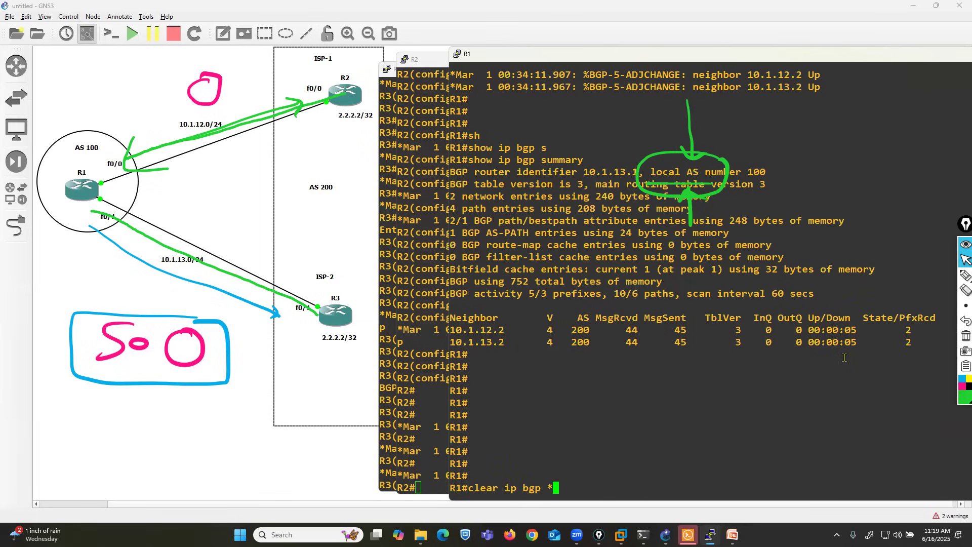
key(BackSpace)
key(BackSpace)
key(BackSpace)
key(BackSpace)
key(BackSpace)
key(BackSpace)
key(BackSpace)
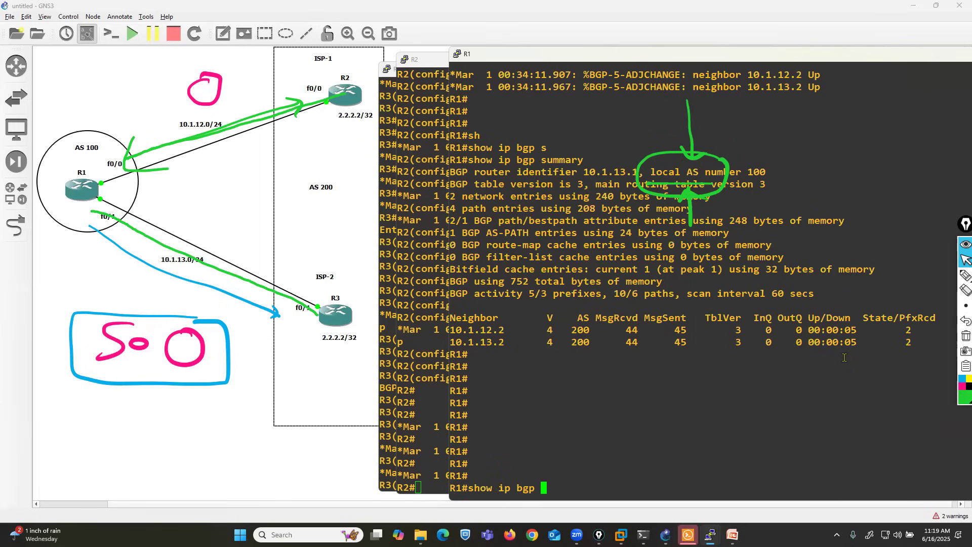
key(Return)
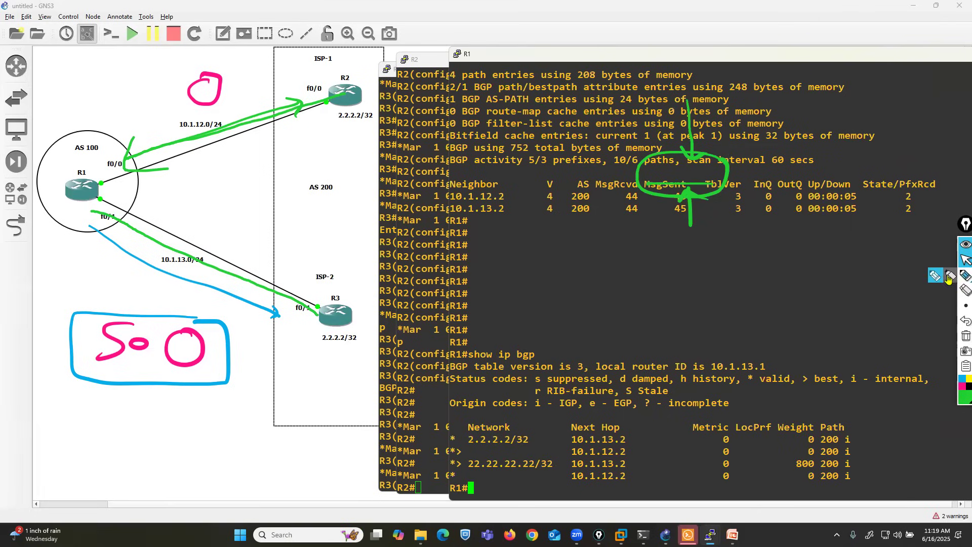
Step: Box the 22.22.22.22/32 entry of the BGP table in green and erase the annotations over the topology
click(965, 274)
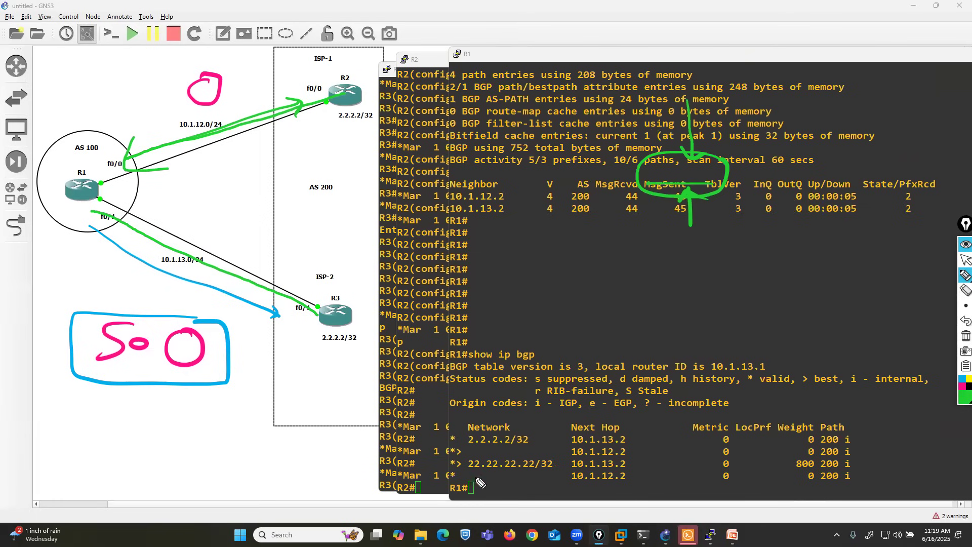
mouse_move(443, 474)
mouse_down()
mouse_move(561, 475)
mouse_move(563, 457)
mouse_move(448, 457)
mouse_move(446, 477)
mouse_up()
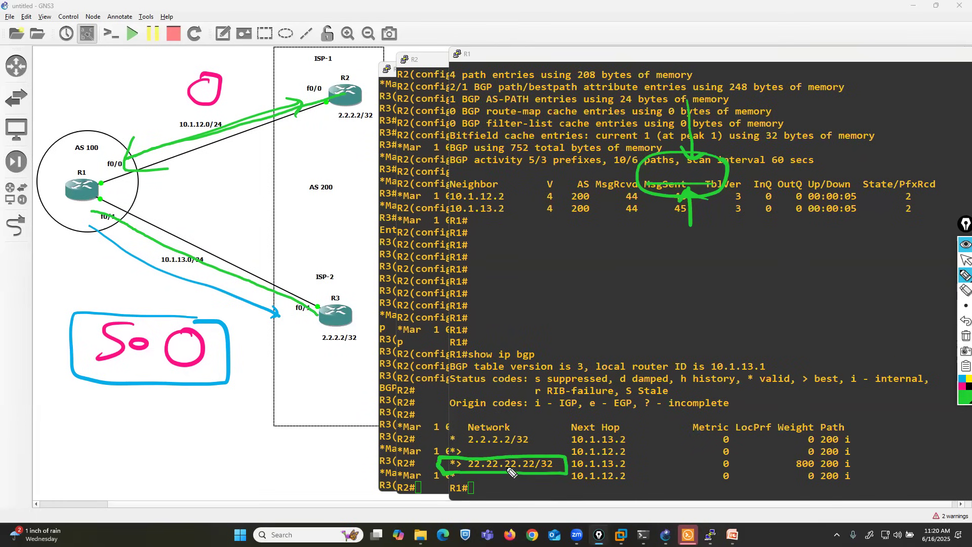
click(965, 290)
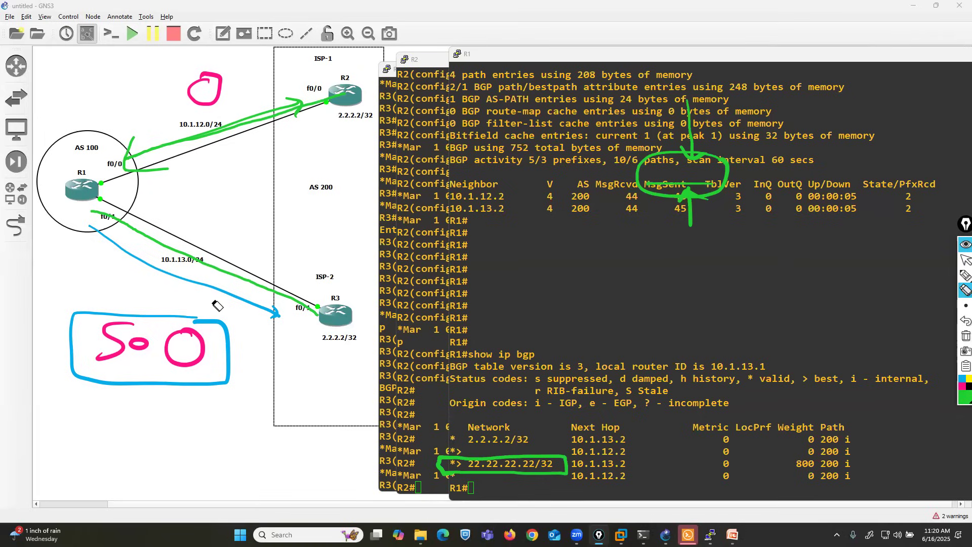
drag(213, 301, 118, 330)
mouse_move(208, 45)
mouse_down()
mouse_move(162, 154)
mouse_move(274, 181)
mouse_move(289, 301)
mouse_up()
Step: Draw a short green line pointing to the boxed 22.22.22.22/32 entry
mouse_move(964, 276)
click(934, 277)
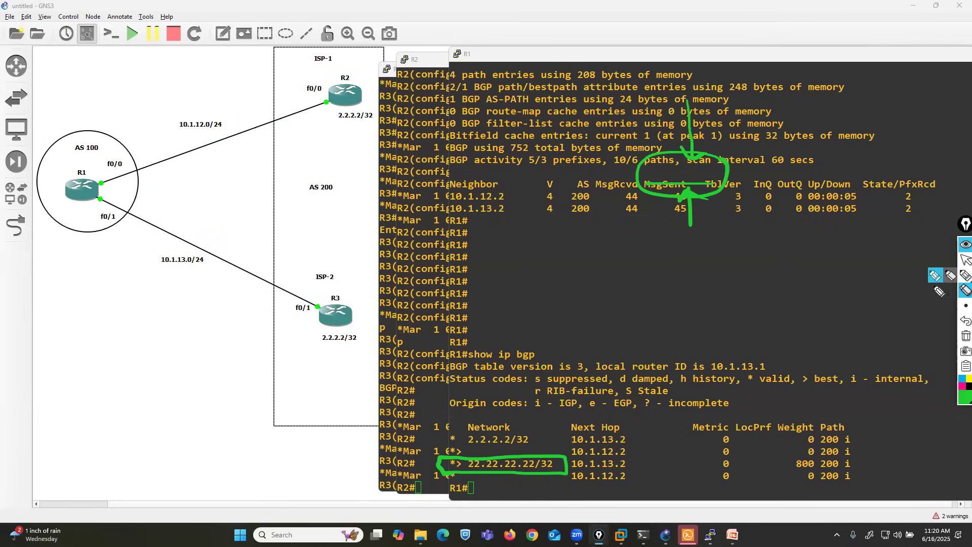
drag(395, 463, 433, 462)
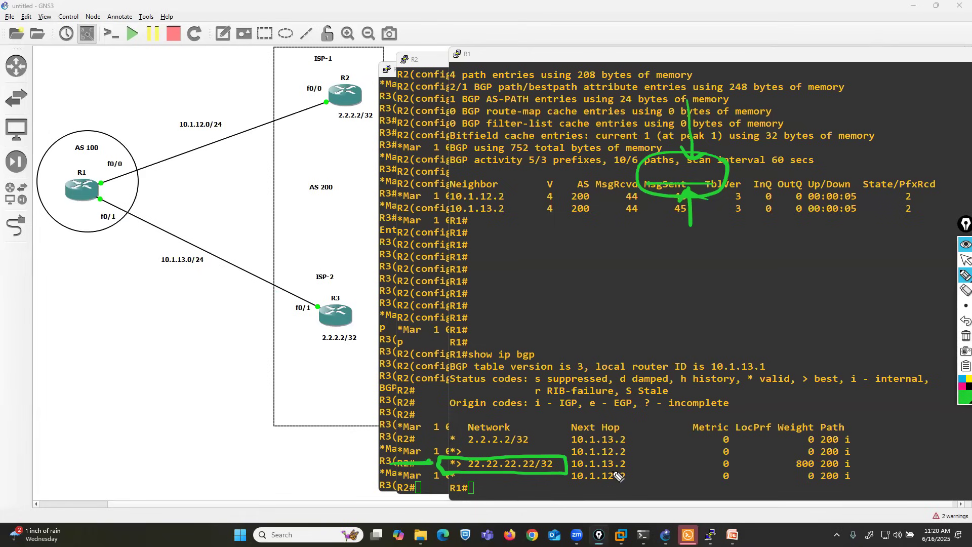
Step: Draw a green arrow from R3 to R1, box weight 800 in the BGP table, and write a boxed 800 below the link
mouse_move(296, 334)
mouse_down()
mouse_move(105, 224)
mouse_move(130, 228)
mouse_up()
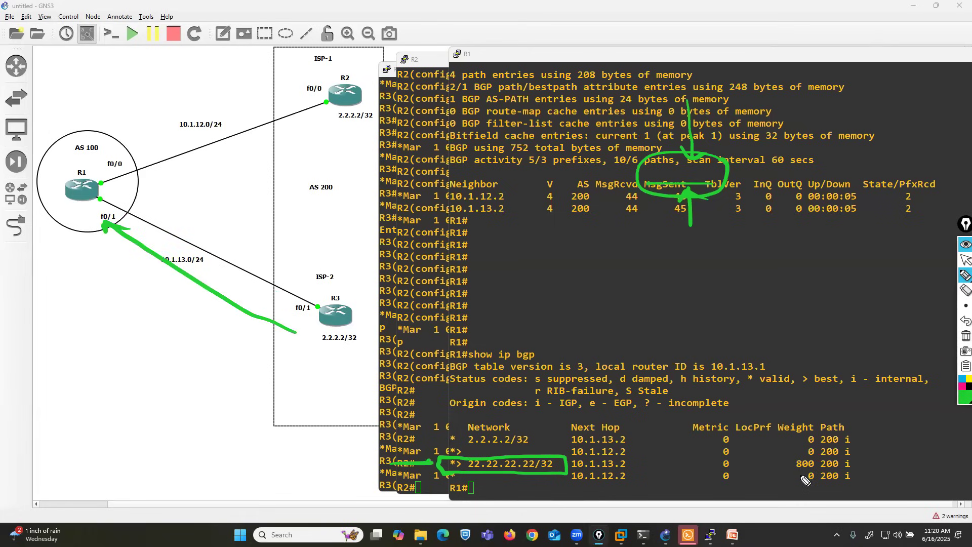
mouse_move(787, 469)
mouse_down()
mouse_move(826, 470)
mouse_move(819, 458)
mouse_move(795, 459)
mouse_move(793, 472)
mouse_up()
drag(176, 328, 200, 348)
drag(207, 338, 235, 374)
mouse_move(234, 321)
mouse_down()
mouse_move(124, 320)
mouse_move(238, 366)
mouse_move(234, 349)
mouse_up()
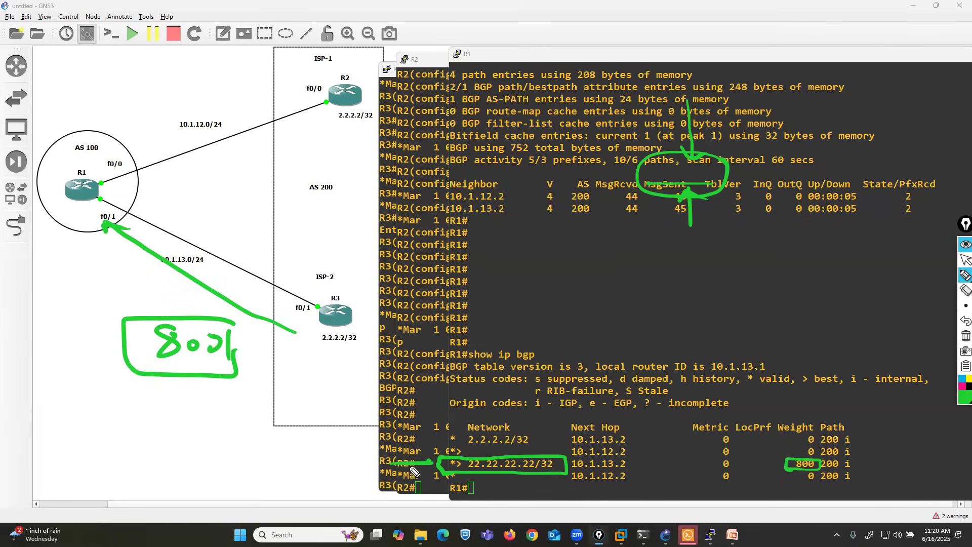
Step: In pink, underline the 22.22.22.22/32 entry and mark the 10.1.12.2 path with a circled table weight and an R2-to-R1 arrow labelled 0
click(961, 388)
drag(394, 480, 564, 480)
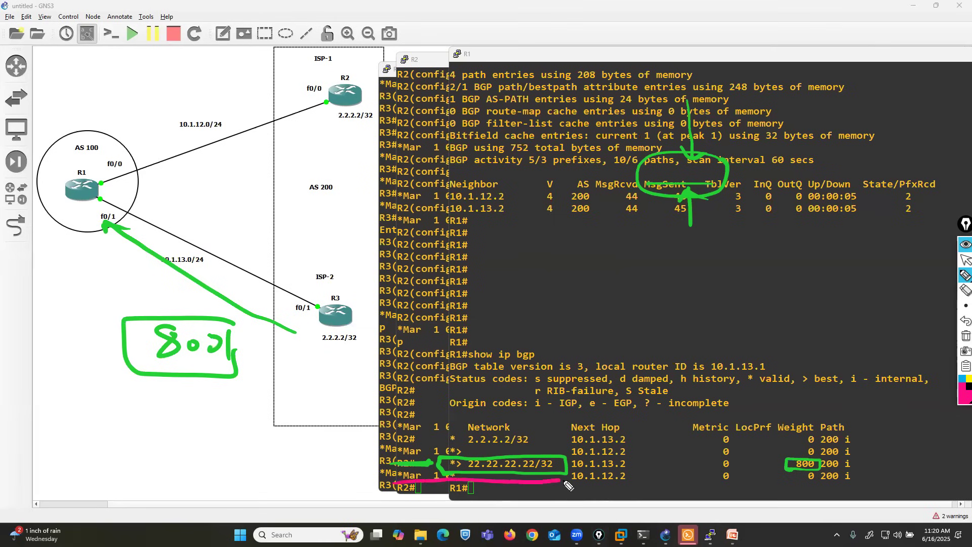
mouse_move(298, 80)
mouse_down()
mouse_move(171, 120)
mouse_move(128, 152)
mouse_move(152, 151)
mouse_up()
mouse_move(813, 476)
mouse_down()
mouse_move(804, 492)
mouse_move(818, 472)
mouse_up()
mouse_move(202, 65)
mouse_down()
mouse_move(212, 71)
mouse_move(206, 63)
mouse_up()
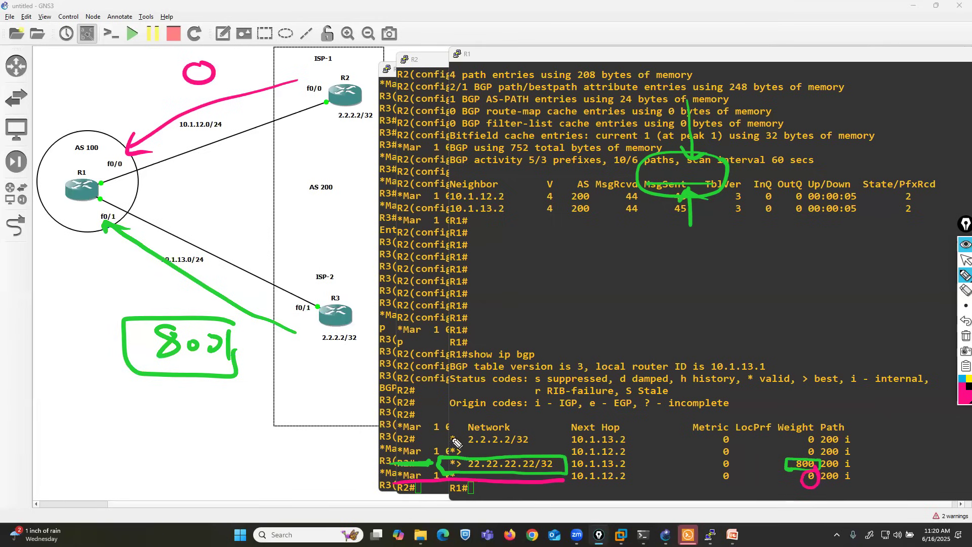
Step: Draw a pink arrow up to the boxed 800 below the topology and circle the *> mark of the 22.22.22.22/32 entry
drag(181, 471, 184, 382)
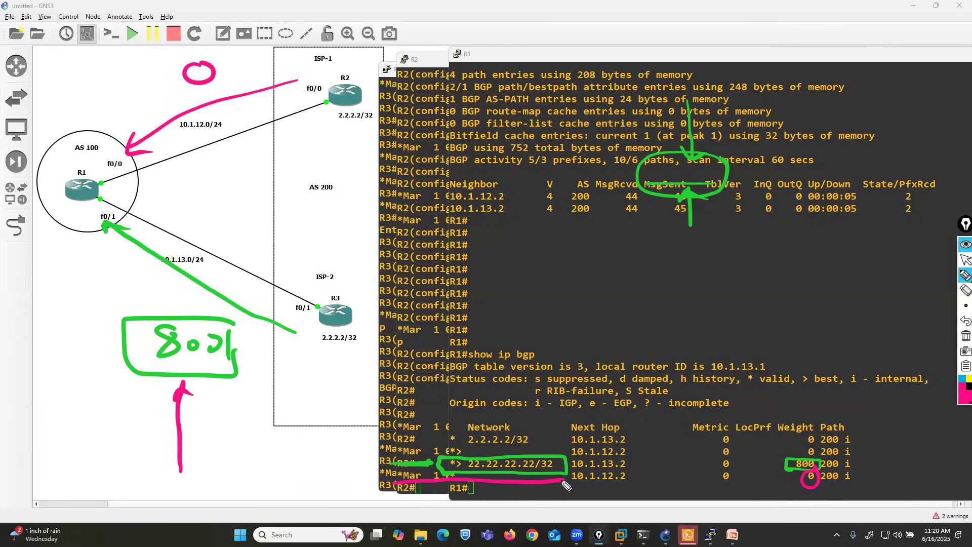
mouse_move(462, 453)
mouse_down()
mouse_move(450, 455)
mouse_move(452, 480)
mouse_move(478, 467)
mouse_move(461, 452)
mouse_up()
Step: Erase the marks around the 22.22.22.22/32 prefix and box both 2.2.2.2/32 paths of the BGP table in blue
click(960, 380)
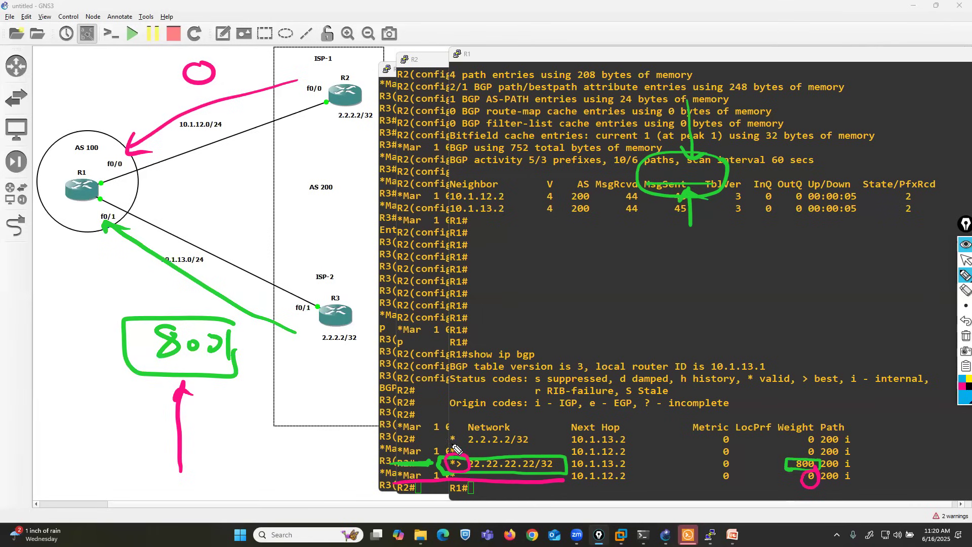
mouse_move(477, 427)
mouse_down()
mouse_move(458, 429)
mouse_move(438, 471)
mouse_up()
click(965, 290)
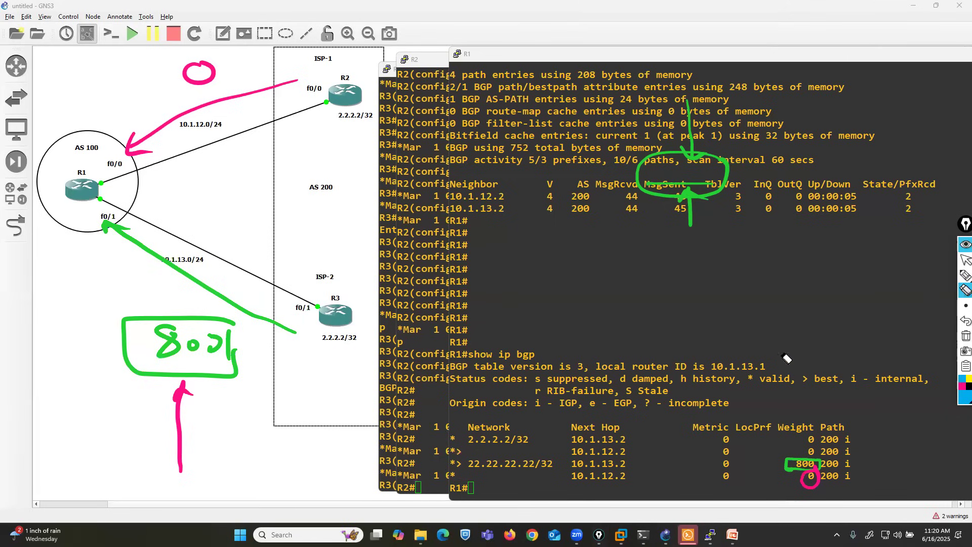
click(965, 275)
mouse_move(438, 427)
mouse_down()
mouse_move(440, 460)
mouse_move(811, 462)
mouse_move(761, 458)
mouse_move(835, 460)
mouse_move(868, 440)
mouse_move(455, 414)
mouse_move(442, 457)
mouse_up()
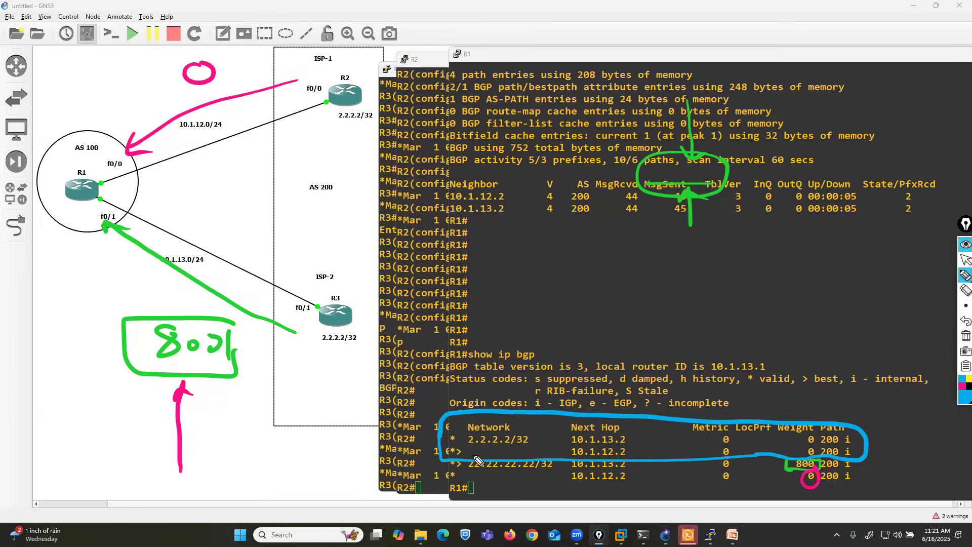
Step: Draw a blue arrow from R2 toward R1 and handwrite the next hops 10.1.12.2 above R2 and 10.1.13.2 above R3
mouse_move(319, 101)
mouse_down()
mouse_move(188, 147)
mouse_move(169, 144)
mouse_up()
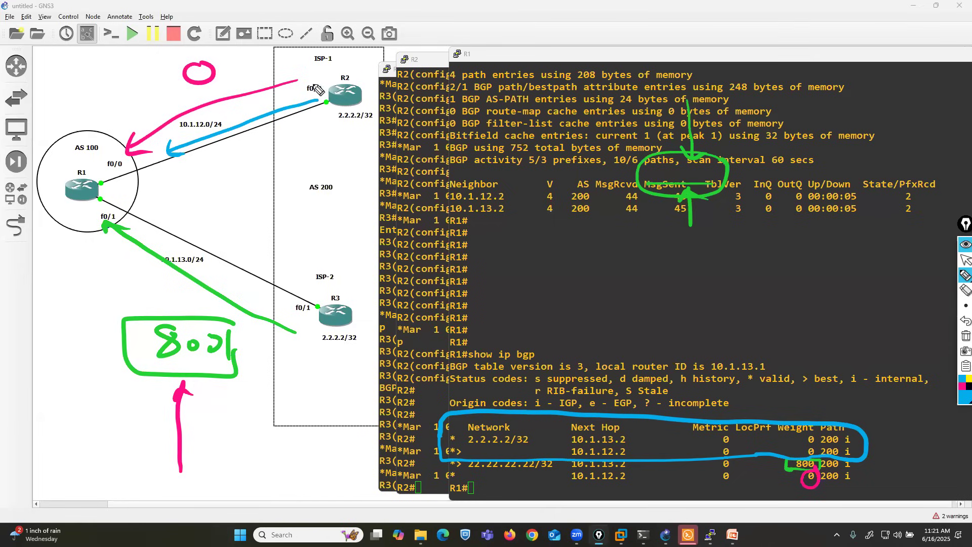
mouse_move(250, 61)
mouse_down()
mouse_move(251, 76)
mouse_move(263, 61)
mouse_up()
mouse_move(272, 60)
mouse_down()
mouse_move(287, 74)
mouse_move(358, 72)
mouse_up()
click(293, 71)
click(330, 66)
mouse_move(262, 258)
mouse_down()
mouse_move(264, 276)
mouse_move(275, 271)
mouse_up()
click(289, 264)
mouse_move(297, 267)
mouse_down()
mouse_move(300, 283)
mouse_move(329, 284)
mouse_up()
click(310, 268)
click(357, 281)
mouse_move(335, 271)
mouse_down()
mouse_move(347, 289)
mouse_move(380, 287)
mouse_up()
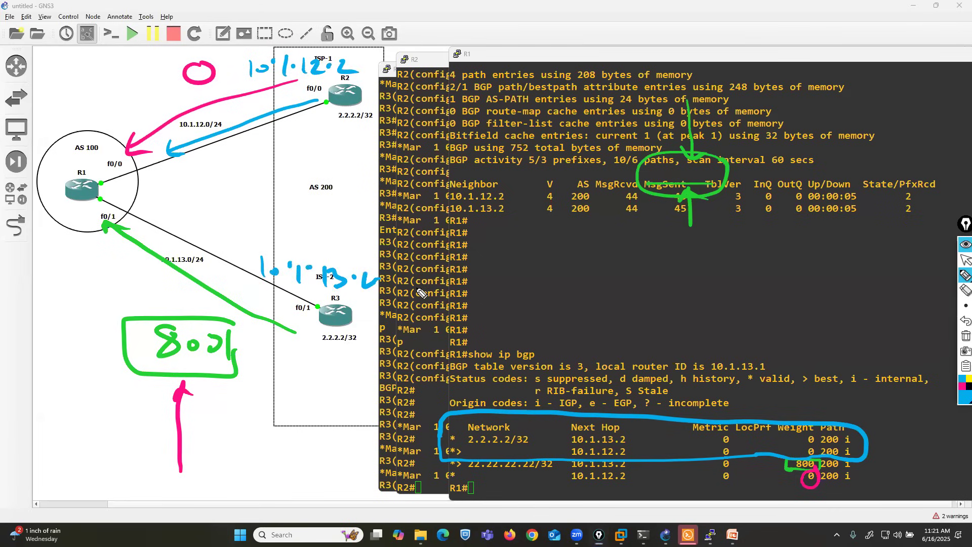
Step: Mark the weight, local preference and AS path of the two 2.2.2.2/32 paths as equal in blue
mouse_move(790, 441)
mouse_down()
mouse_move(802, 440)
mouse_move(801, 450)
mouse_up()
mouse_move(743, 438)
mouse_down()
mouse_move(756, 438)
mouse_move(755, 447)
mouse_up()
drag(842, 435, 822, 445)
Step: Switch to the BGP presentation in PowerPoint and find the slide "Order of path selection in BGP"
click(965, 260)
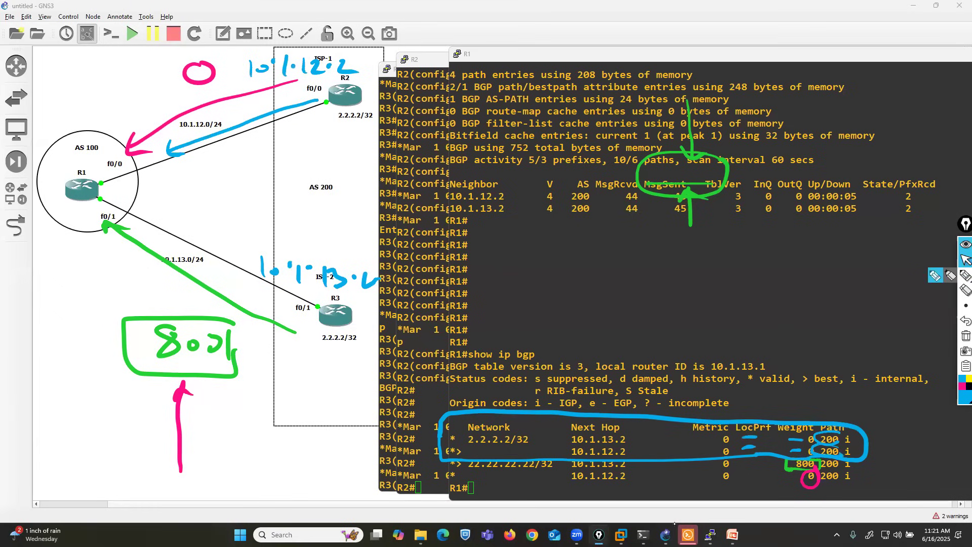
click(732, 534)
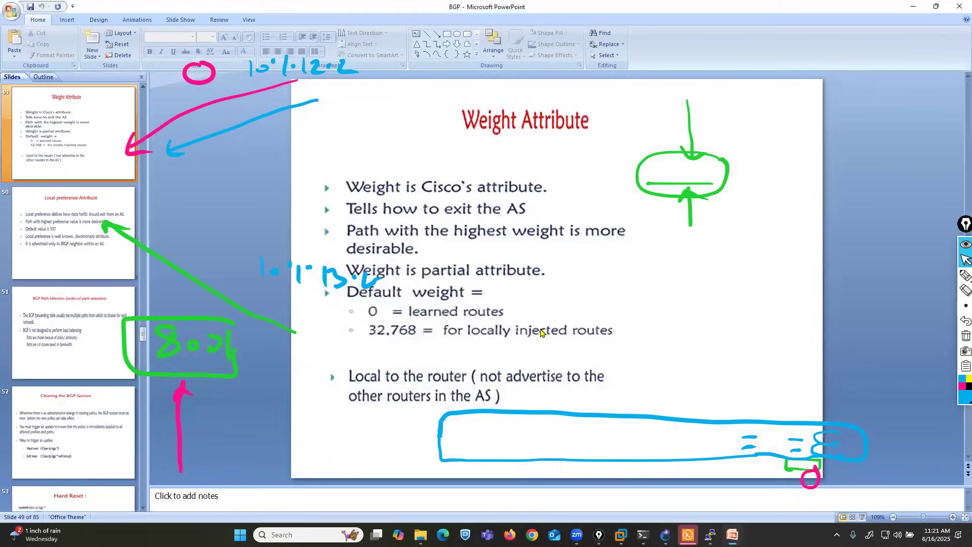
scroll(613, 357, down, 12)
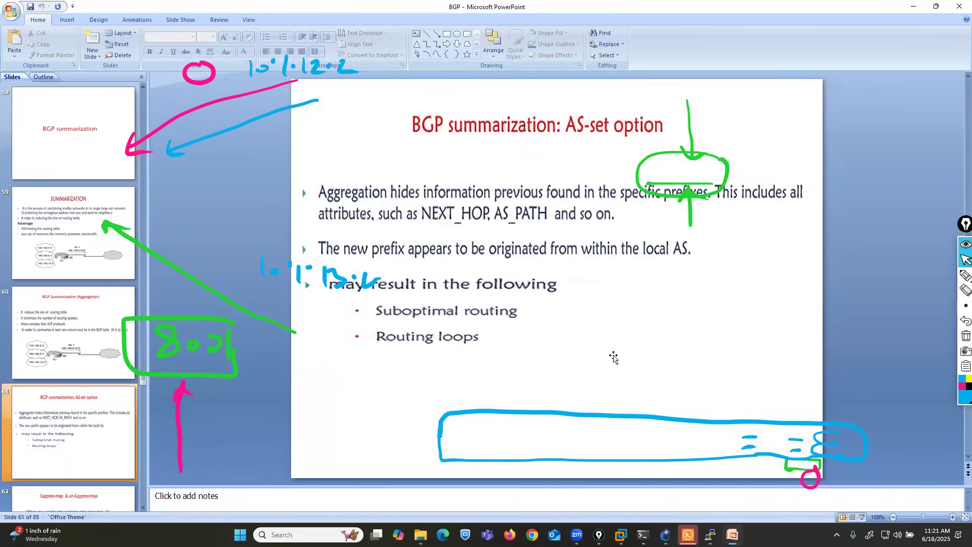
scroll(613, 357, down, 8)
scroll(614, 358, up, 2)
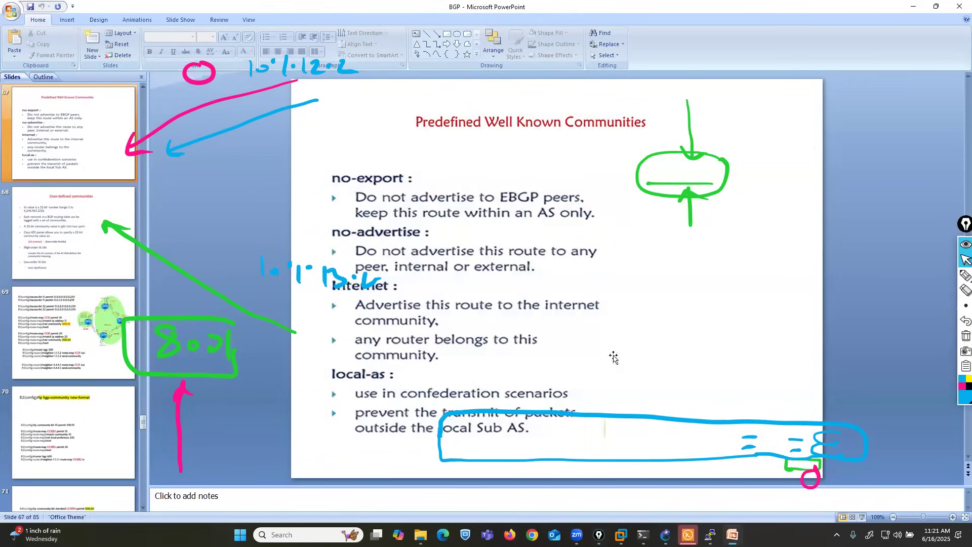
scroll(613, 357, up, 2)
Step: Box rule 10 about the lowest neighbor BGP router ID in blue, undo the box, and return to GNS3
click(940, 278)
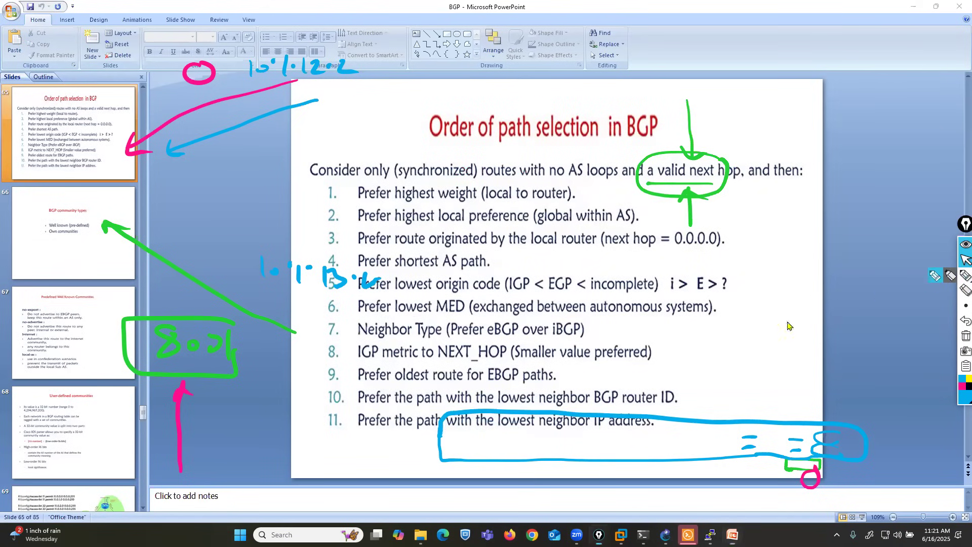
click(930, 278)
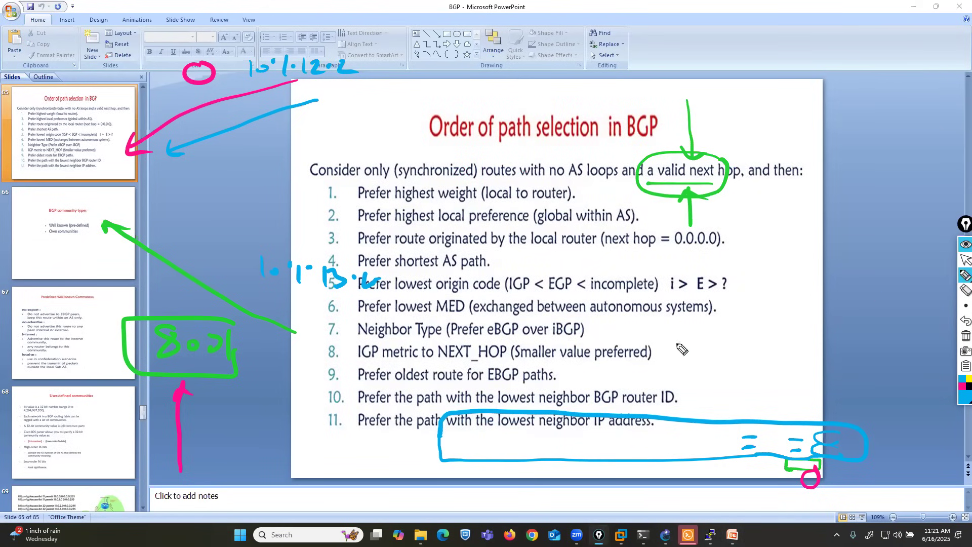
mouse_move(352, 407)
mouse_down()
mouse_move(690, 418)
mouse_move(633, 387)
mouse_move(319, 394)
mouse_move(378, 409)
mouse_up()
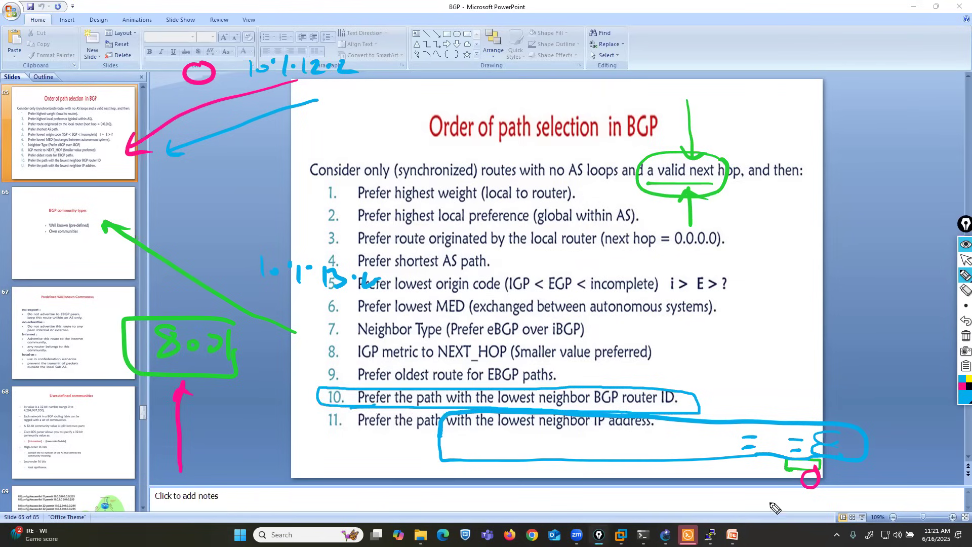
click(965, 320)
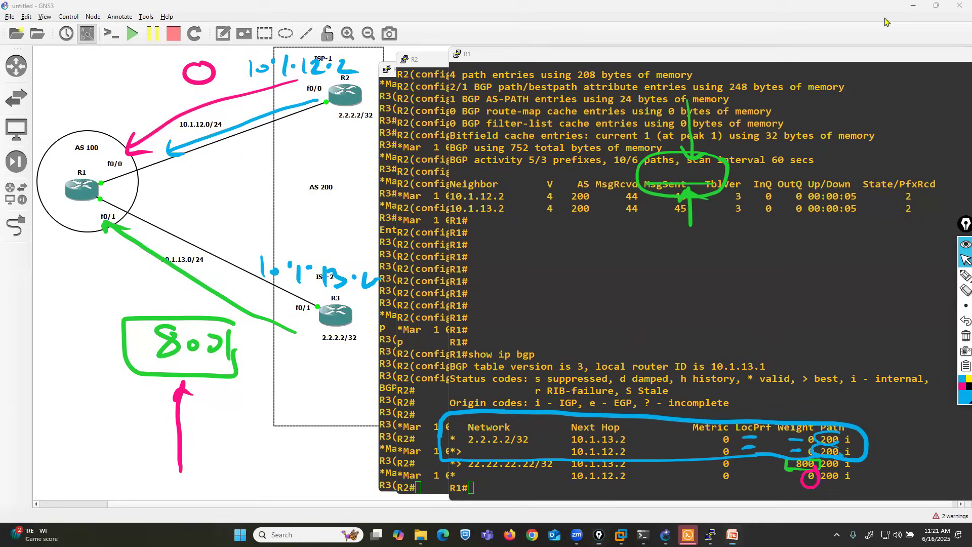
click(913, 6)
Step: Show the desktop and dismiss the Microsoft Defender summary notification
key(super+d)
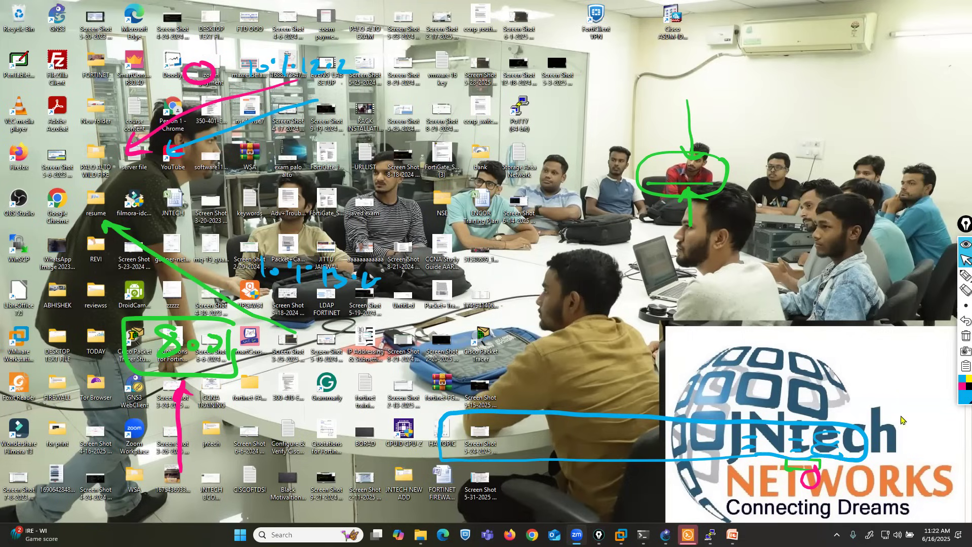
click(942, 535)
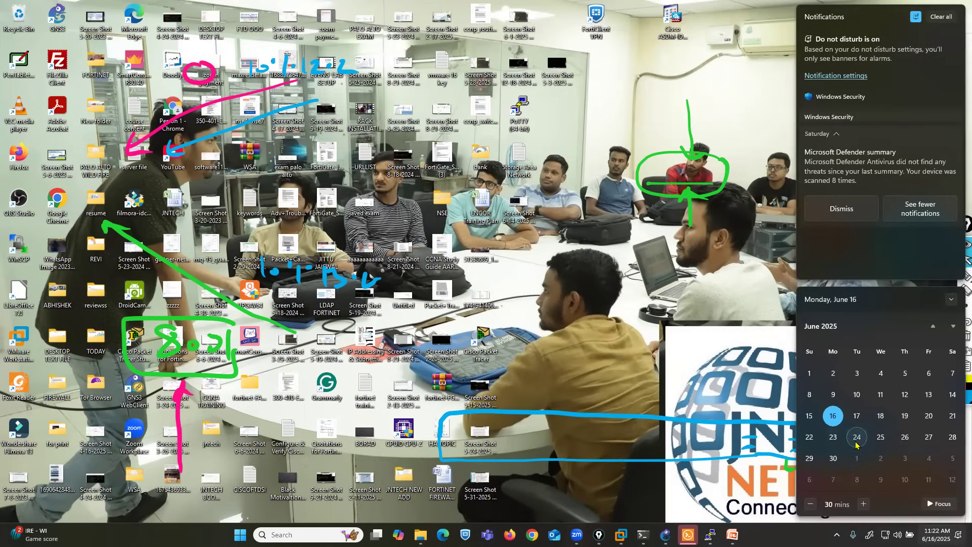
click(825, 202)
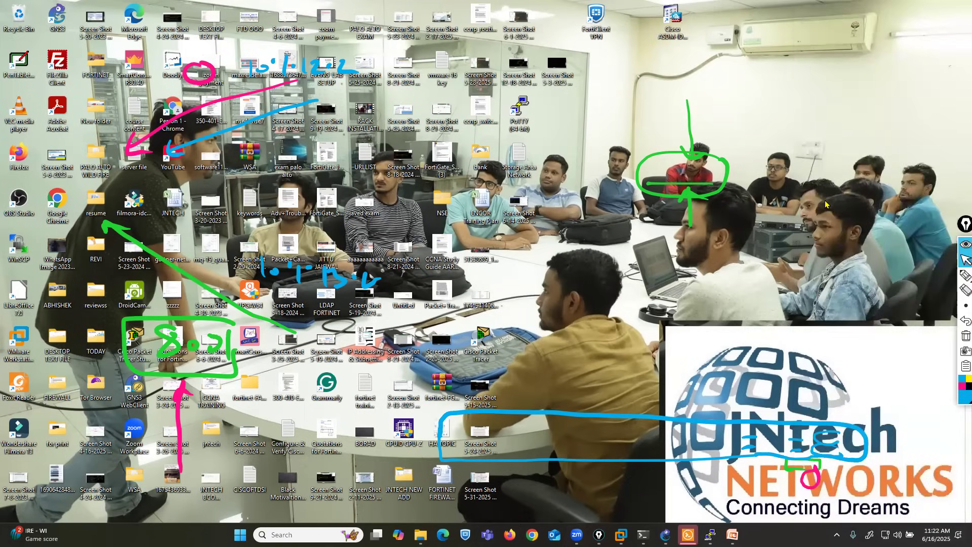